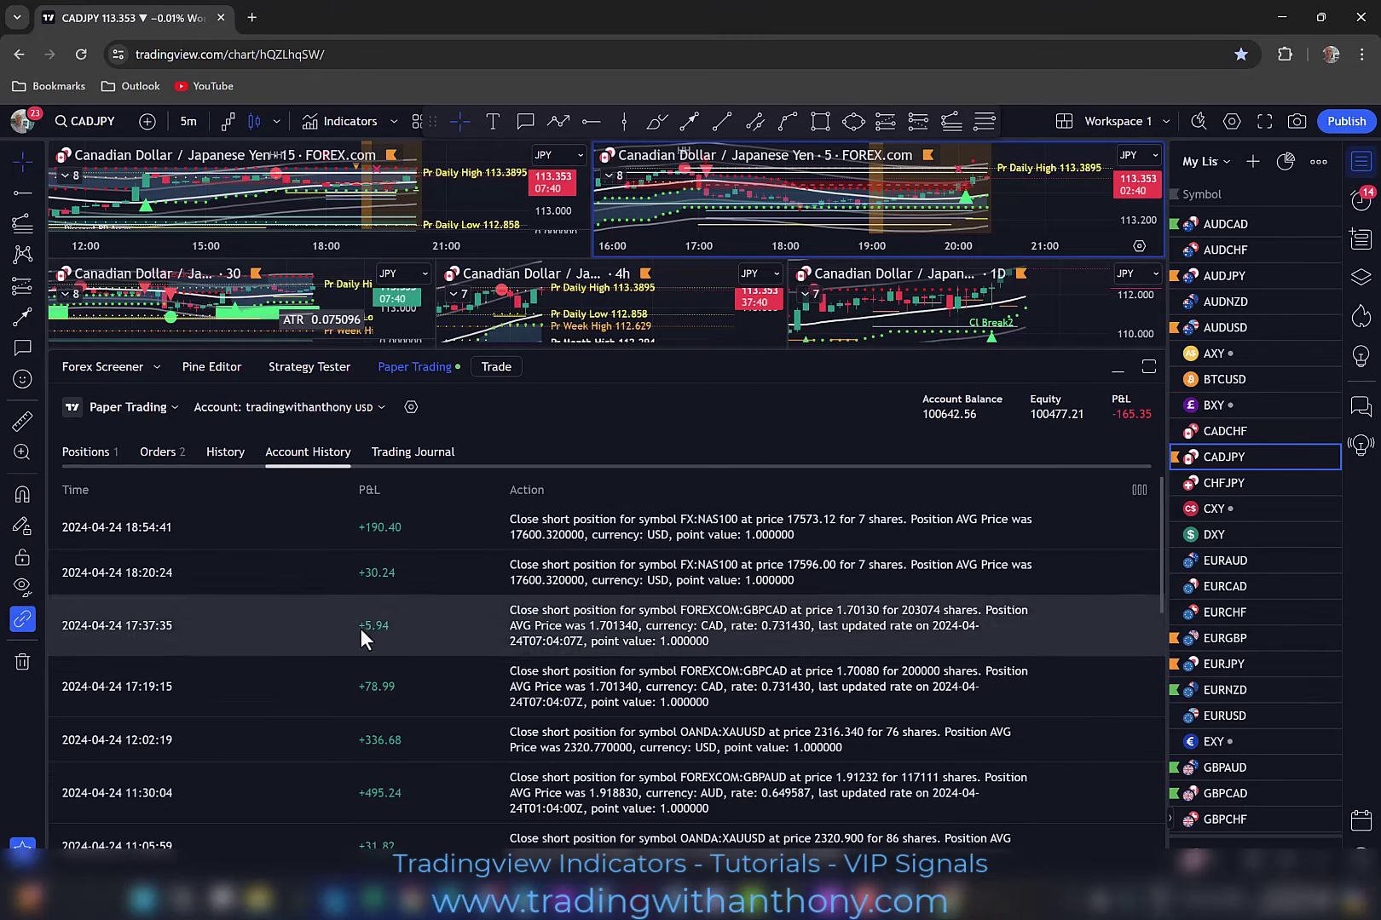
# - Load GBPAUD into the chart layout, minimize the paper trading panel and maximize the 5-minute chart
pyautogui.doubleClick(594, 519)
pyautogui.click(1229, 767)
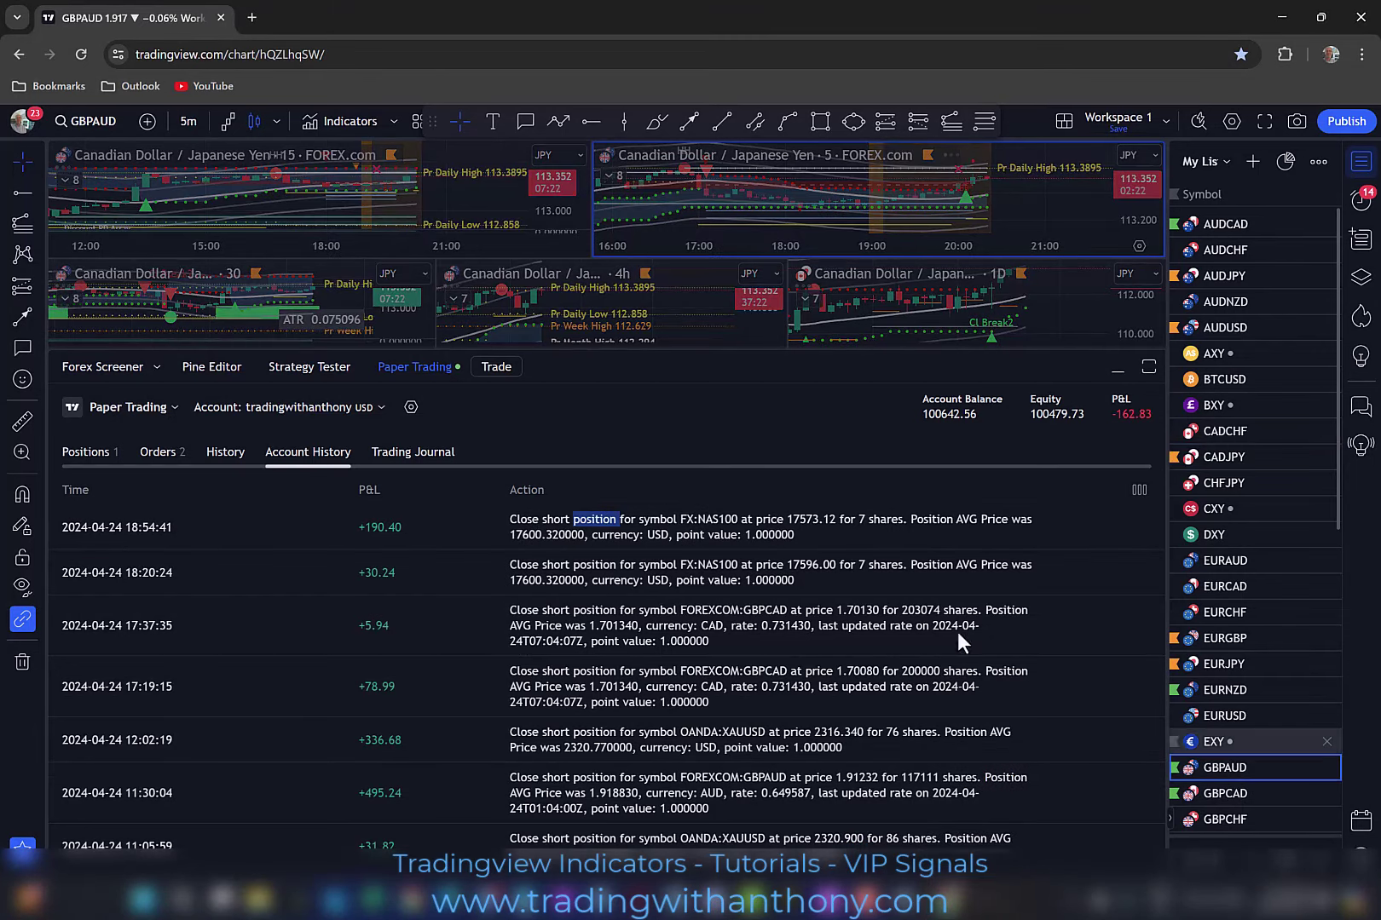
pyautogui.click(1117, 367)
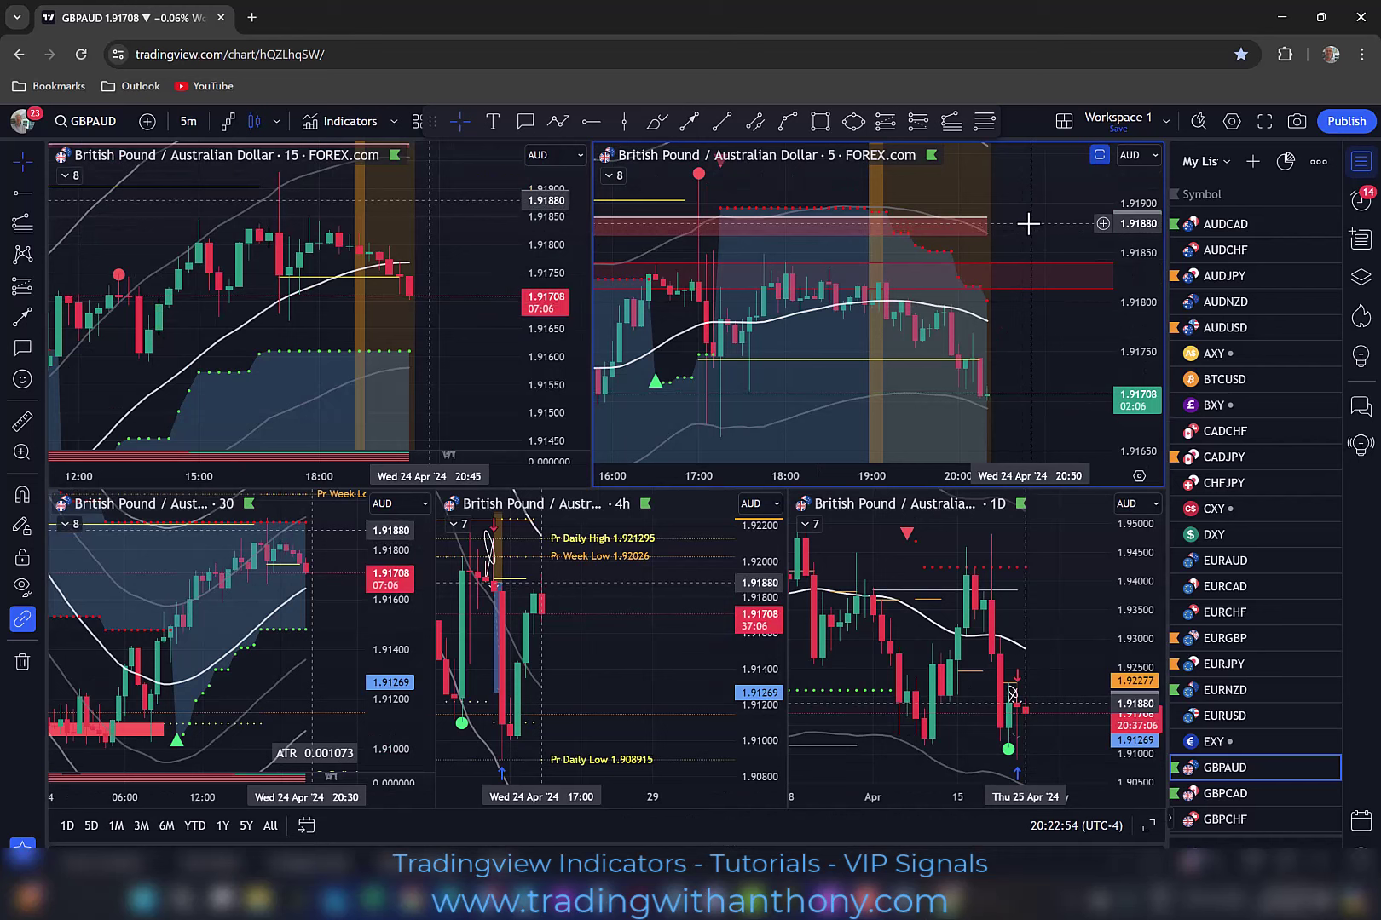
pyautogui.moveTo(1027, 225); pyautogui.dragTo(1039, 336)
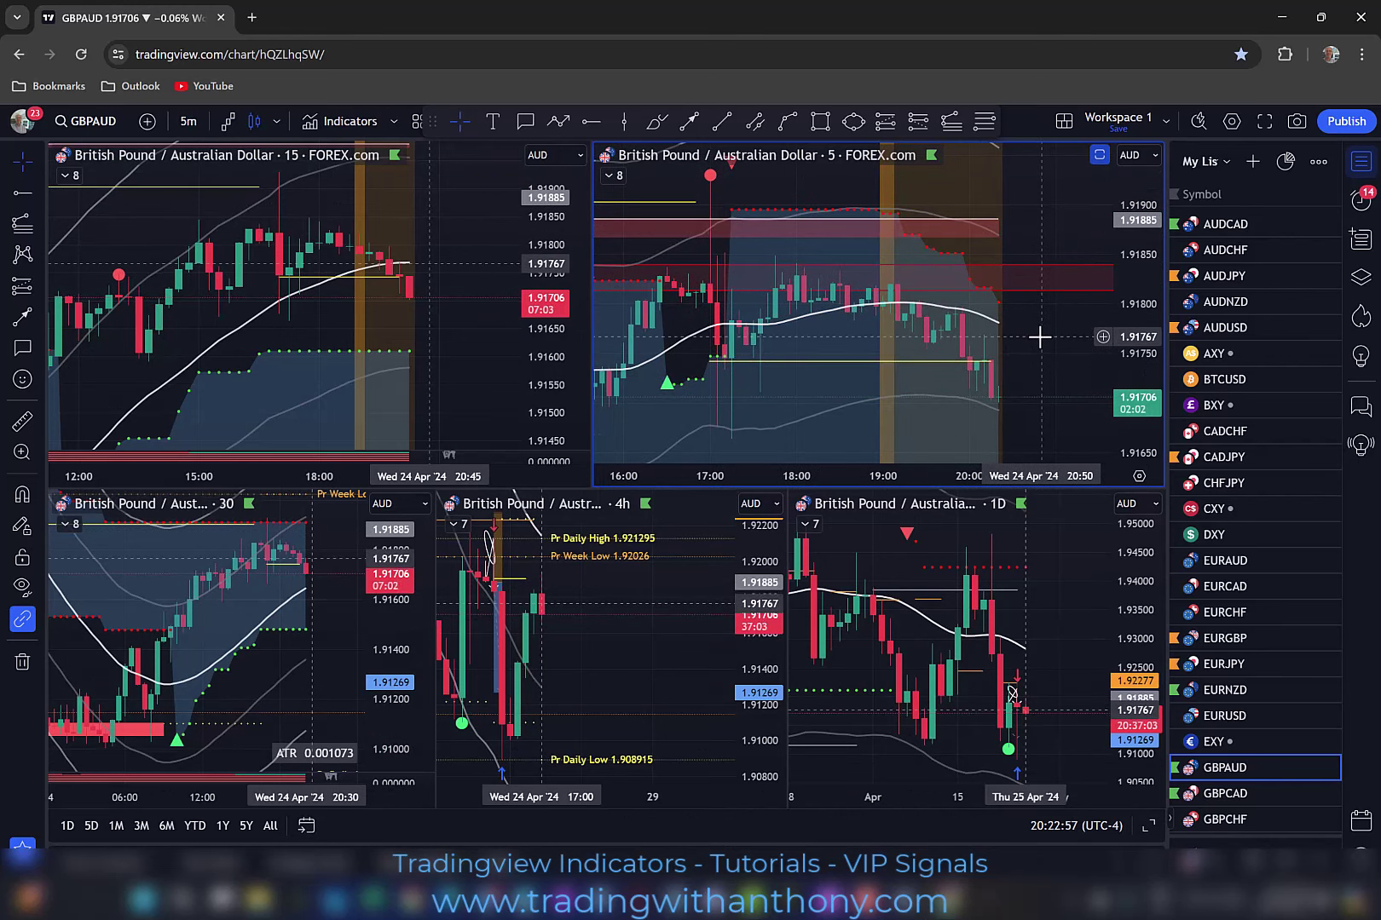
pyautogui.click(1148, 826)
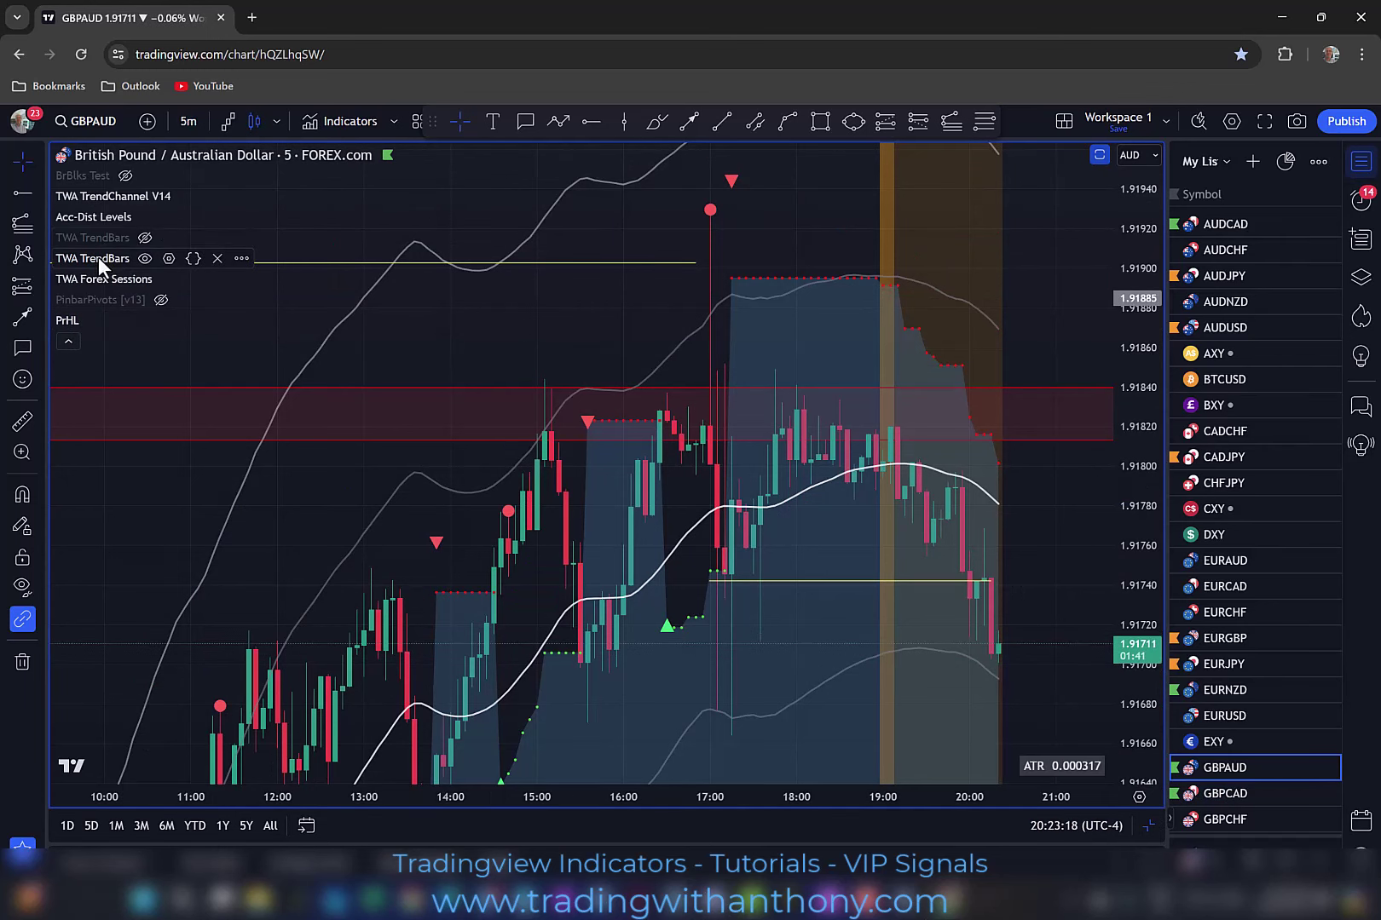
# - Show and re-hide the first TWA TrendBars indicator, and collapse the indicator list
pyautogui.click(145, 237)
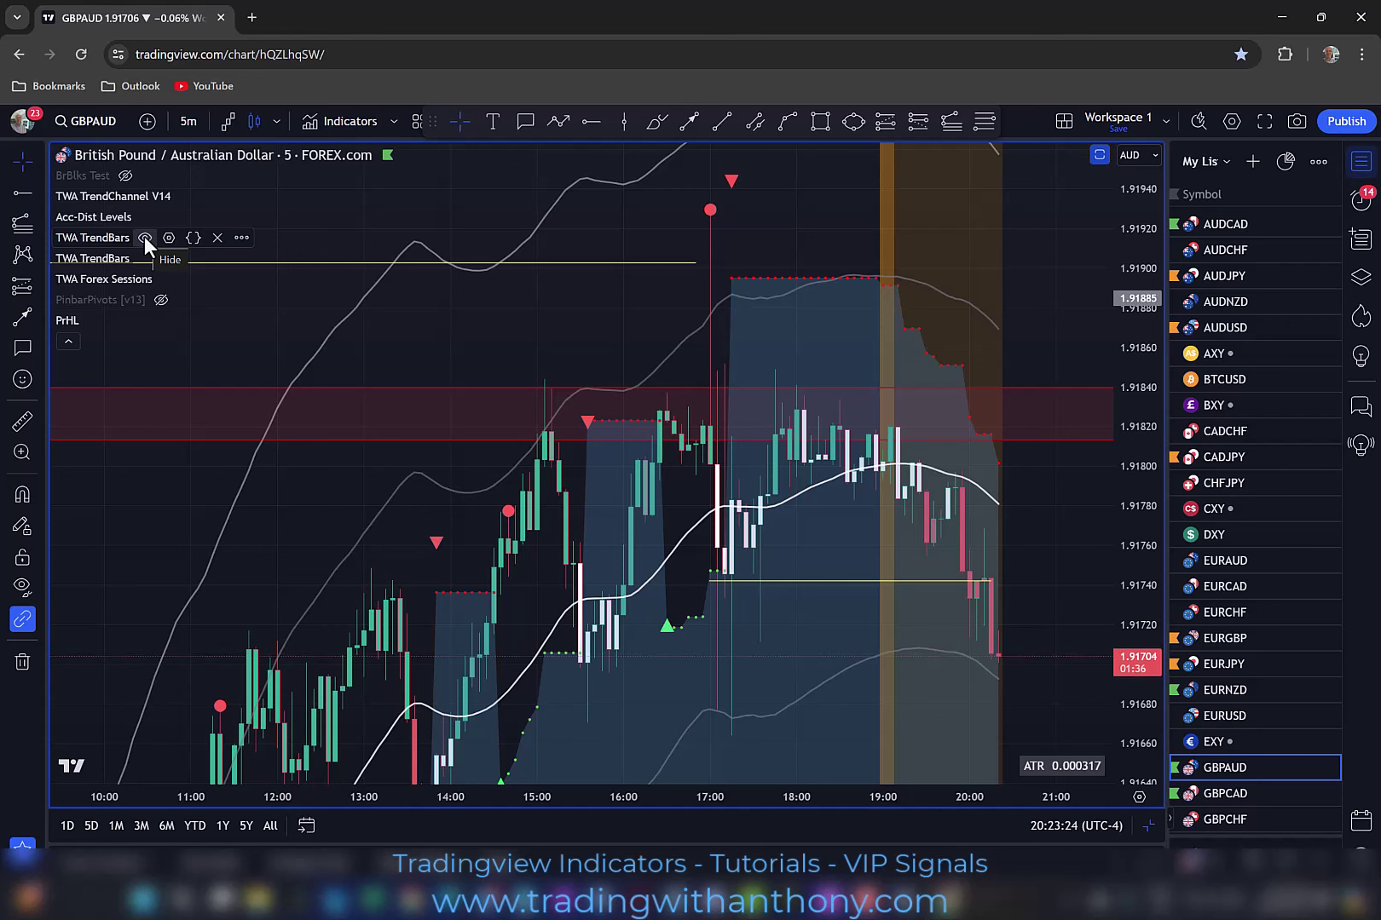
pyautogui.click(145, 237)
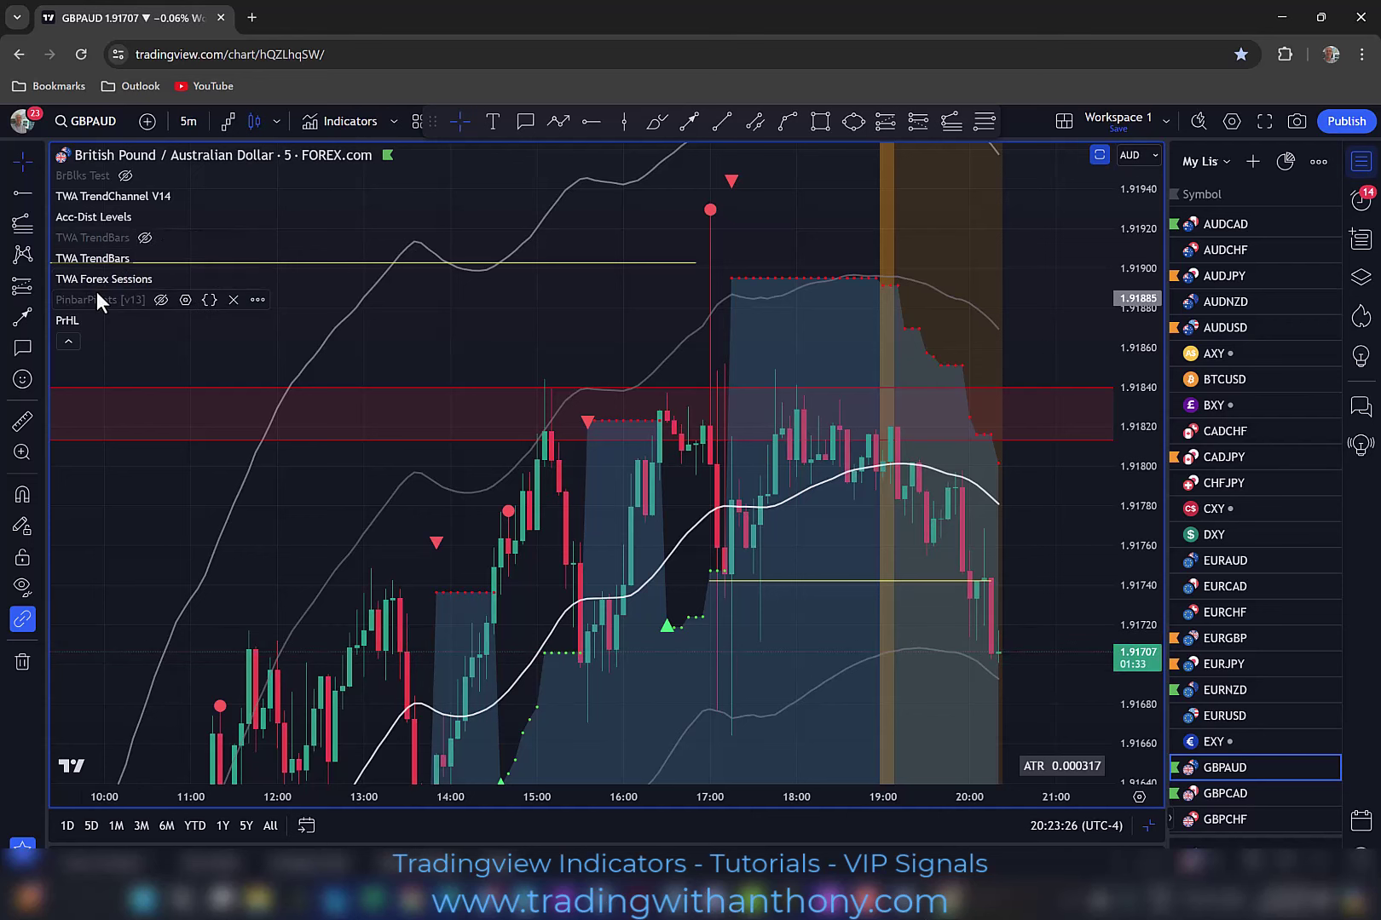
pyautogui.click(68, 341)
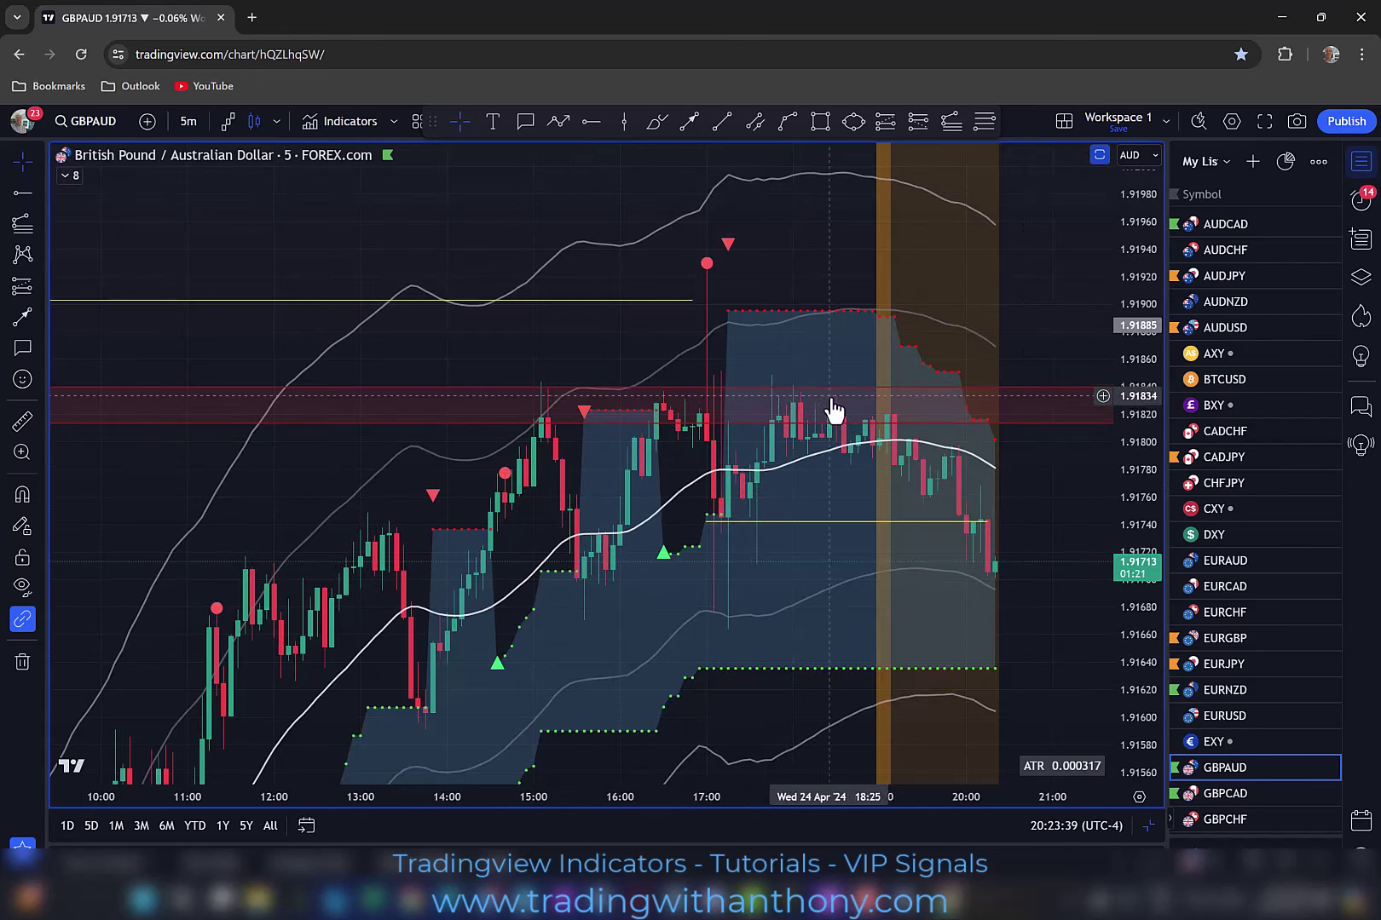
# - Draw a horizontal trend line along the highs from 15:00 to about 16:45 at about 1.91839
pyautogui.hotkey('alt', 't')
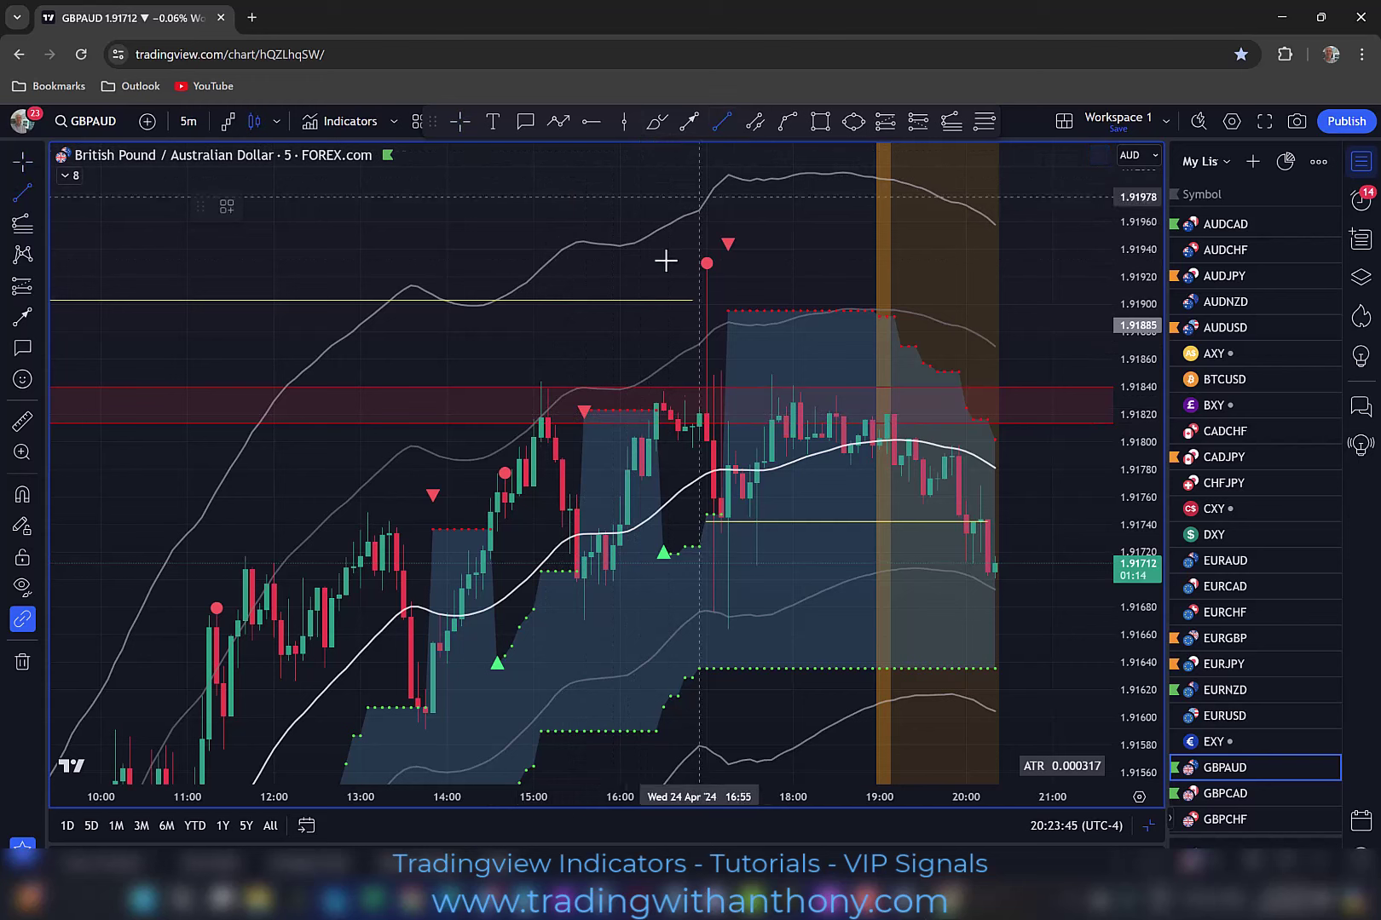
pyautogui.click(537, 391)
pyautogui.click(682, 388)
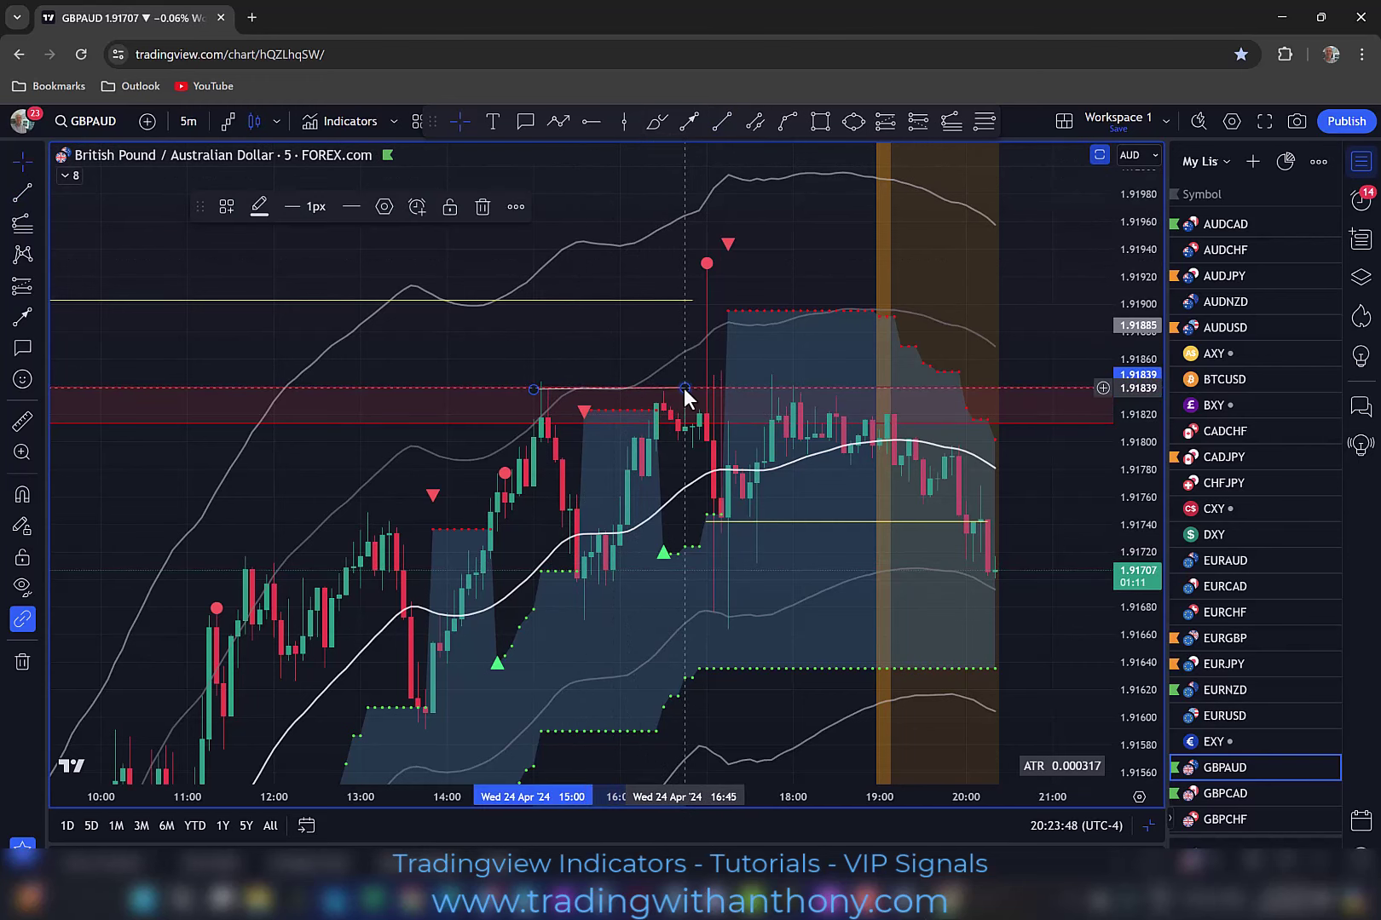
pyautogui.doubleClick(673, 393)
pyautogui.click(819, 643)
# - Circle the red dot and the red triangle signals above the 17:00 price spike with separate ellipses
pyautogui.click(854, 121)
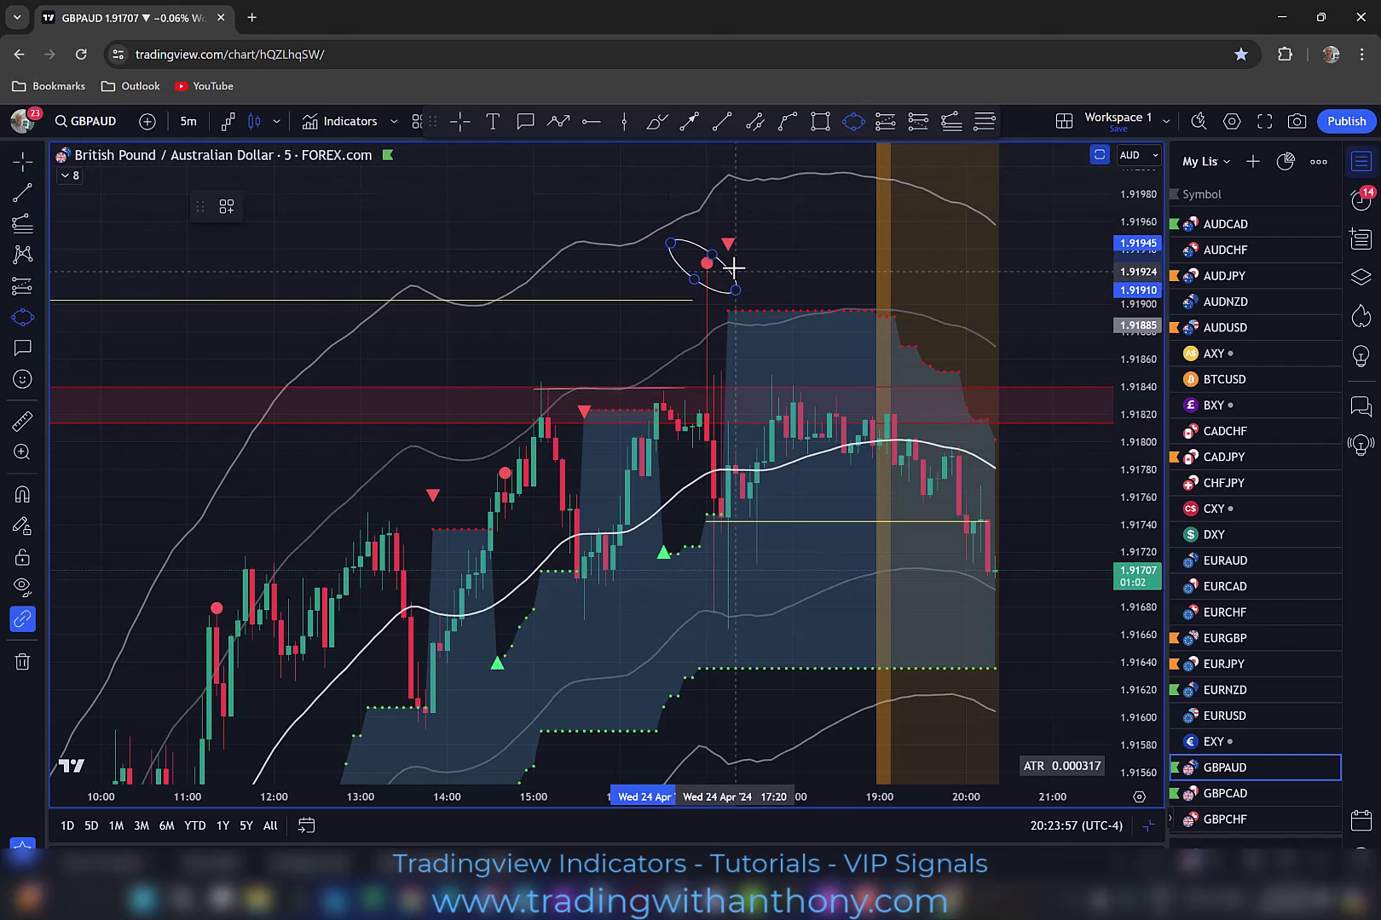
pyautogui.click(733, 267)
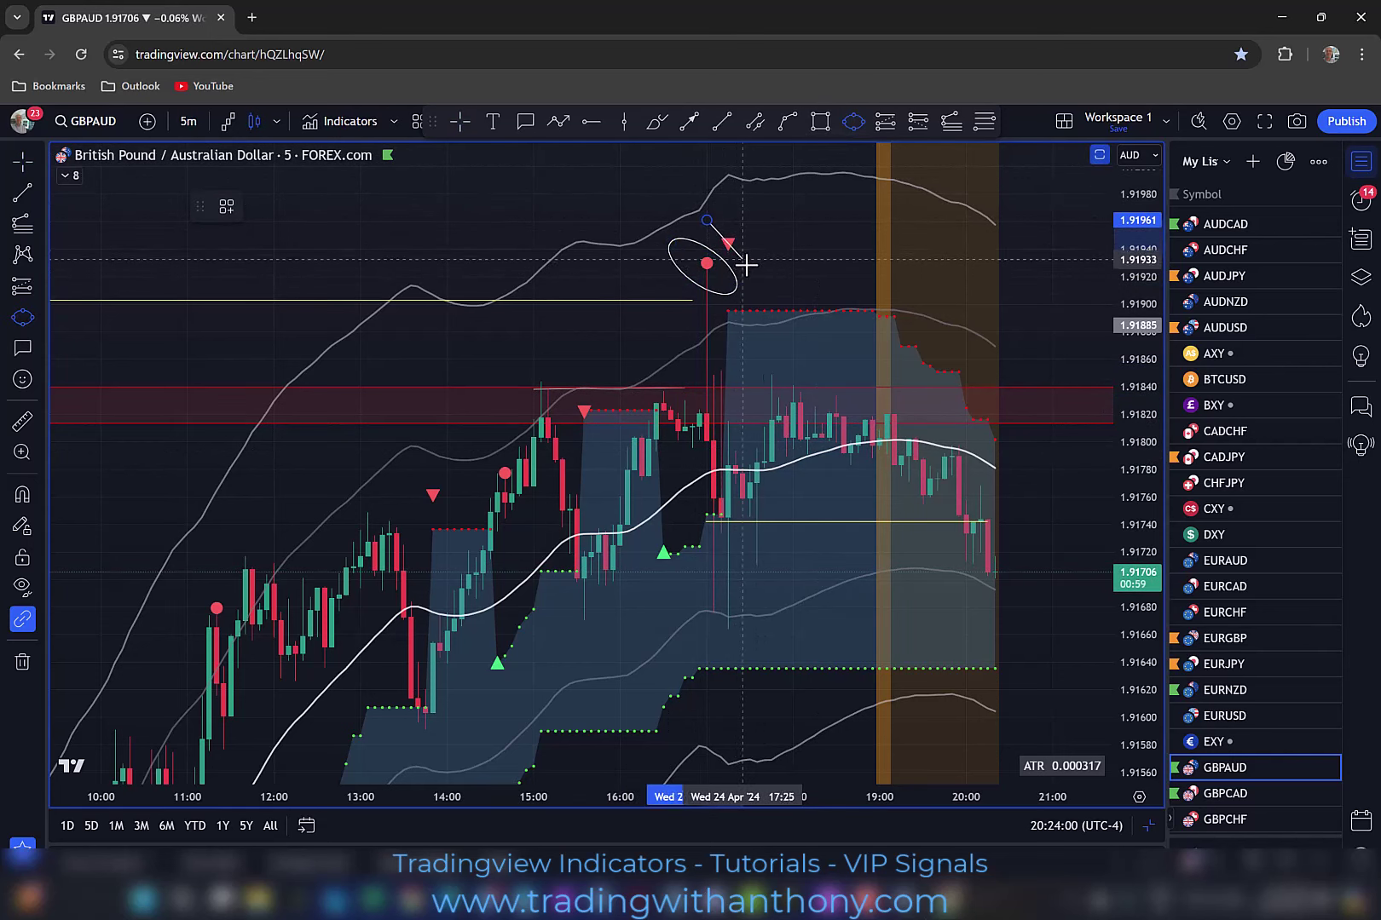
pyautogui.click(748, 266)
pyautogui.click(755, 253)
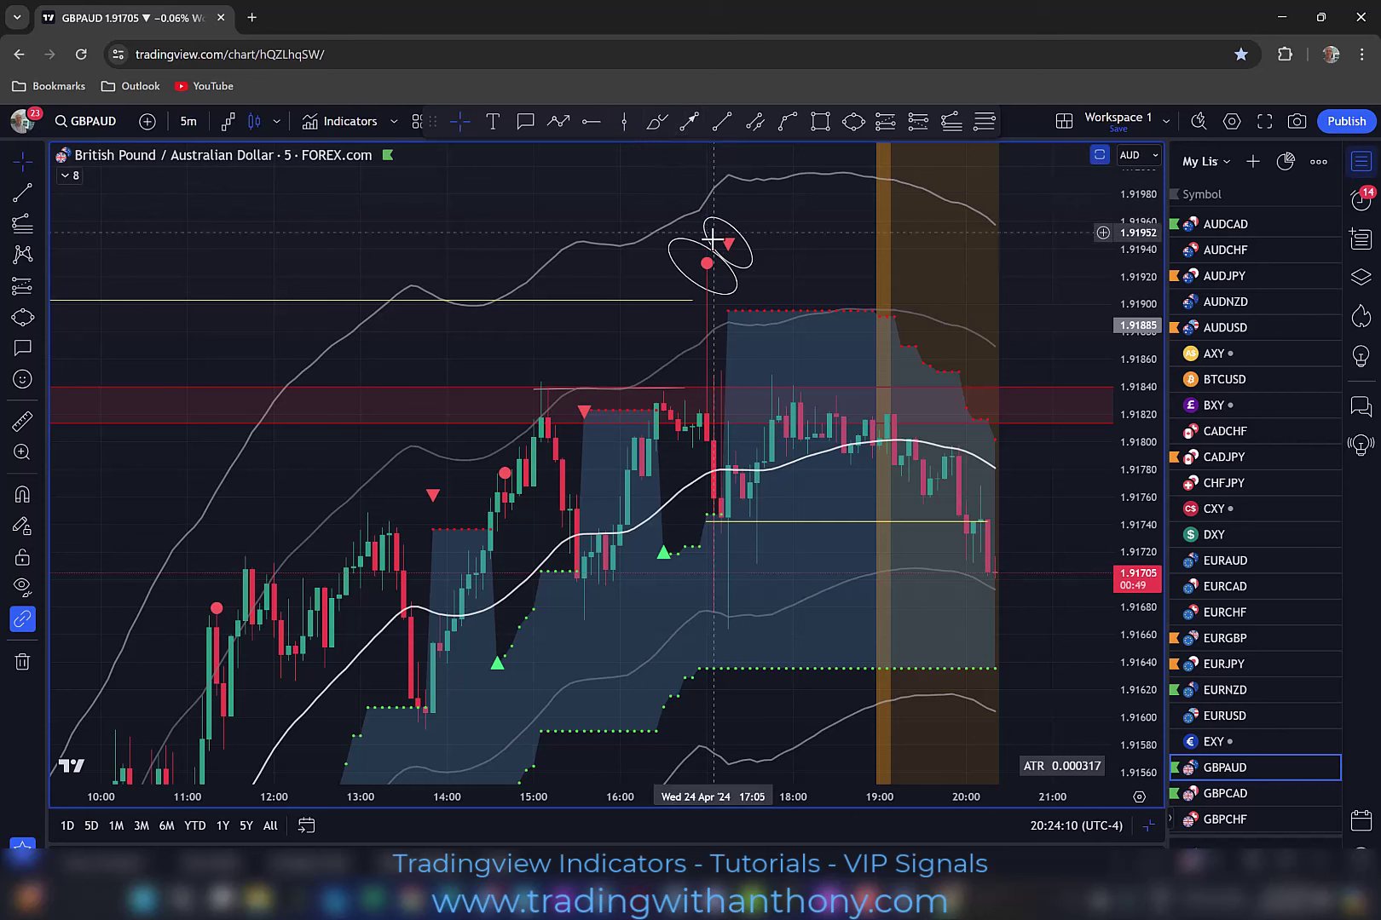
# - Mark the break below the lows near 17:00 with an arrow labelled "Bos"
pyautogui.click(689, 121)
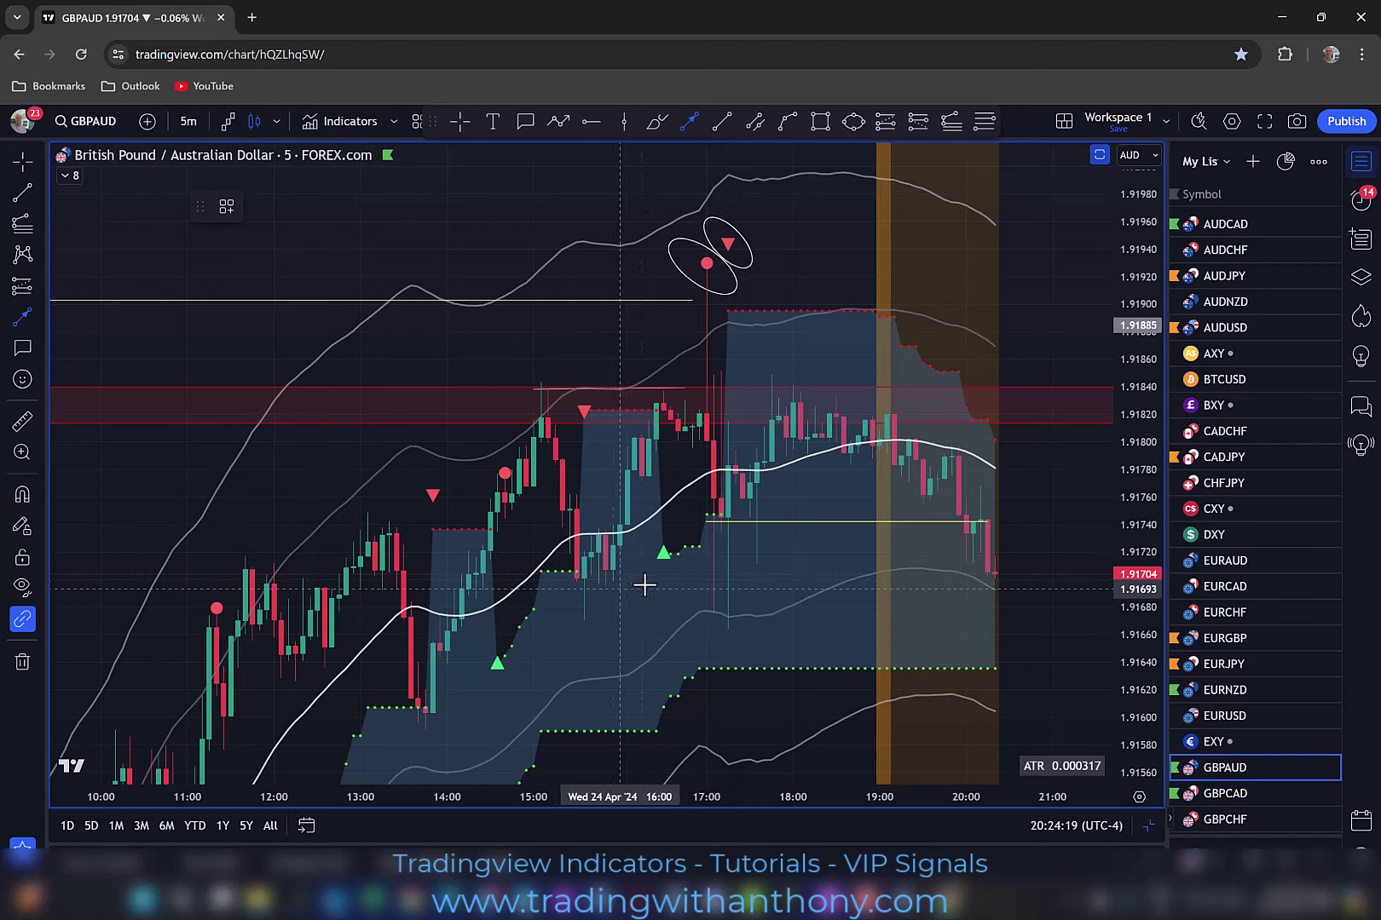
pyautogui.moveTo(648, 581); pyautogui.dragTo(714, 580)
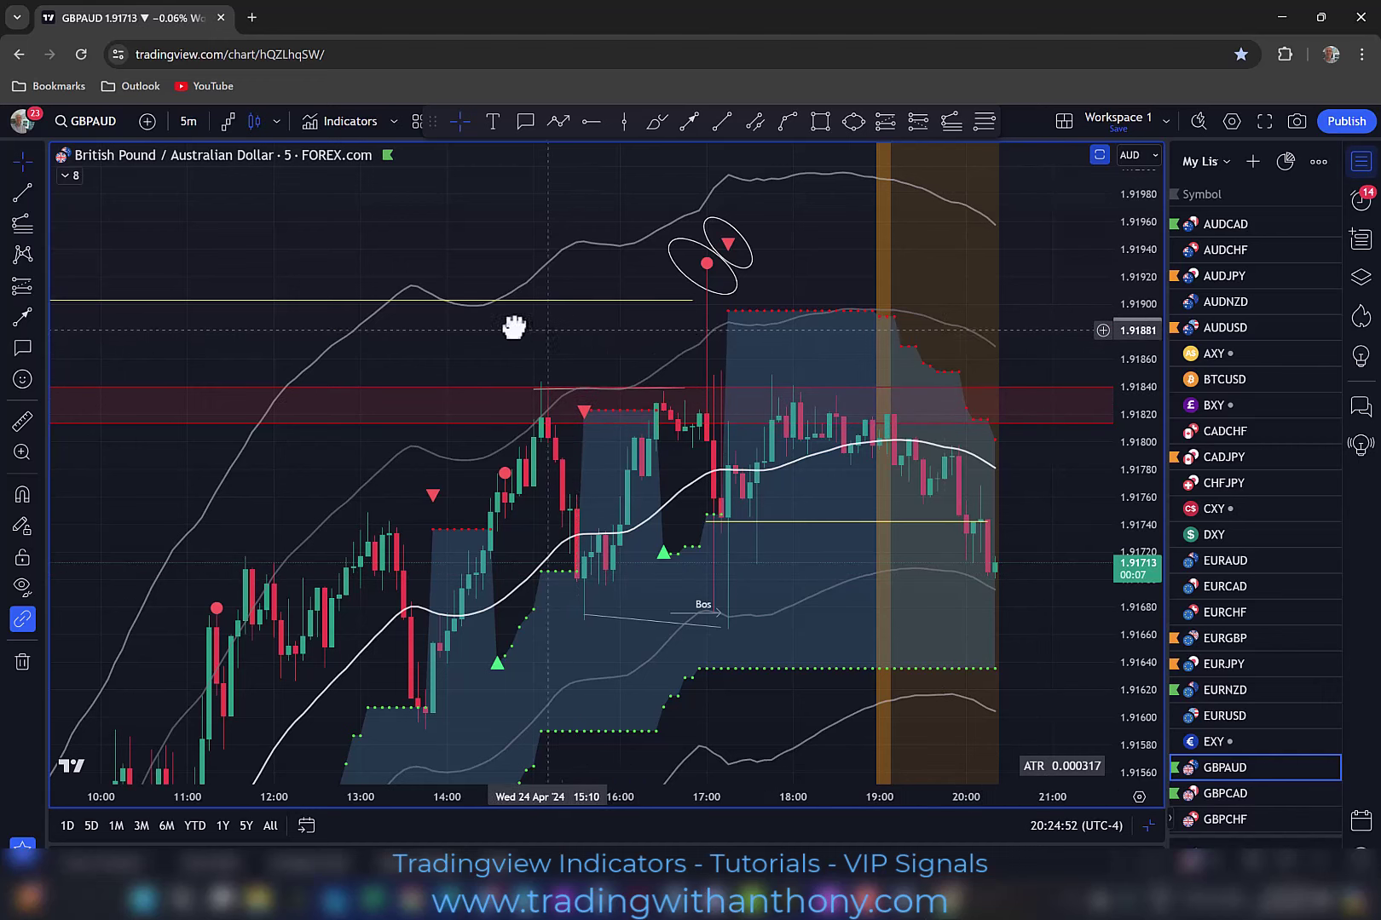
# - Draw a rising arrow above the upswing from 12:10 at about 1.91781 to 15:10 at about 1.91898
pyautogui.moveTo(514, 326); pyautogui.dragTo(469, 322)
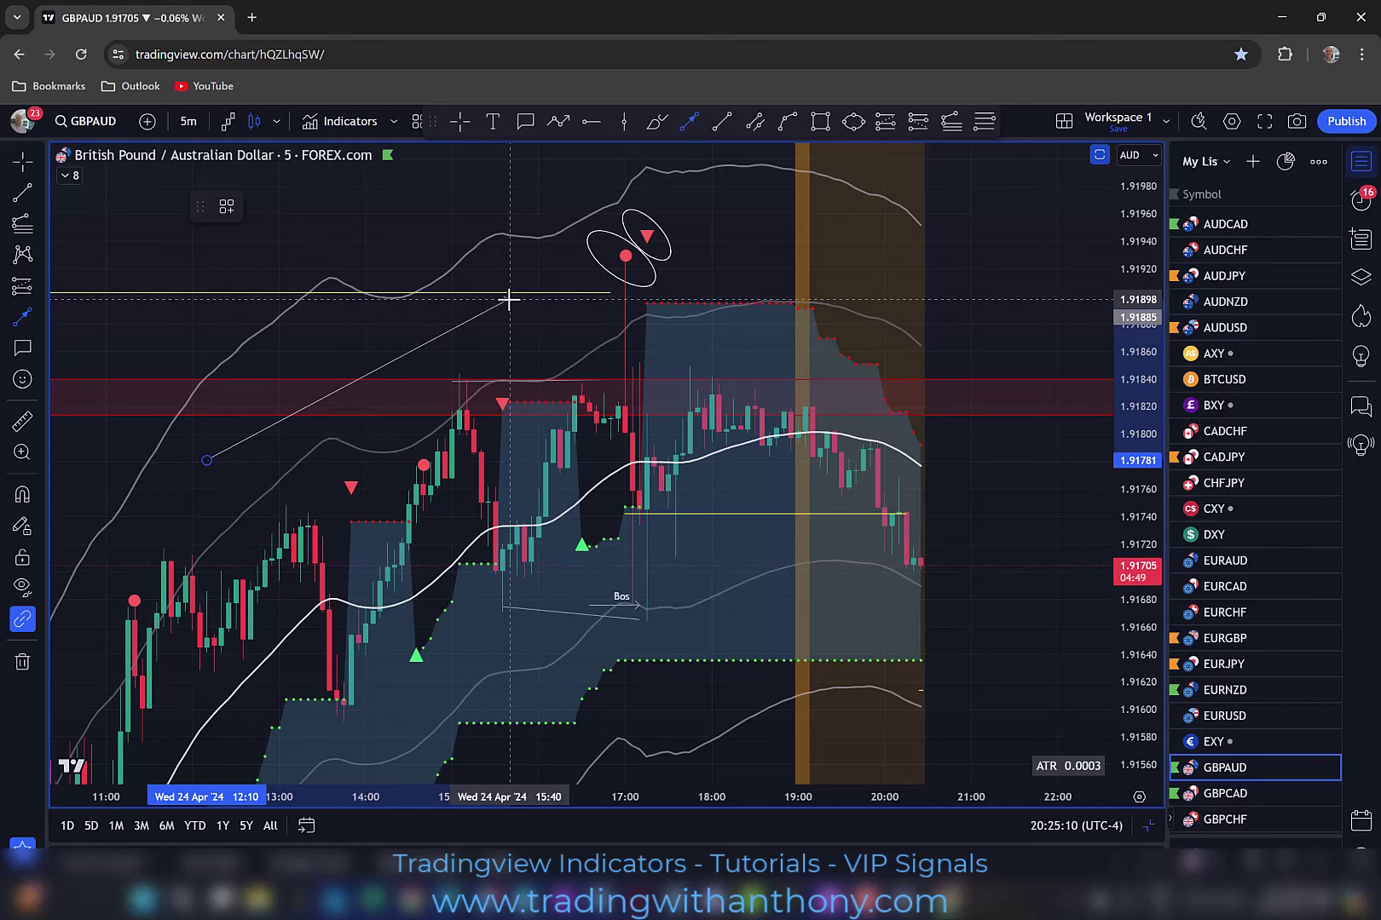
pyautogui.click(459, 300)
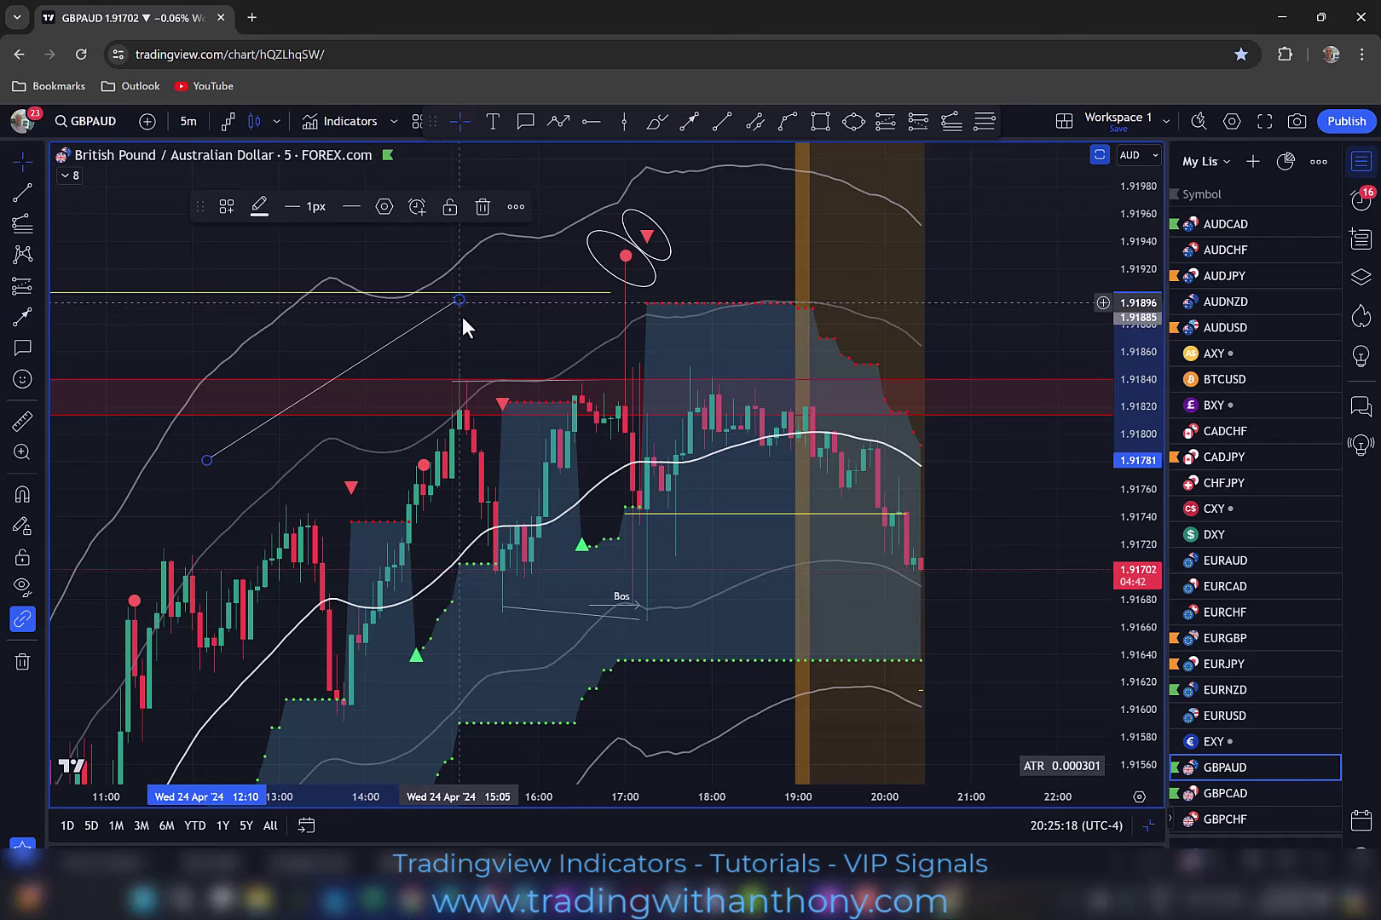
pyautogui.click(538, 327)
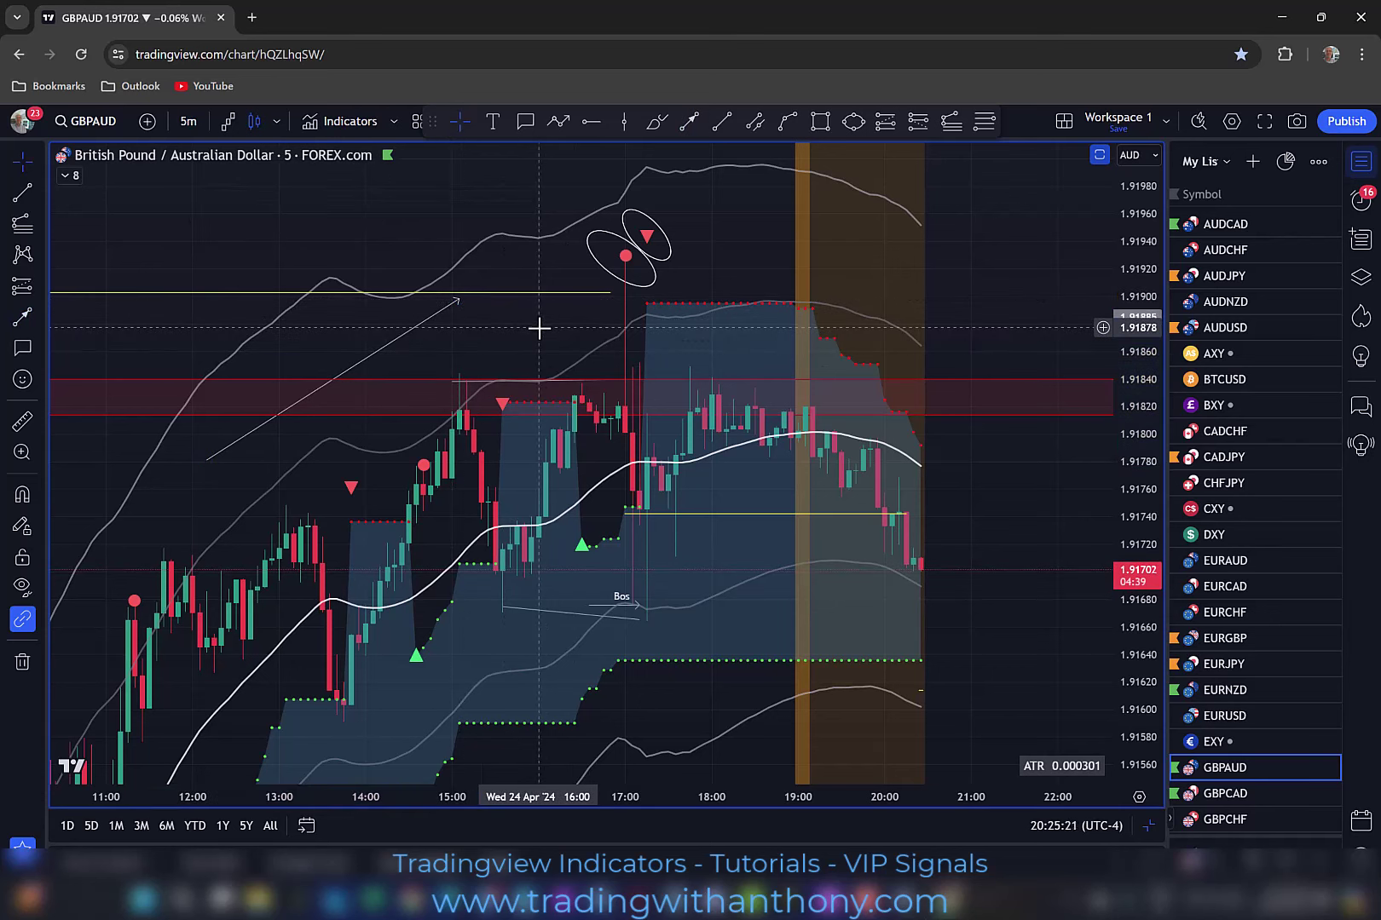
pyautogui.click(459, 299)
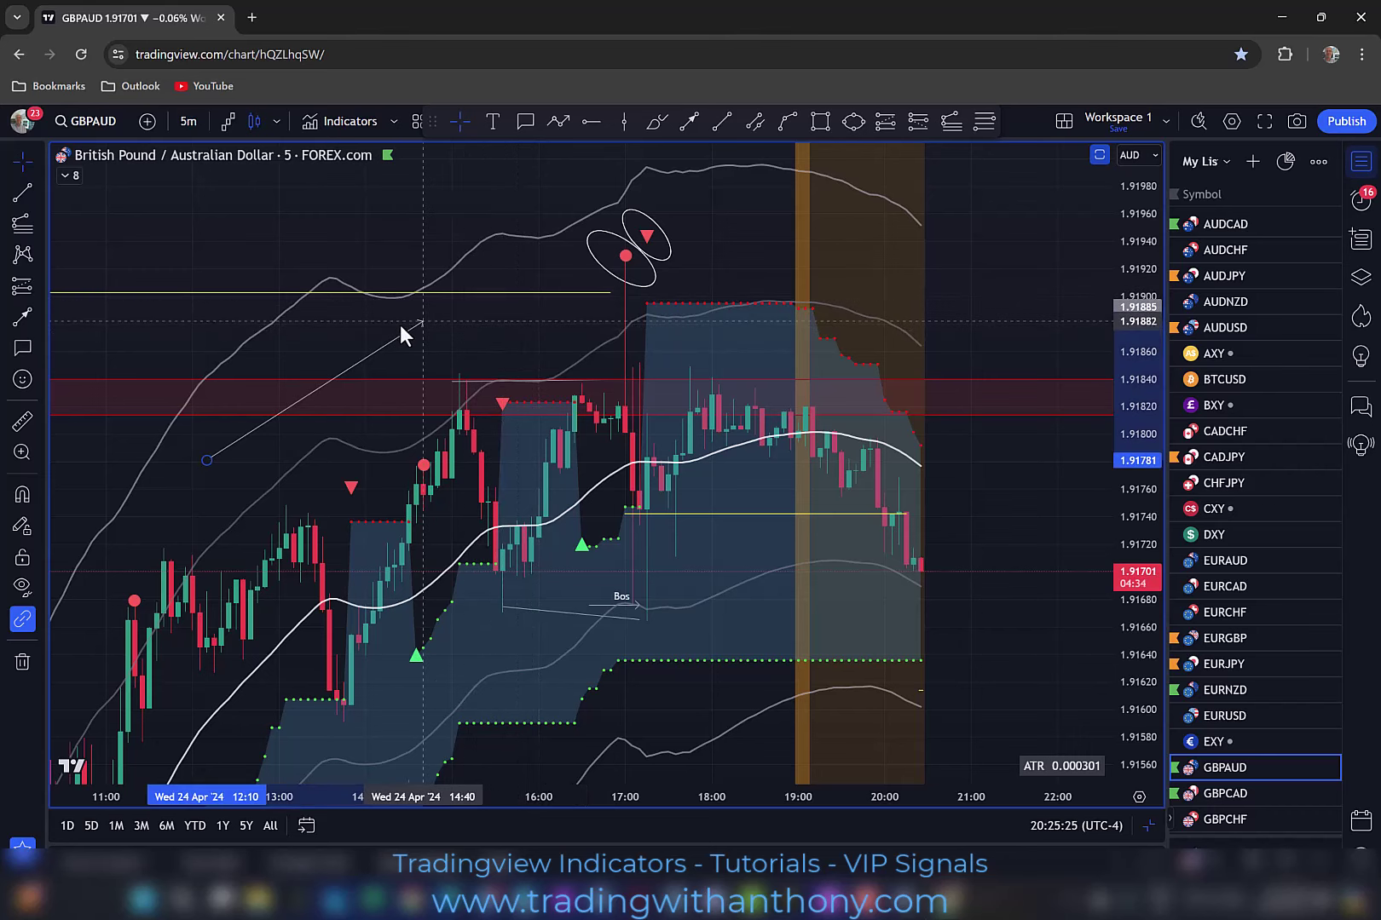
pyautogui.moveTo(458, 304); pyautogui.dragTo(466, 299)
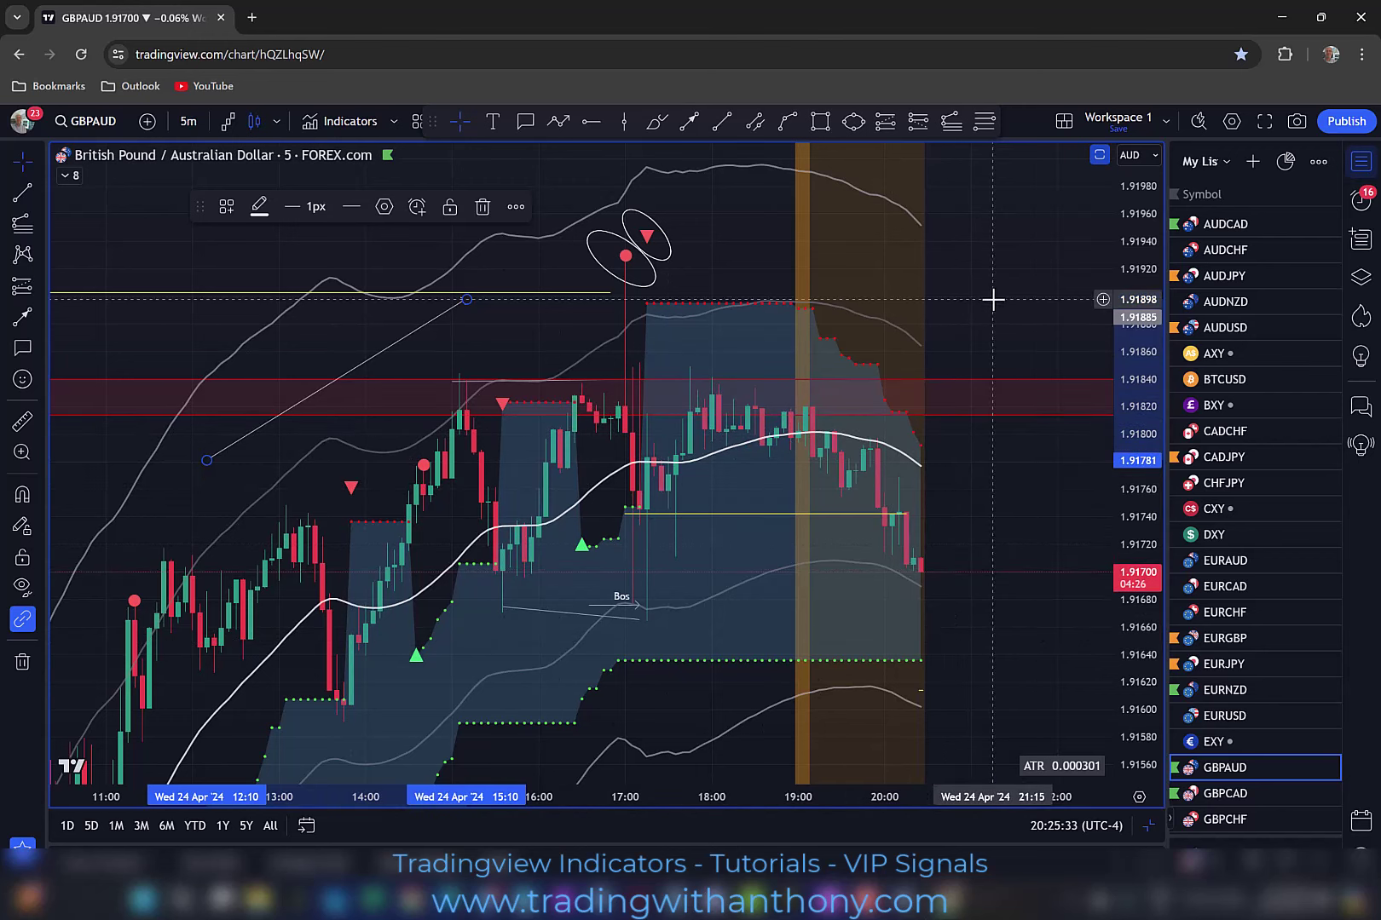
# - Review the input settings of the second TWA TrendBars indicator, including its divergence and pivot options, and accept them
pyautogui.moveTo(199, 205); pyautogui.dragTo(122, 208)
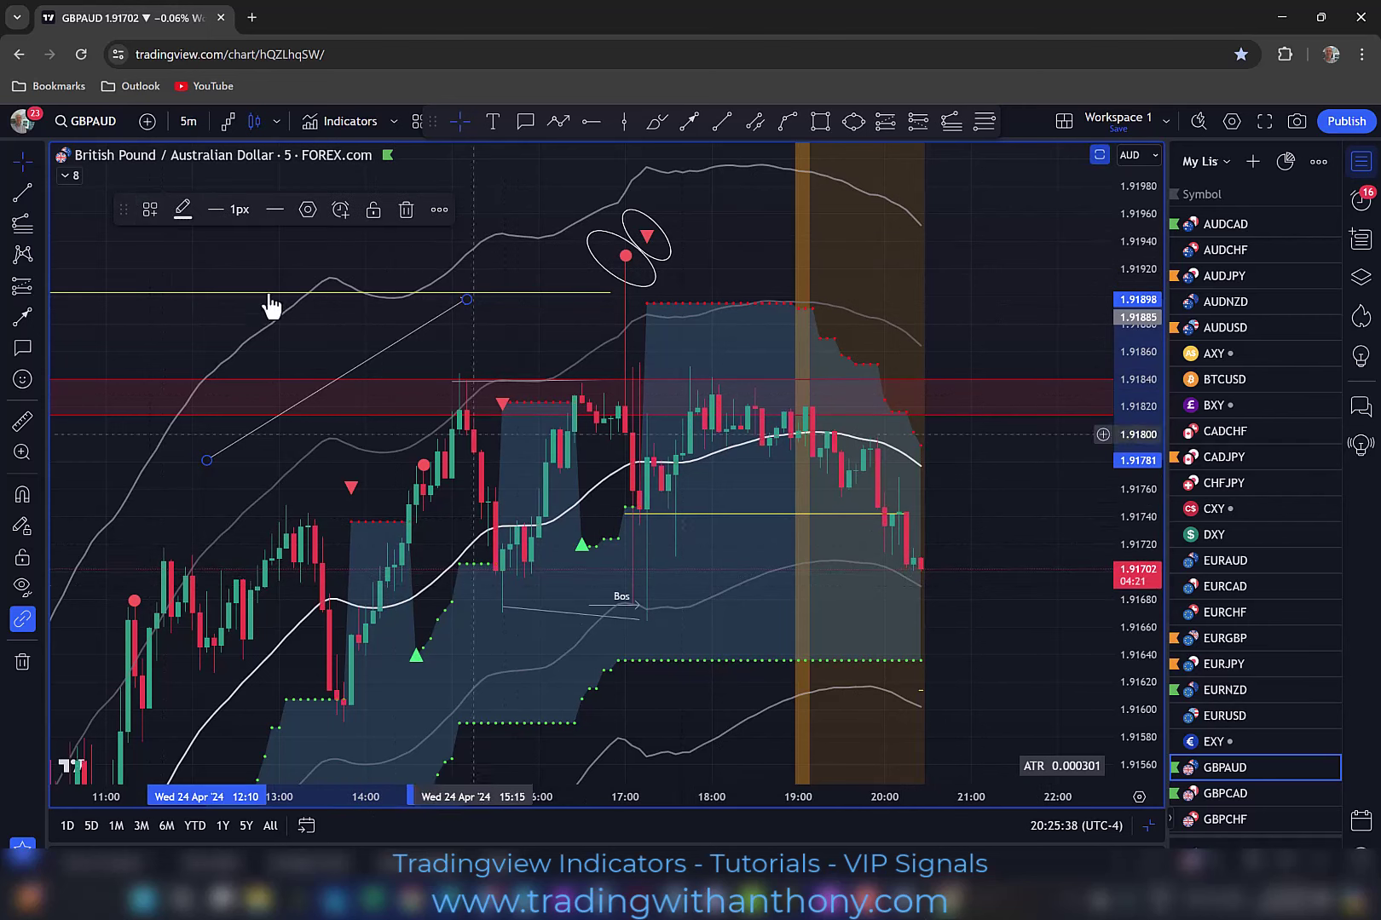
pyautogui.click(65, 176)
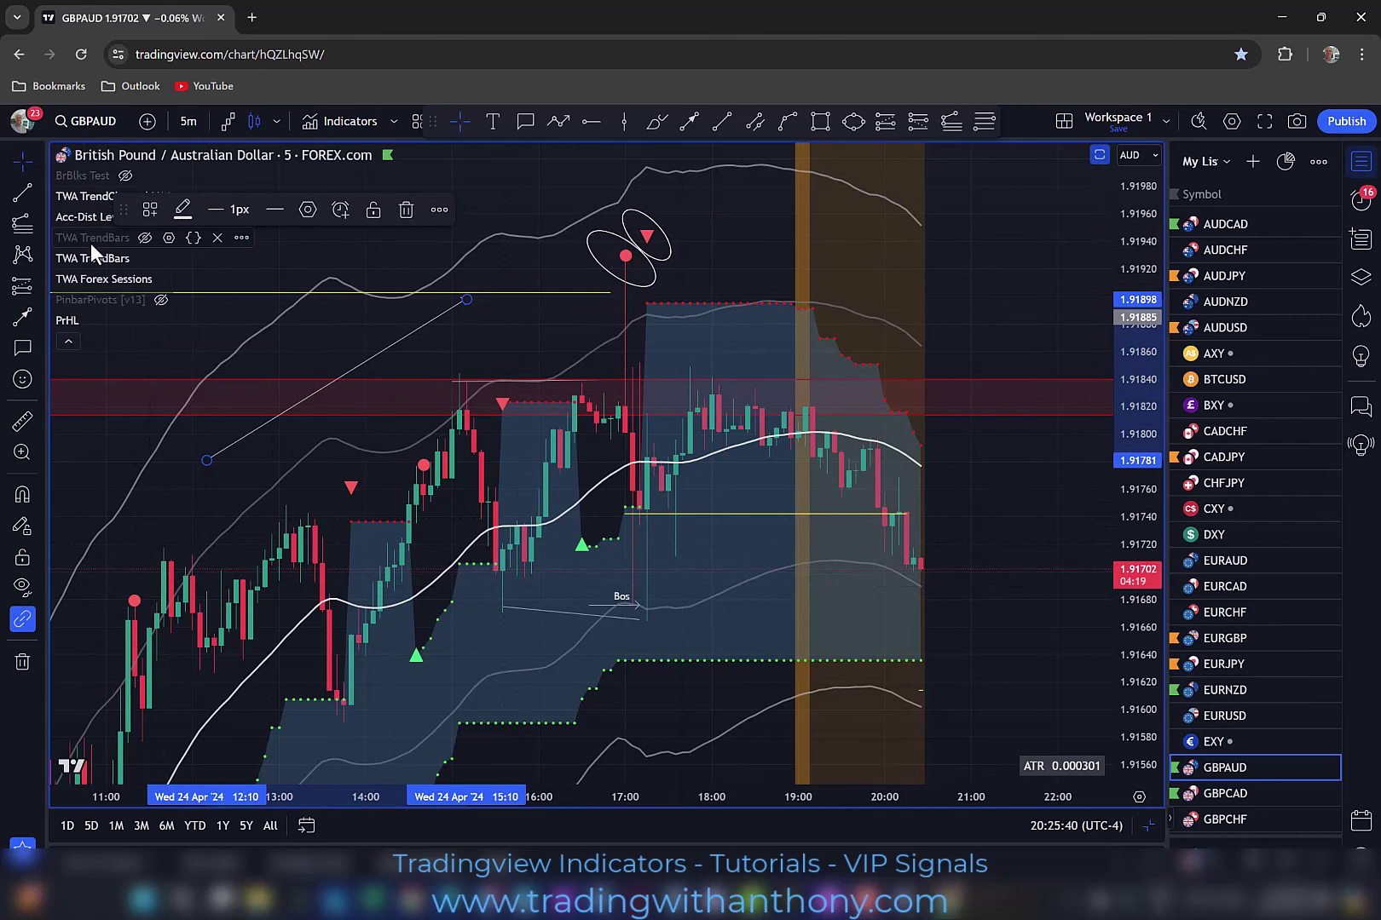
pyautogui.moveTo(120, 253)
pyautogui.click(169, 258)
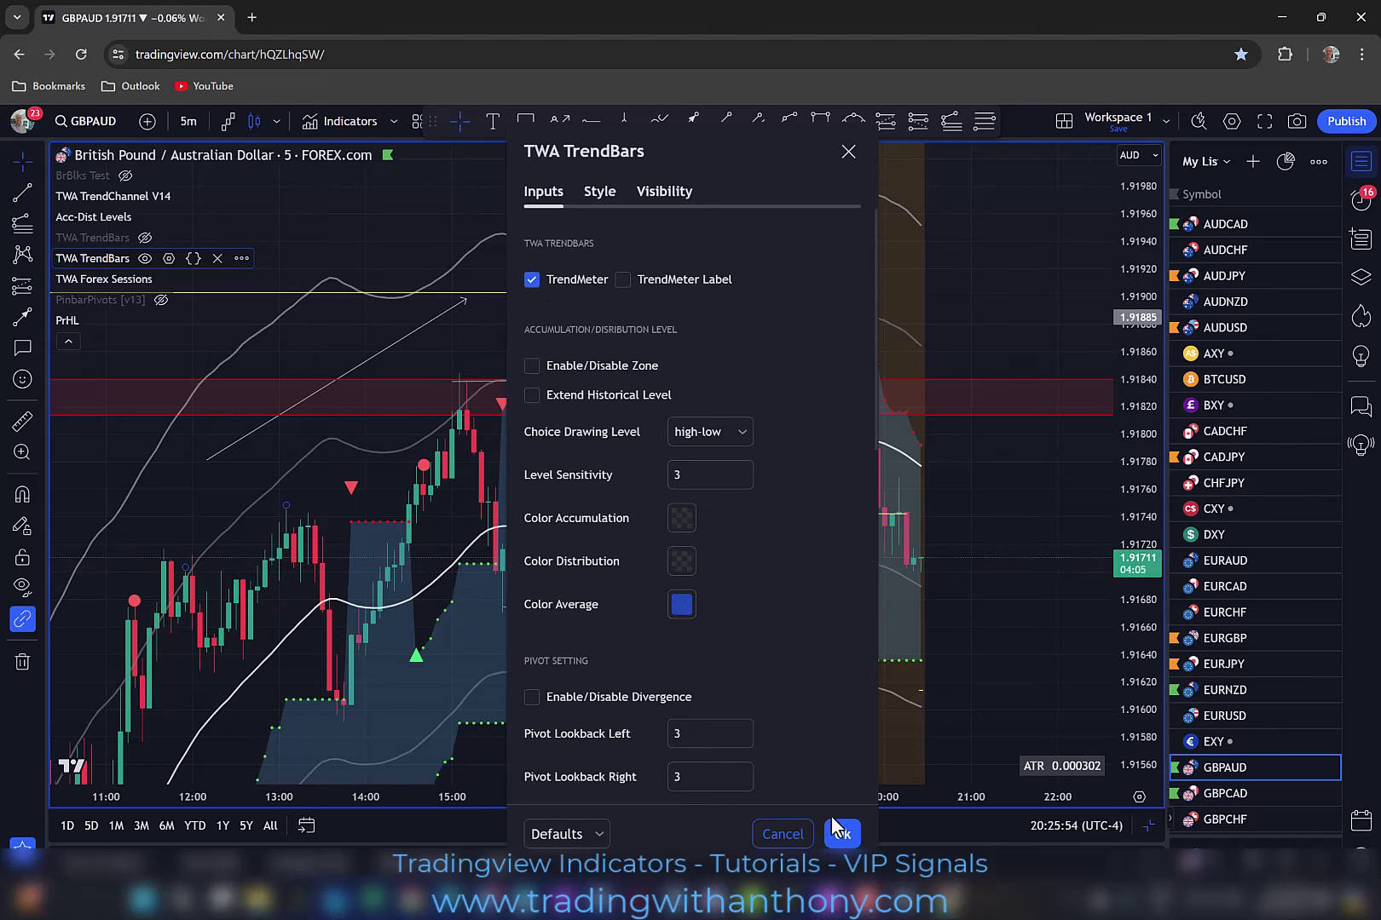
pyautogui.click(842, 835)
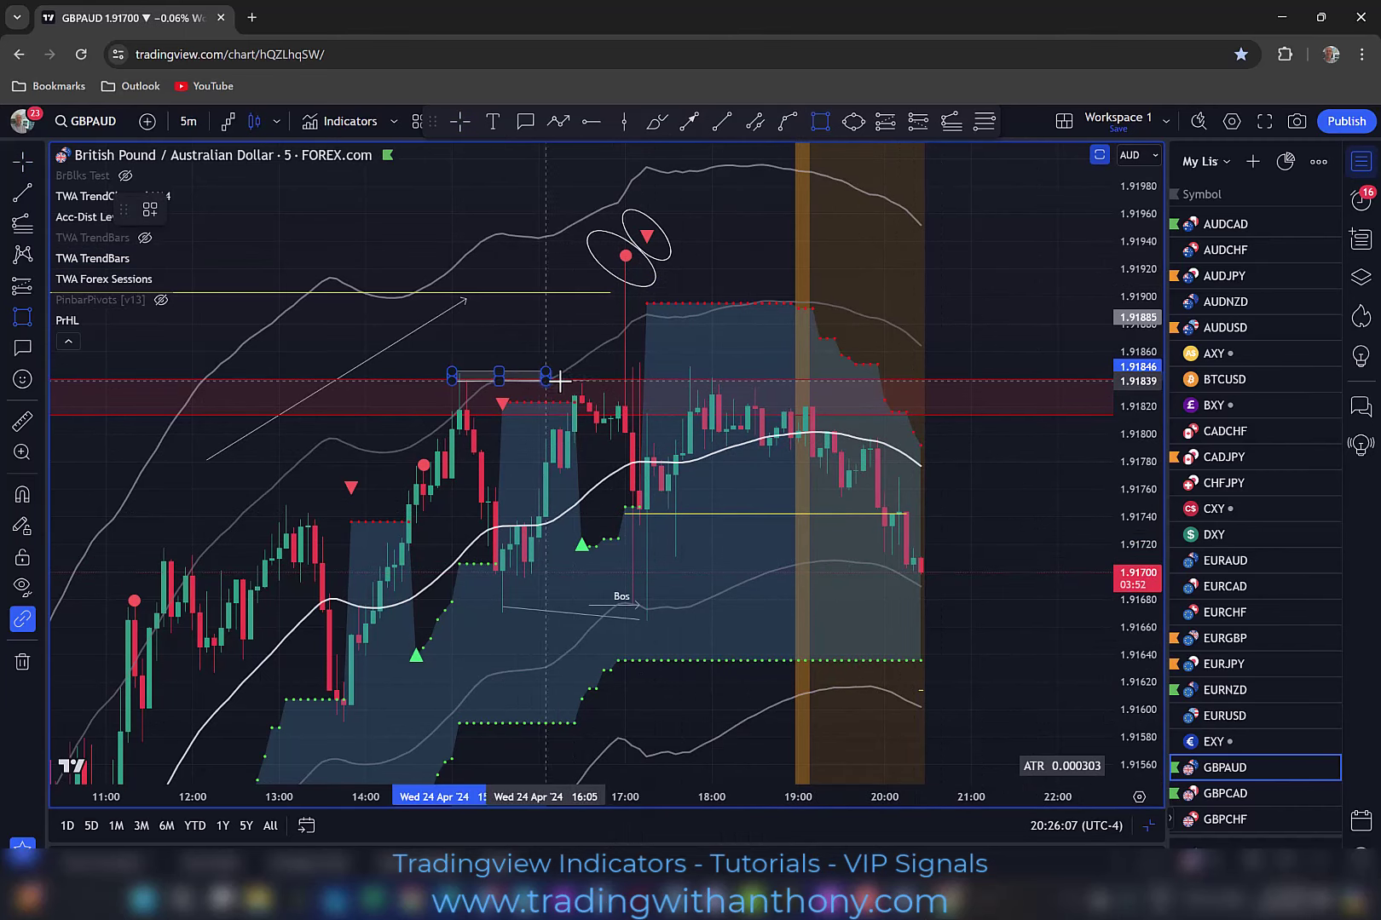
# - Draw a thin rectangle over the highs from 15:00 to about 16:35, between about 1.91841 and 1.91846
pyautogui.moveTo(560, 382); pyautogui.dragTo(588, 376)
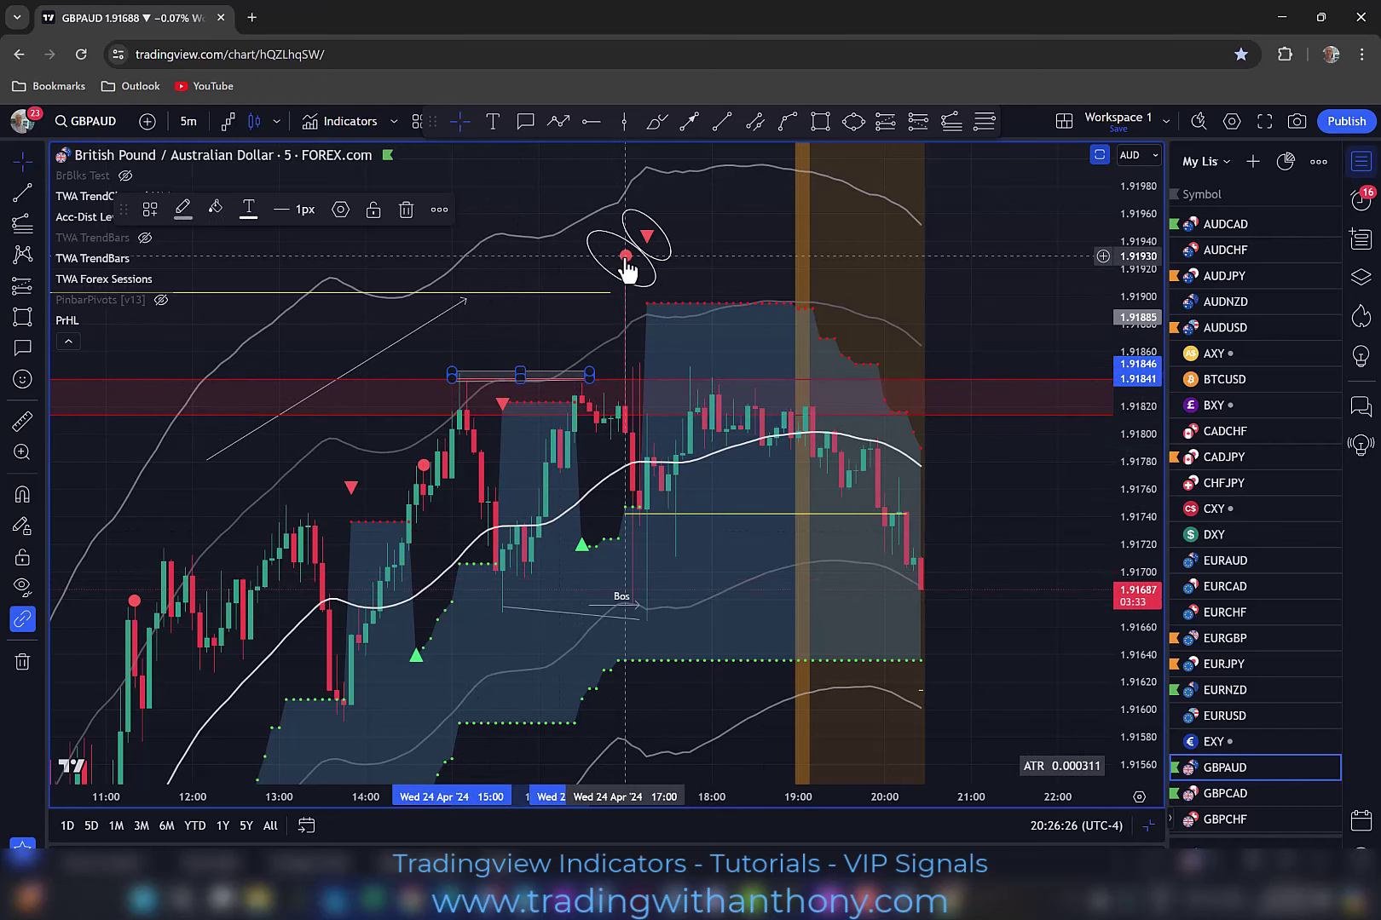
# - Place a short position at 19:25 with entry at 1.91802, stop at about 1.91849 and target at about 1.91700
pyautogui.click(918, 121)
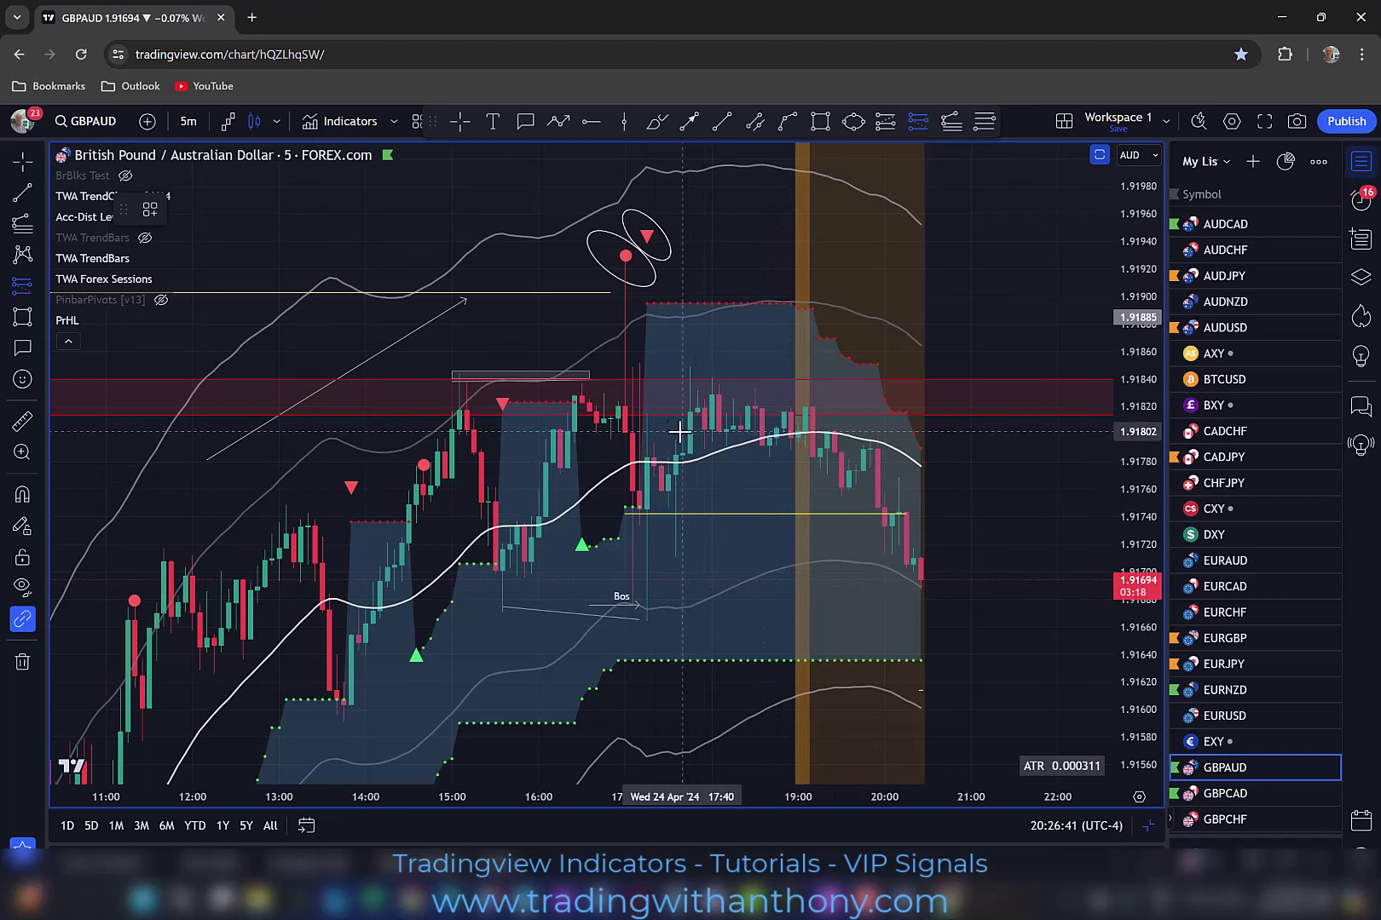
pyautogui.click(834, 432)
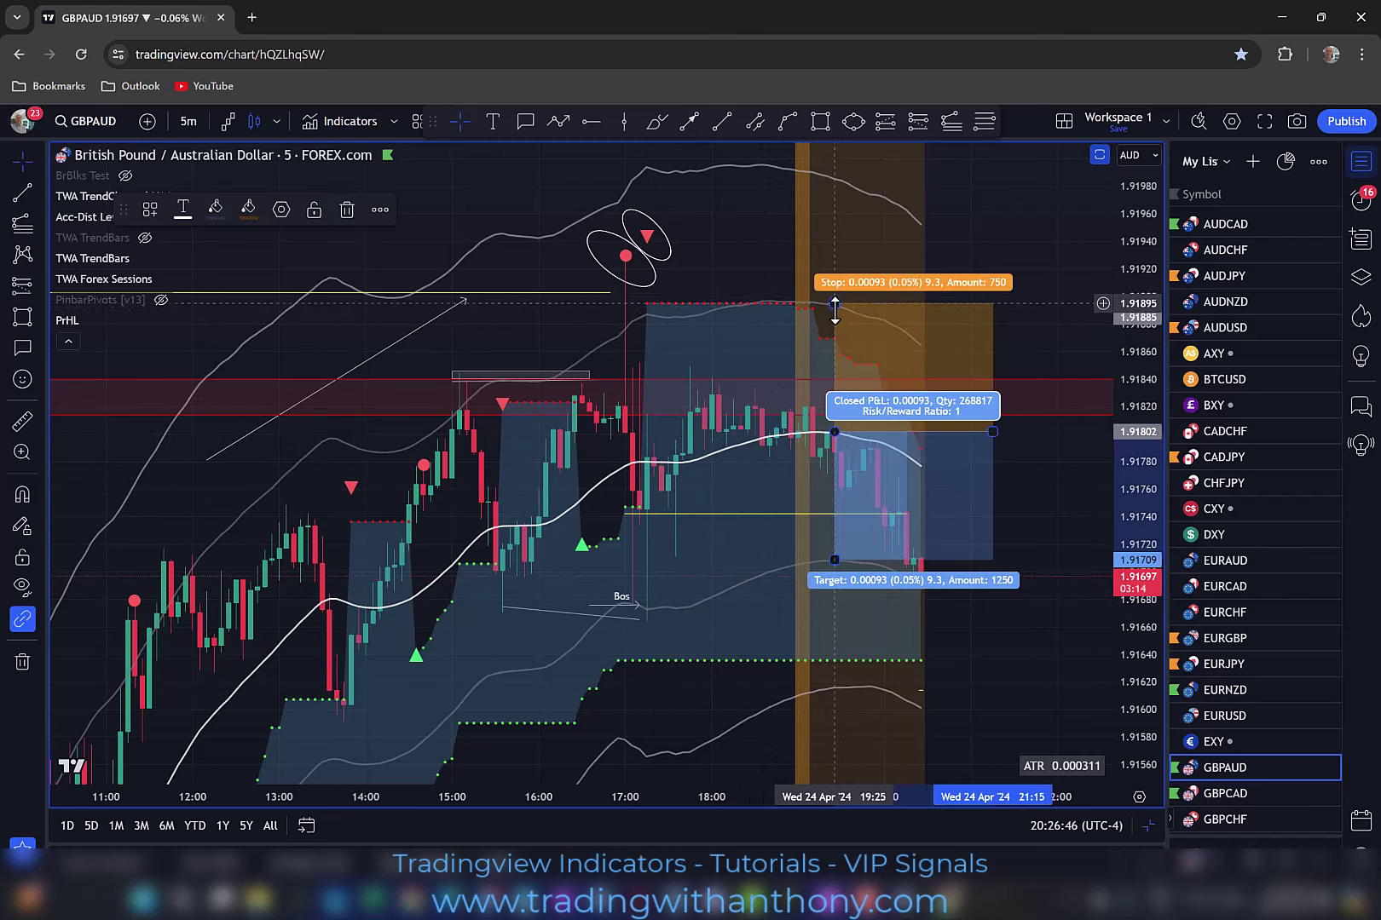
pyautogui.moveTo(835, 304); pyautogui.dragTo(834, 367)
pyautogui.moveTo(835, 560)
pyautogui.mouseDown()
pyautogui.moveTo(835, 586)
pyautogui.moveTo(830, 571)
pyautogui.mouseUp()
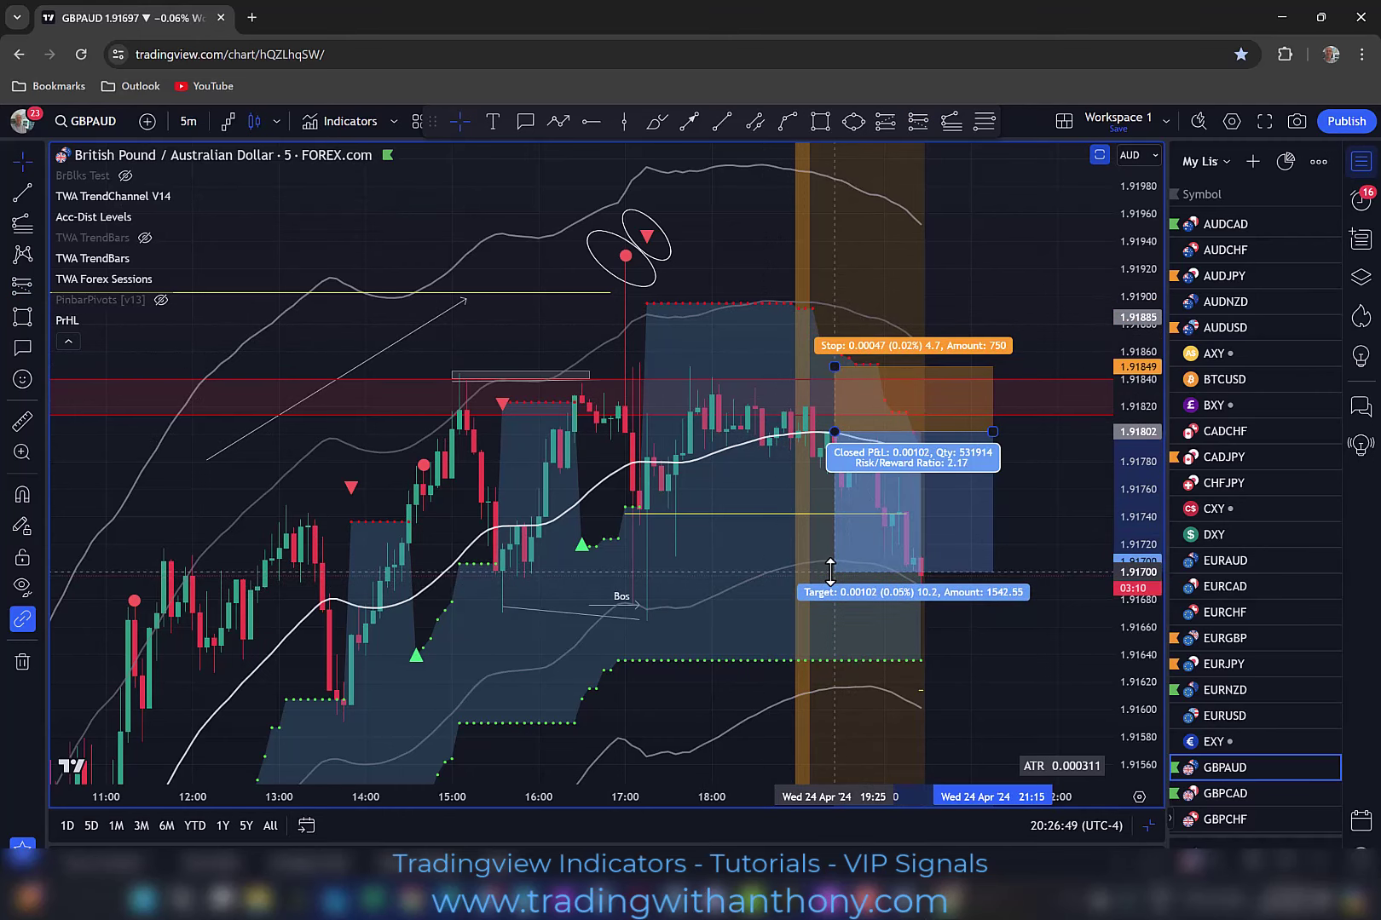
# - Draw a rectangle over the support zone between about 1.91701 and 1.91672, extending from the 15:30 lows to 21:10
pyautogui.click(822, 121)
pyautogui.moveTo(495, 570)
pyautogui.mouseDown()
pyautogui.moveTo(668, 615)
pyautogui.moveTo(986, 610)
pyautogui.mouseUp()
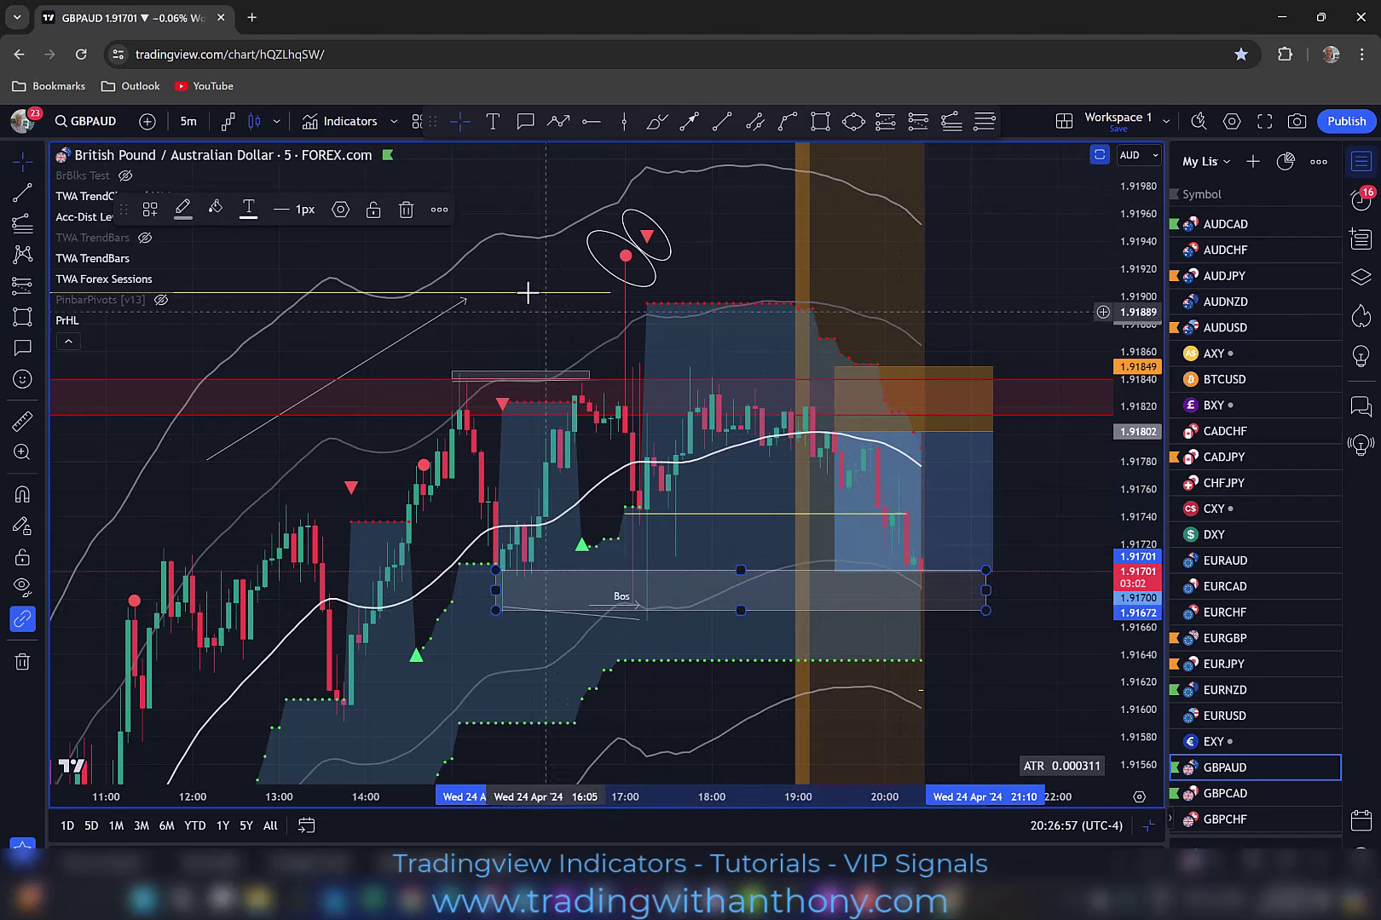
pyautogui.click(364, 363)
# - Show the hidden TWA TrendBars indicator over the 23 April consolidation and price spike
pyautogui.moveTo(229, 473); pyautogui.dragTo(661, 217)
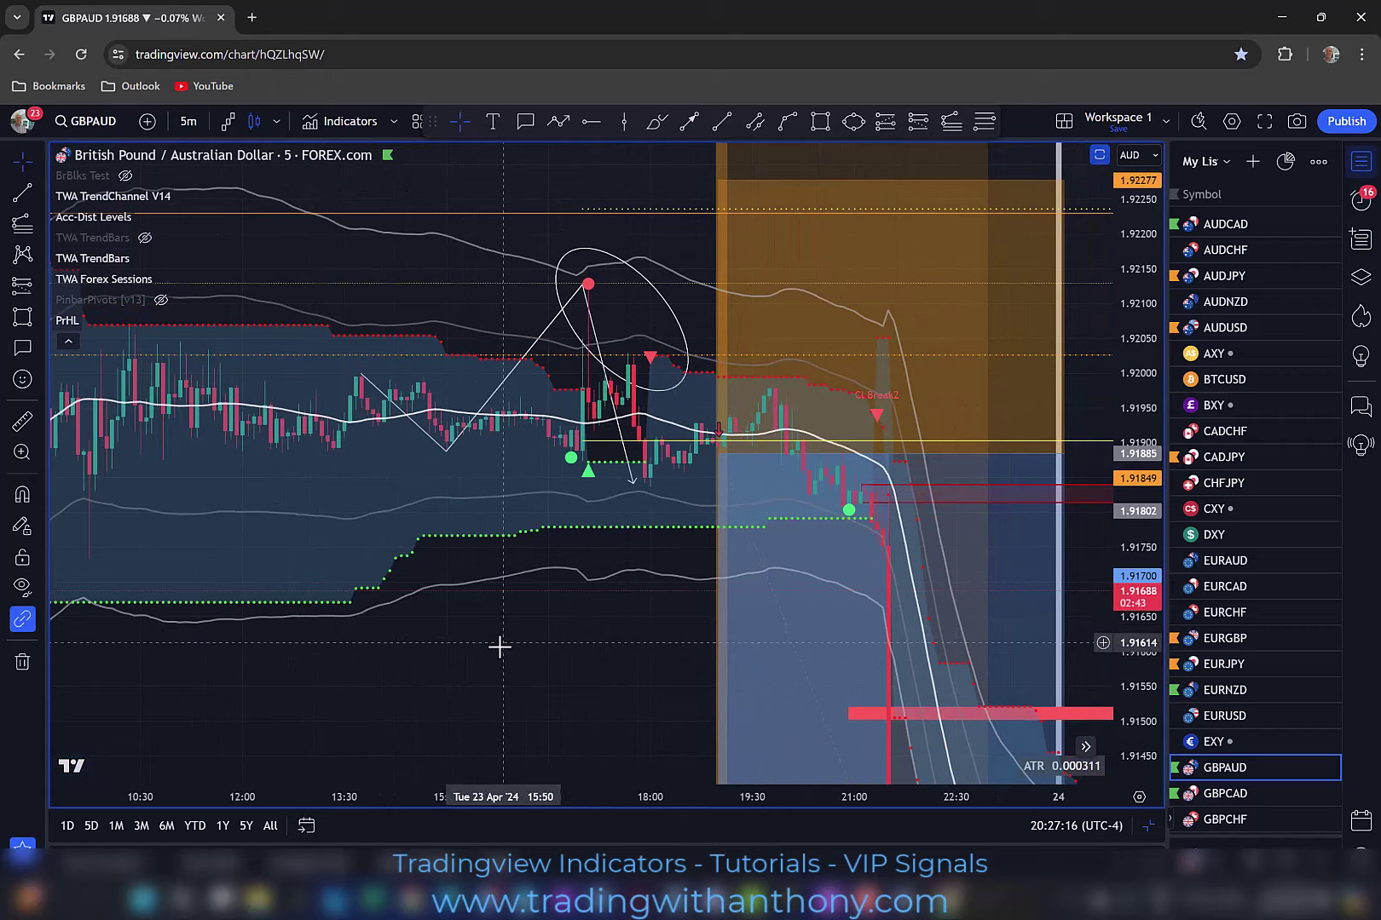
pyautogui.moveTo(500, 646); pyautogui.dragTo(724, 672)
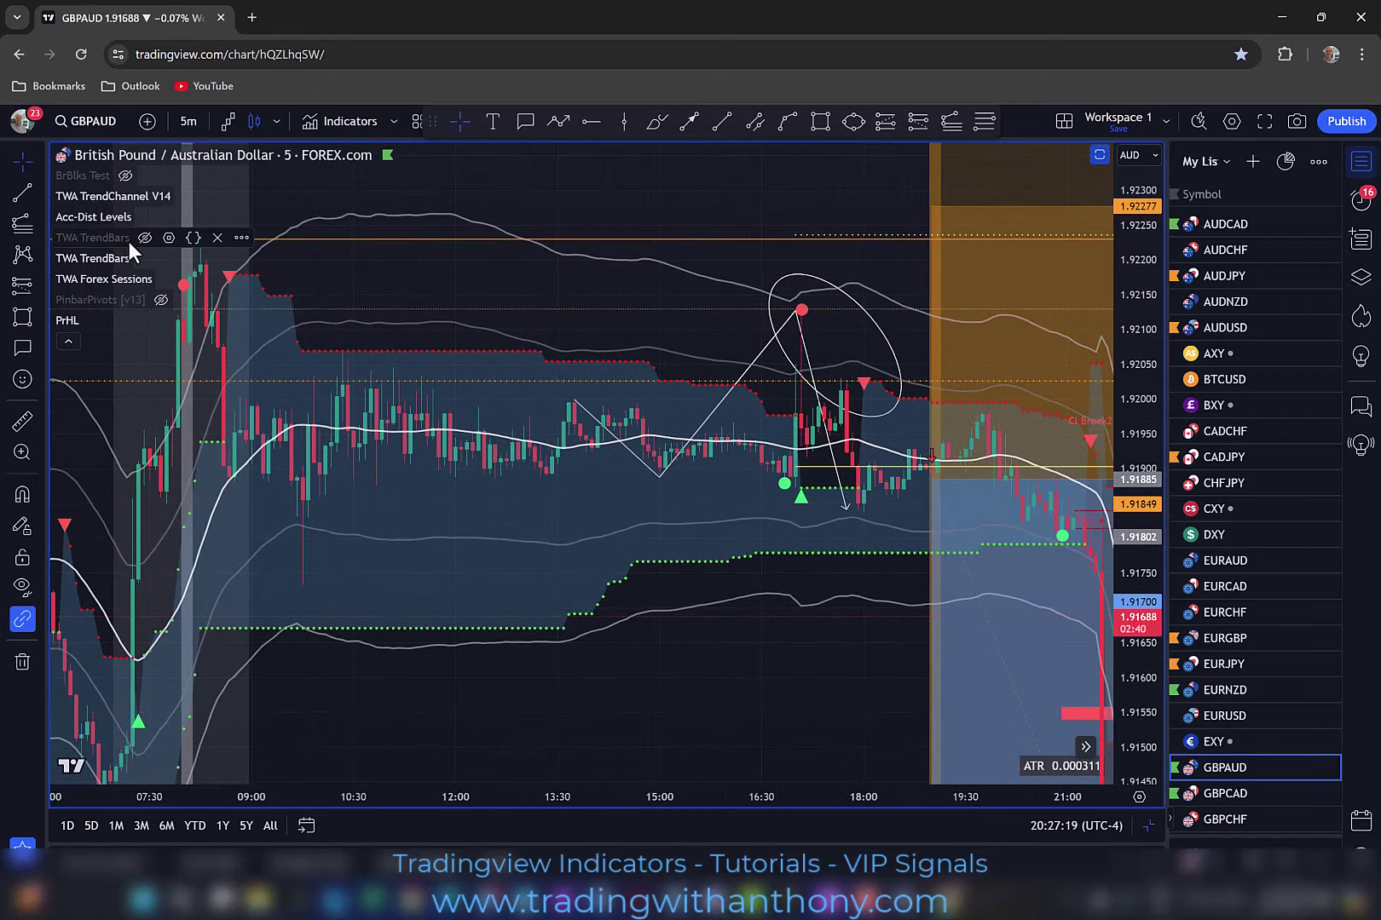
pyautogui.click(144, 237)
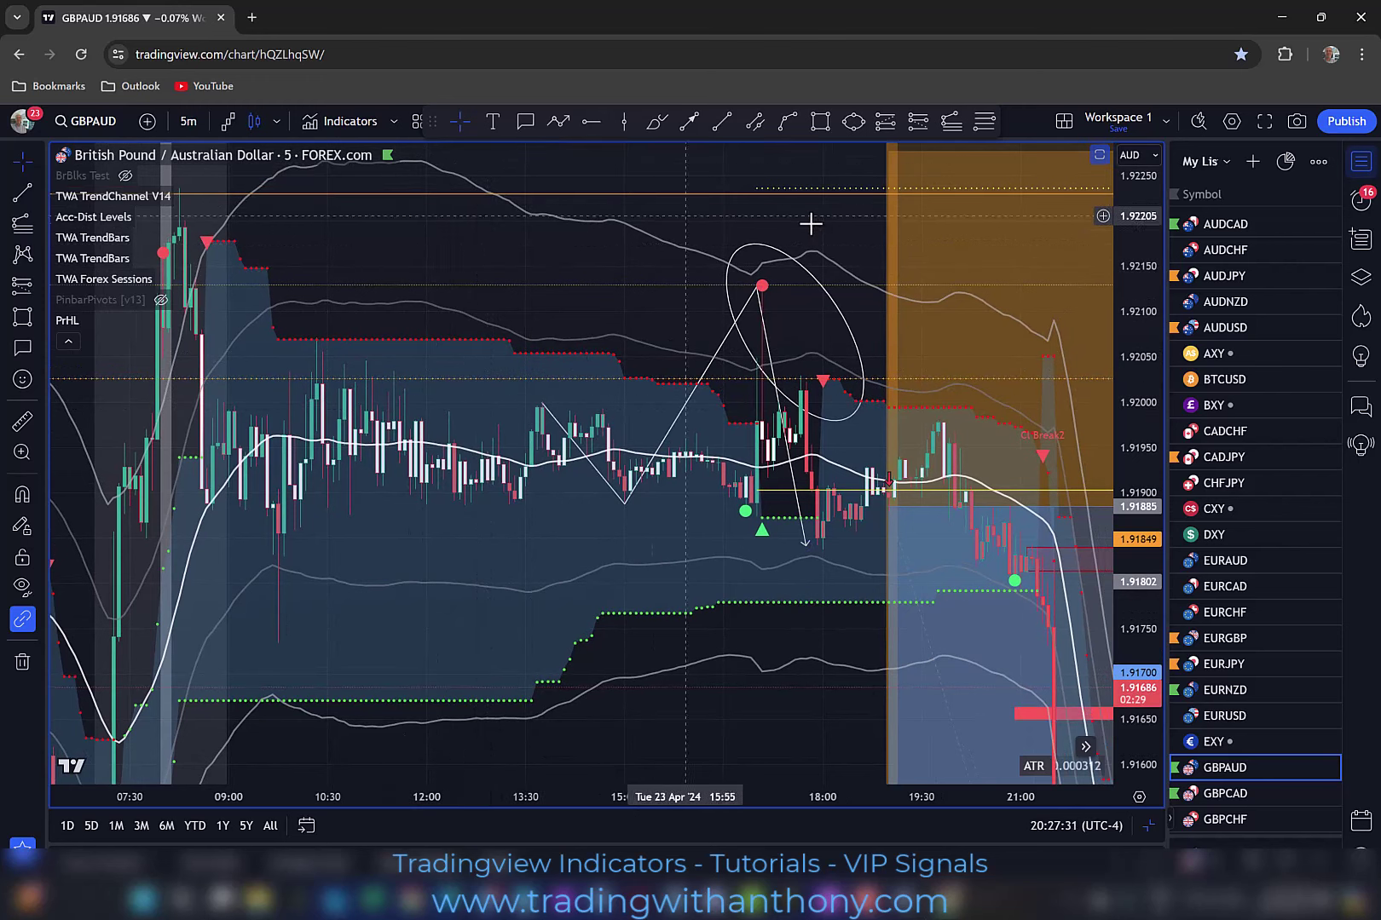
pyautogui.moveTo(1153, 246); pyautogui.dragTo(1113, 482)
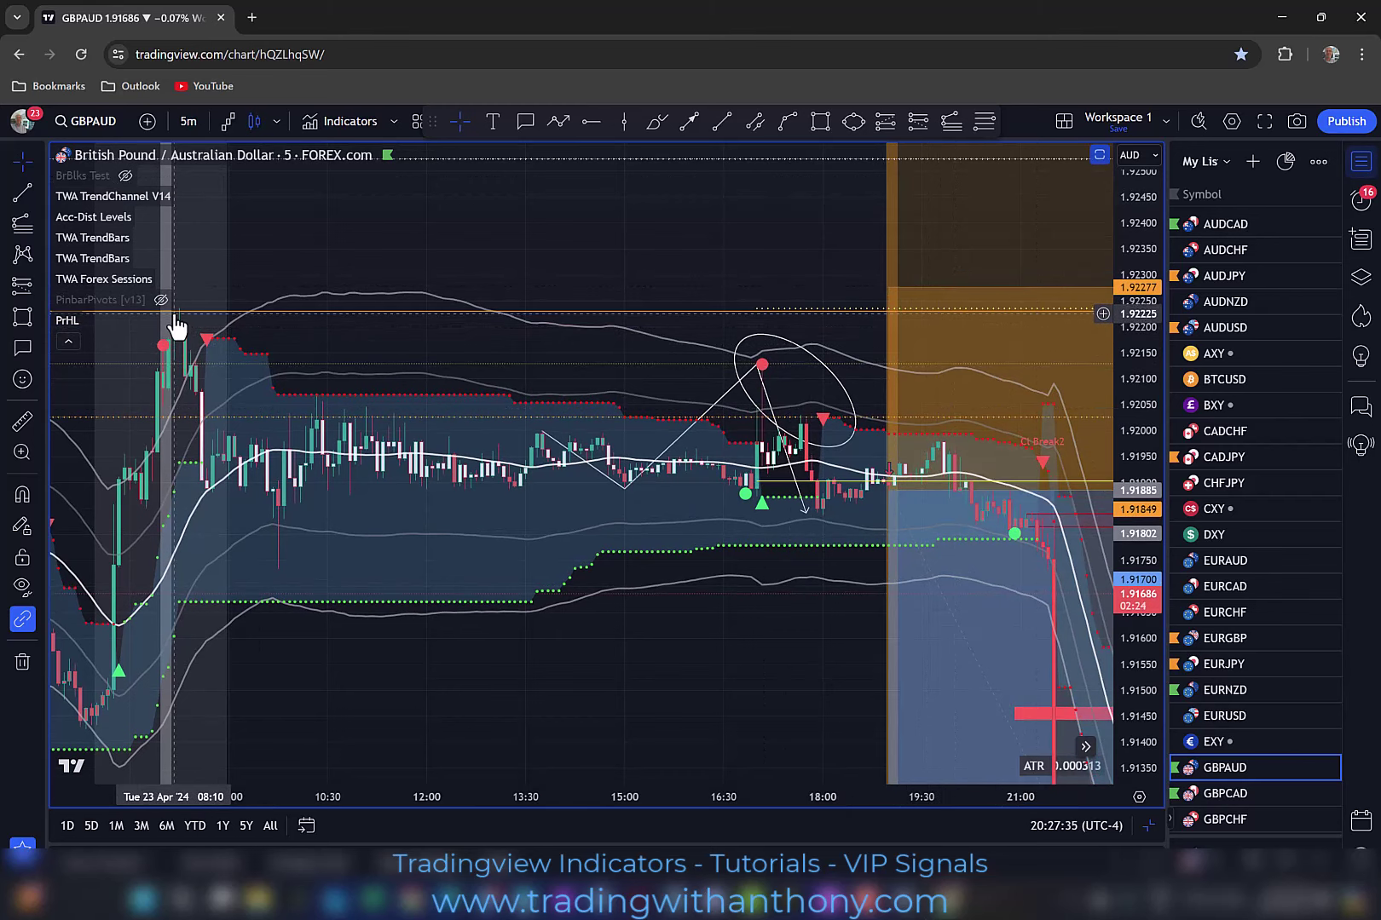
pyautogui.moveTo(567, 234); pyautogui.dragTo(614, 228)
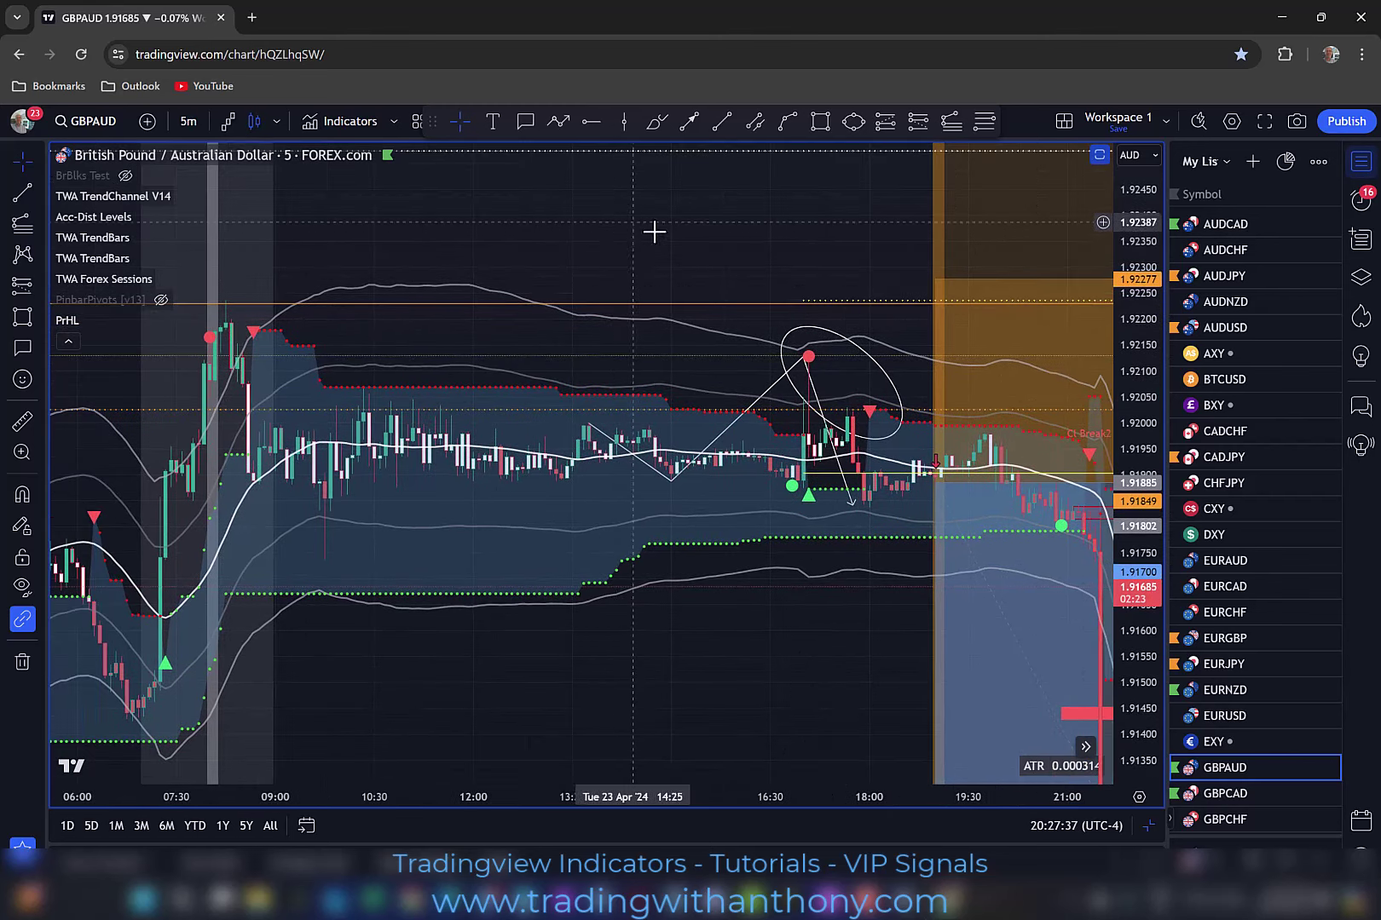
pyautogui.moveTo(740, 211); pyautogui.dragTo(632, 209)
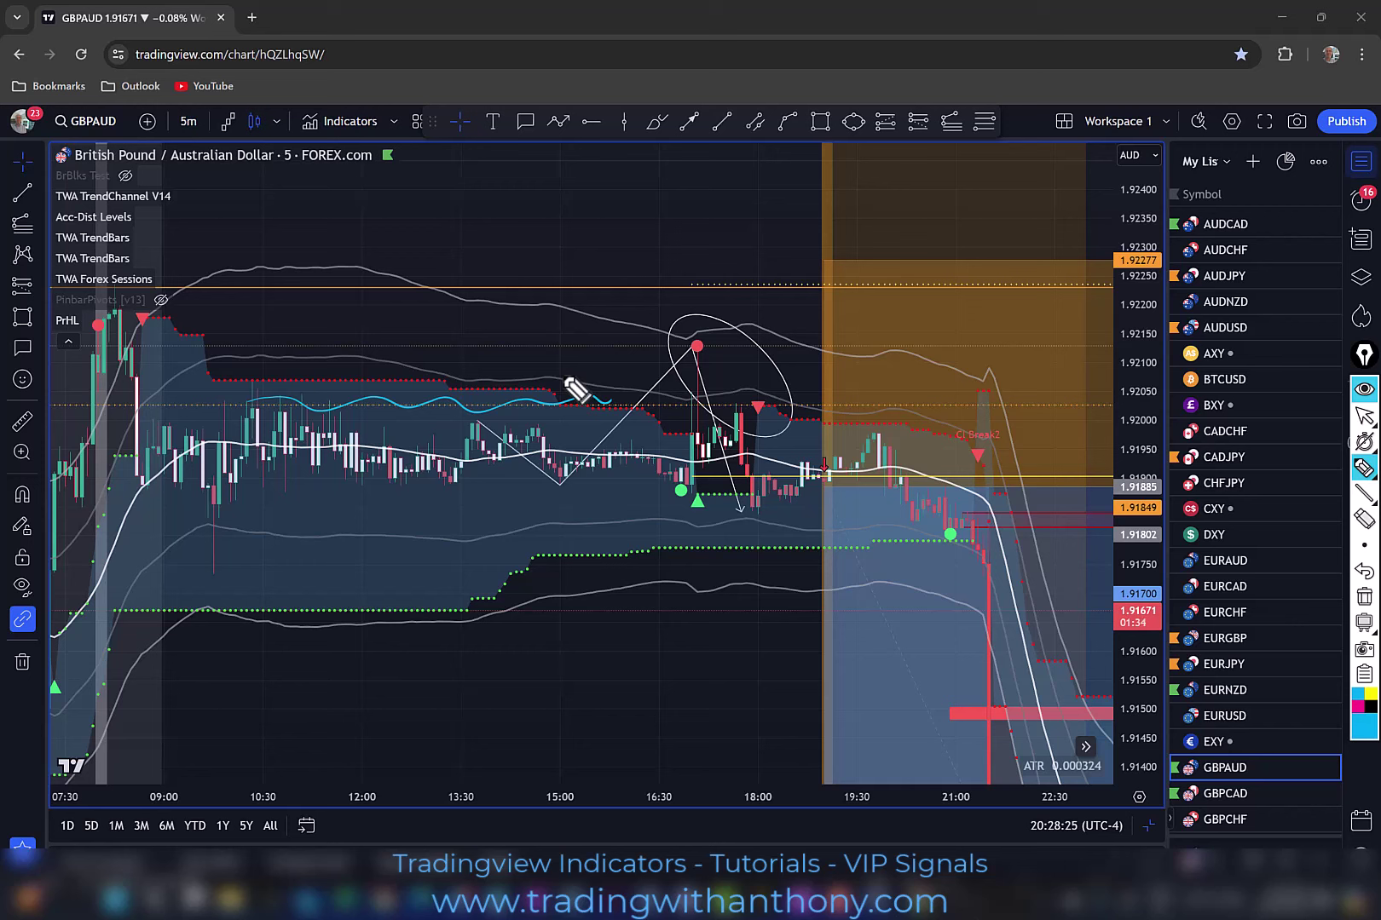
# - Sketch a freehand dollar sign in cyan above the 23 April consolidation highs
pyautogui.moveTo(505, 368); pyautogui.dragTo(465, 384)
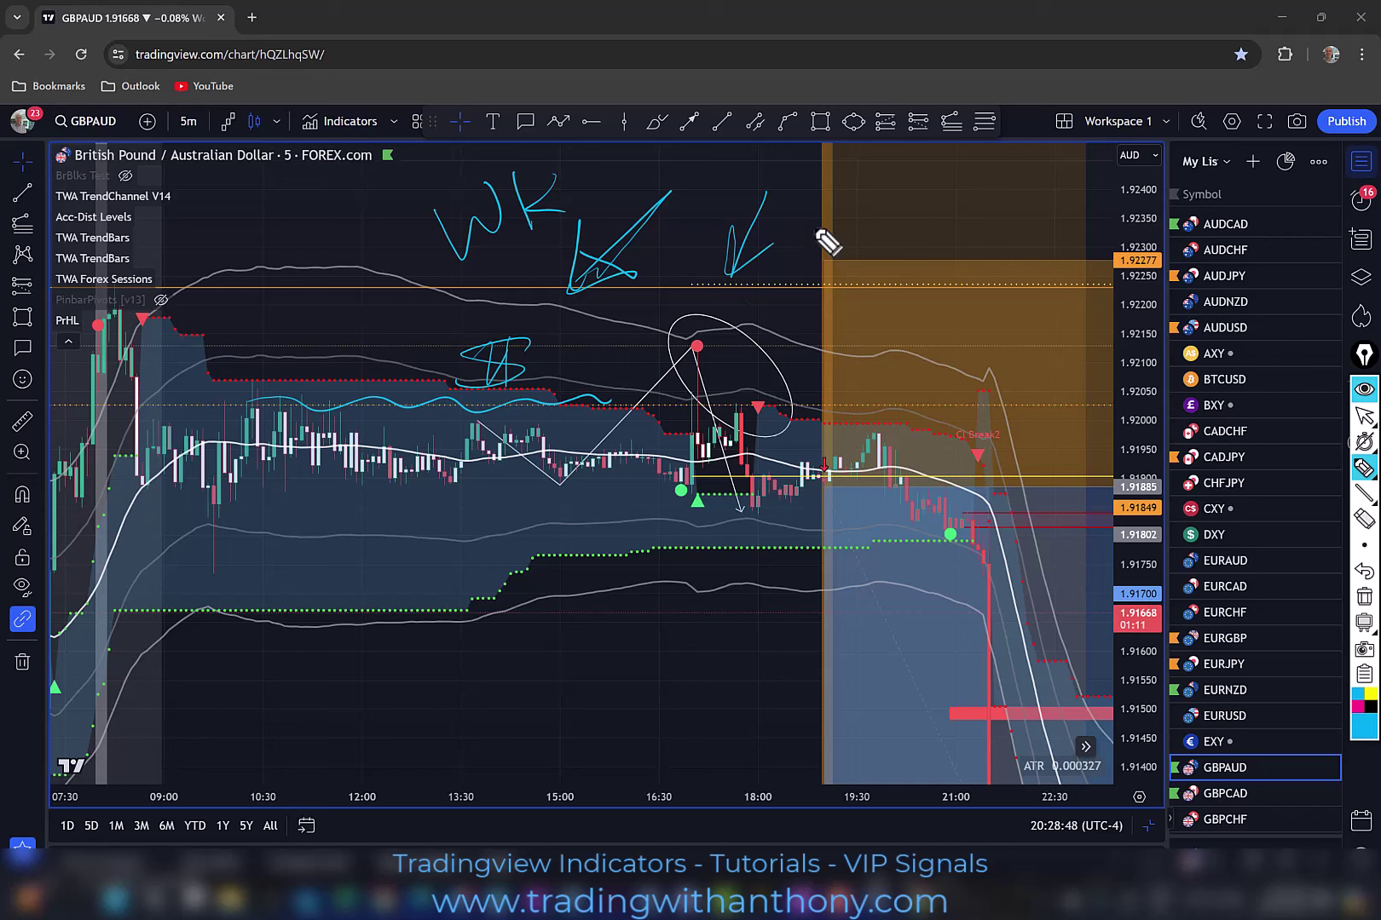
# - Write a freehand D beside the second down arrow and sketch upward arrows toward the highs near 08:30, 09:20, 16:45 and 20:35
pyautogui.moveTo(775, 161)
pyautogui.mouseDown()
pyautogui.moveTo(816, 195)
pyautogui.moveTo(741, 156)
pyautogui.mouseUp()
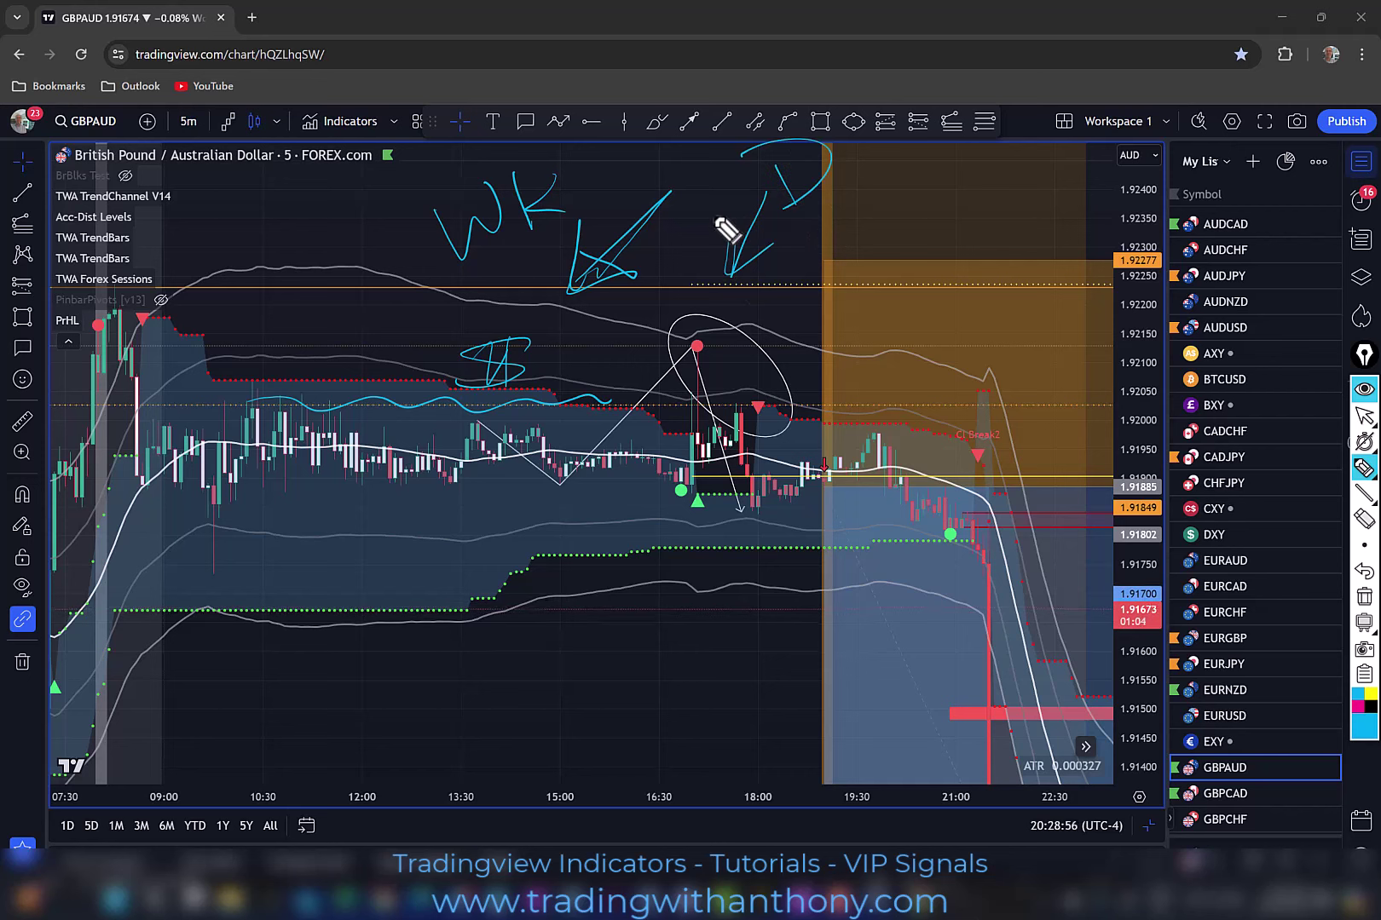
pyautogui.moveTo(135, 535)
pyautogui.mouseDown()
pyautogui.moveTo(183, 418)
pyautogui.moveTo(190, 442)
pyautogui.mouseUp()
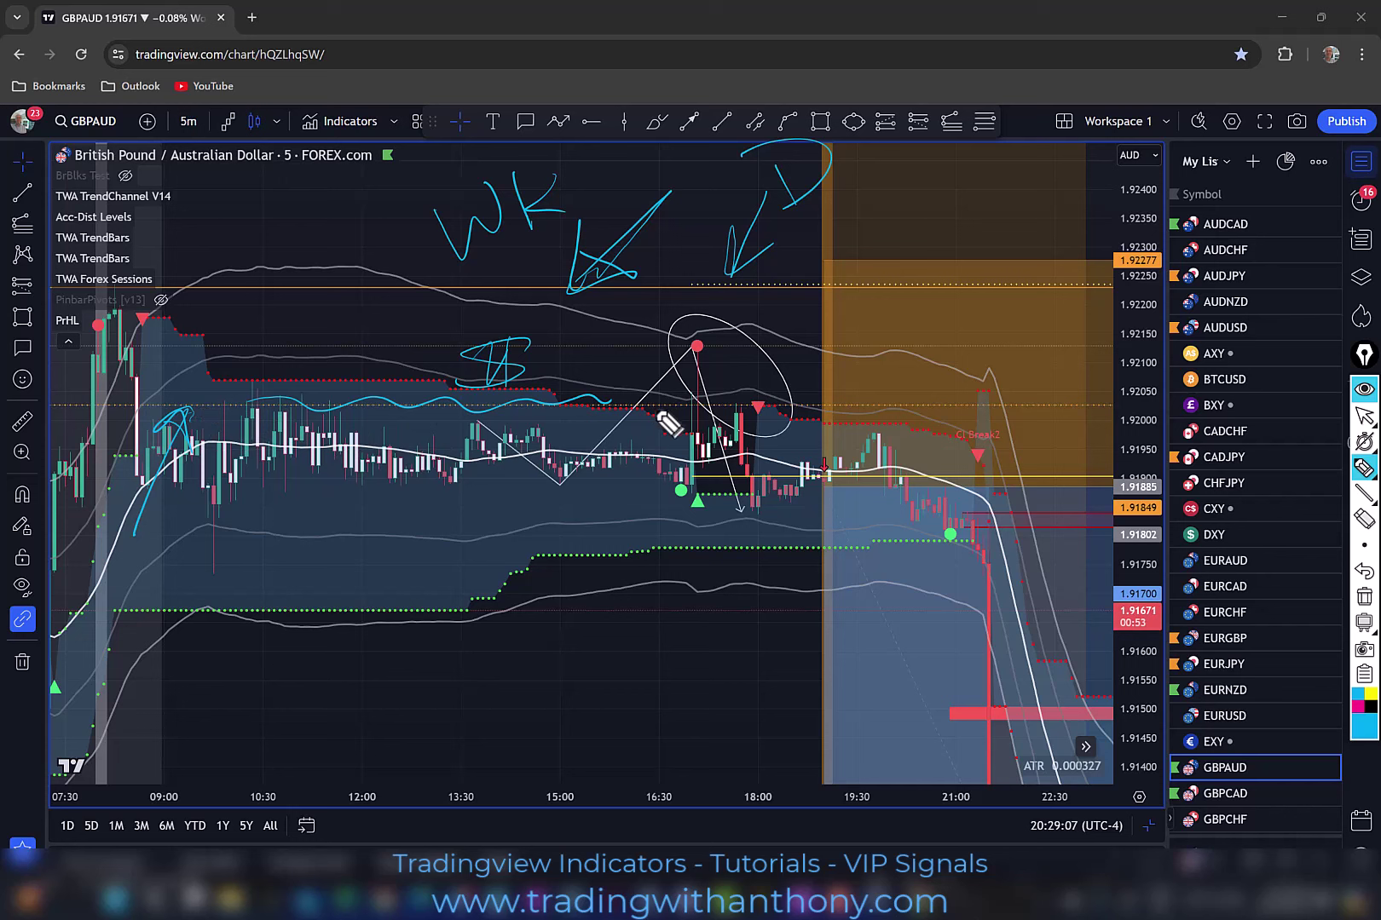
pyautogui.moveTo(615, 487); pyautogui.dragTo(673, 413)
pyautogui.moveTo(886, 468); pyautogui.dragTo(934, 430)
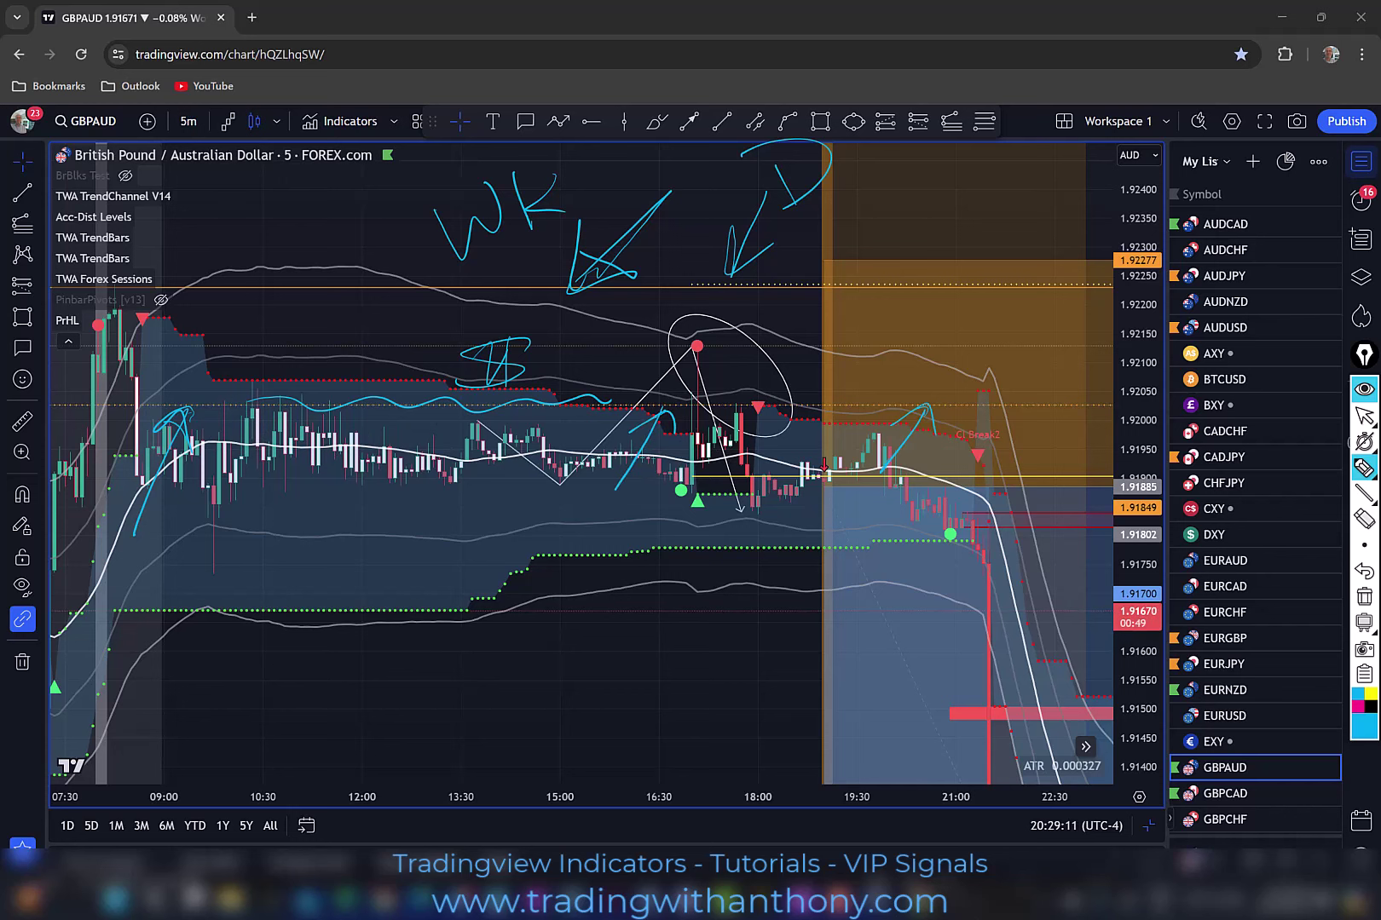
pyautogui.moveTo(86, 482); pyautogui.dragTo(133, 452)
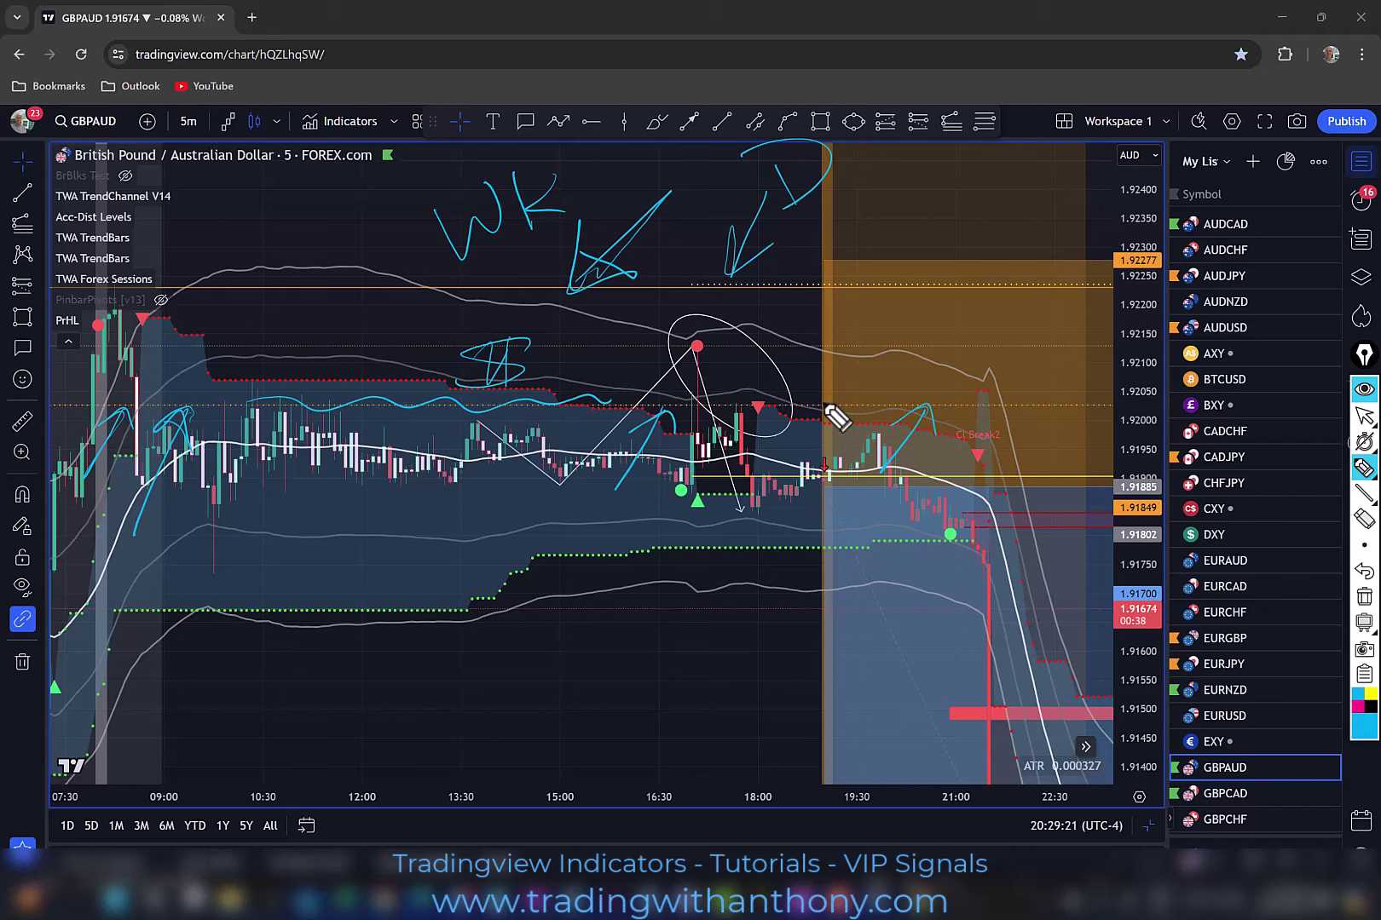
# - Sketch a loop near 09:15 and freehand lines along the highs and lows of the 23 April consolidation, from about 10:15 to 16:30
pyautogui.moveTo(189, 412)
pyautogui.mouseDown()
pyautogui.moveTo(197, 395)
pyautogui.moveTo(183, 430)
pyautogui.mouseUp()
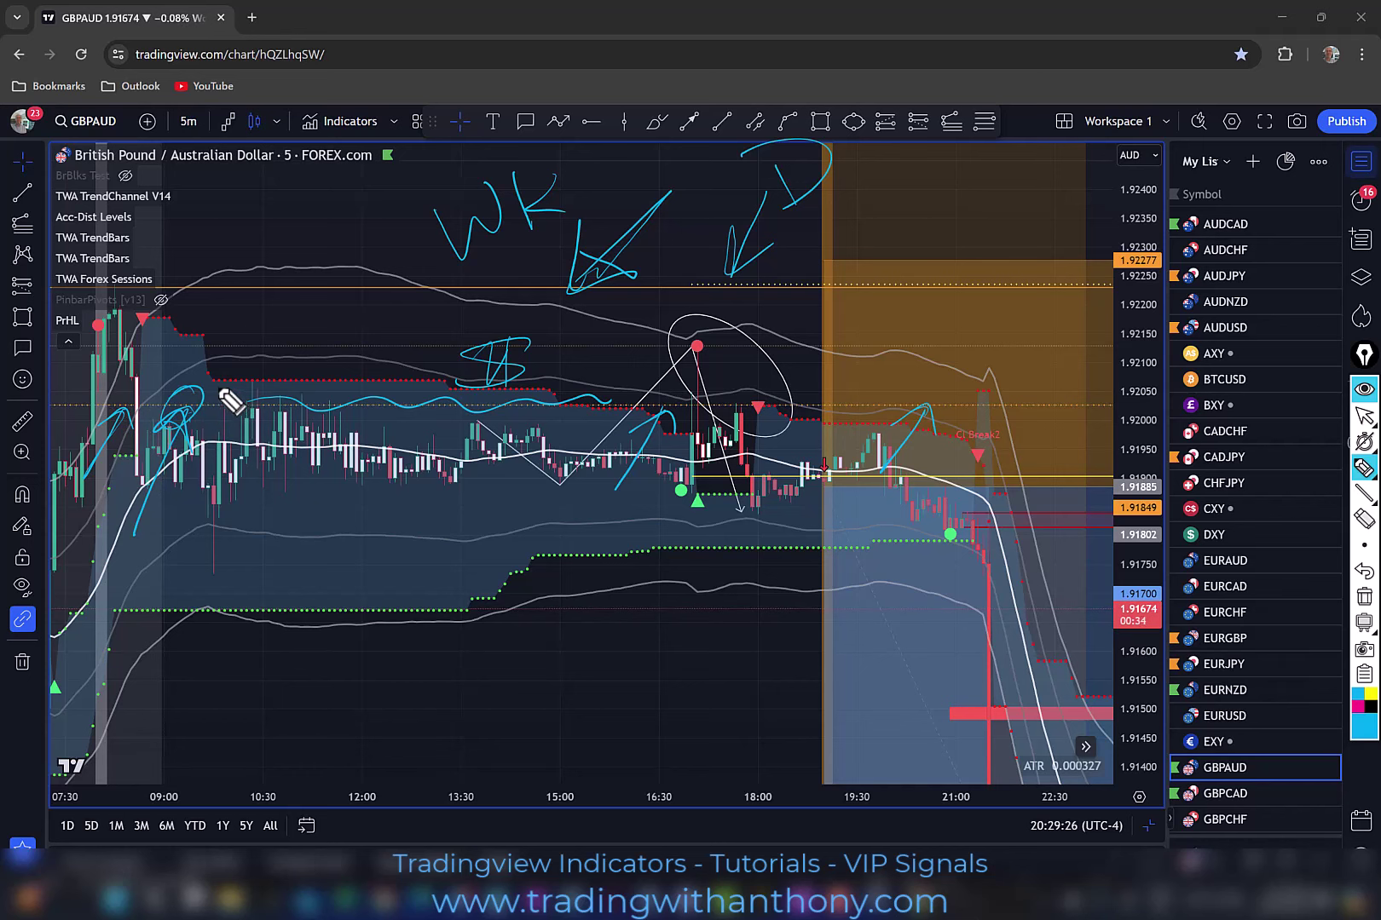
pyautogui.moveTo(223, 394)
pyautogui.mouseDown()
pyautogui.moveTo(200, 443)
pyautogui.moveTo(161, 423)
pyautogui.moveTo(260, 421)
pyautogui.mouseUp()
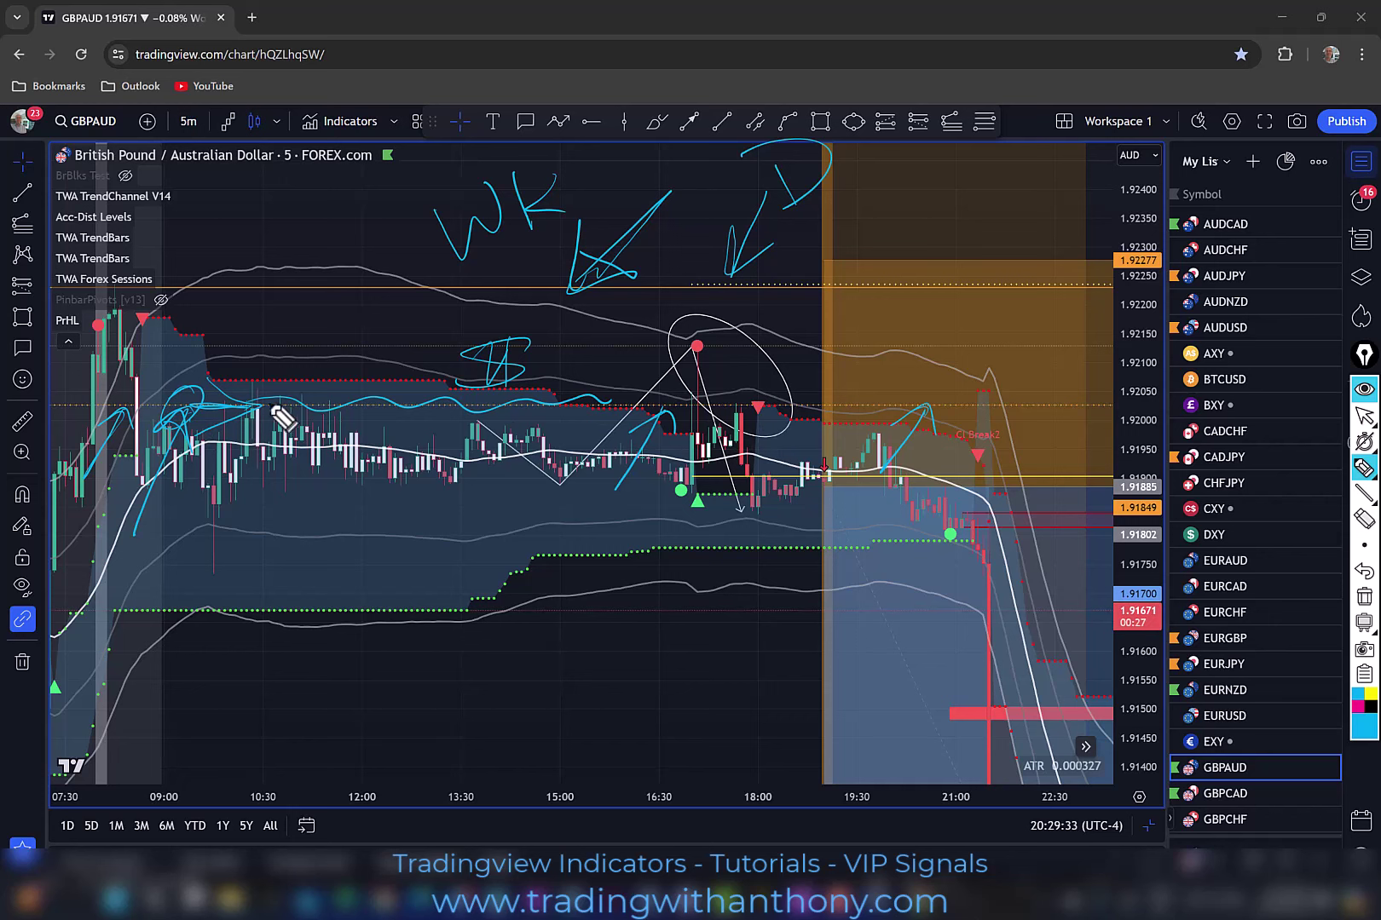
pyautogui.moveTo(248, 398); pyautogui.dragTo(623, 405)
pyautogui.moveTo(249, 491); pyautogui.dragTo(656, 489)
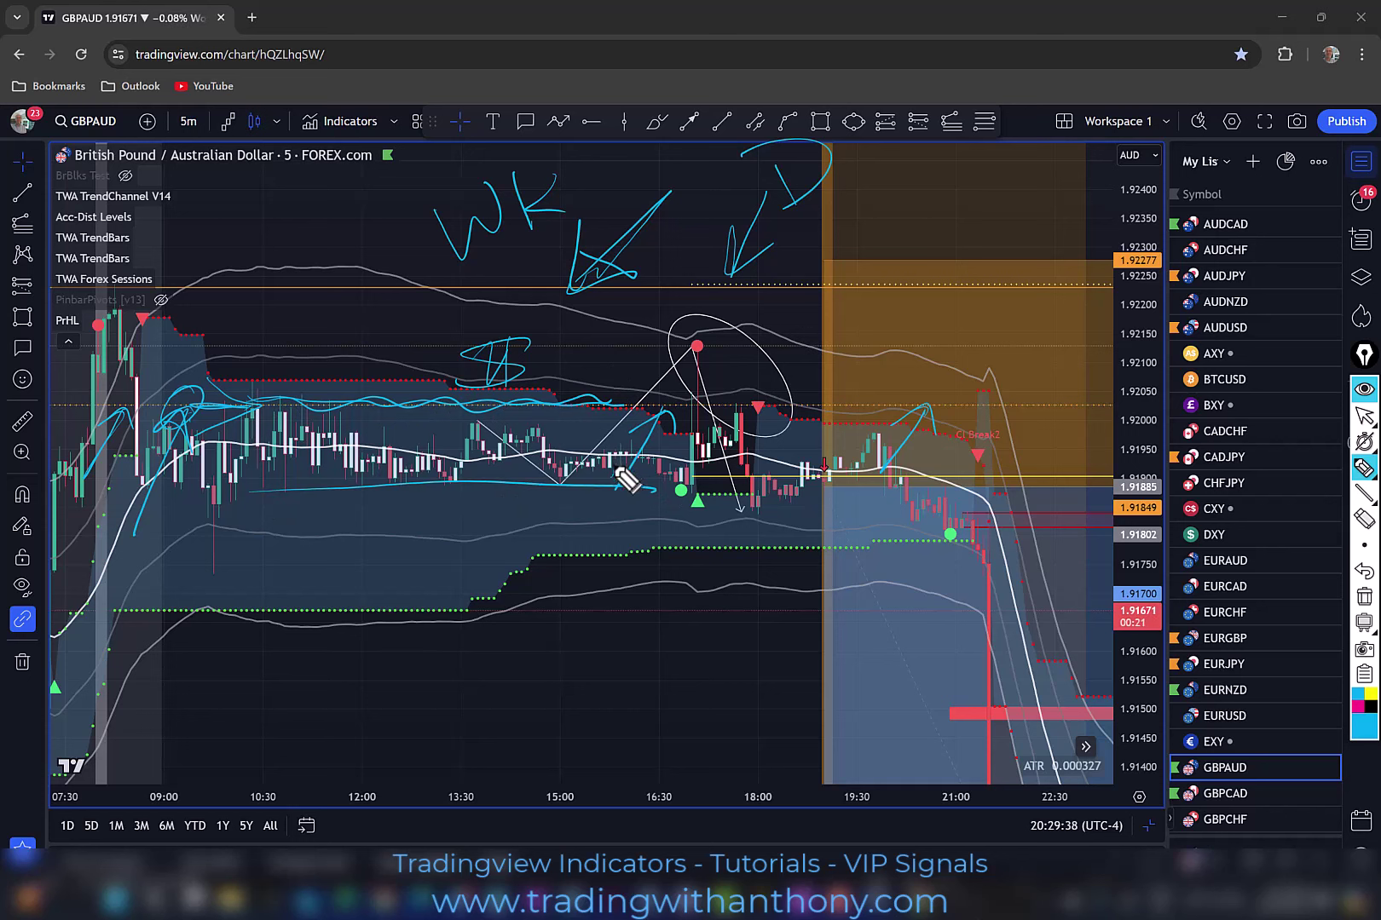
# - Sketch arrows marking the dip below the consolidation near 16:50 and the spike to the 17:00 red dot, with a dollar sign beside the spike
pyautogui.moveTo(635, 479); pyautogui.dragTo(679, 505)
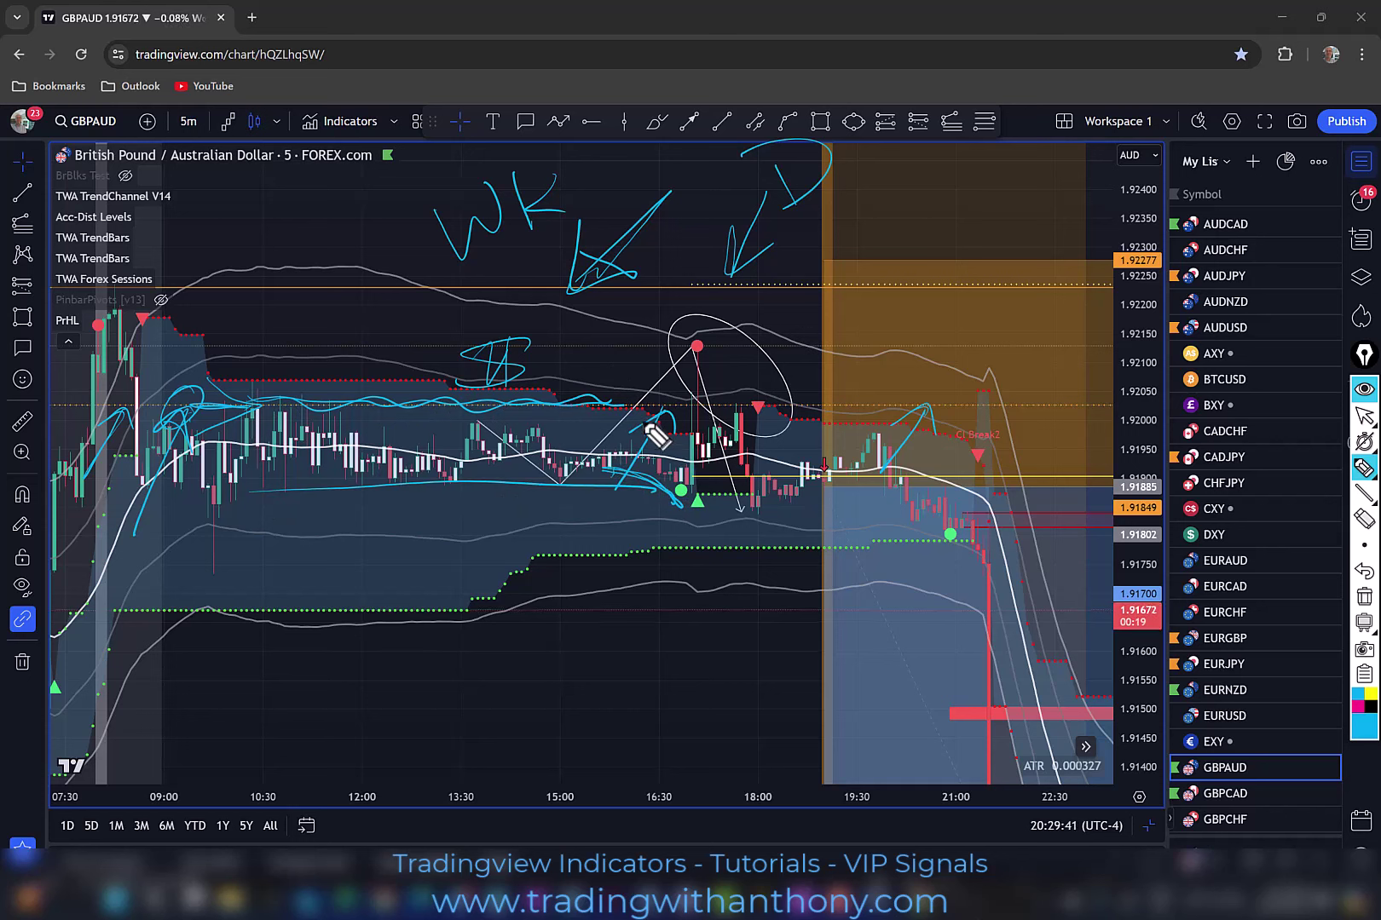
pyautogui.moveTo(641, 426); pyautogui.dragTo(690, 342)
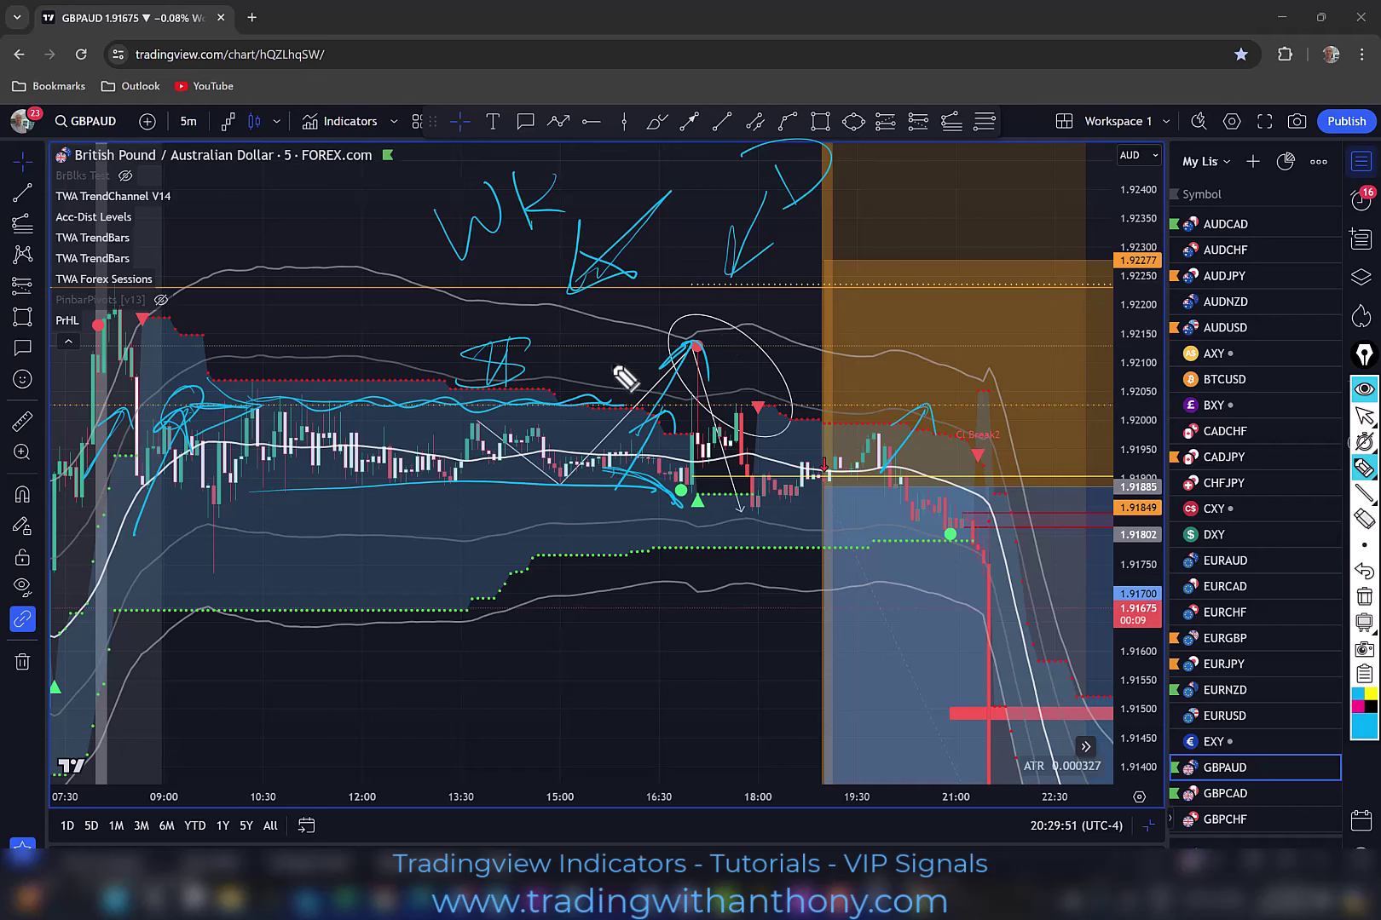
pyautogui.moveTo(615, 380); pyautogui.dragTo(621, 349)
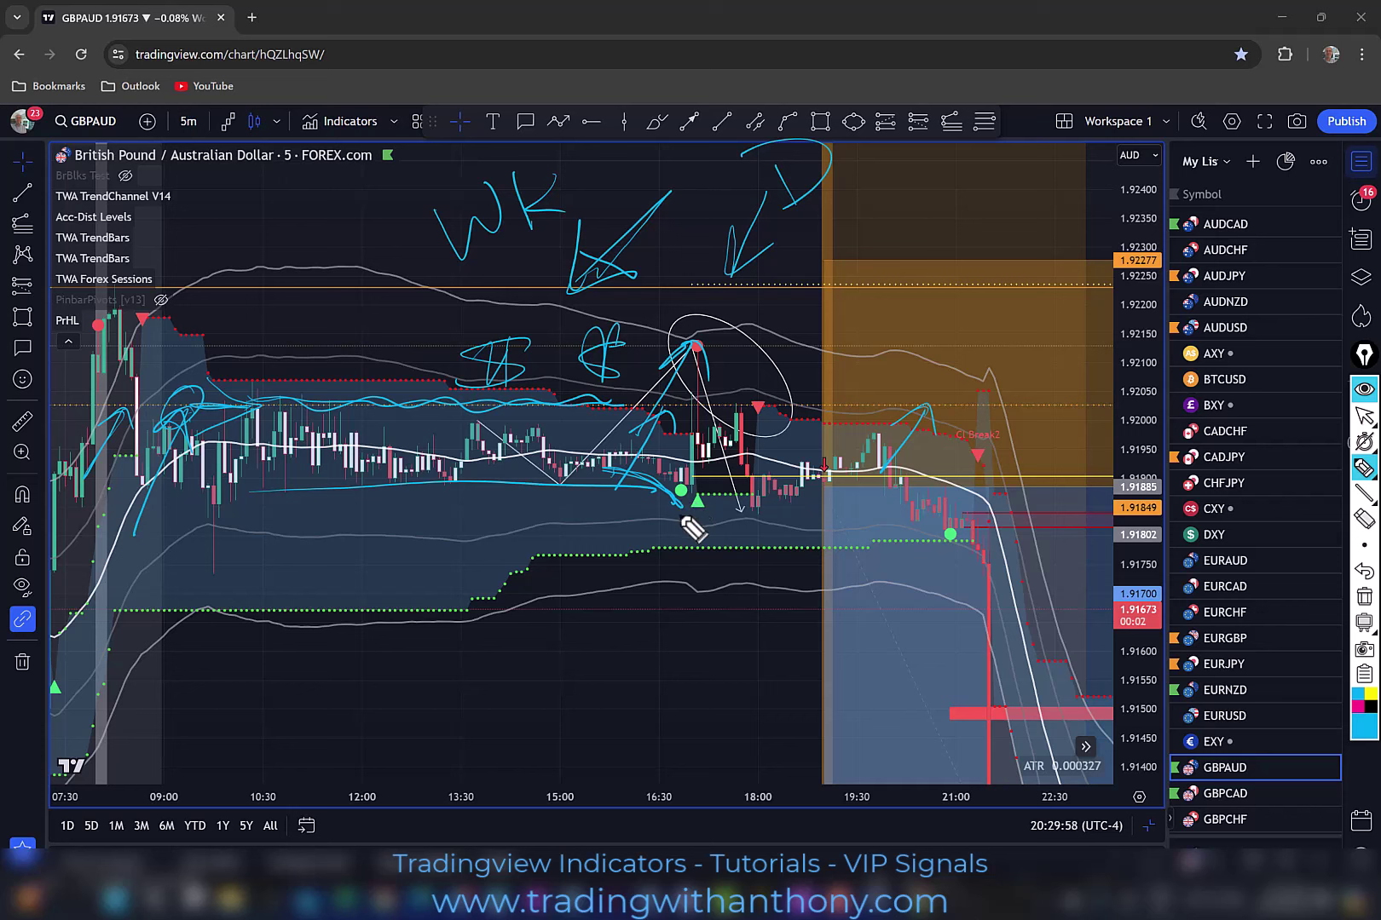
pyautogui.moveTo(657, 563); pyautogui.dragTo(680, 515)
pyautogui.moveTo(658, 532); pyautogui.dragTo(686, 525)
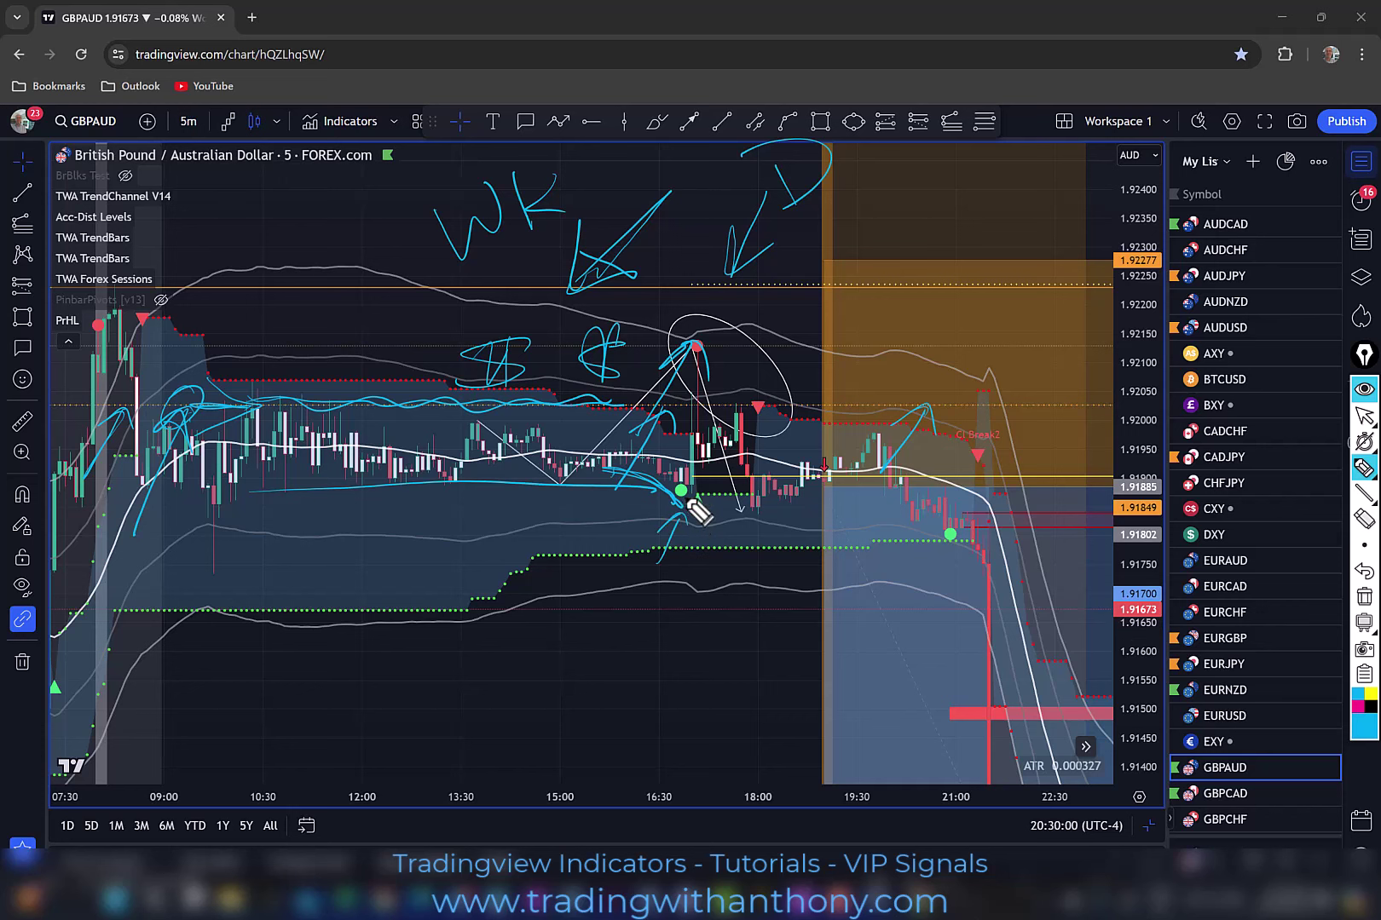
pyautogui.moveTo(536, 495); pyautogui.dragTo(584, 469)
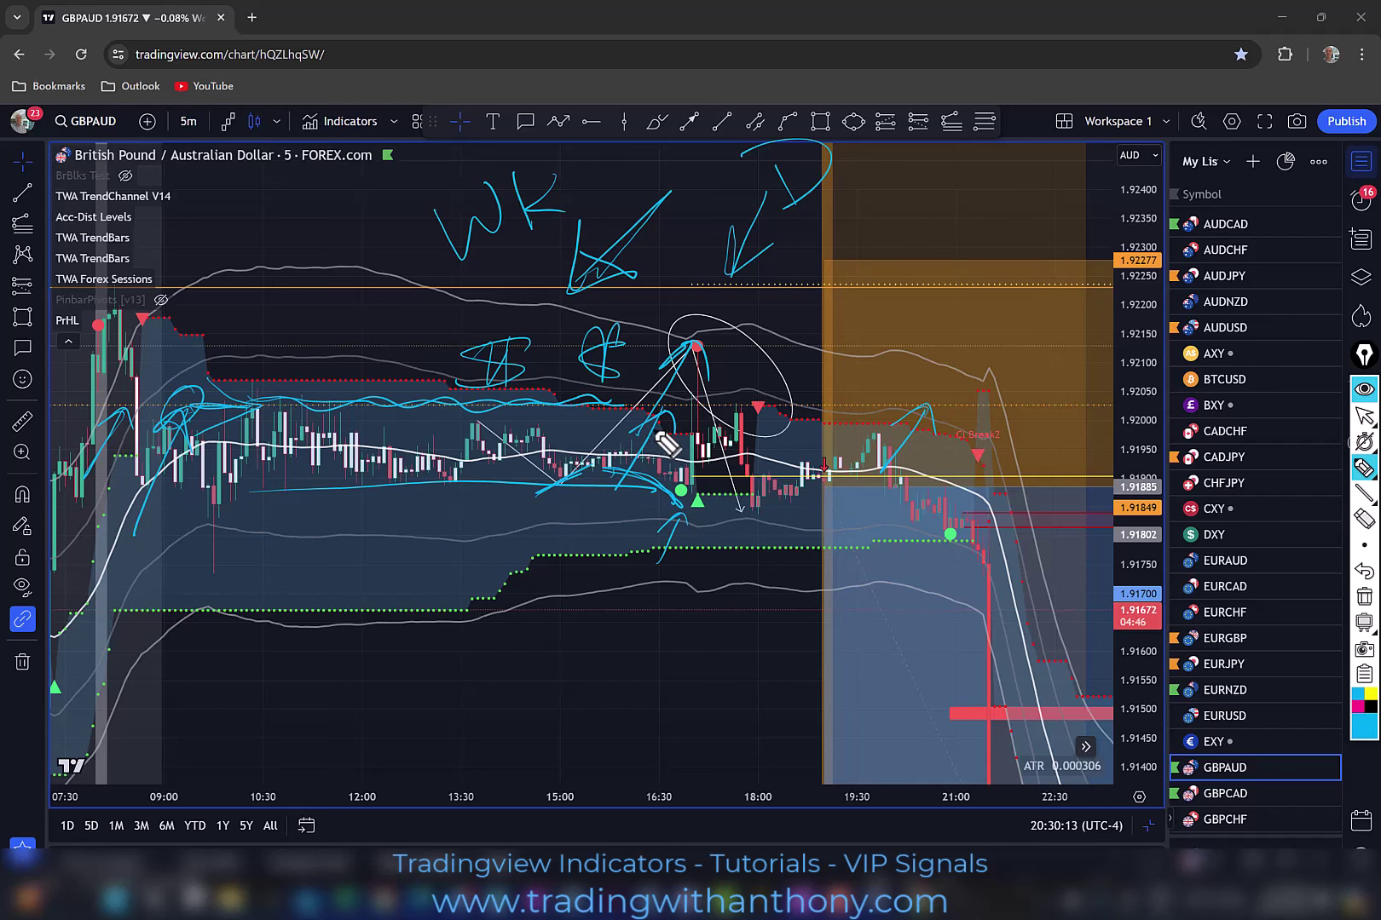
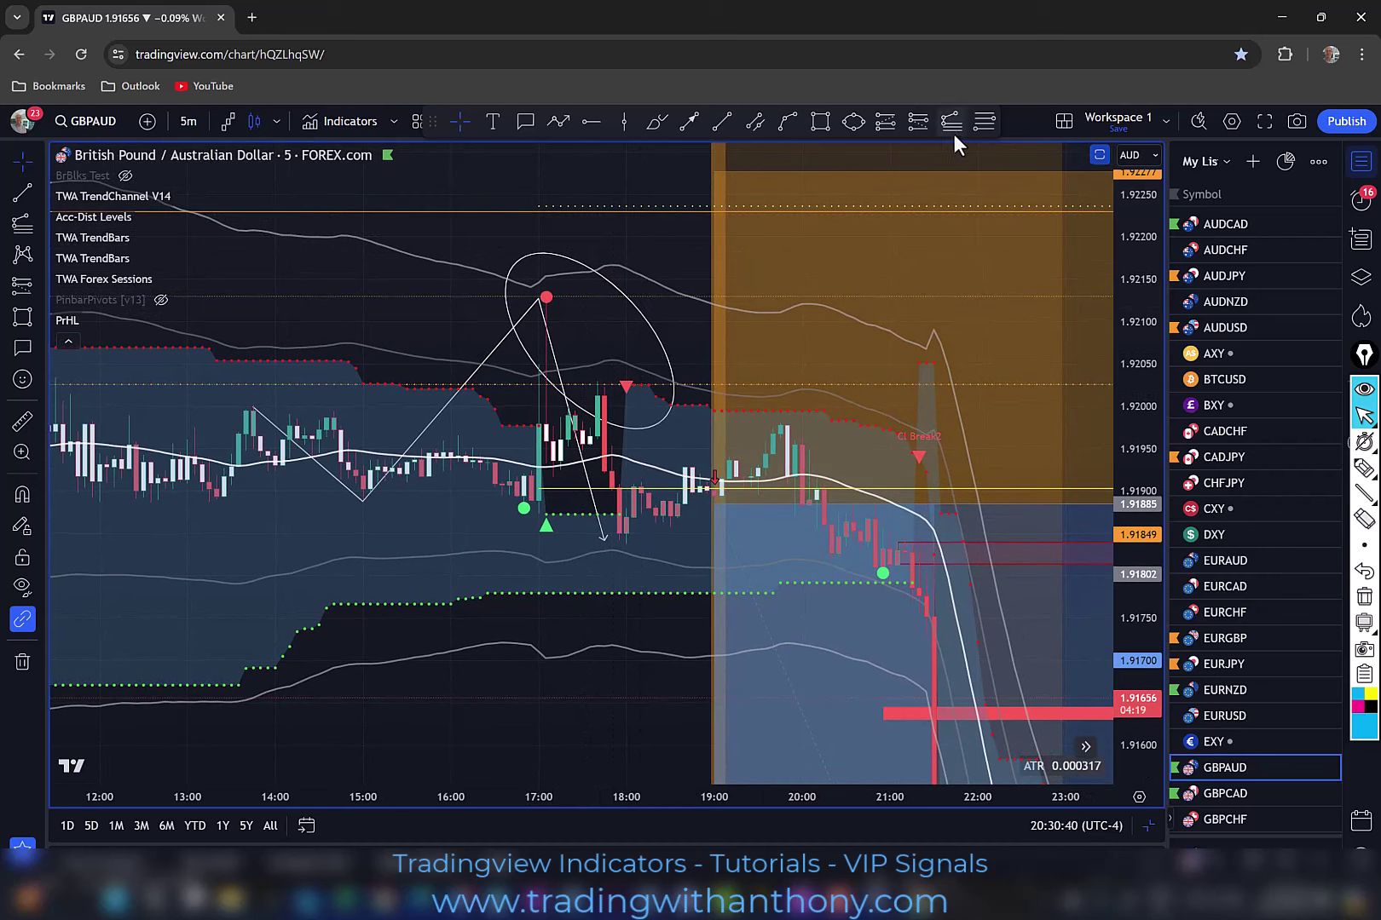
# - Draw a Fib retracement from the 17:40 high at 1.92031 to the 17:55 low at 1.91836
pyautogui.click(985, 121)
pyautogui.click(598, 380)
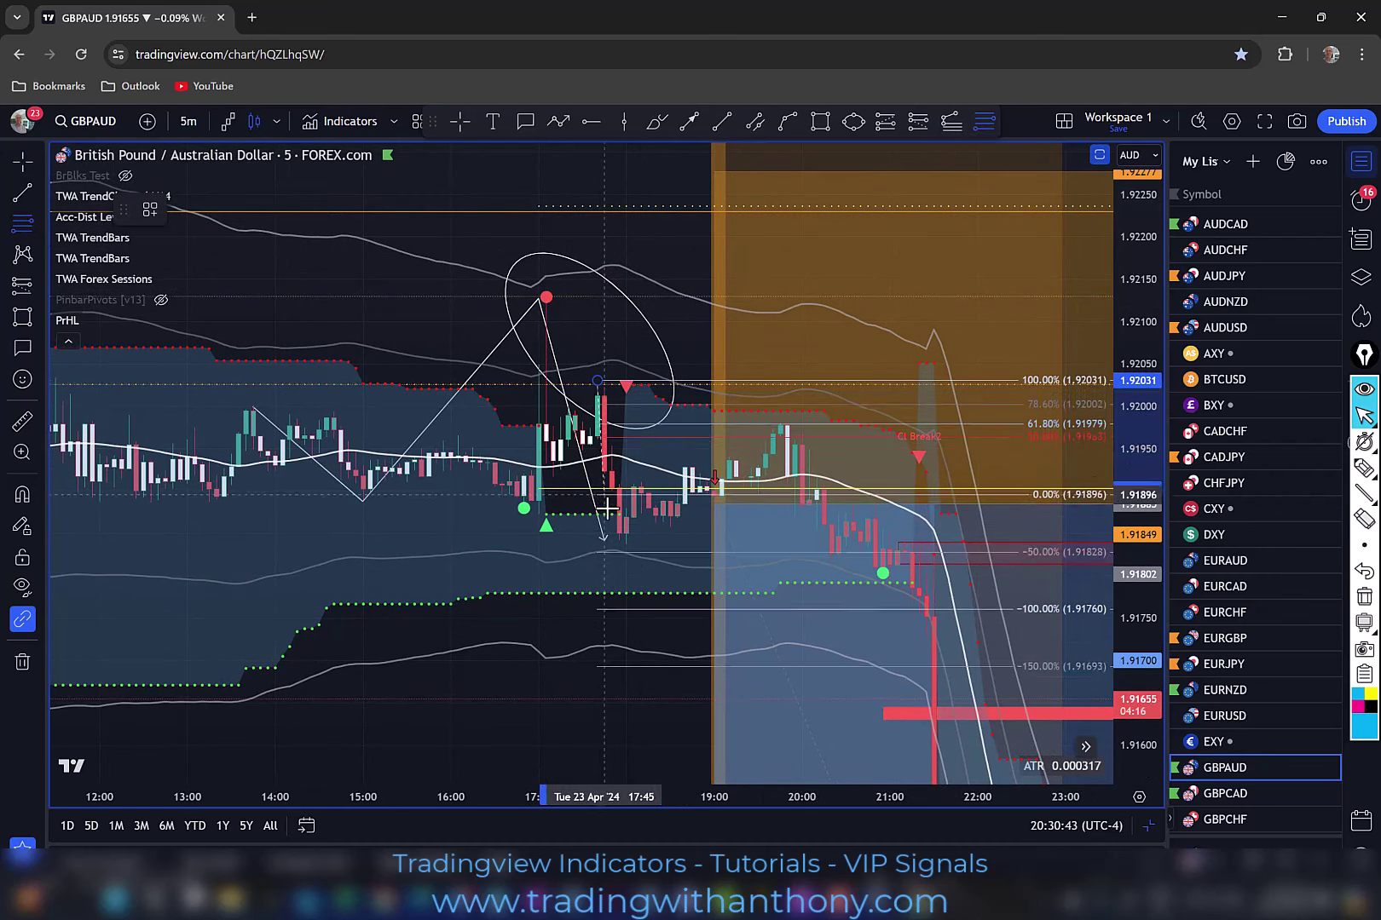
pyautogui.click(619, 546)
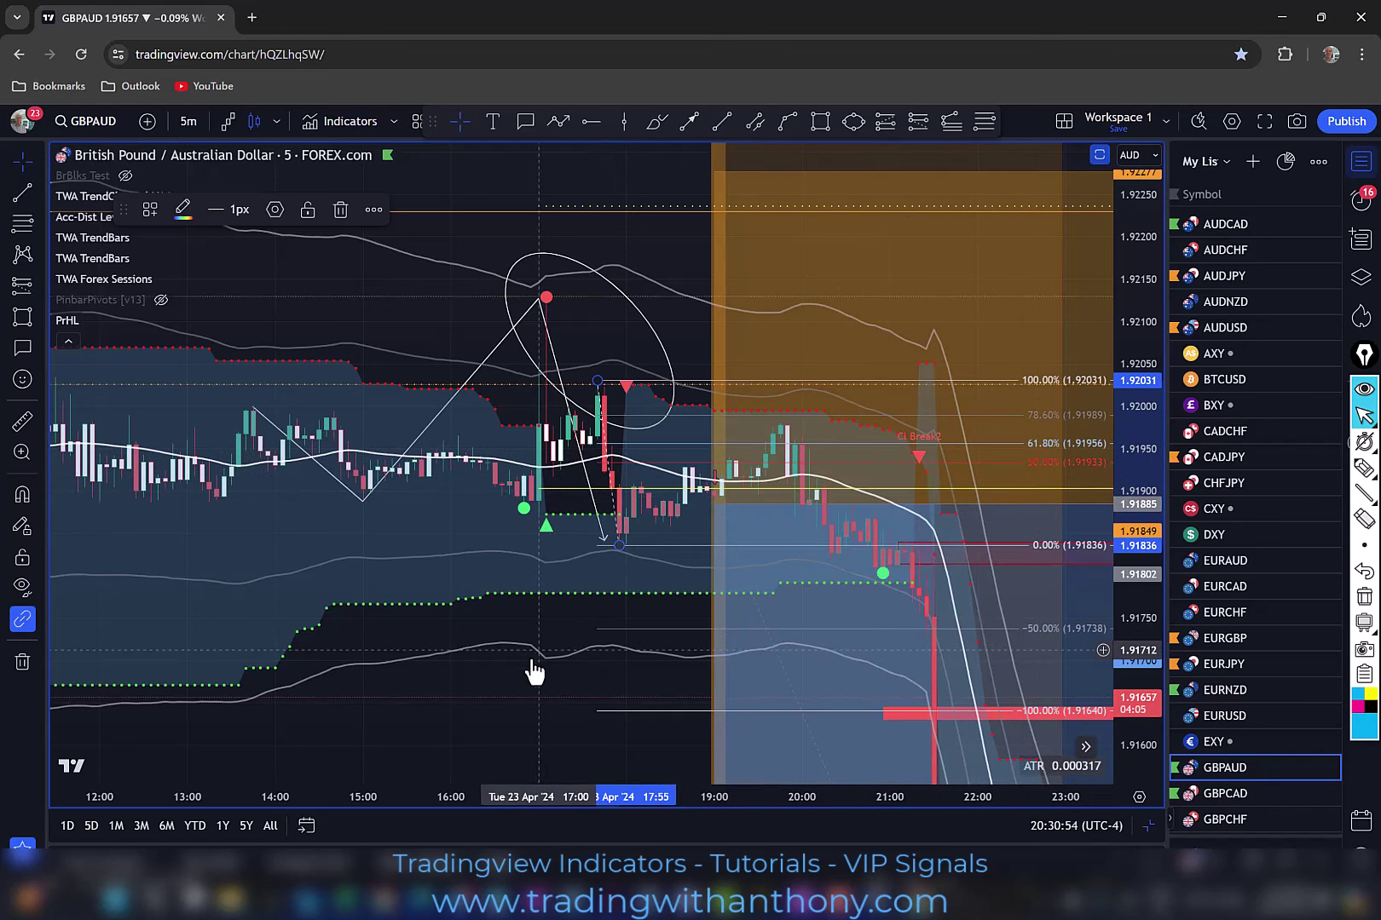
# - Sketch an arrow and circle at the 17:00 candles, then circle the price action near 19:00 with a downward curve from it
pyautogui.hotkey('ctrl', 'shift', '3')
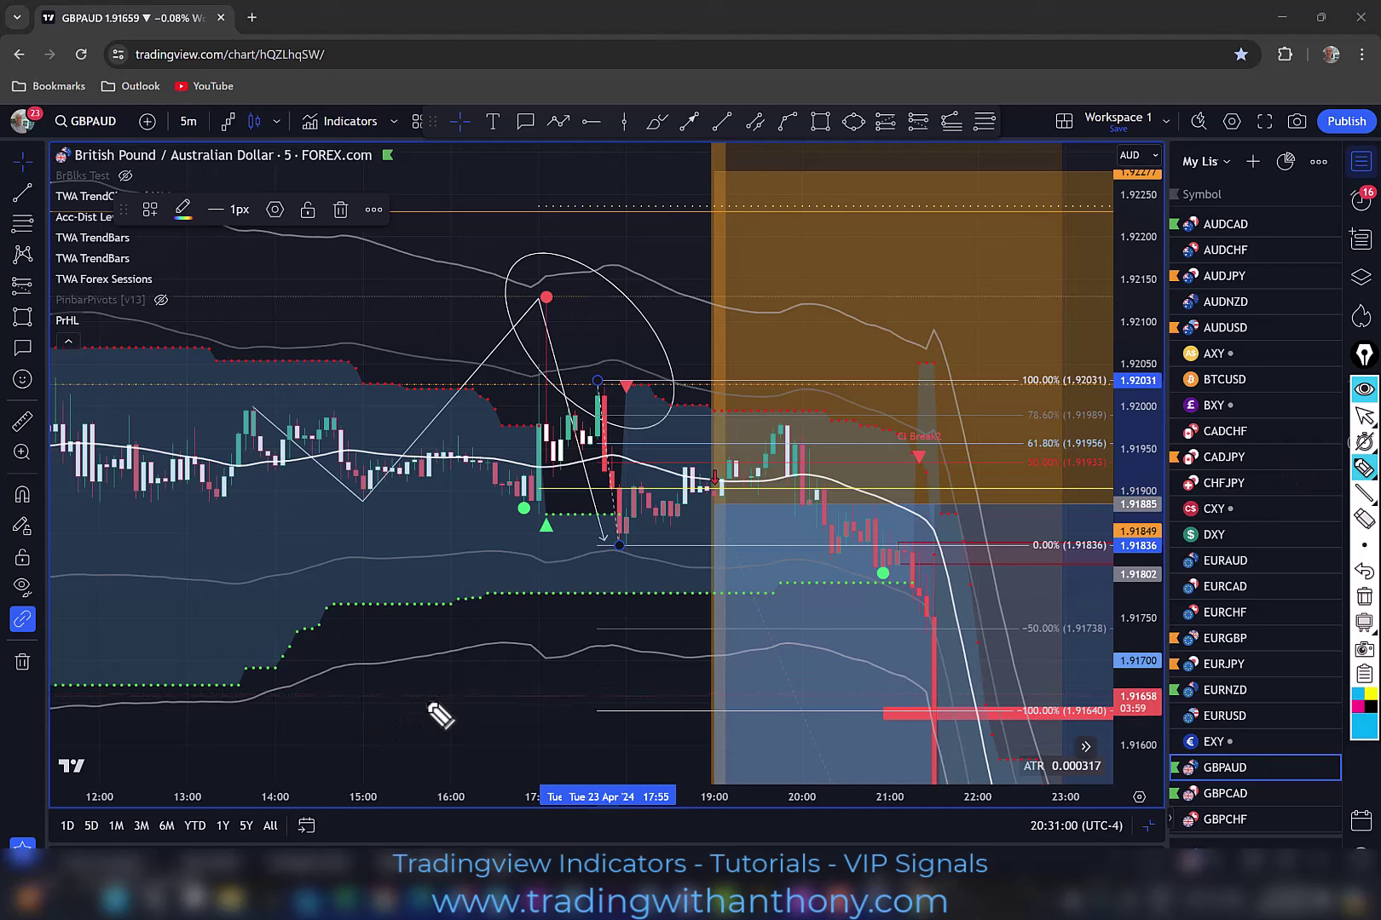
pyautogui.moveTo(565, 500); pyautogui.dragTo(573, 482)
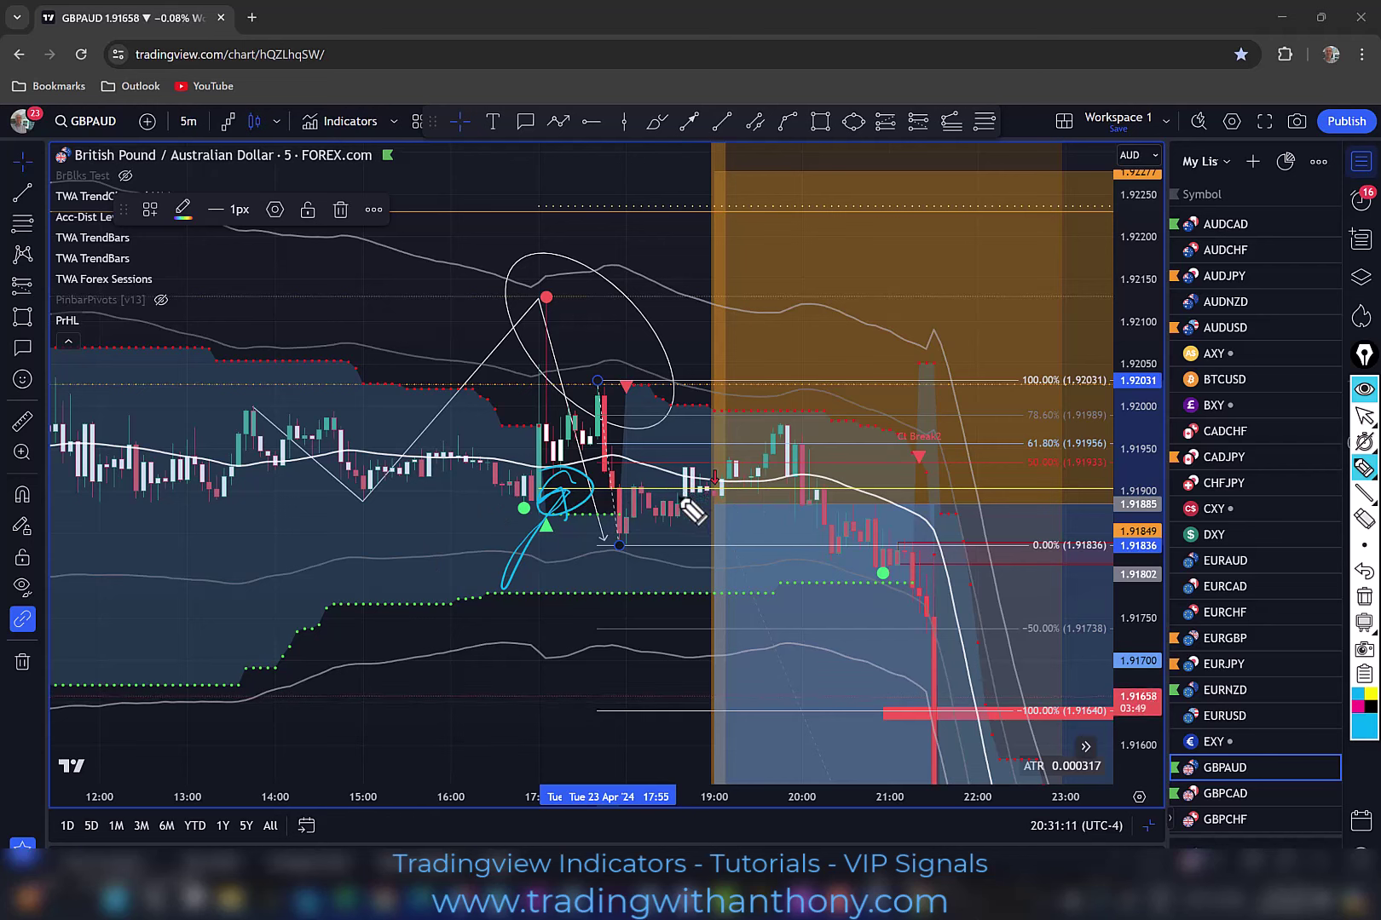
pyautogui.moveTo(718, 493)
pyautogui.mouseDown()
pyautogui.moveTo(810, 601)
pyautogui.moveTo(788, 541)
pyautogui.moveTo(740, 575)
pyautogui.mouseUp()
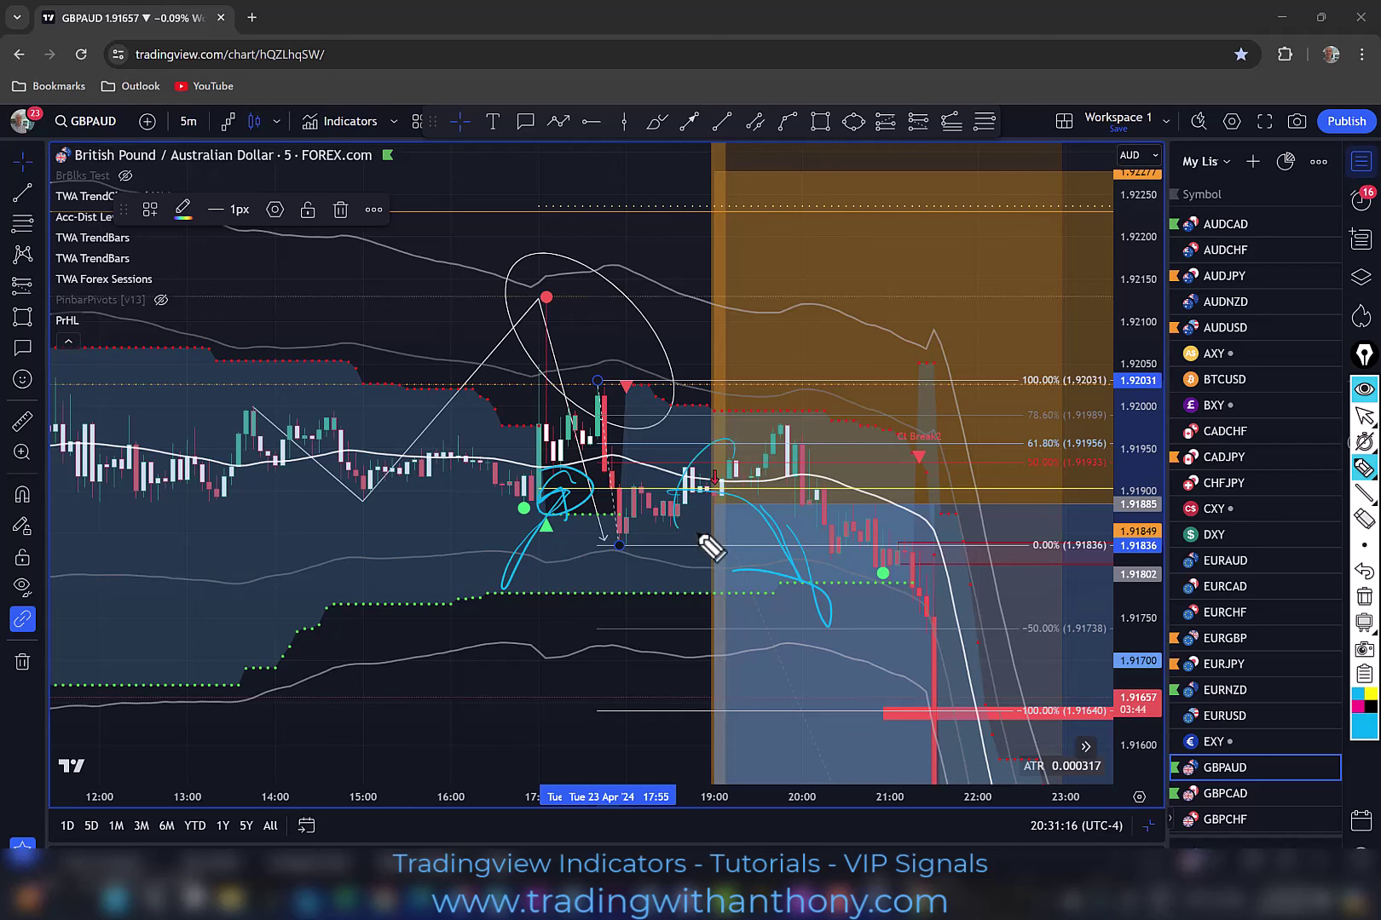
pyautogui.moveTo(702, 537); pyautogui.dragTo(754, 477)
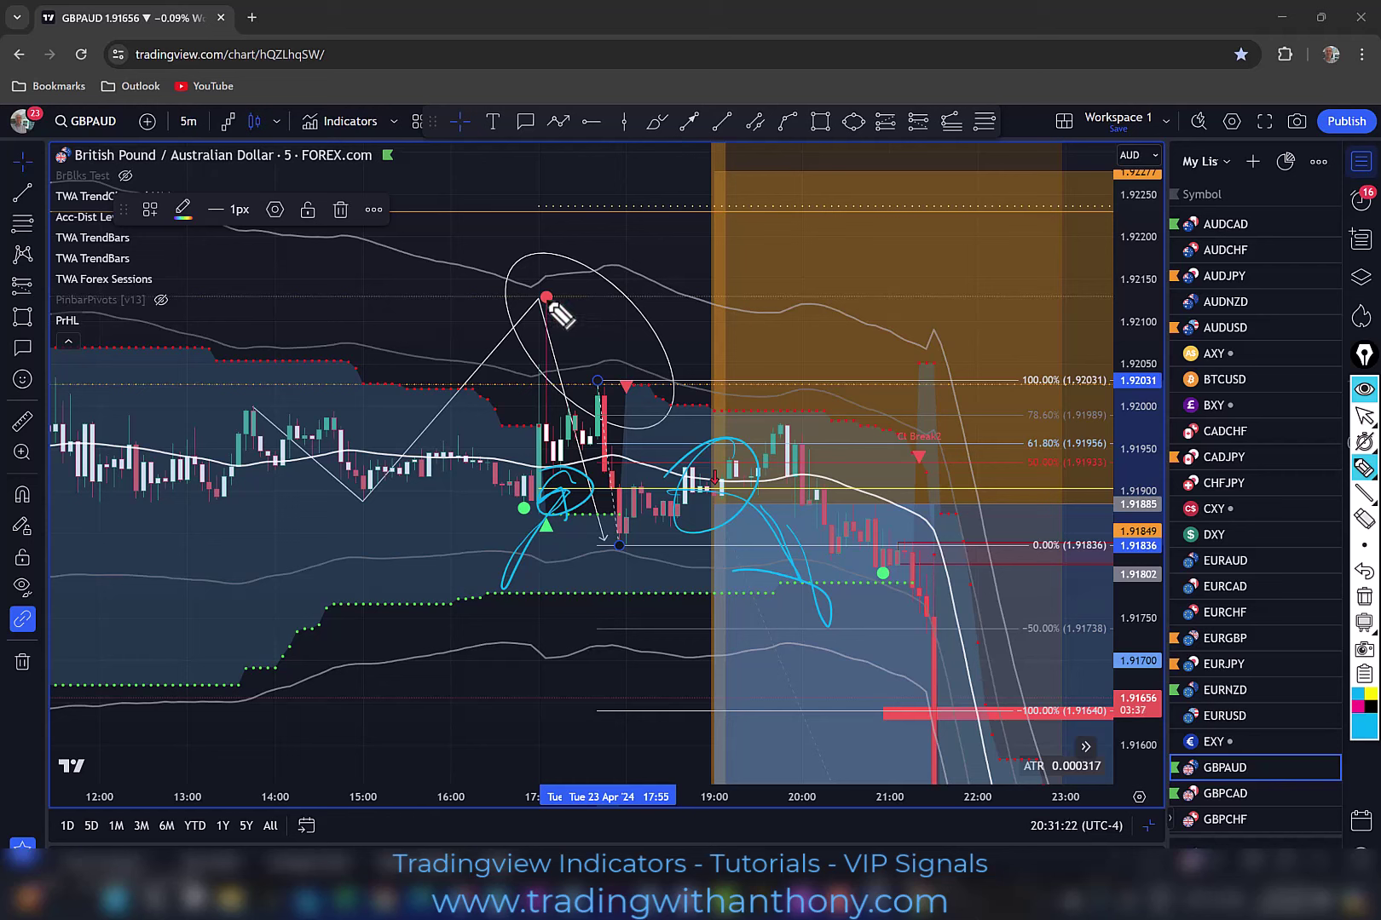
# - Clear the freehand annotations and set the pen to the second-smallest thickness
pyautogui.click(1364, 599)
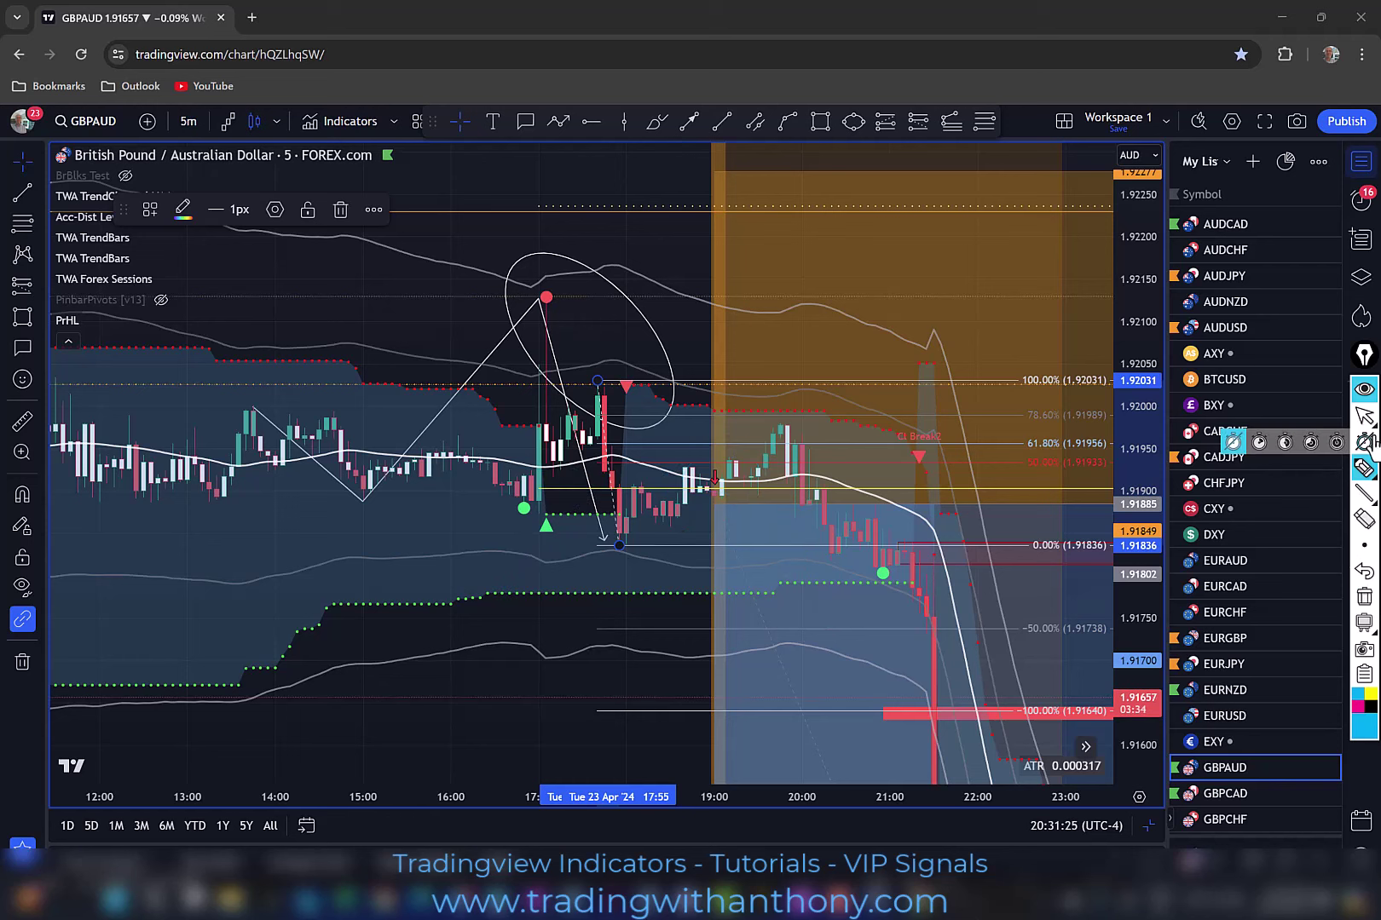
pyautogui.click(1363, 545)
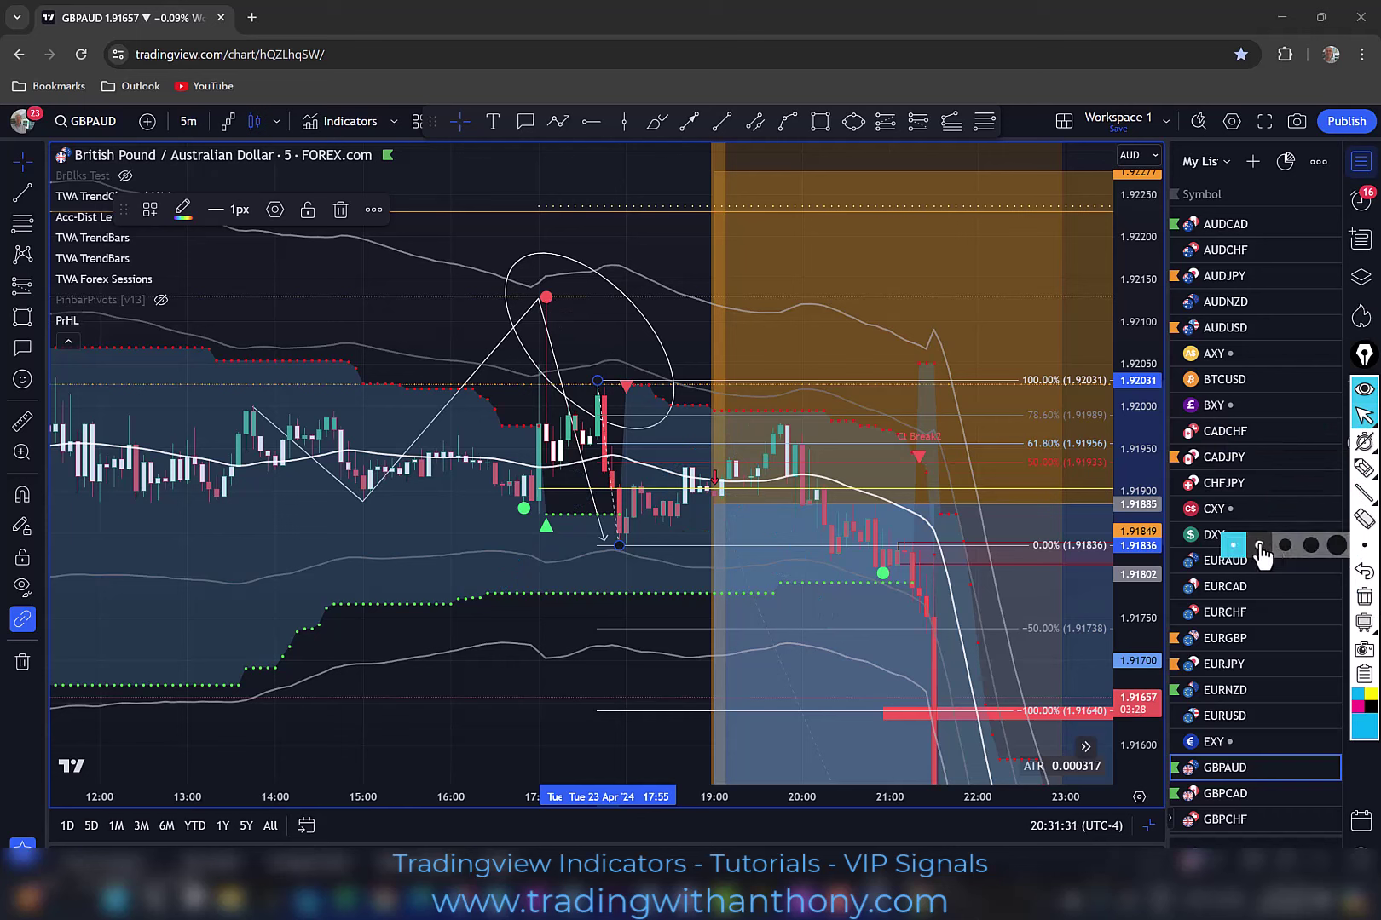
pyautogui.click(1261, 548)
pyautogui.click(1362, 468)
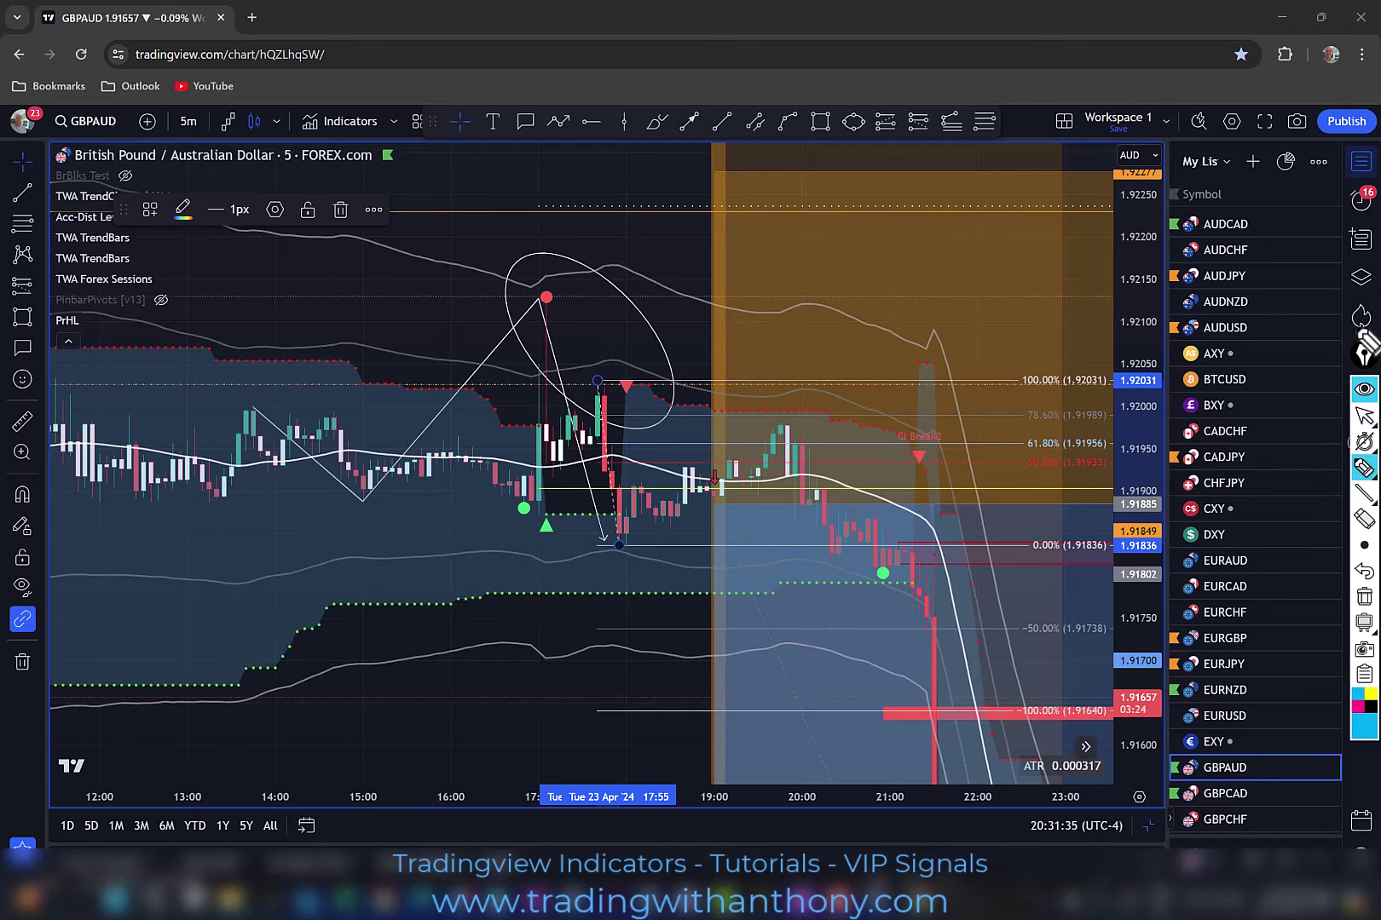
# - Sketch a freehand arrow pointing to the alerts notification badge and circle it
pyautogui.moveTo(1348, 202)
pyautogui.mouseDown()
pyautogui.moveTo(1207, 256)
pyautogui.moveTo(1293, 197)
pyautogui.mouseUp()
pyautogui.moveTo(1348, 201); pyautogui.dragTo(1326, 251)
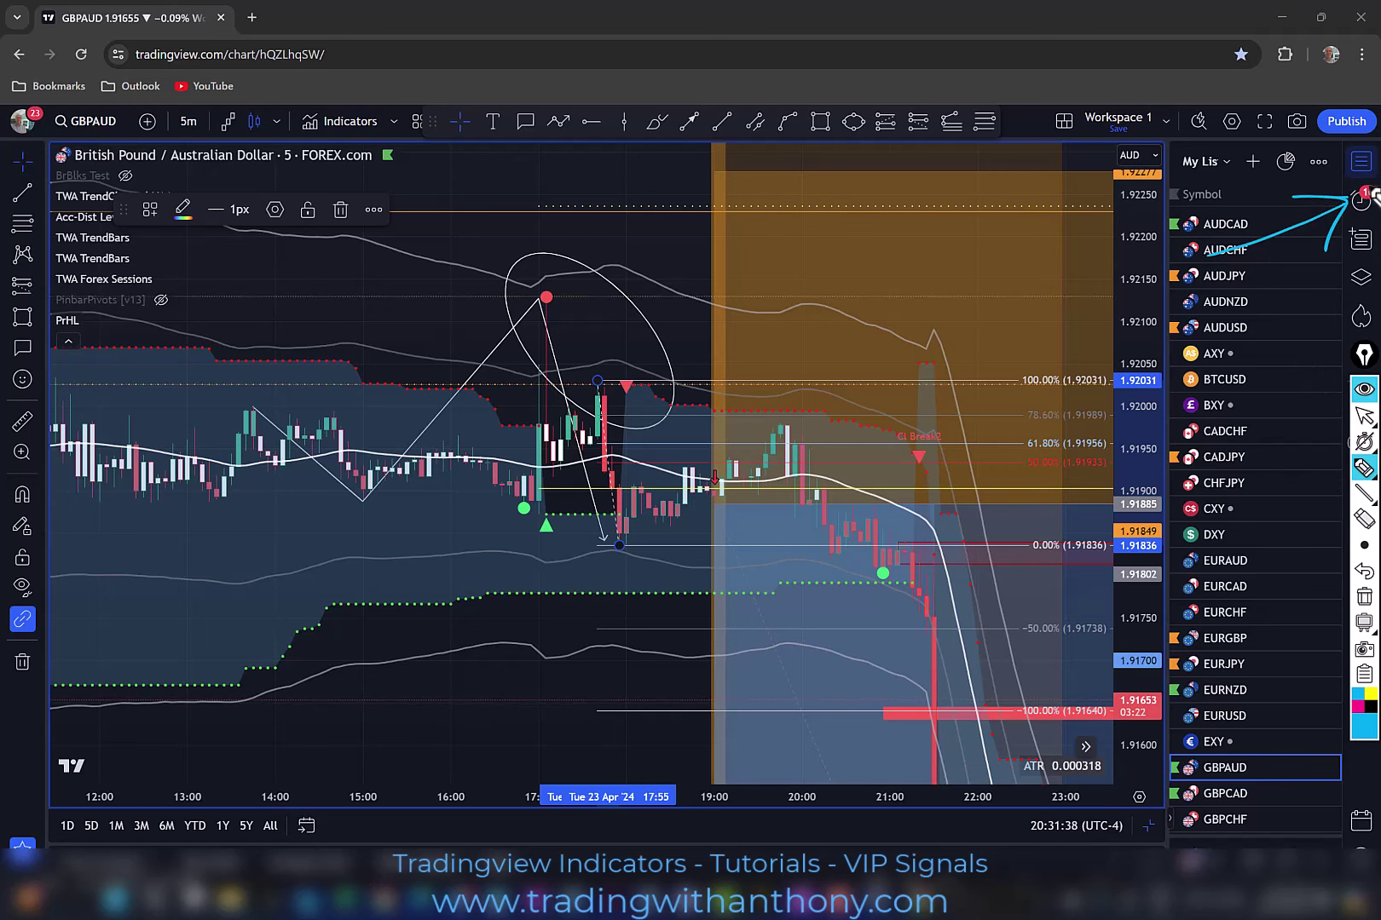
pyautogui.moveTo(1372, 196); pyautogui.dragTo(1338, 224)
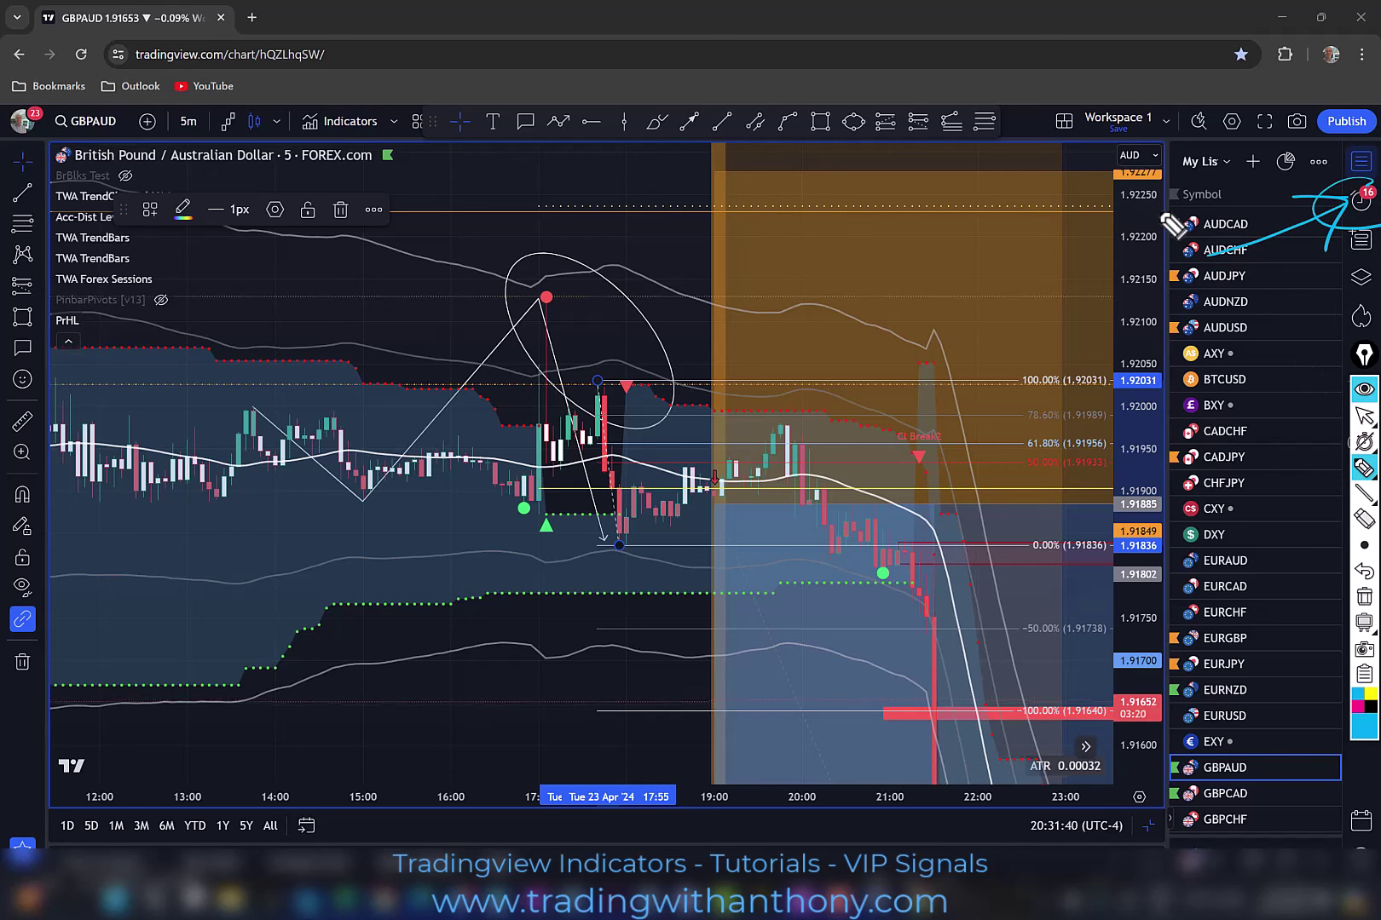
# - Sketch arrows pointing to the red dot at 17:00 and the red triangle at 18:00, and circle both signals
pyautogui.moveTo(622, 181); pyautogui.dragTo(553, 288)
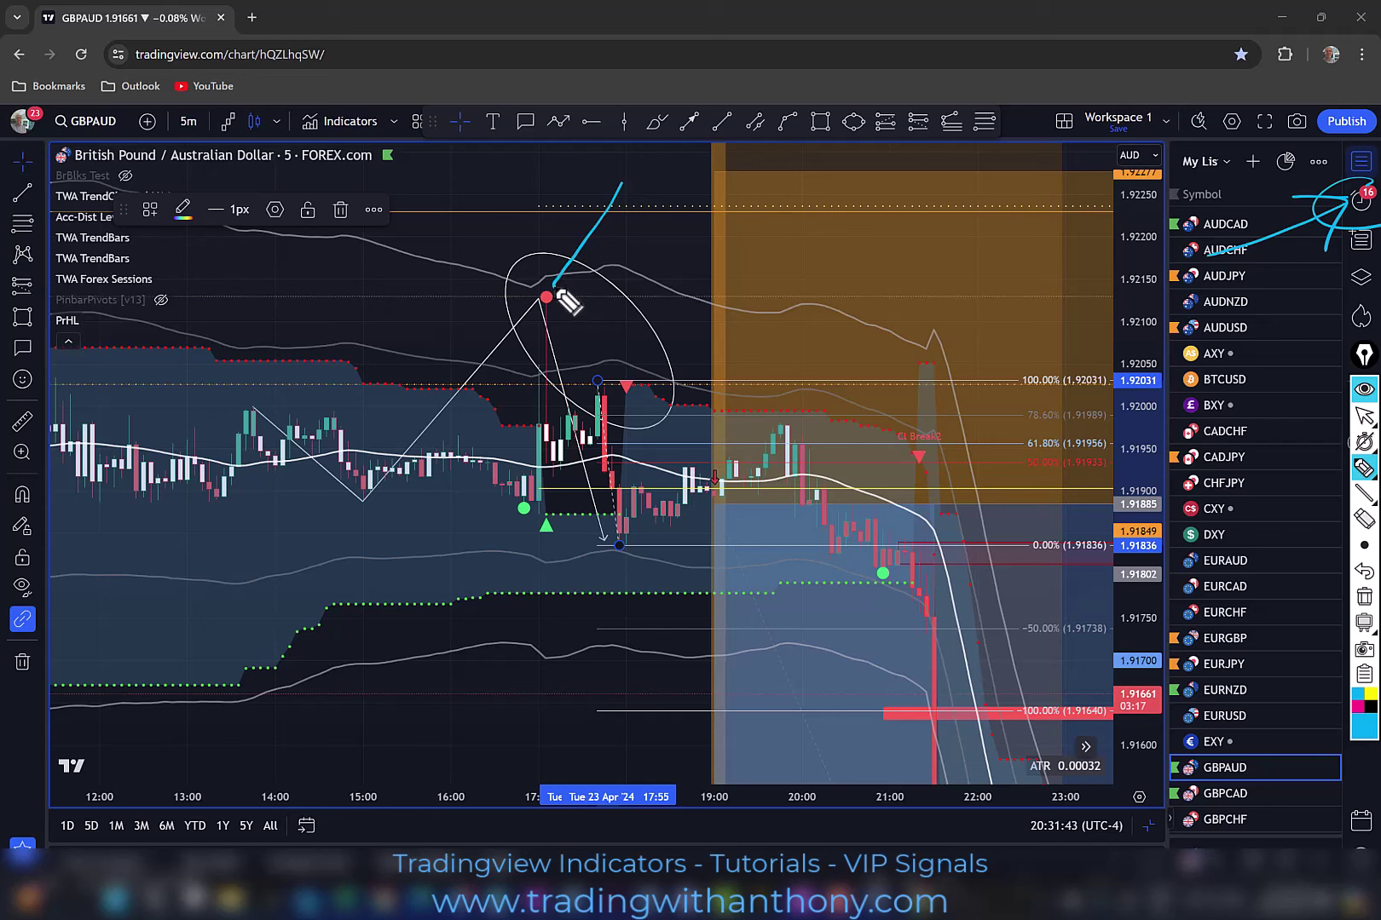
pyautogui.moveTo(554, 226); pyautogui.dragTo(609, 263)
pyautogui.moveTo(699, 235); pyautogui.dragTo(628, 375)
pyautogui.moveTo(630, 319)
pyautogui.mouseDown()
pyautogui.moveTo(628, 377)
pyautogui.moveTo(671, 344)
pyautogui.mouseUp()
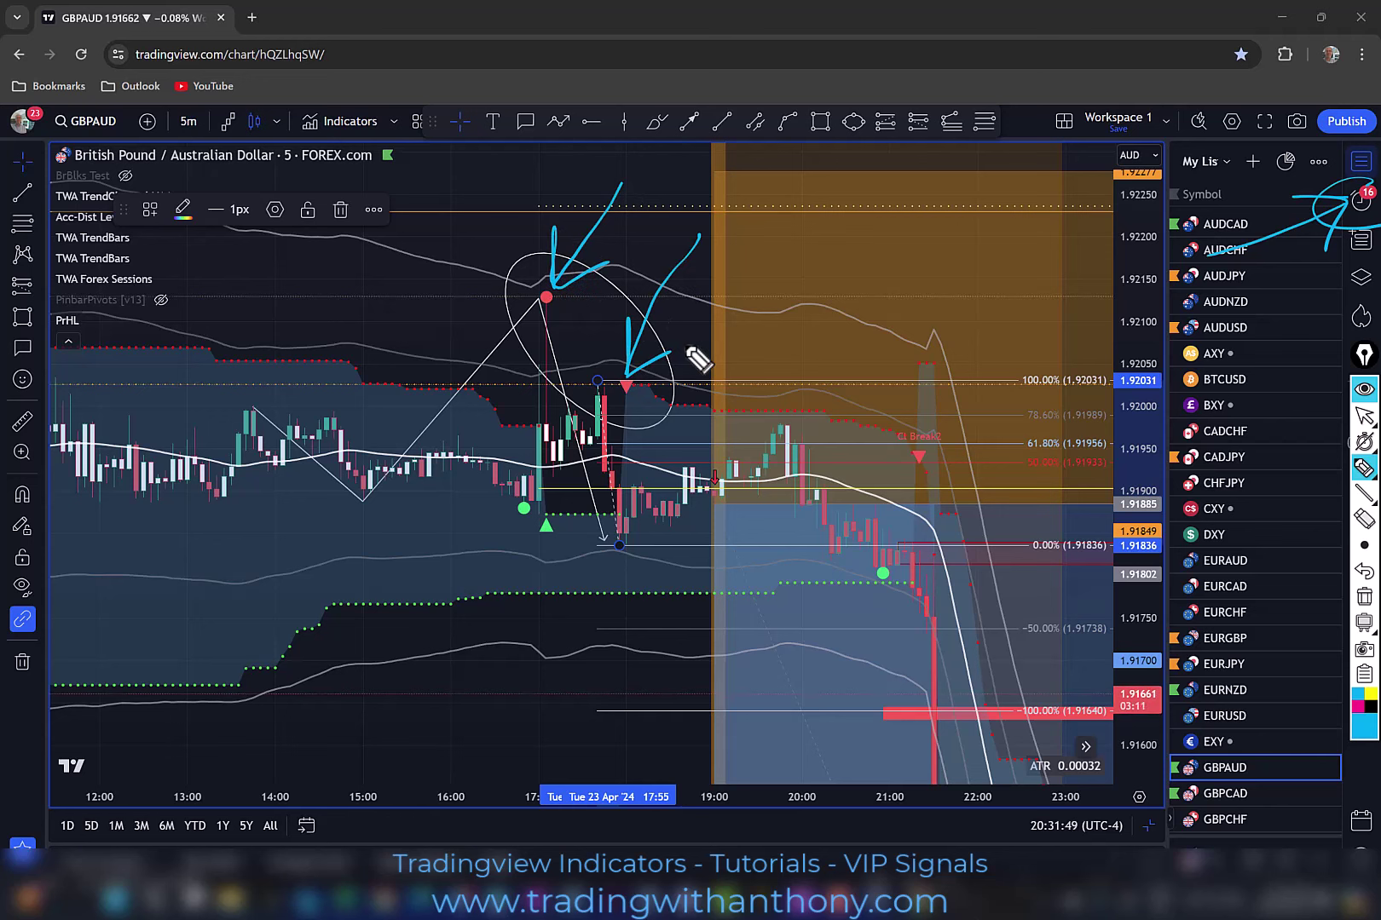
pyautogui.moveTo(576, 300)
pyautogui.mouseDown()
pyautogui.moveTo(559, 284)
pyautogui.moveTo(569, 294)
pyautogui.mouseUp()
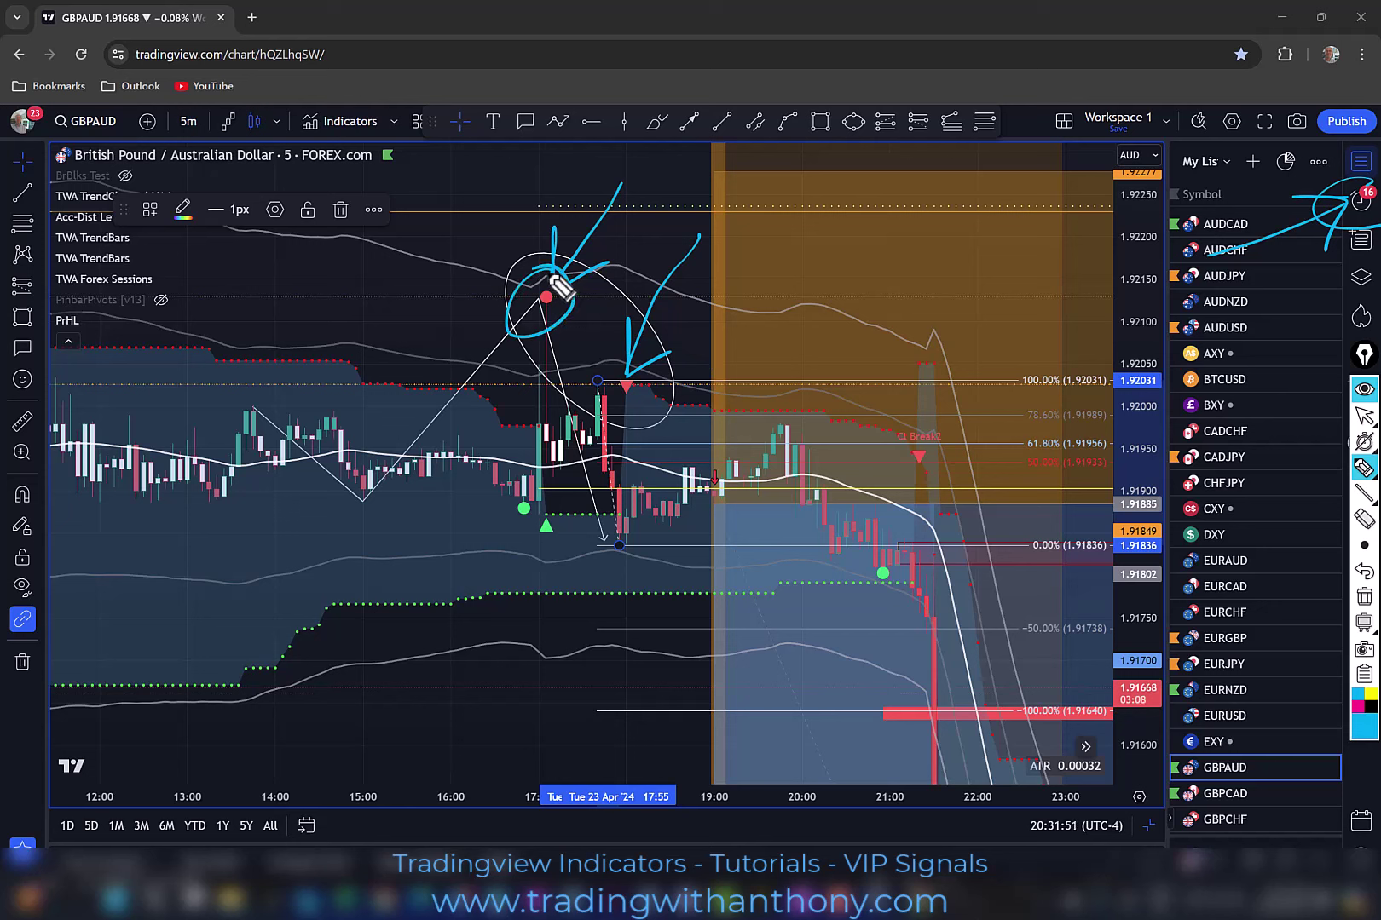
pyautogui.moveTo(634, 378); pyautogui.dragTo(661, 375)
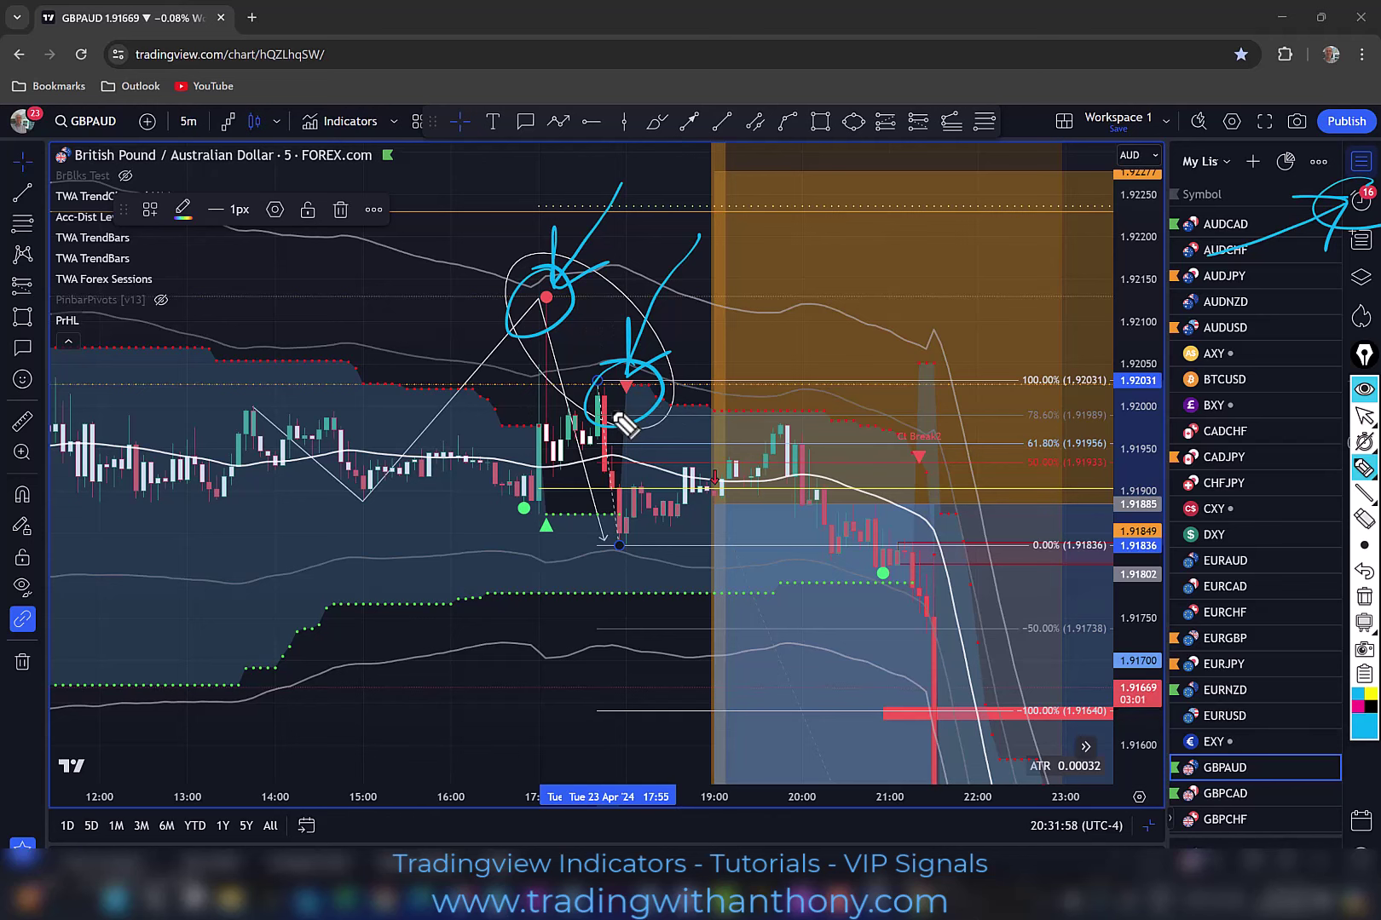
pyautogui.moveTo(477, 550); pyautogui.dragTo(571, 583)
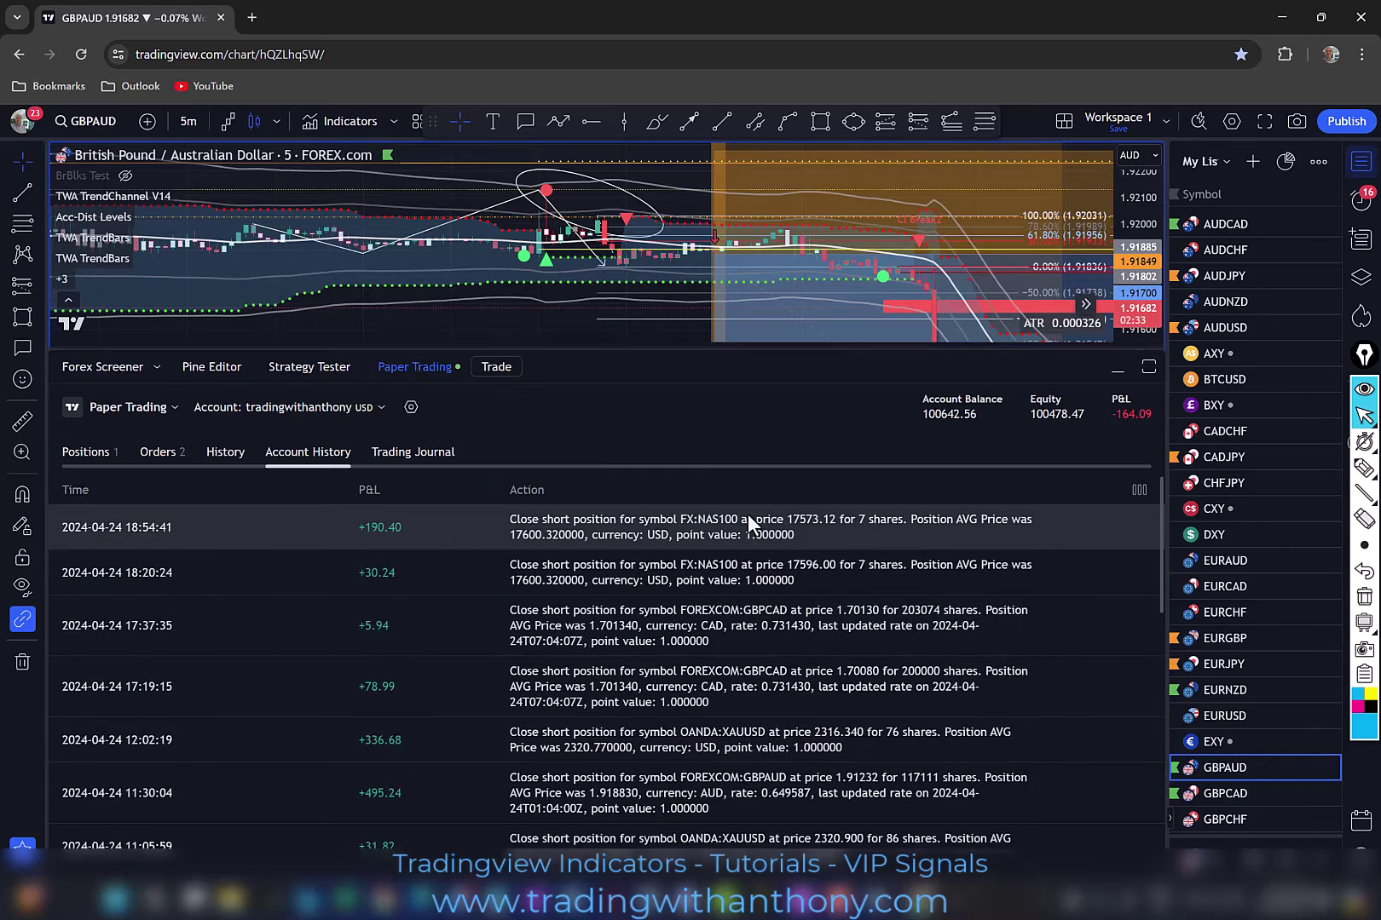
# - Minimise the Paper Trading account history and bring up the GBPCAD 5-minute chart around the 24 April short position
pyautogui.click(1117, 368)
pyautogui.click(1225, 793)
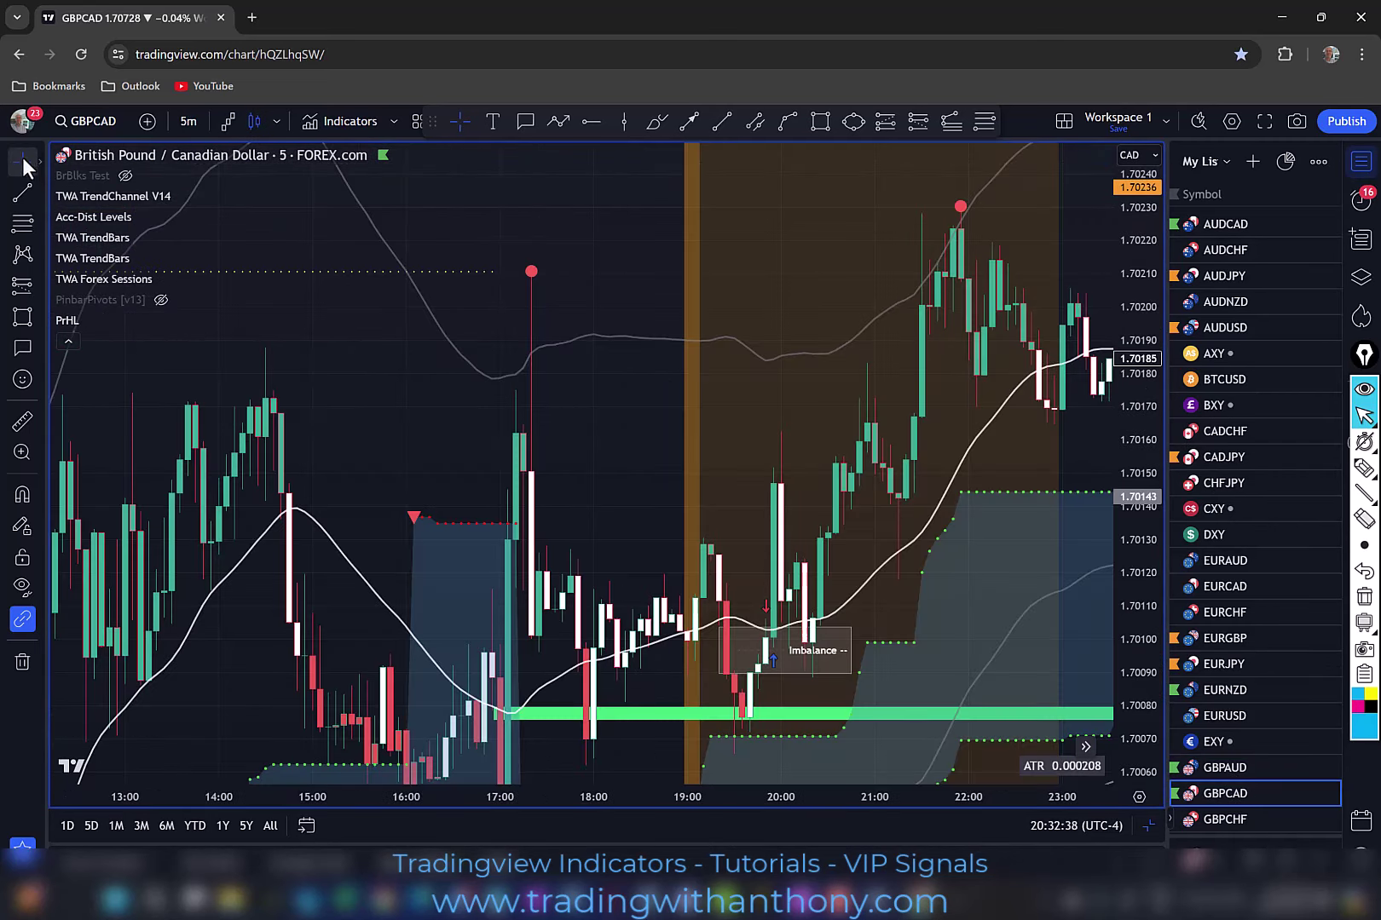
pyautogui.click(38, 161)
pyautogui.click(83, 163)
pyautogui.moveTo(616, 434); pyautogui.dragTo(19, 423)
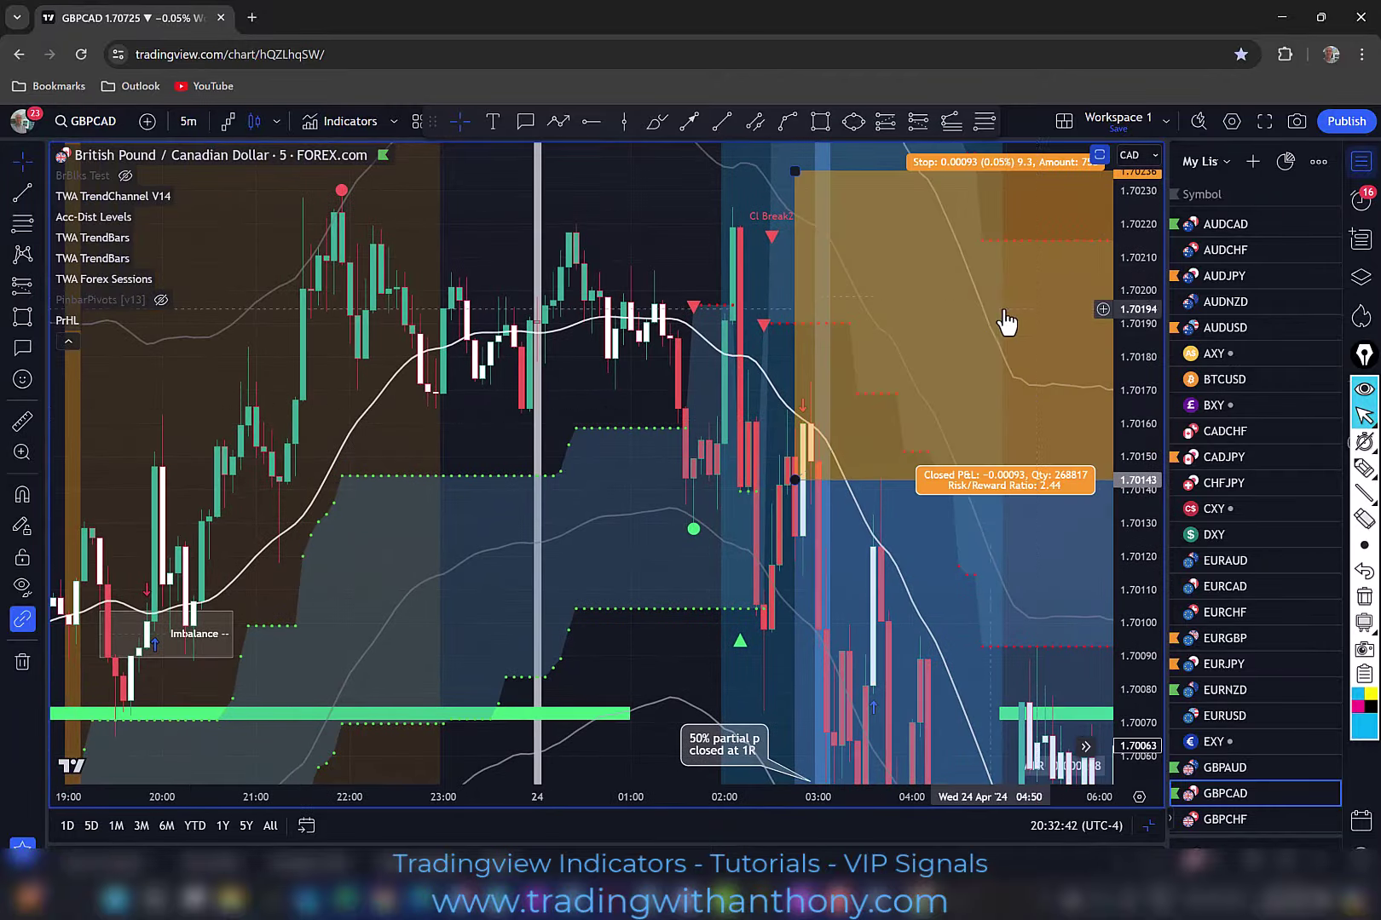
pyautogui.moveTo(1147, 310); pyautogui.dragTo(1154, 529)
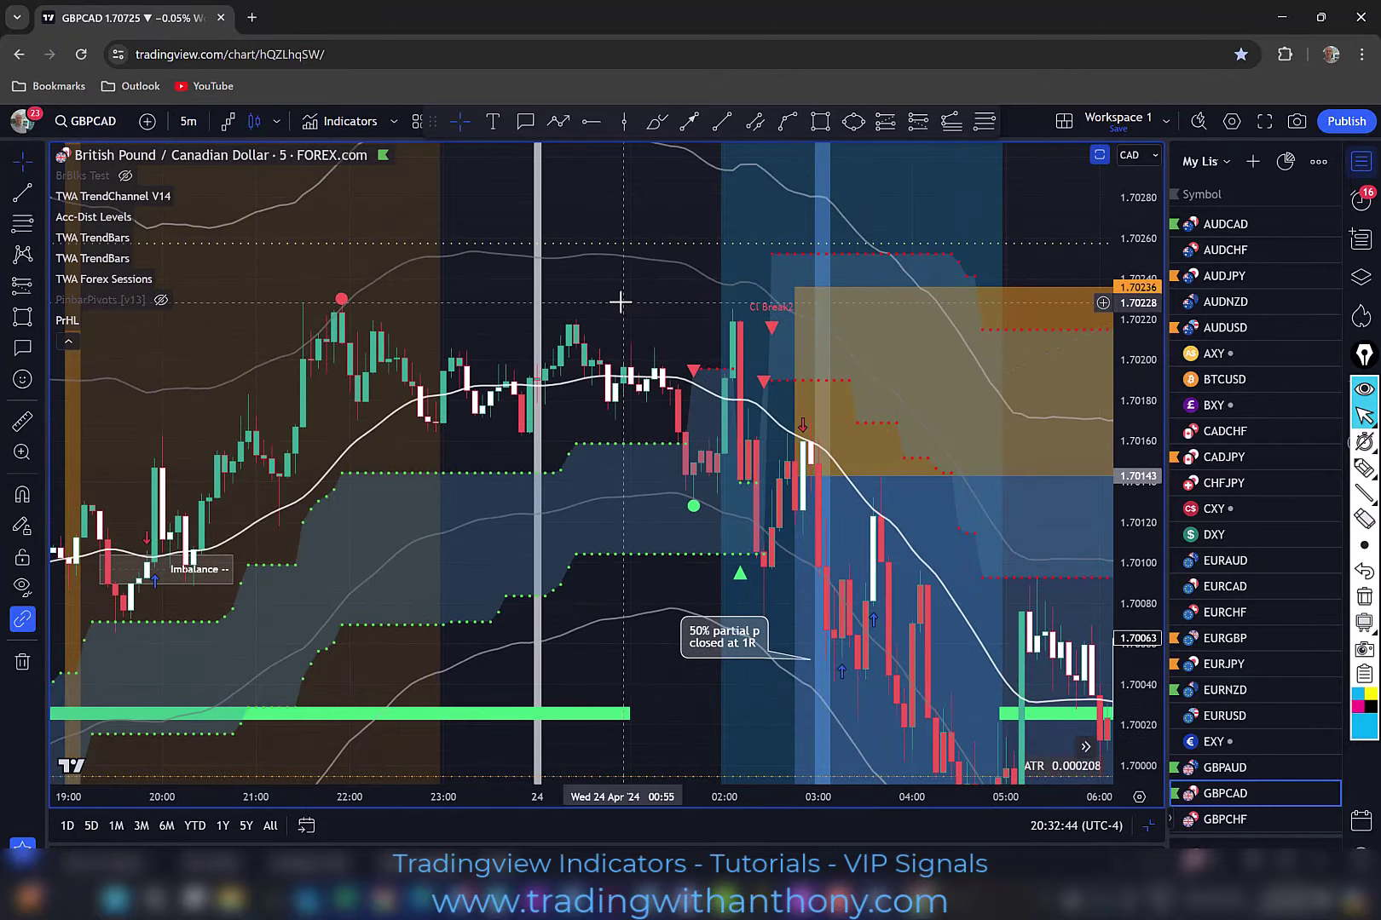
pyautogui.scroll(-2, 608, 302)
pyautogui.moveTo(646, 313); pyautogui.dragTo(673, 346)
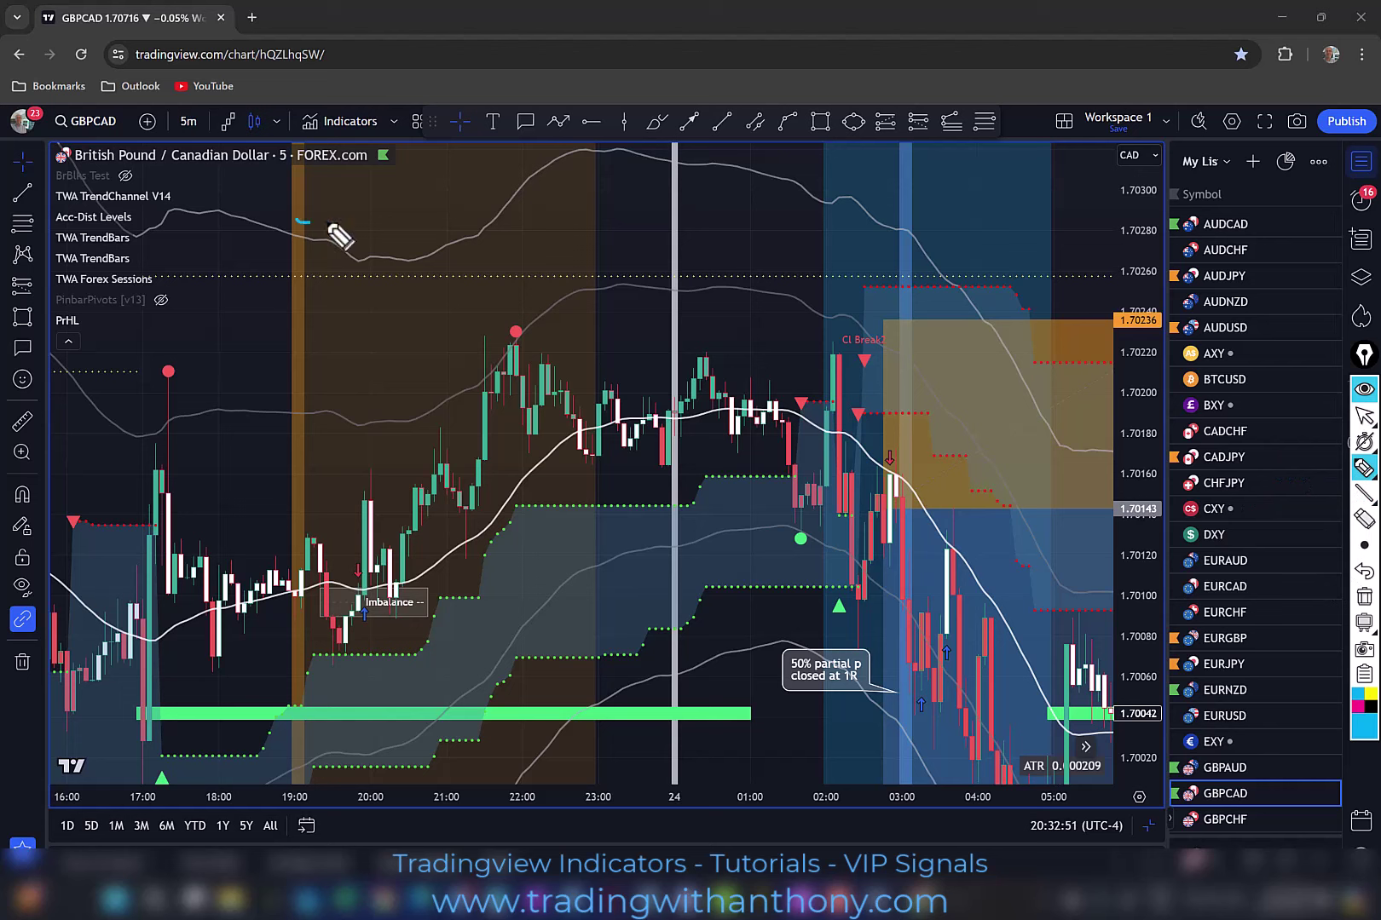
# - Sketch a double-headed arrow across the 19:00–23:00 session, circle its 19:00 start, and draw a down arrow along the 03:00 line
pyautogui.moveTo(335, 230)
pyautogui.mouseDown()
pyautogui.moveTo(537, 215)
pyautogui.moveTo(322, 224)
pyautogui.moveTo(351, 252)
pyautogui.moveTo(266, 280)
pyautogui.mouseUp()
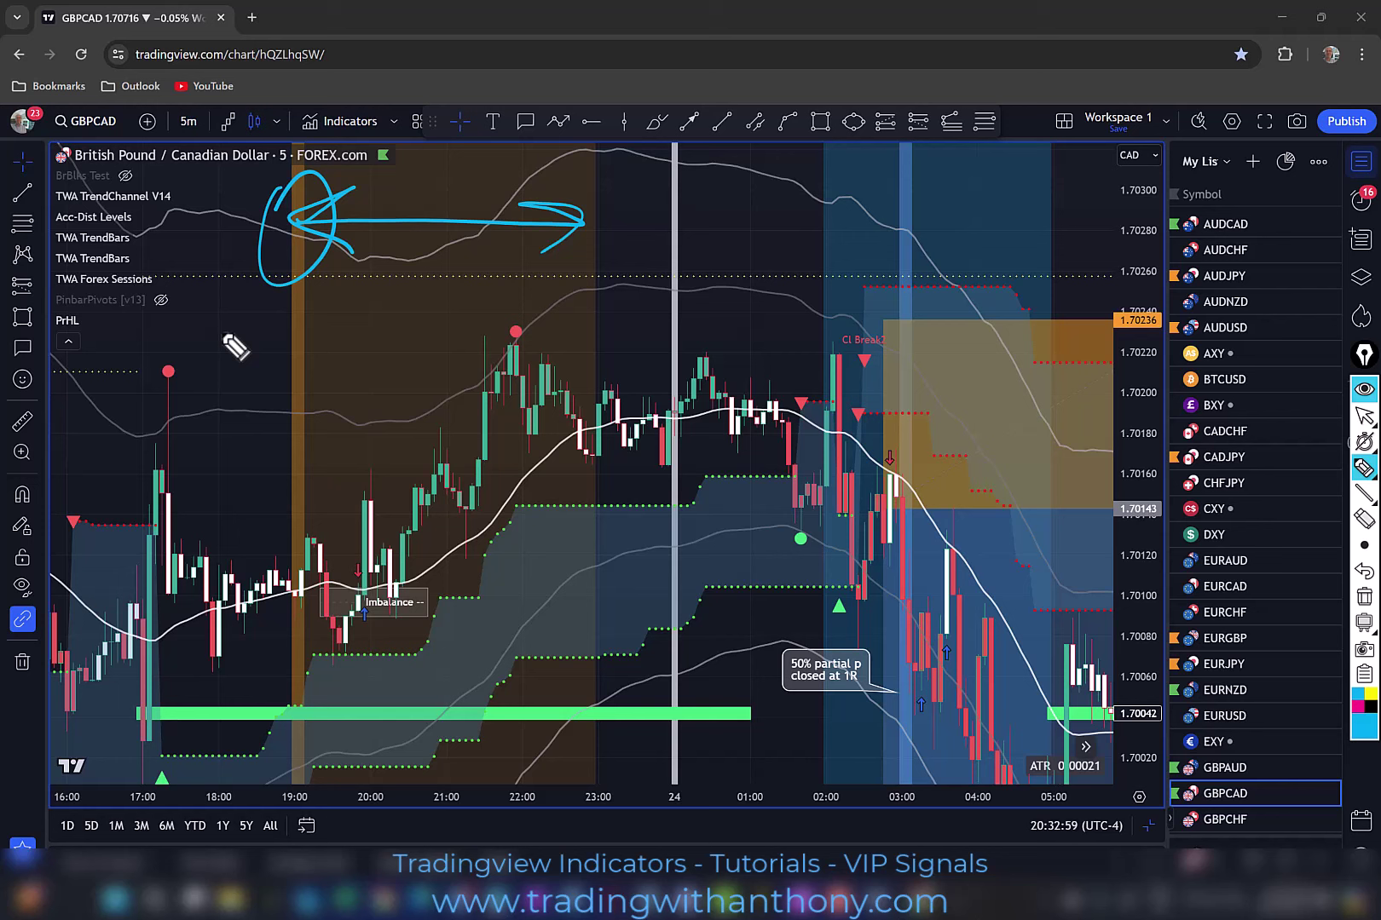
pyautogui.moveTo(912, 205); pyautogui.dragTo(909, 329)
pyautogui.moveTo(892, 248); pyautogui.dragTo(940, 273)
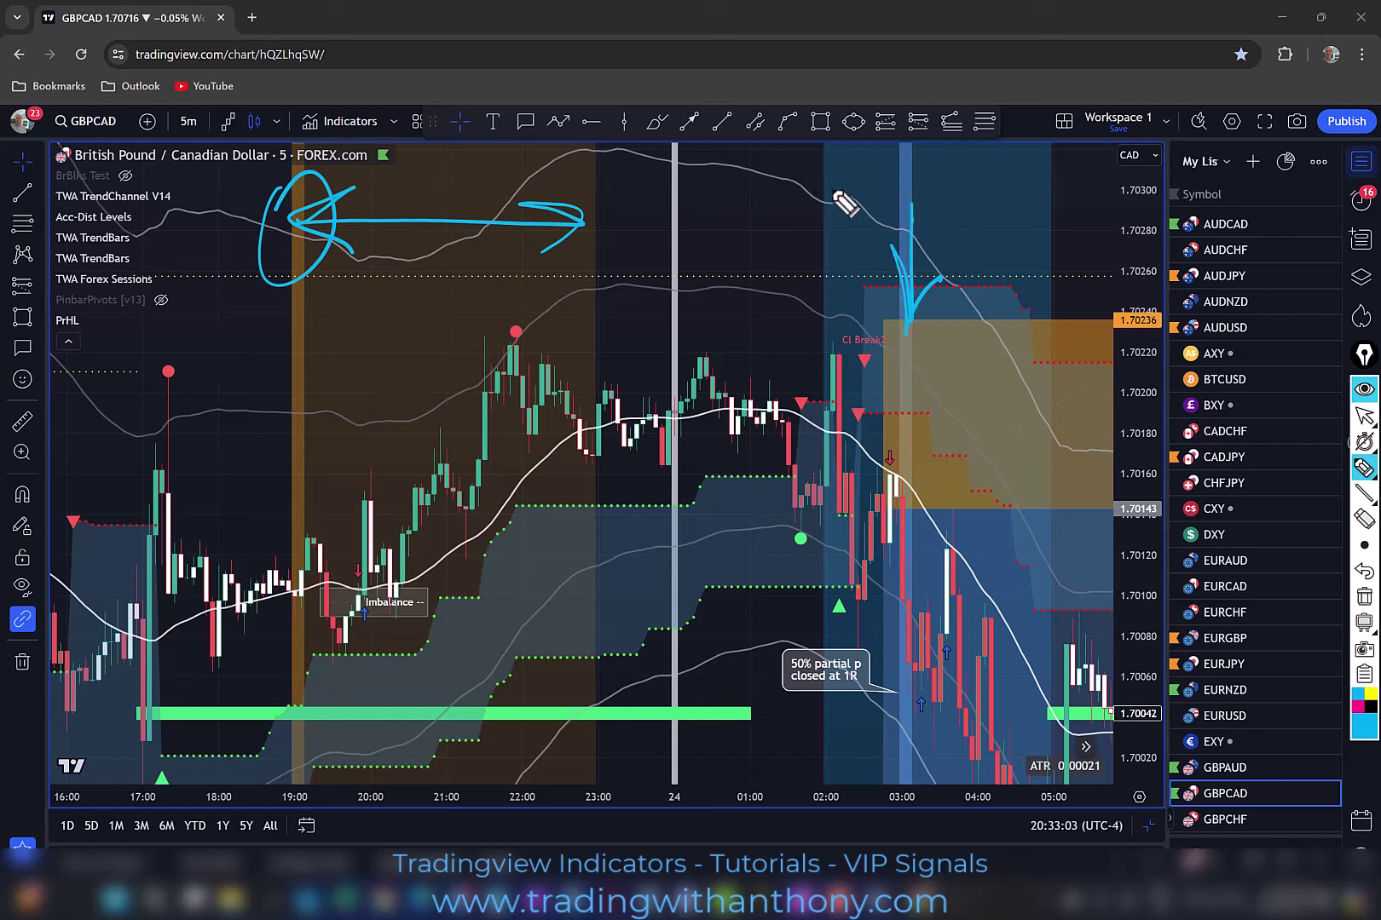
# - Sketch a double-headed arrow across the 02:00–05:00 session and a short line near 23:00, and circle the red dot after 17:00
pyautogui.moveTo(835, 196); pyautogui.dragTo(1047, 189)
pyautogui.moveTo(560, 381); pyautogui.dragTo(667, 379)
pyautogui.moveTo(169, 367); pyautogui.dragTo(167, 375)
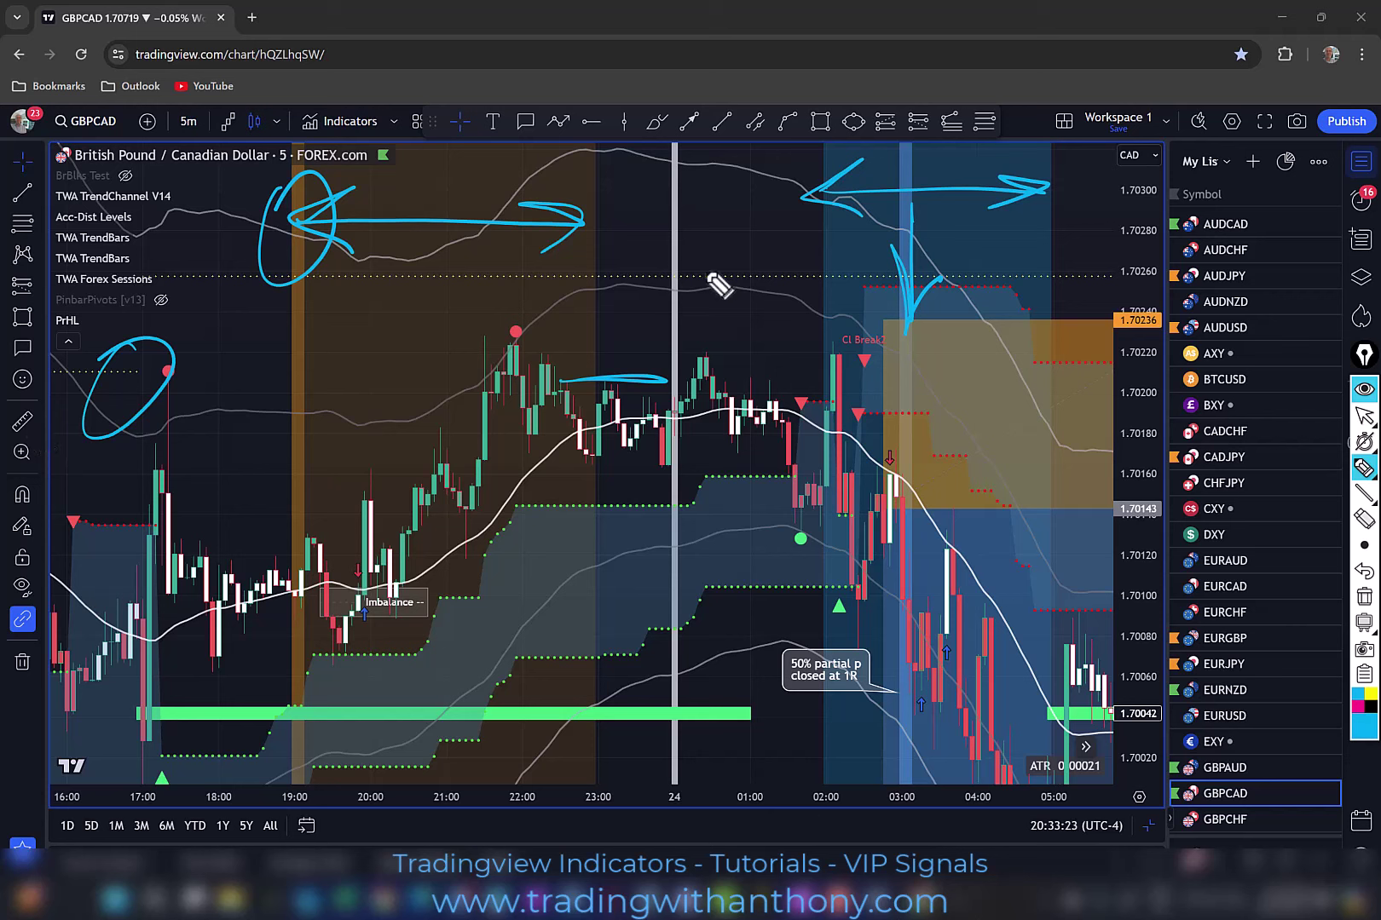
pyautogui.click(1364, 415)
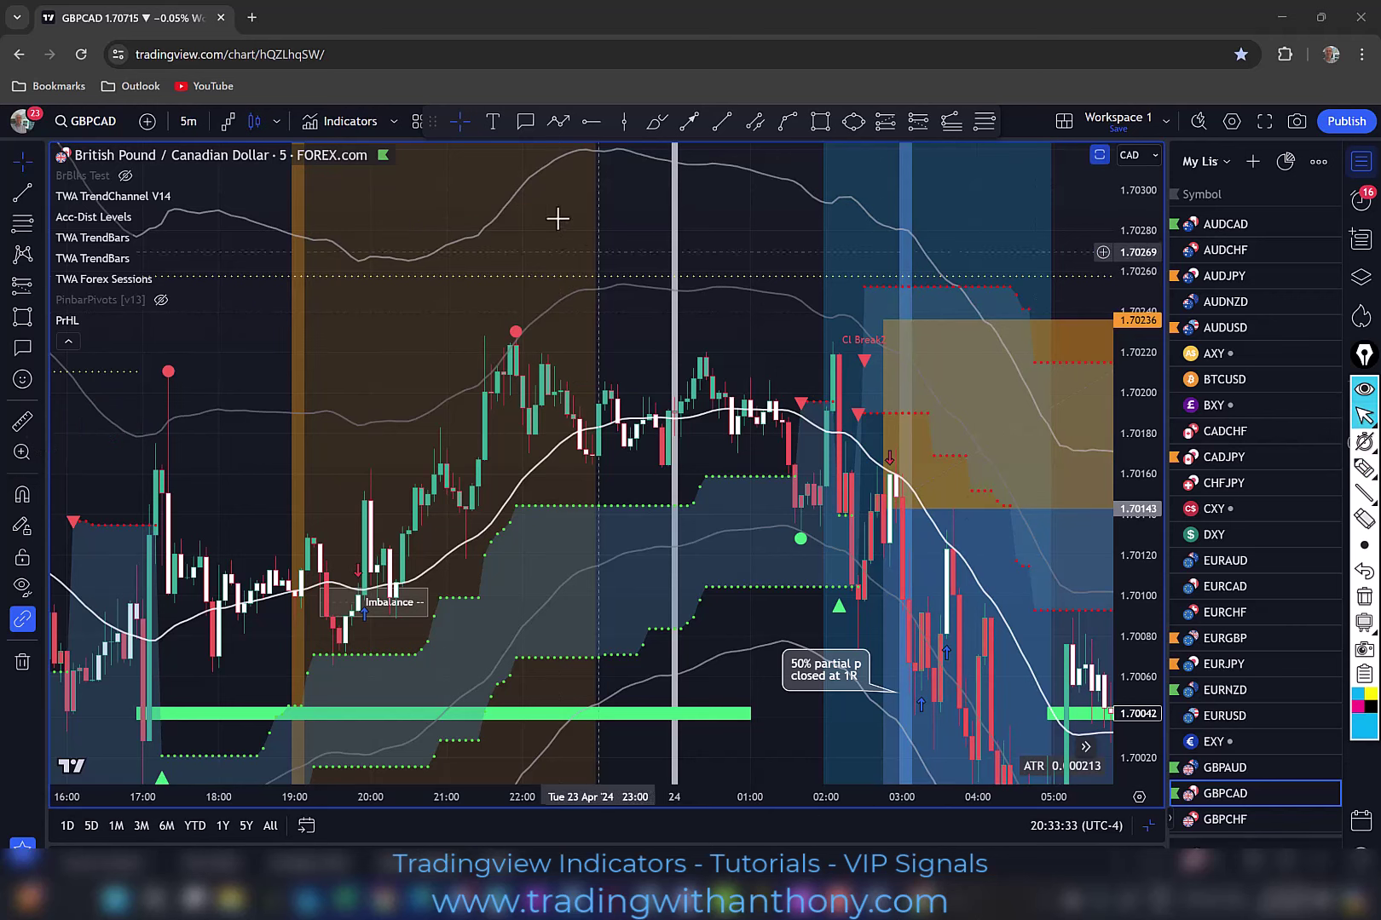
# - Place a yellow dotted horizontal ray at 1.70210 starting at 16:40 on 23 April, level with the red dot after 17:00
pyautogui.click(594, 121)
pyautogui.click(119, 372)
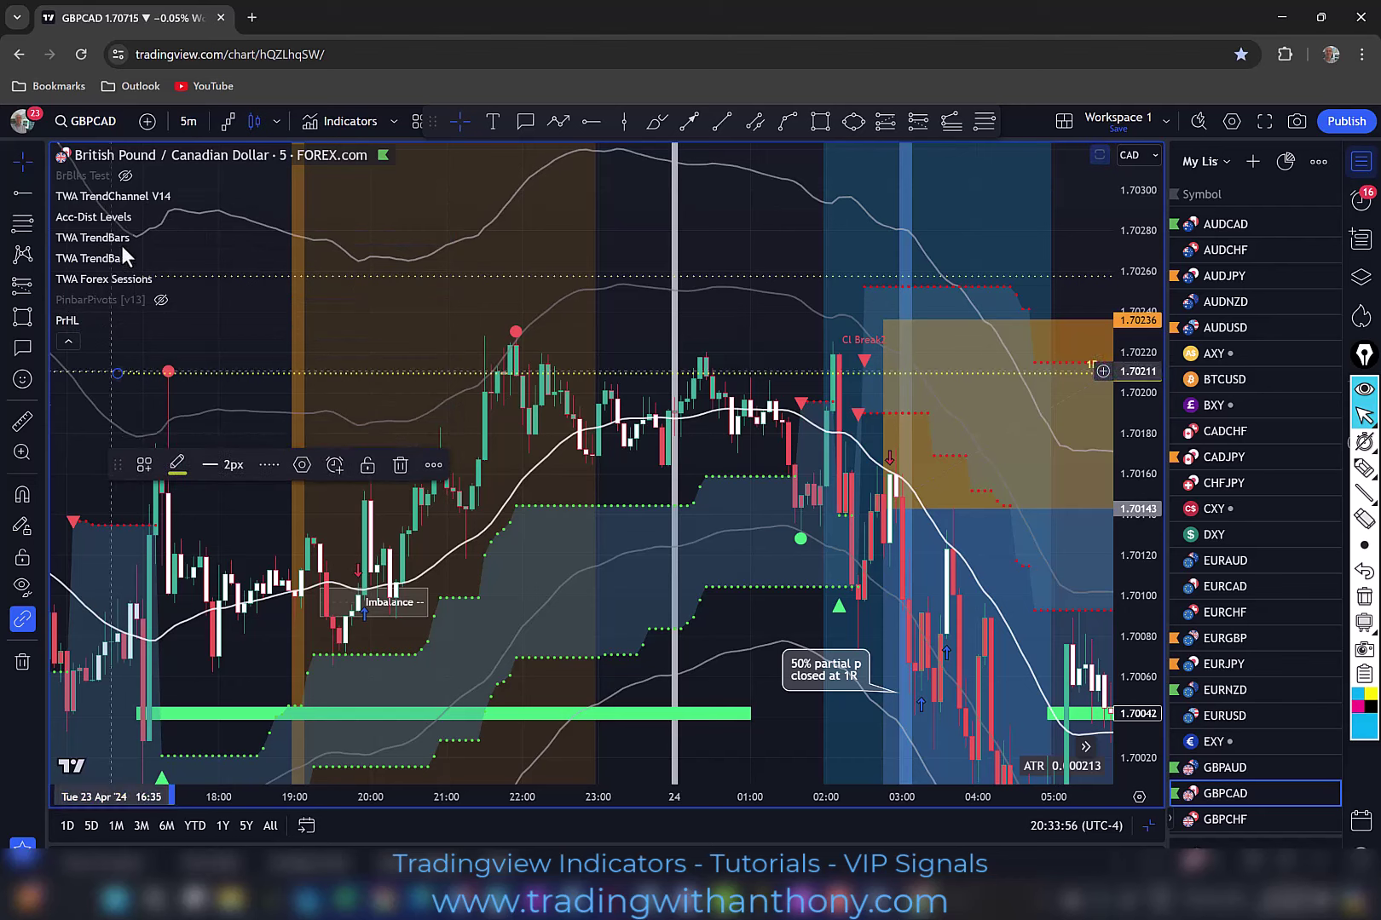
pyautogui.click(185, 196)
pyautogui.click(186, 196)
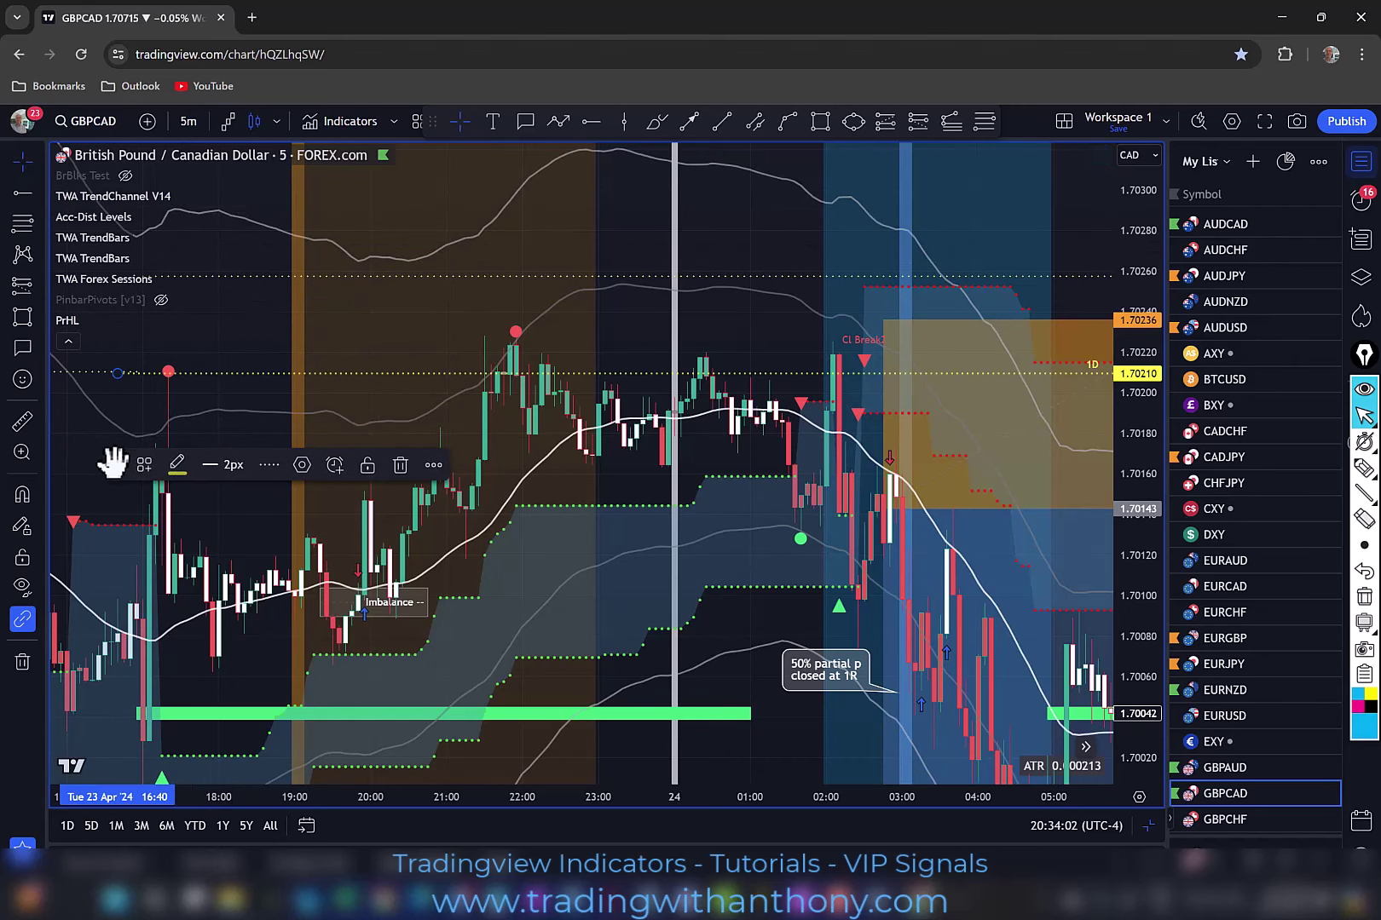
pyautogui.moveTo(112, 463)
pyautogui.mouseDown()
pyautogui.moveTo(389, 169)
pyautogui.moveTo(524, 182)
pyautogui.mouseUp()
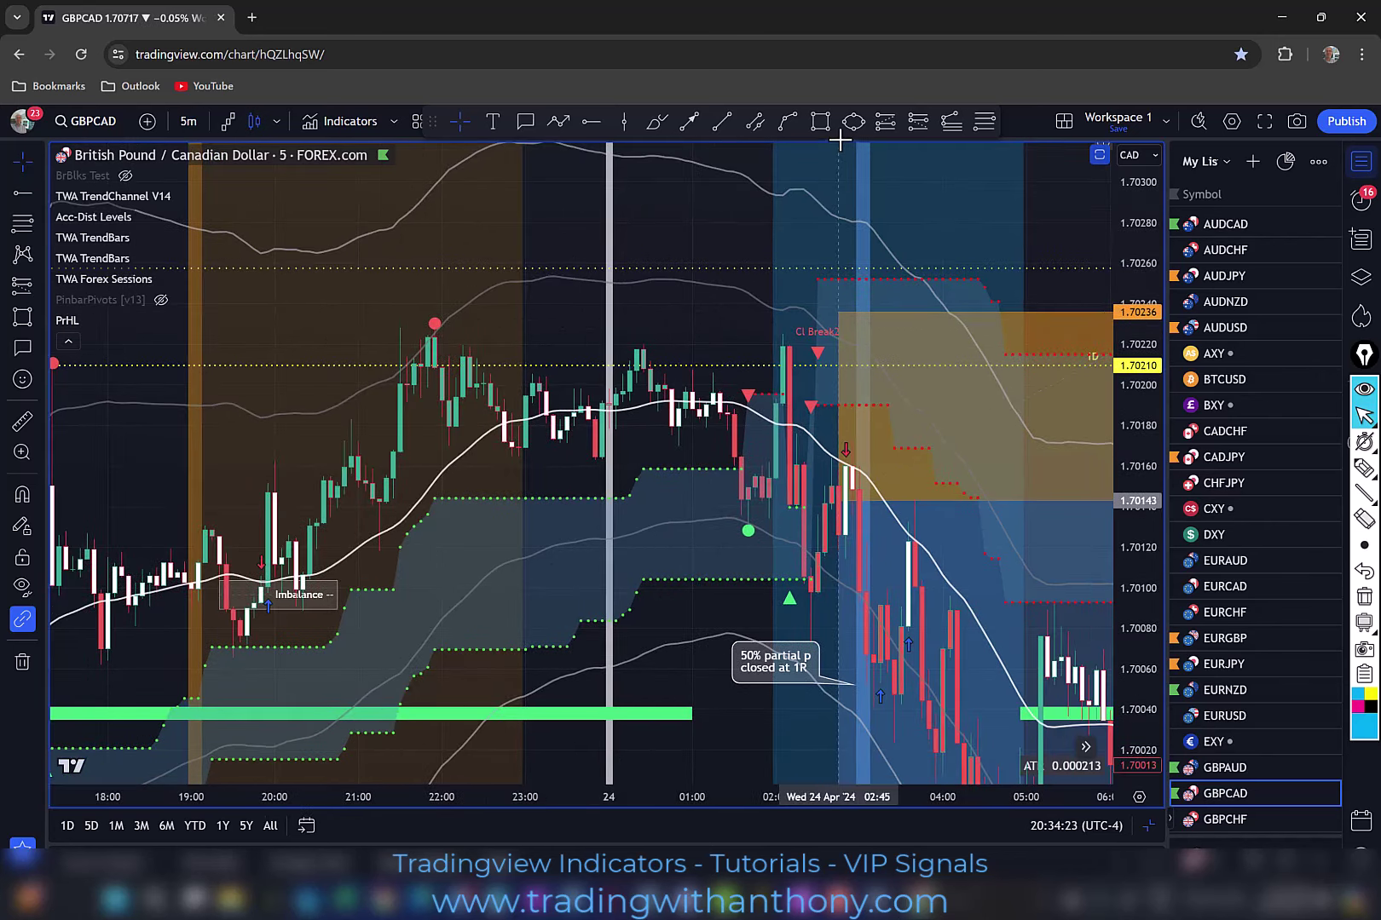
# - Draw circles around the red dot signal near 22:00 and the price spike at about 02:10
pyautogui.click(853, 121)
pyautogui.click(406, 307)
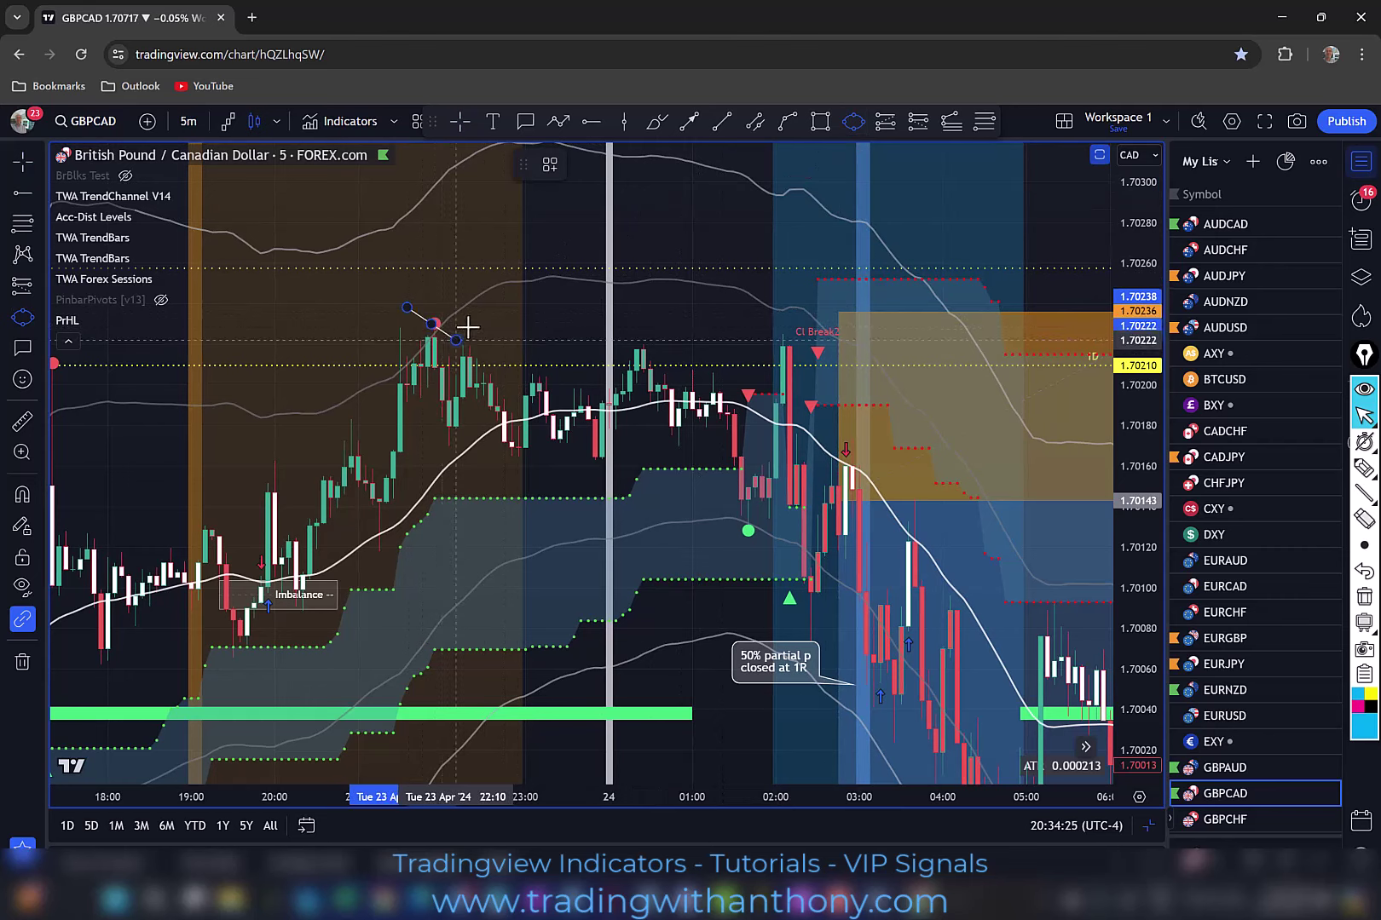
pyautogui.click(467, 326)
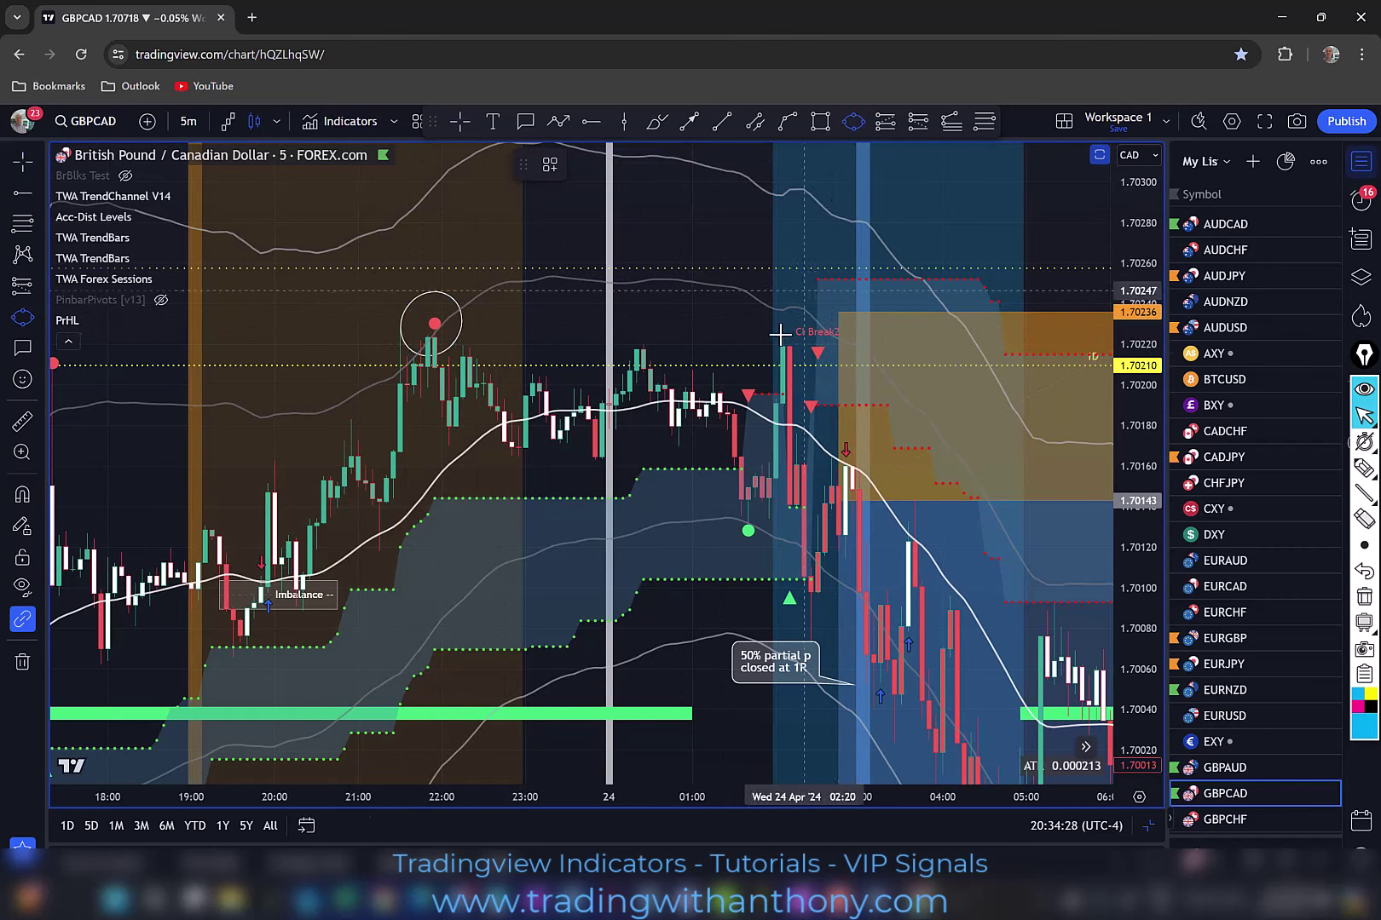
pyautogui.click(770, 340)
pyautogui.click(811, 358)
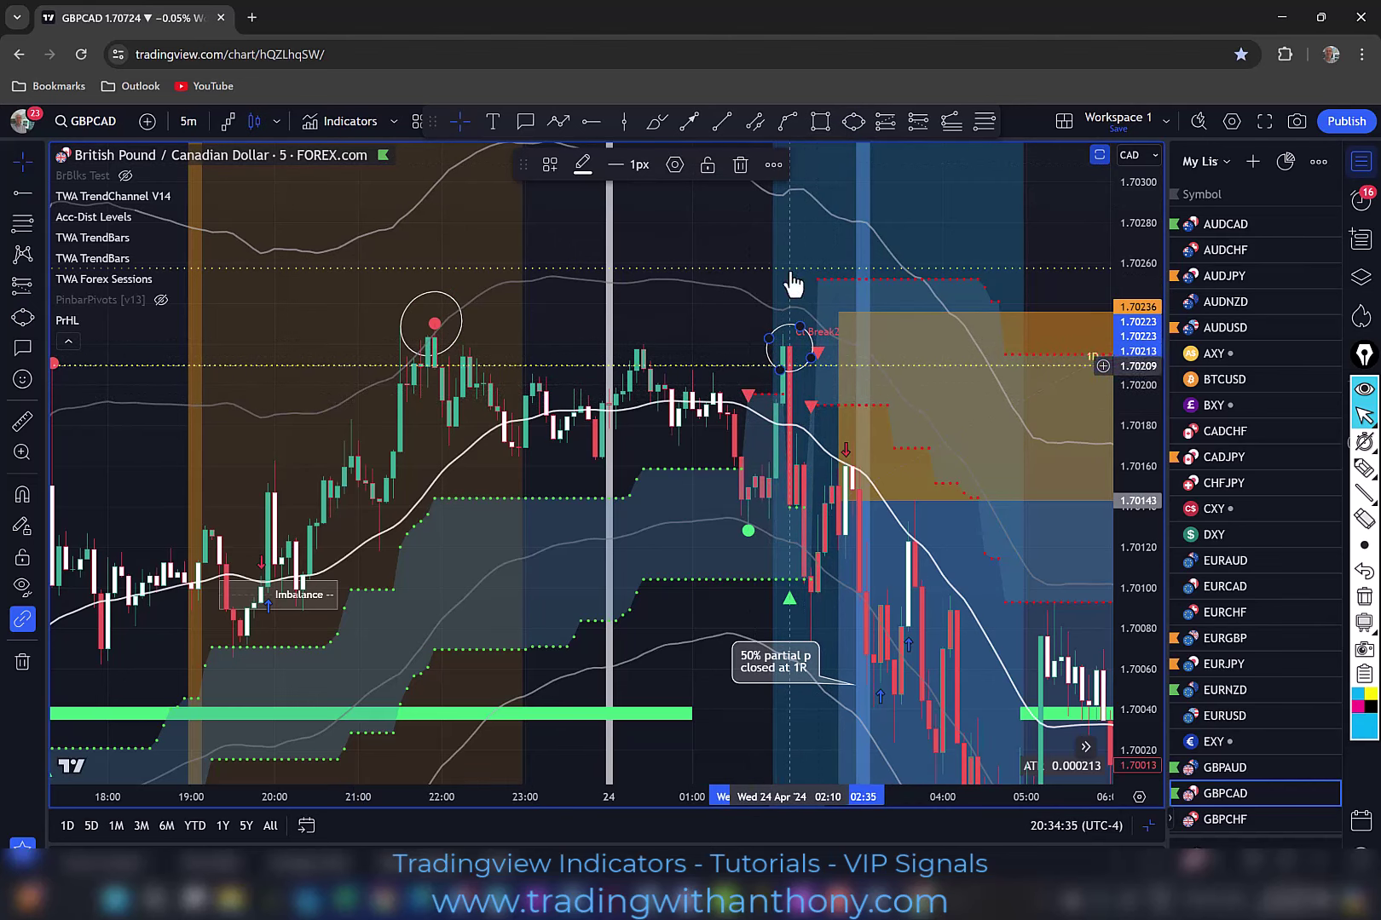
# - Draw an arrow from the 23:55 low at 1.70162 to 01:25 and apply the 1 Choch template to it
pyautogui.click(688, 121)
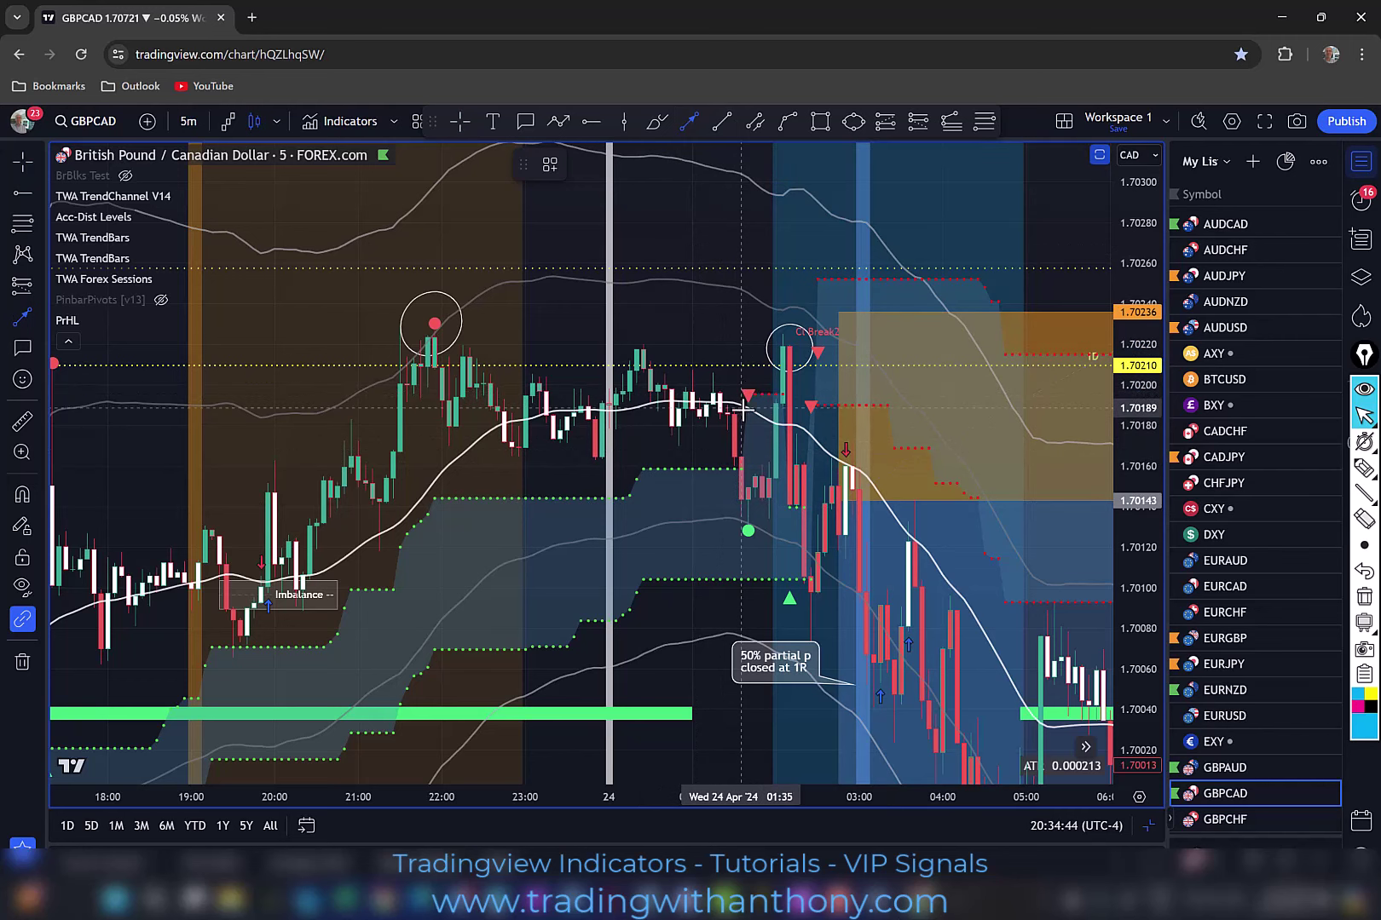
pyautogui.click(602, 464)
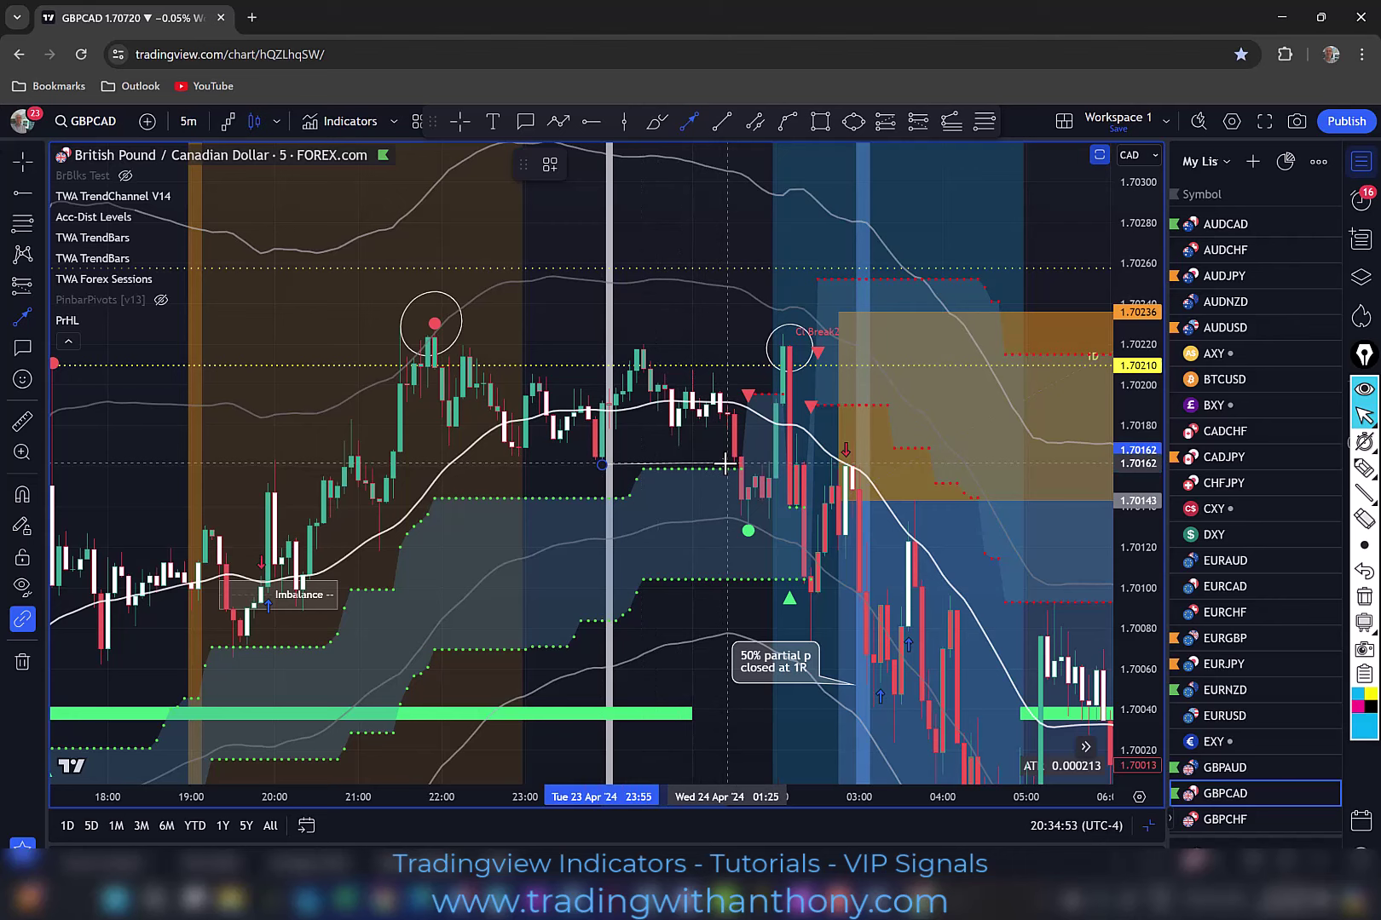
pyautogui.click(725, 463)
pyautogui.click(622, 640)
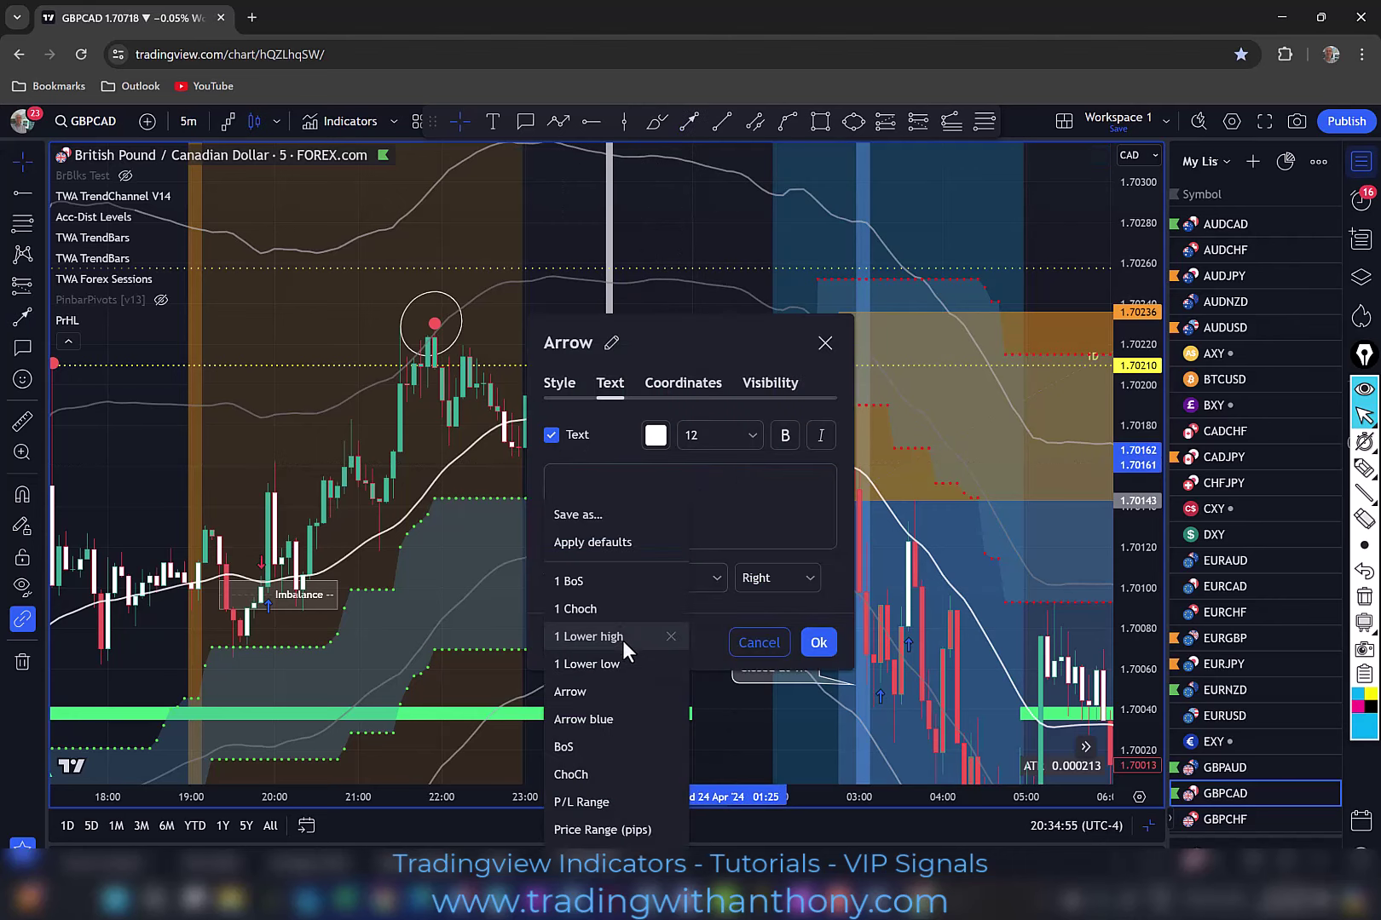
pyautogui.click(586, 608)
pyautogui.click(818, 643)
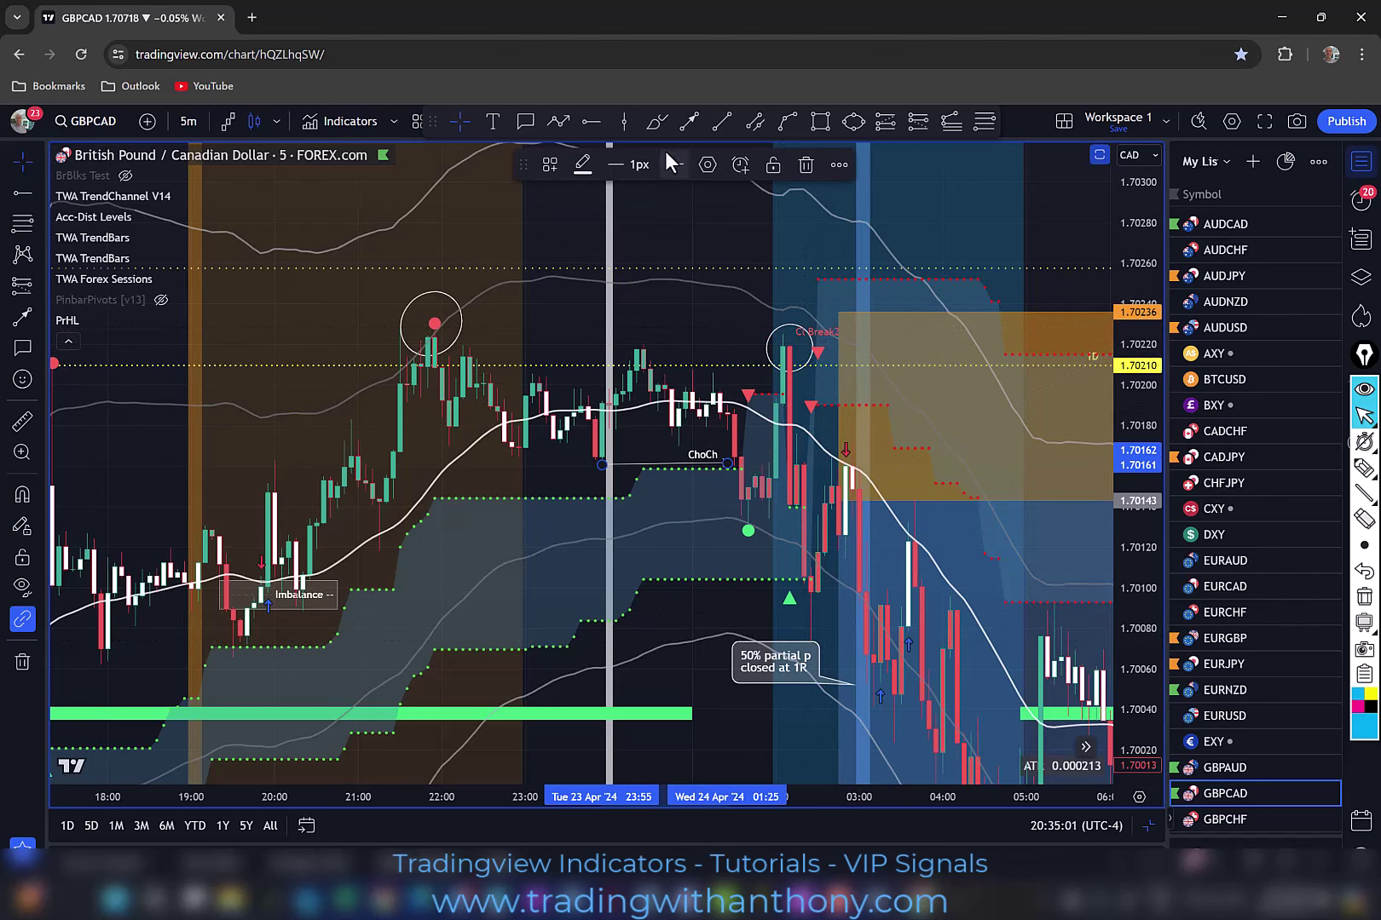
# - Draw an arrow from 01:10 at 1.70130 to the break just after 02:00 and label it "Bos"
pyautogui.click(689, 121)
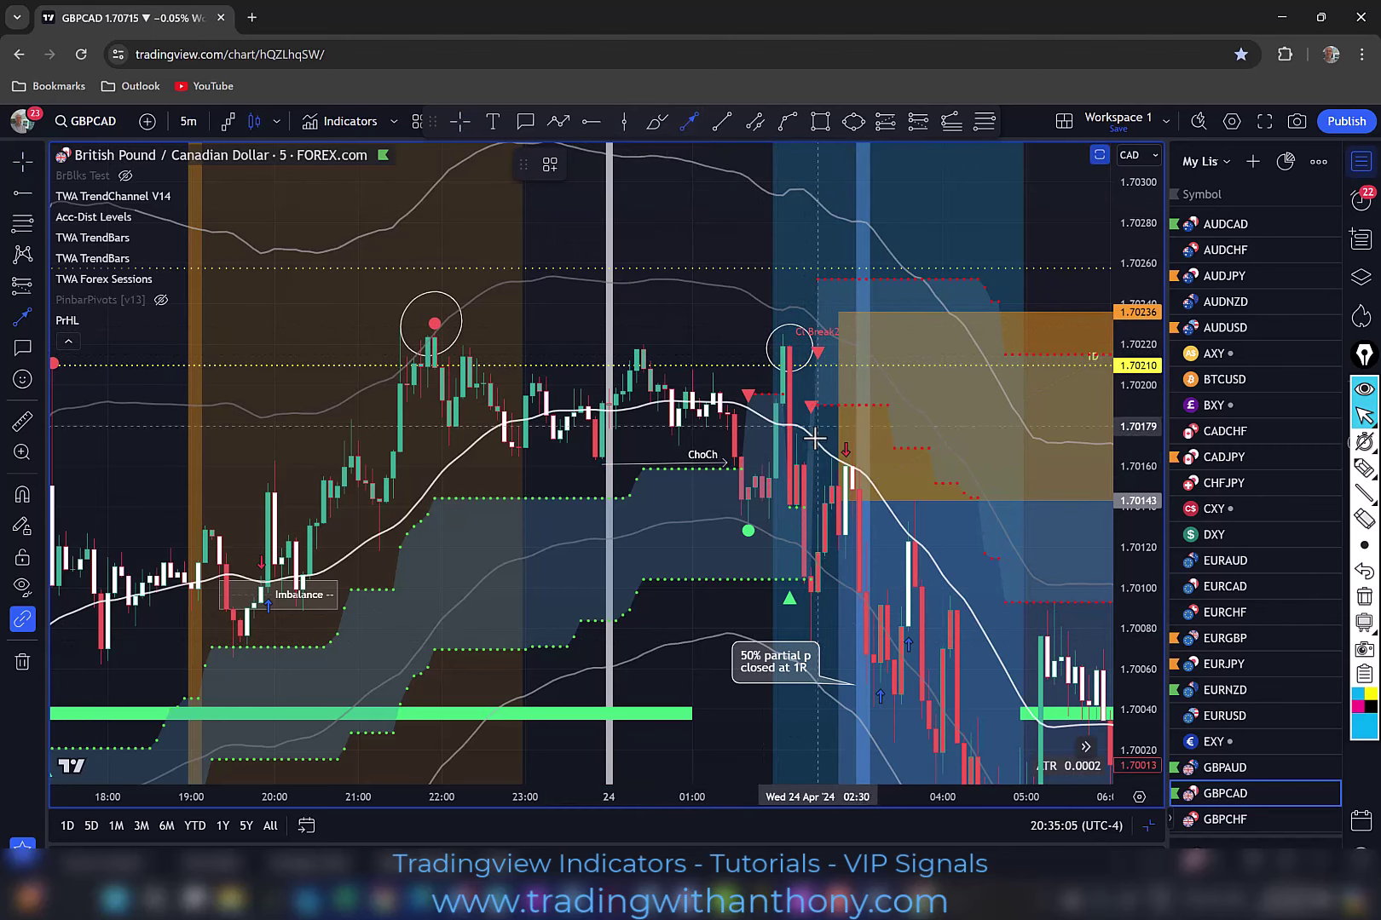
pyautogui.click(705, 526)
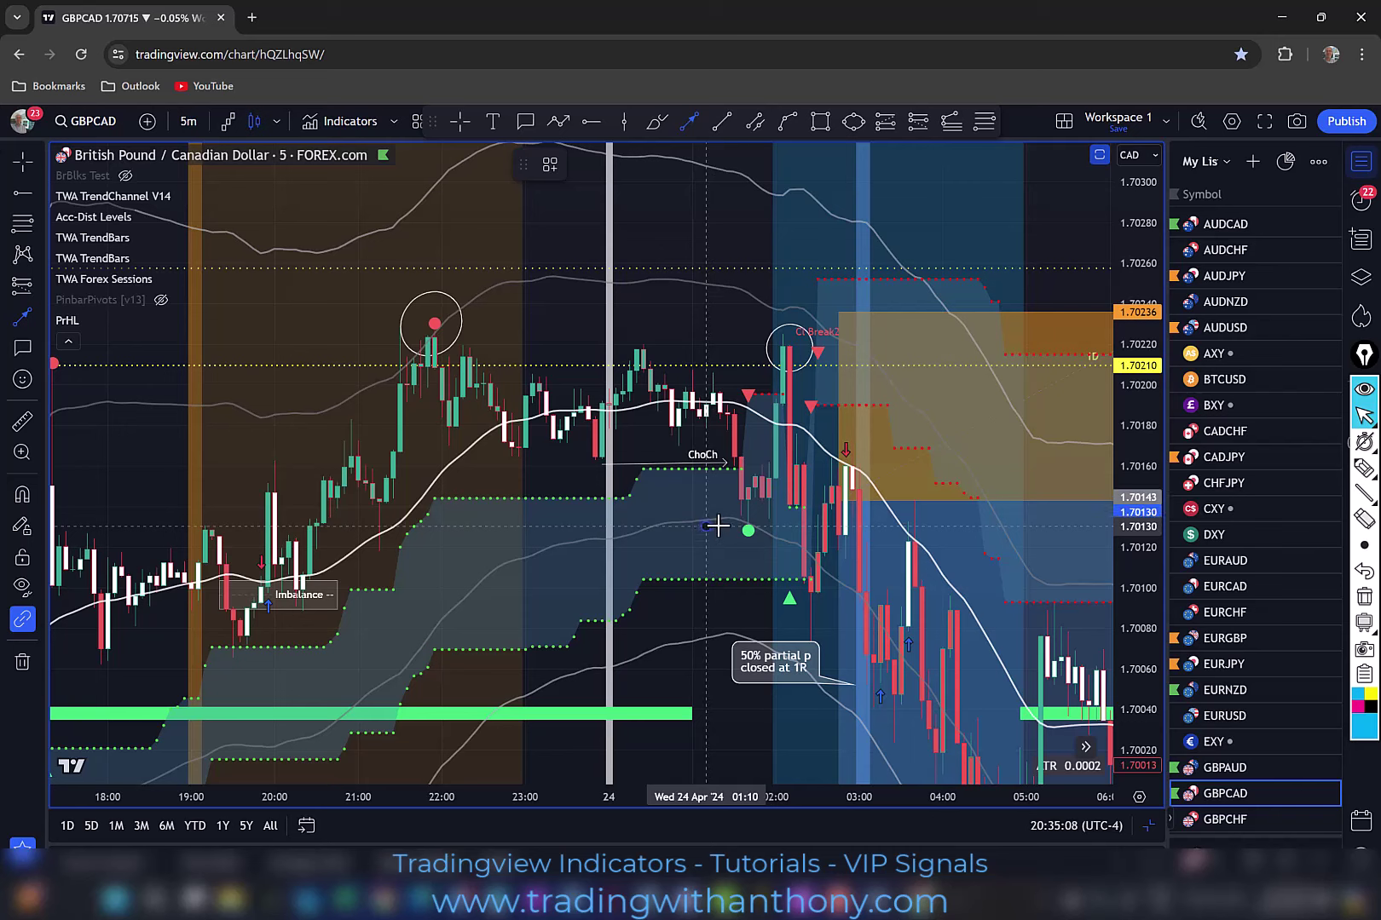
pyautogui.click(797, 525)
pyautogui.doubleClick(797, 526)
pyautogui.write('Bos')
pyautogui.click(817, 643)
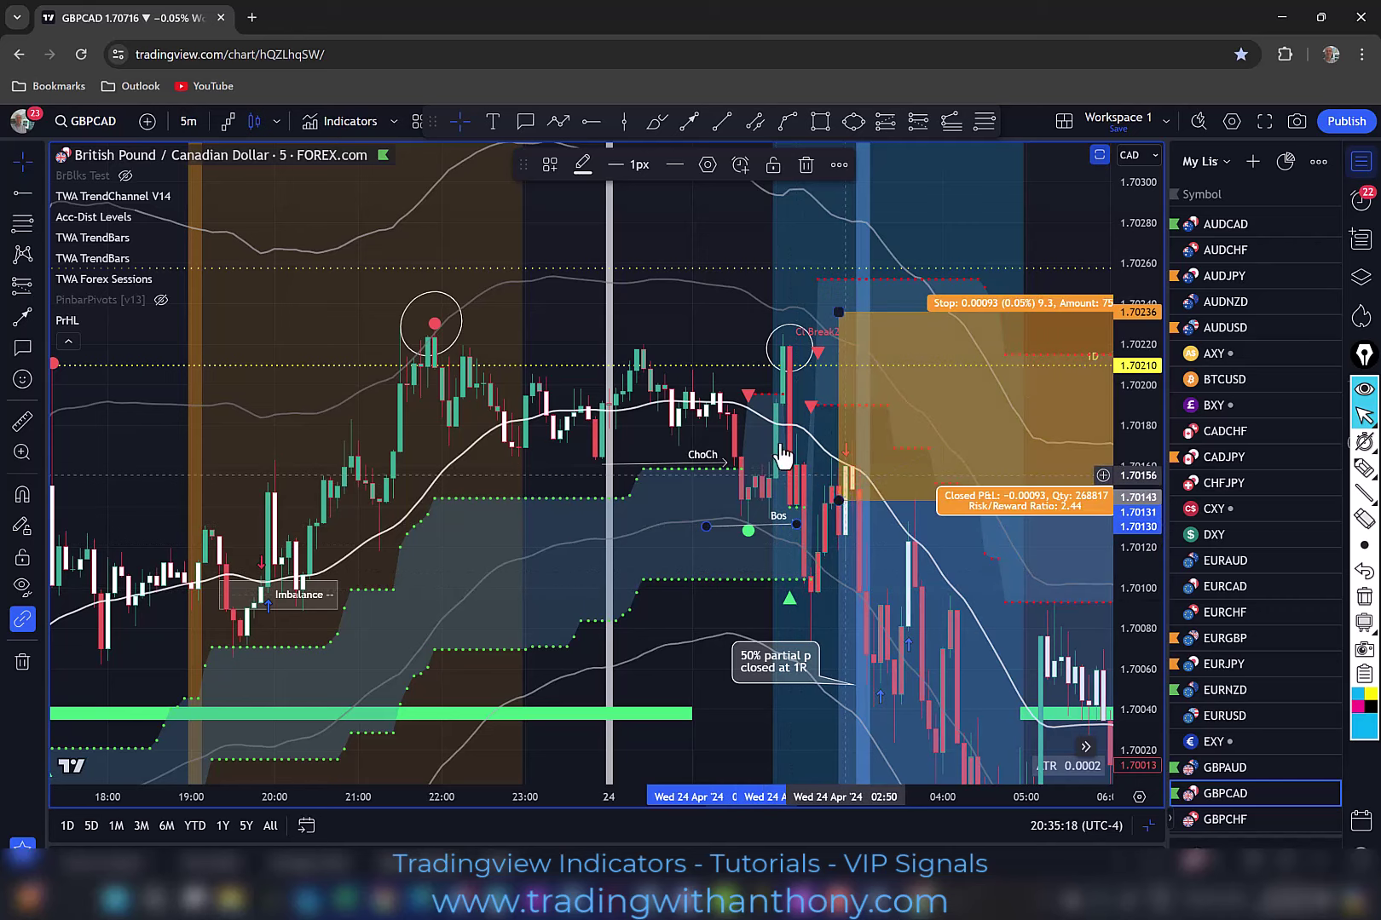
# - Draw a Fib retracement from the 02:05 swing high at 1.70226 to the 02:30 low at 1.70071
pyautogui.scroll(2, 607, 487)
pyautogui.moveTo(1032, 222); pyautogui.dragTo(940, 208)
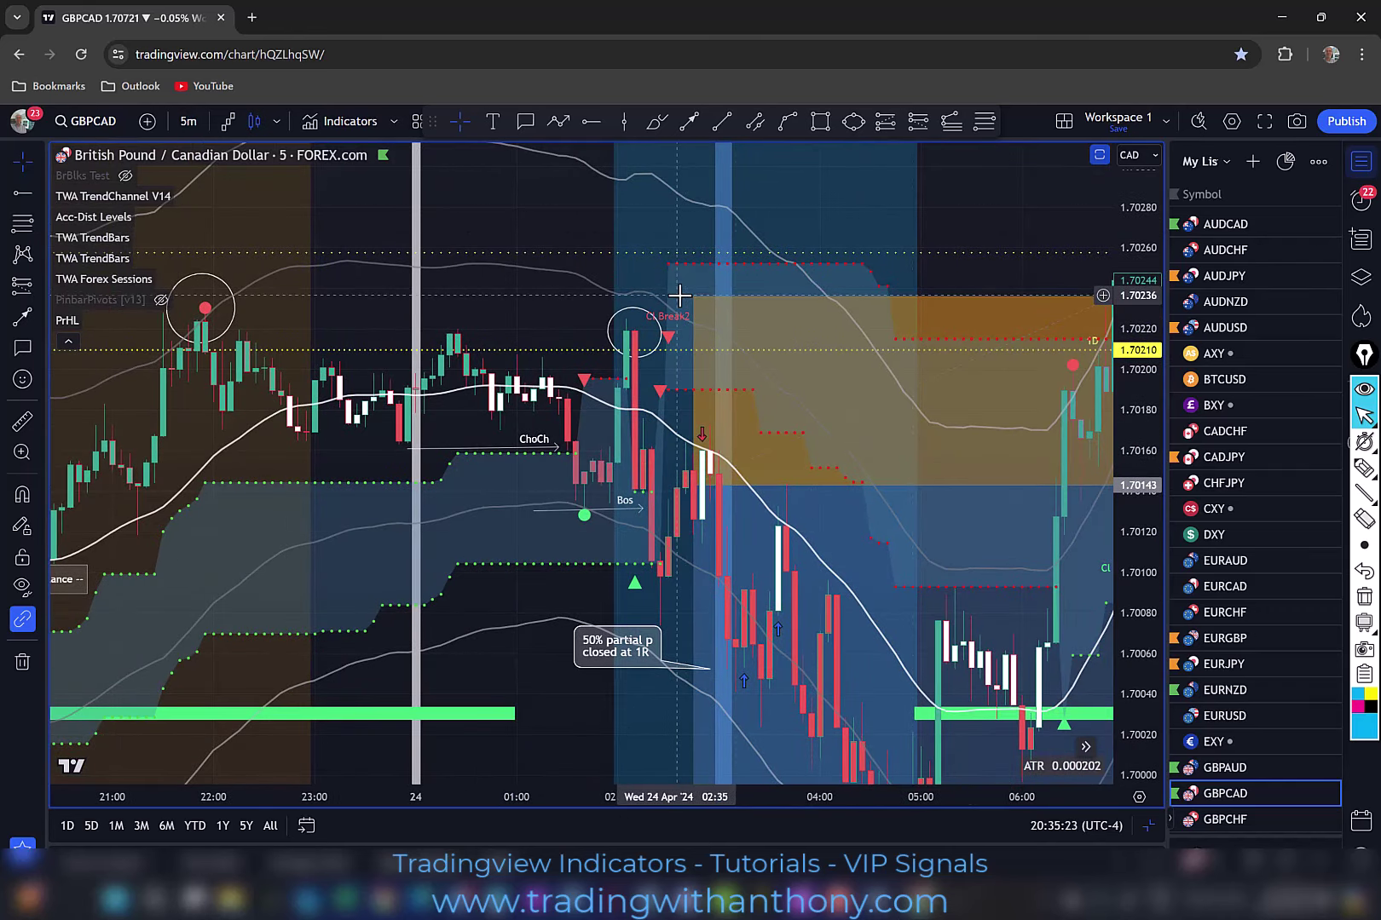
pyautogui.hotkey('alt', 'f')
pyautogui.click(626, 317)
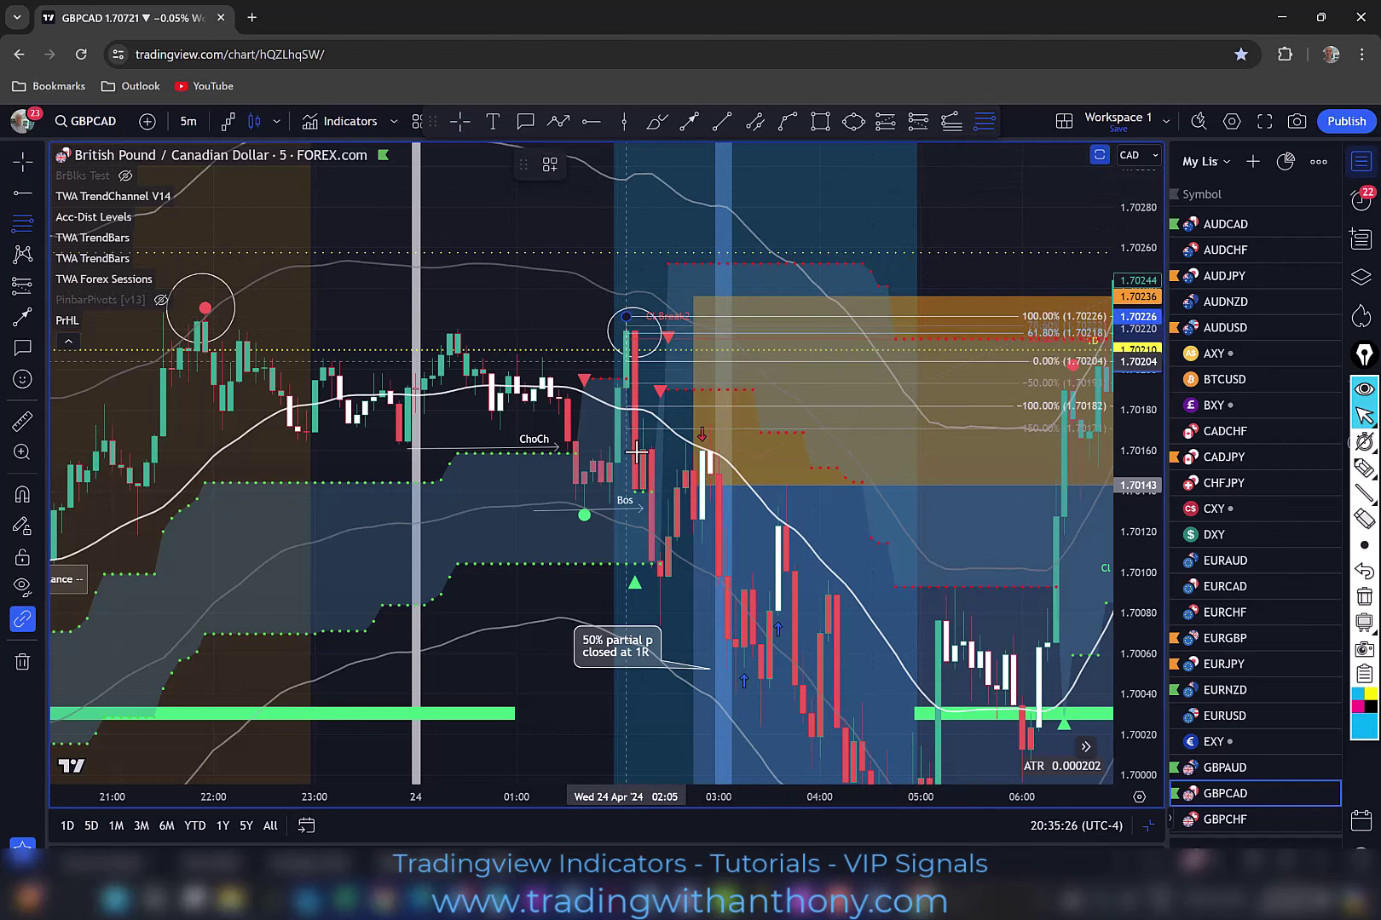
pyautogui.click(669, 632)
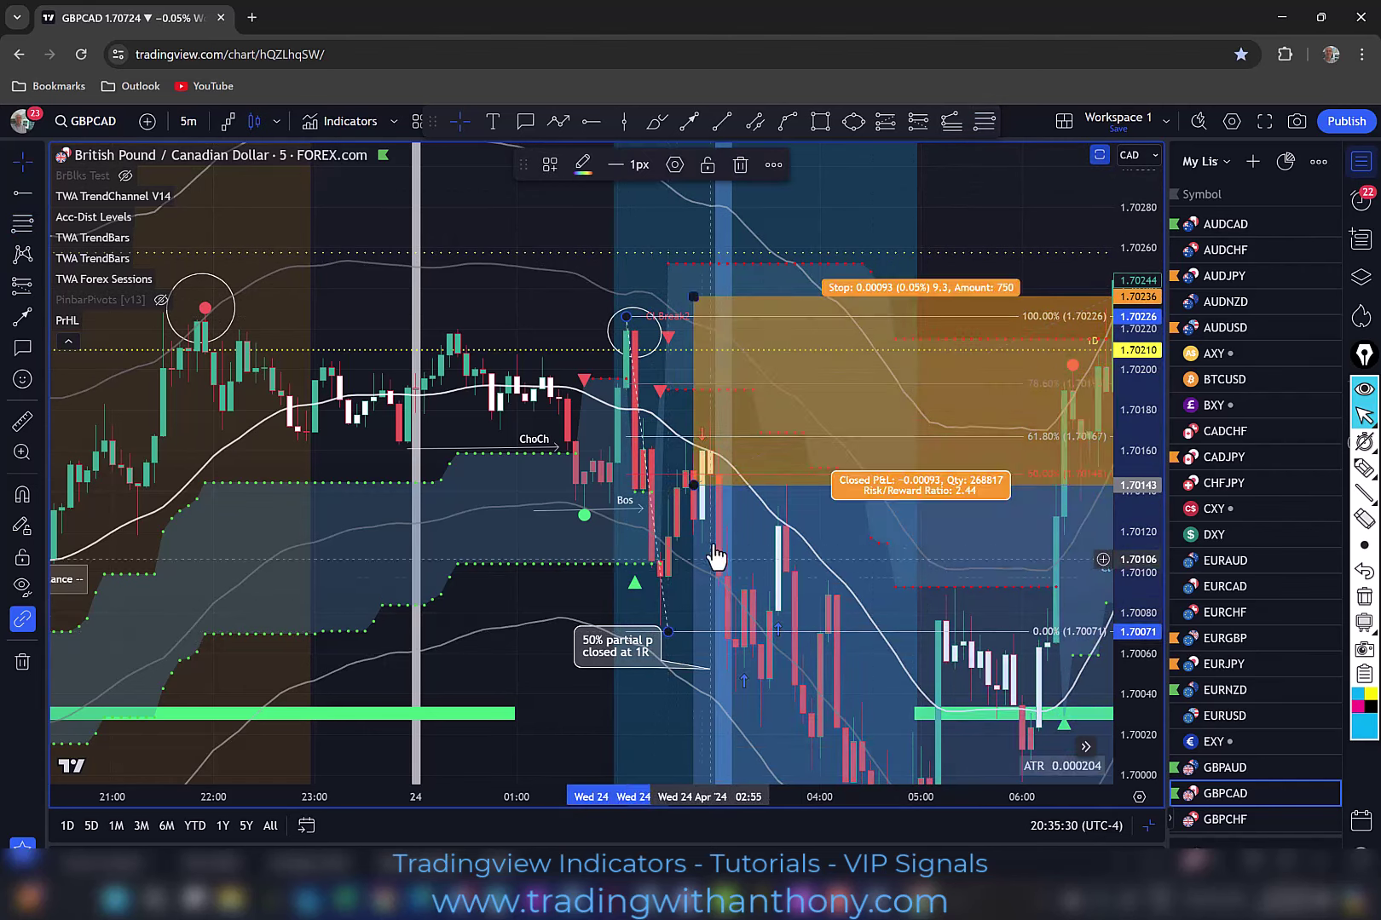
pyautogui.moveTo(1040, 469)
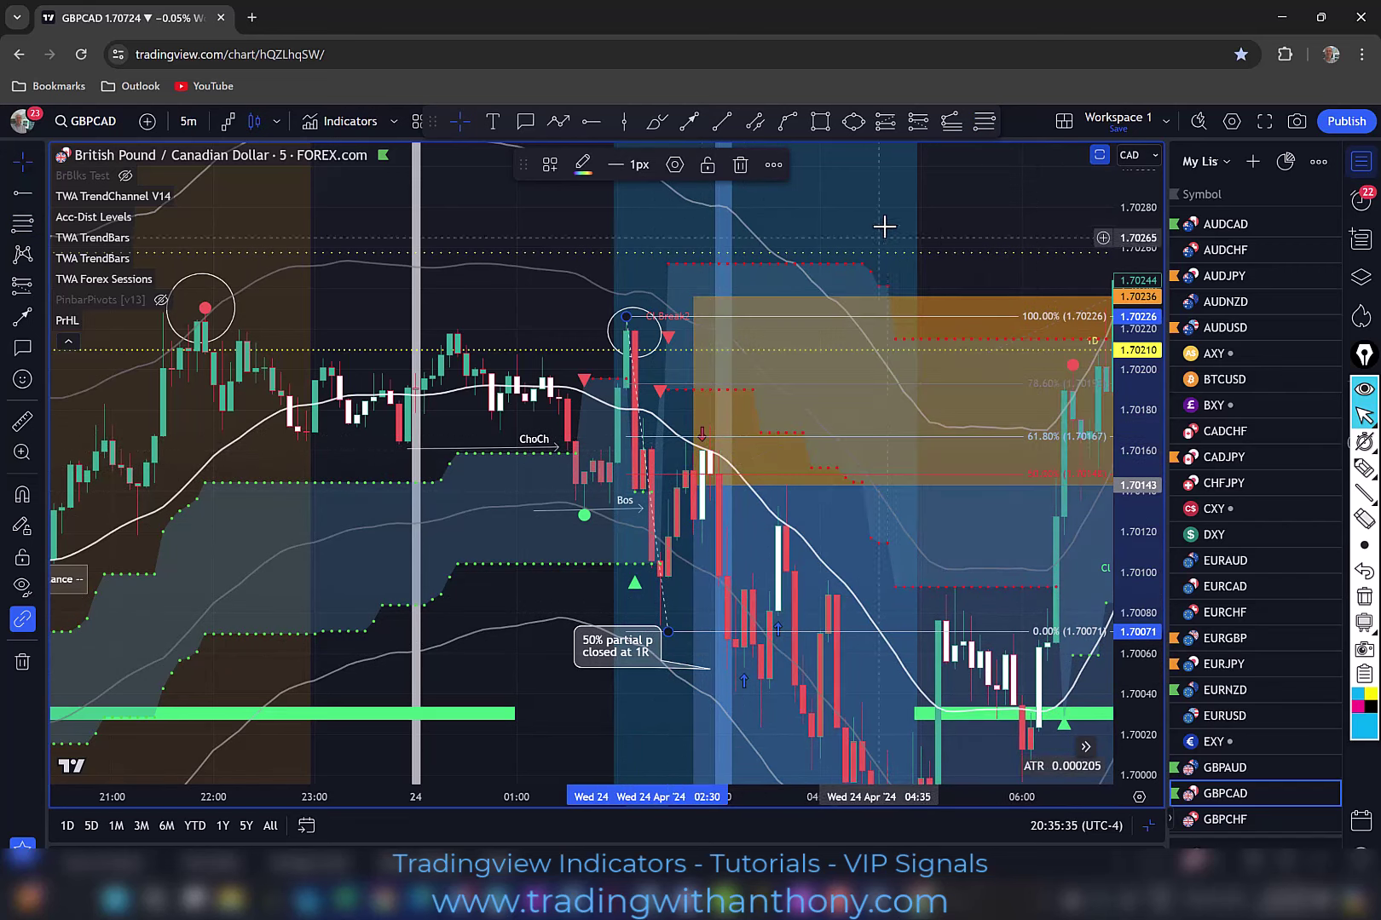
pyautogui.moveTo(1005, 187); pyautogui.dragTo(963, 194)
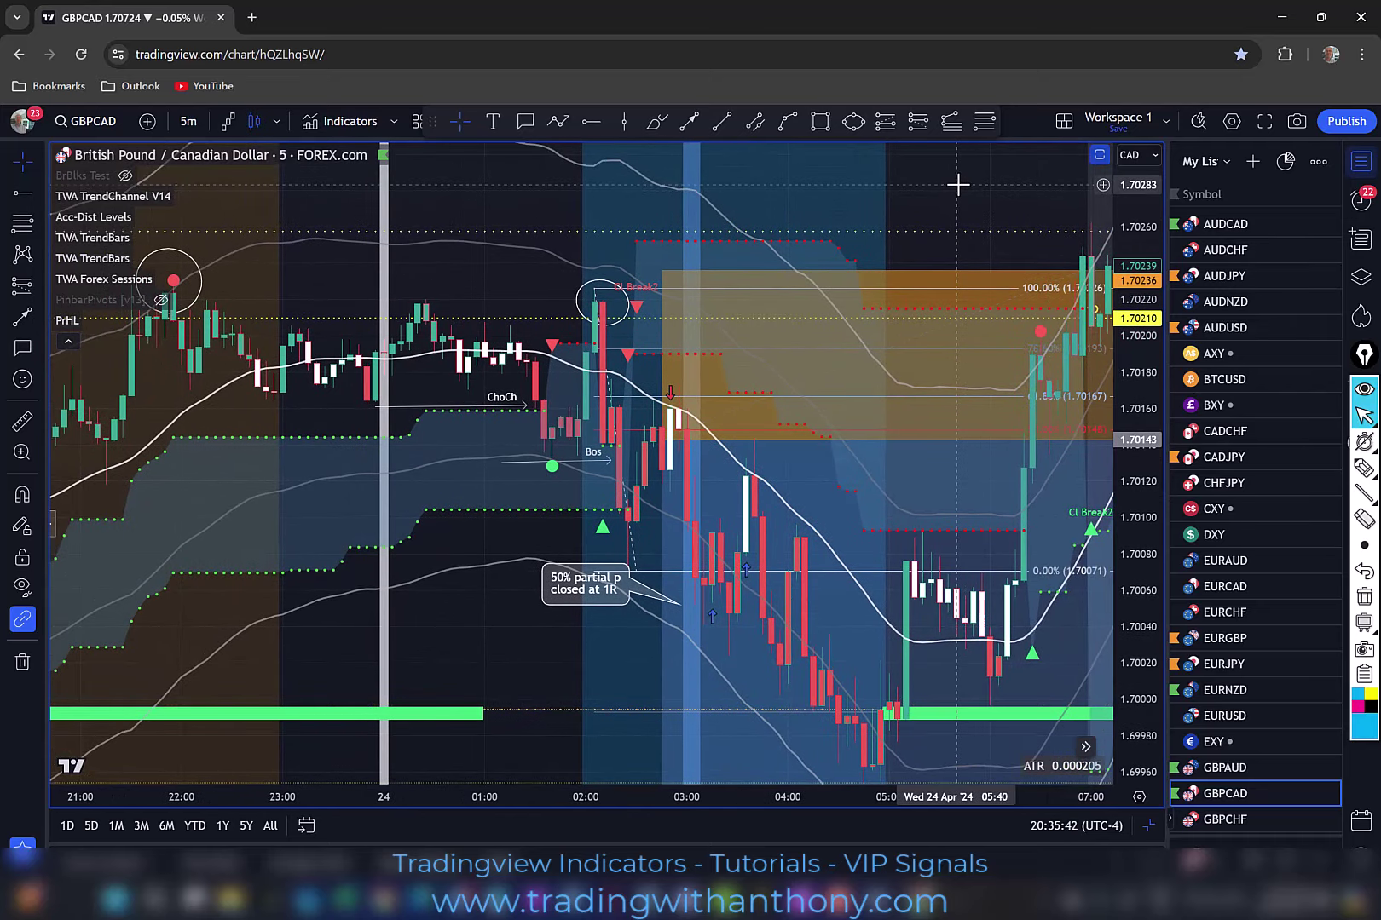
# - Sketch a freehand down arrow onto the end of the green level band before 01:00 and circle it
pyautogui.moveTo(1363, 468)
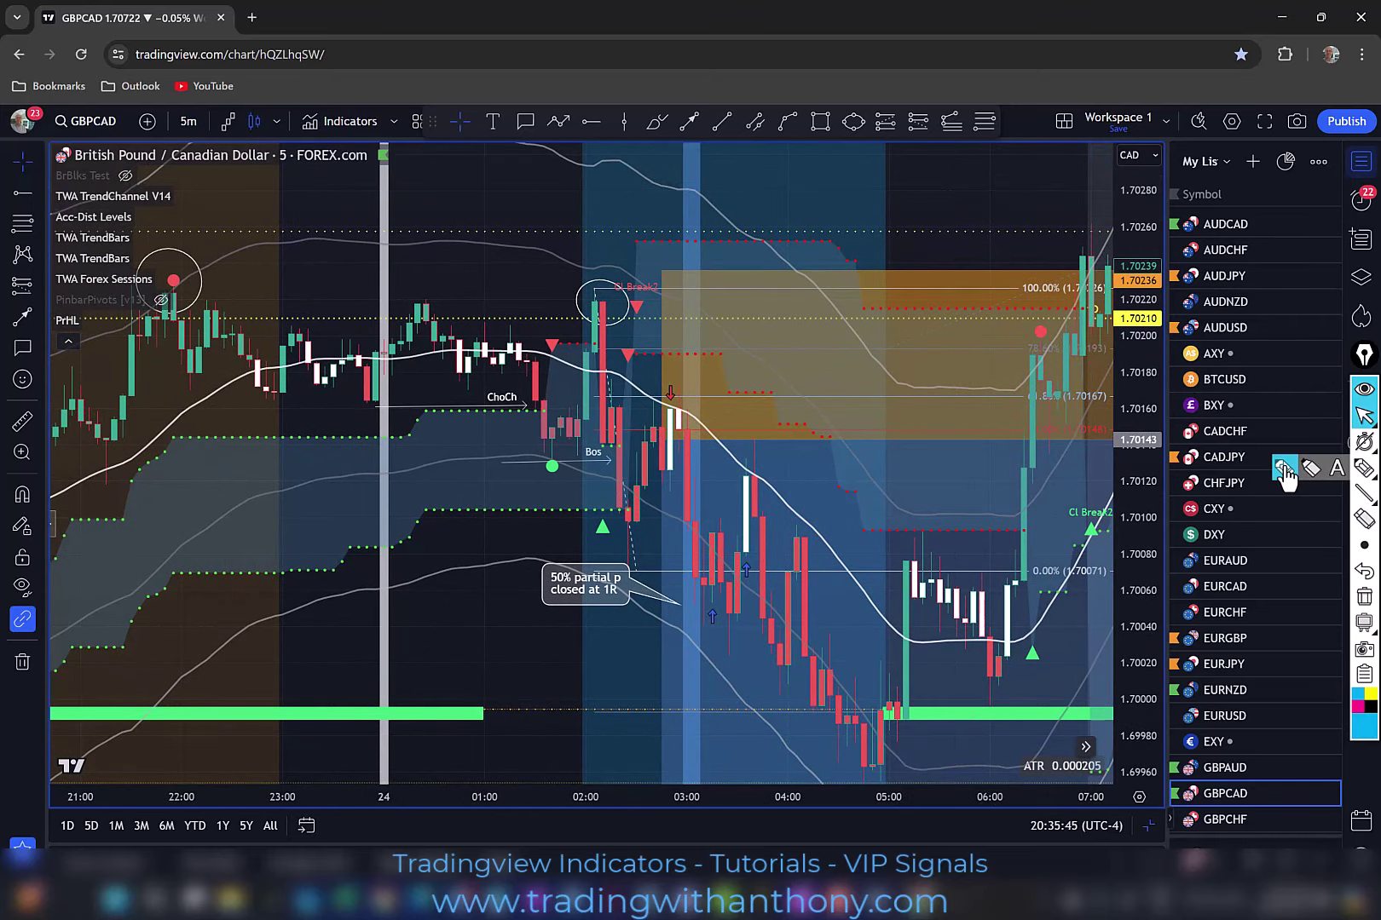
pyautogui.click(1284, 468)
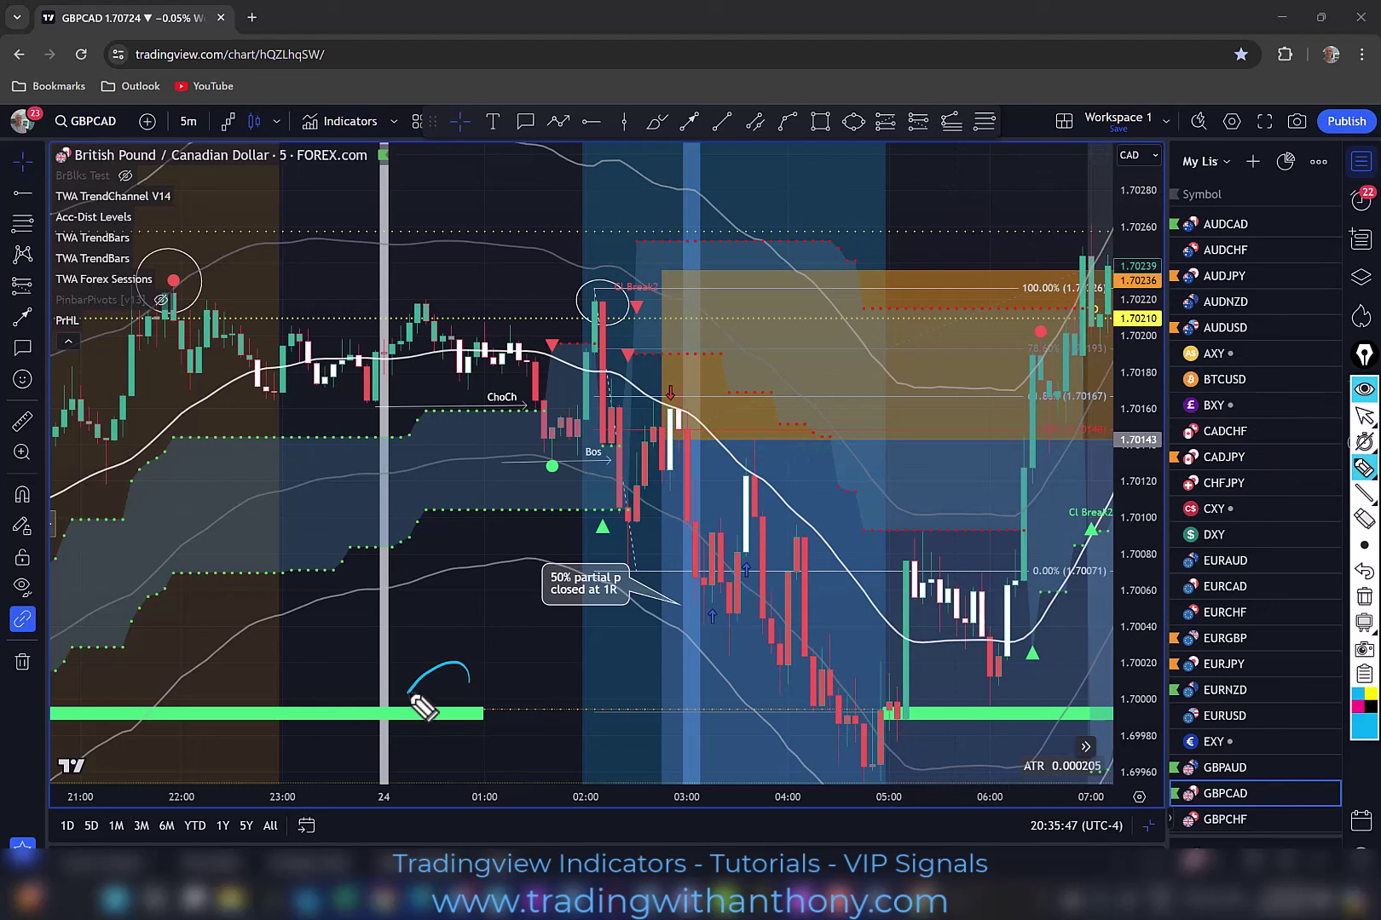
pyautogui.moveTo(409, 695); pyautogui.dragTo(476, 664)
pyautogui.moveTo(409, 629)
pyautogui.mouseDown()
pyautogui.moveTo(437, 704)
pyautogui.moveTo(451, 661)
pyautogui.mouseUp()
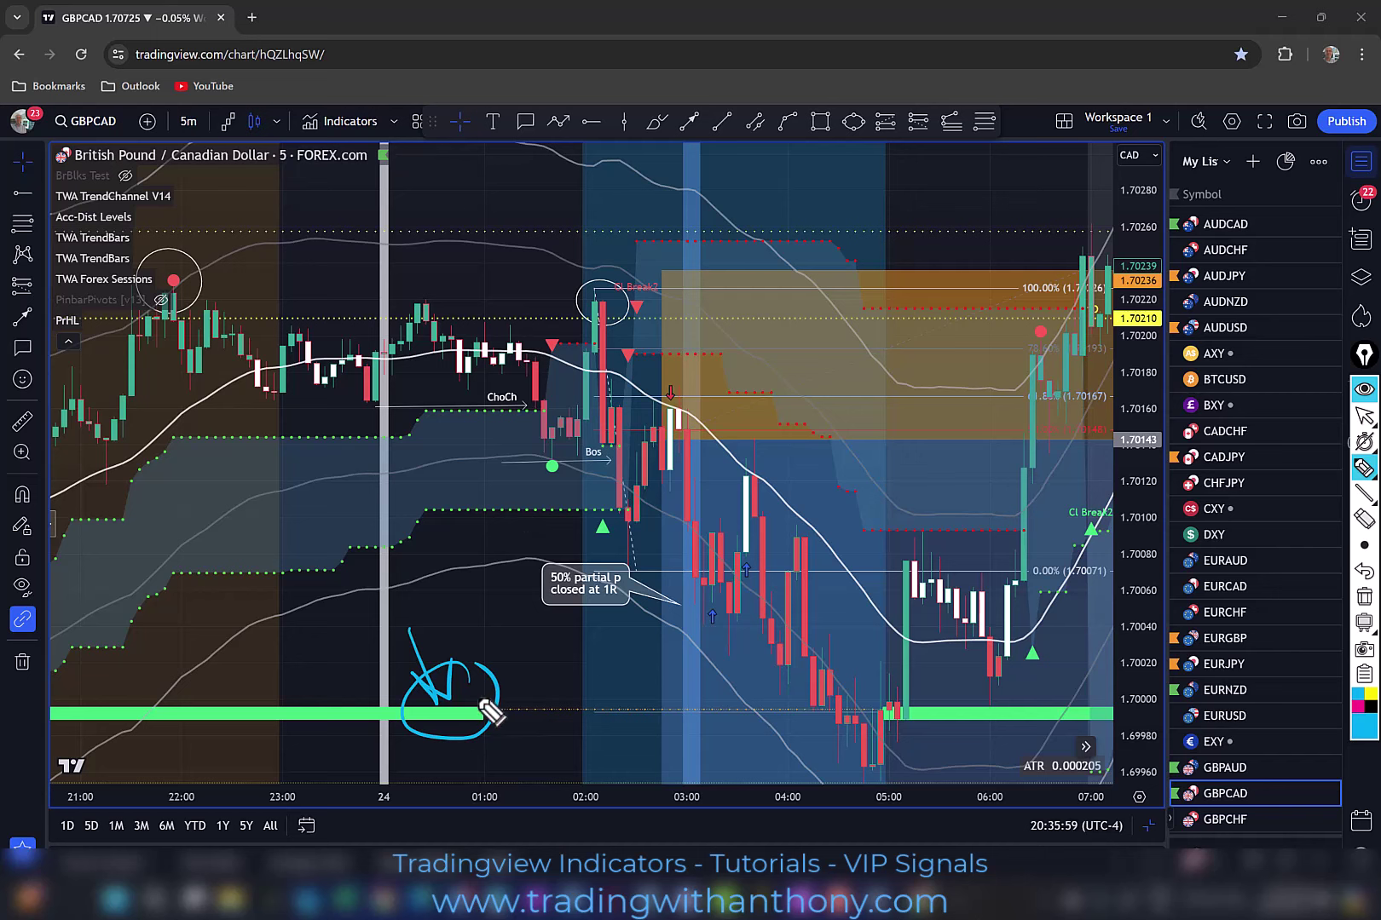
pyautogui.moveTo(482, 704)
pyautogui.mouseDown()
pyautogui.moveTo(427, 673)
pyautogui.moveTo(482, 708)
pyautogui.mouseUp()
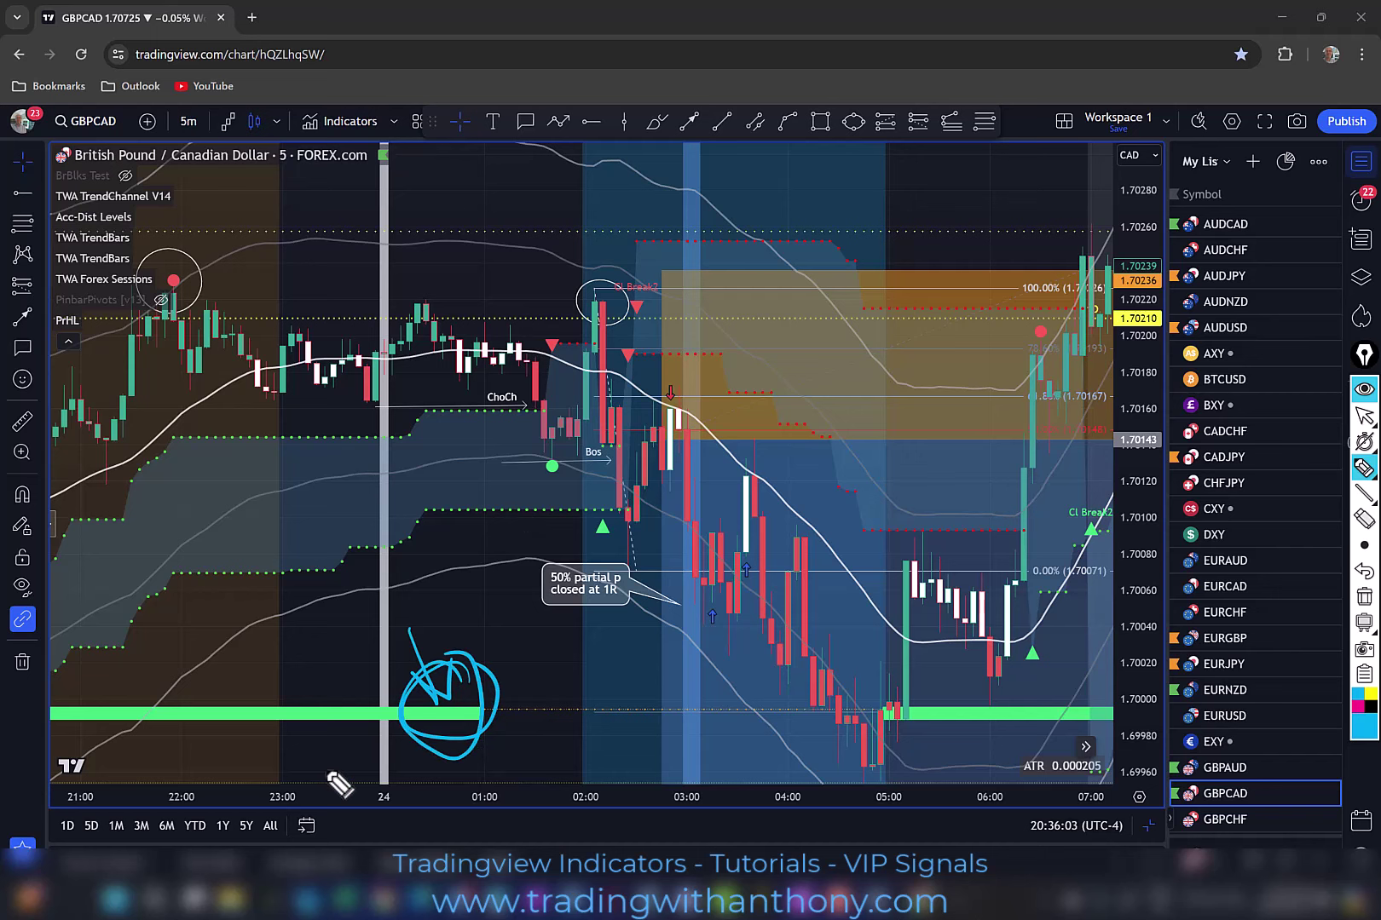
# - Sketch a curved arrow from the circled 22:00 dot to the short position, and circle the entry arrow and both blue exit arrows
pyautogui.moveTo(183, 250)
pyautogui.mouseDown()
pyautogui.moveTo(564, 241)
pyautogui.moveTo(746, 252)
pyautogui.moveTo(686, 299)
pyautogui.mouseUp()
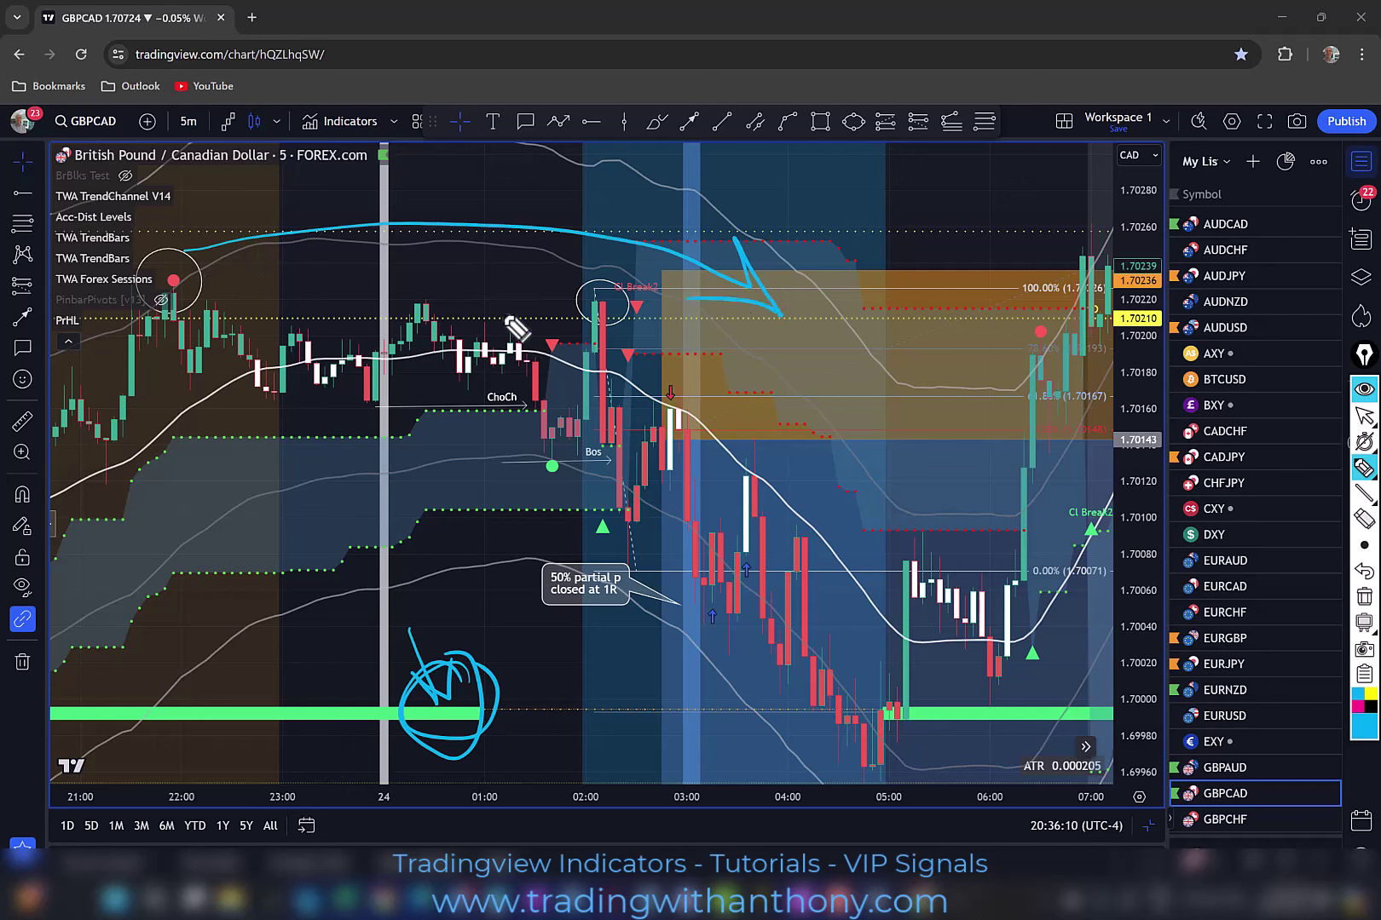
pyautogui.moveTo(675, 388); pyautogui.dragTo(727, 393)
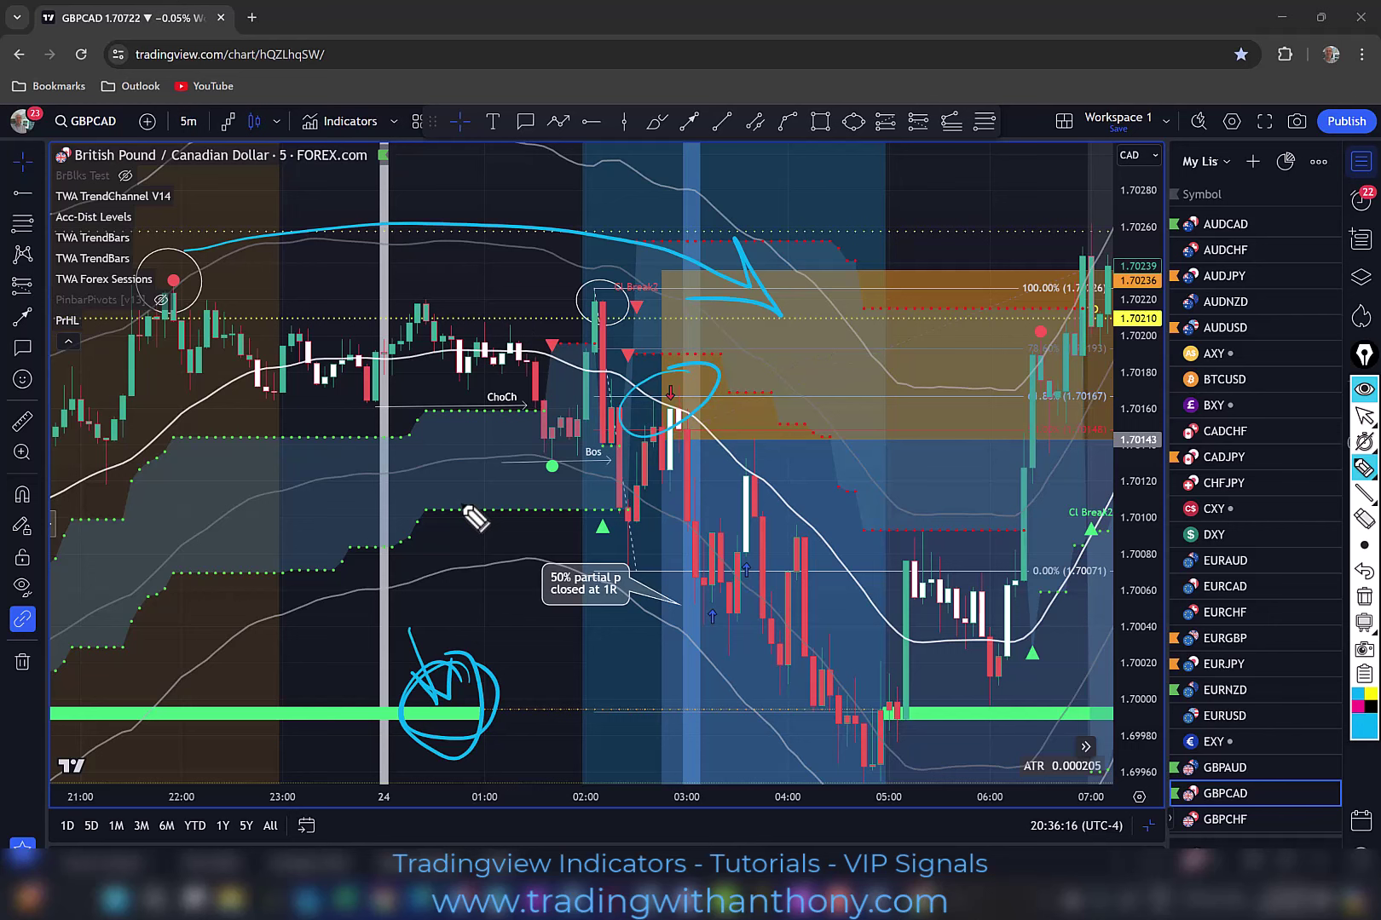
pyautogui.moveTo(725, 584); pyautogui.dragTo(692, 652)
pyautogui.moveTo(757, 554); pyautogui.dragTo(724, 601)
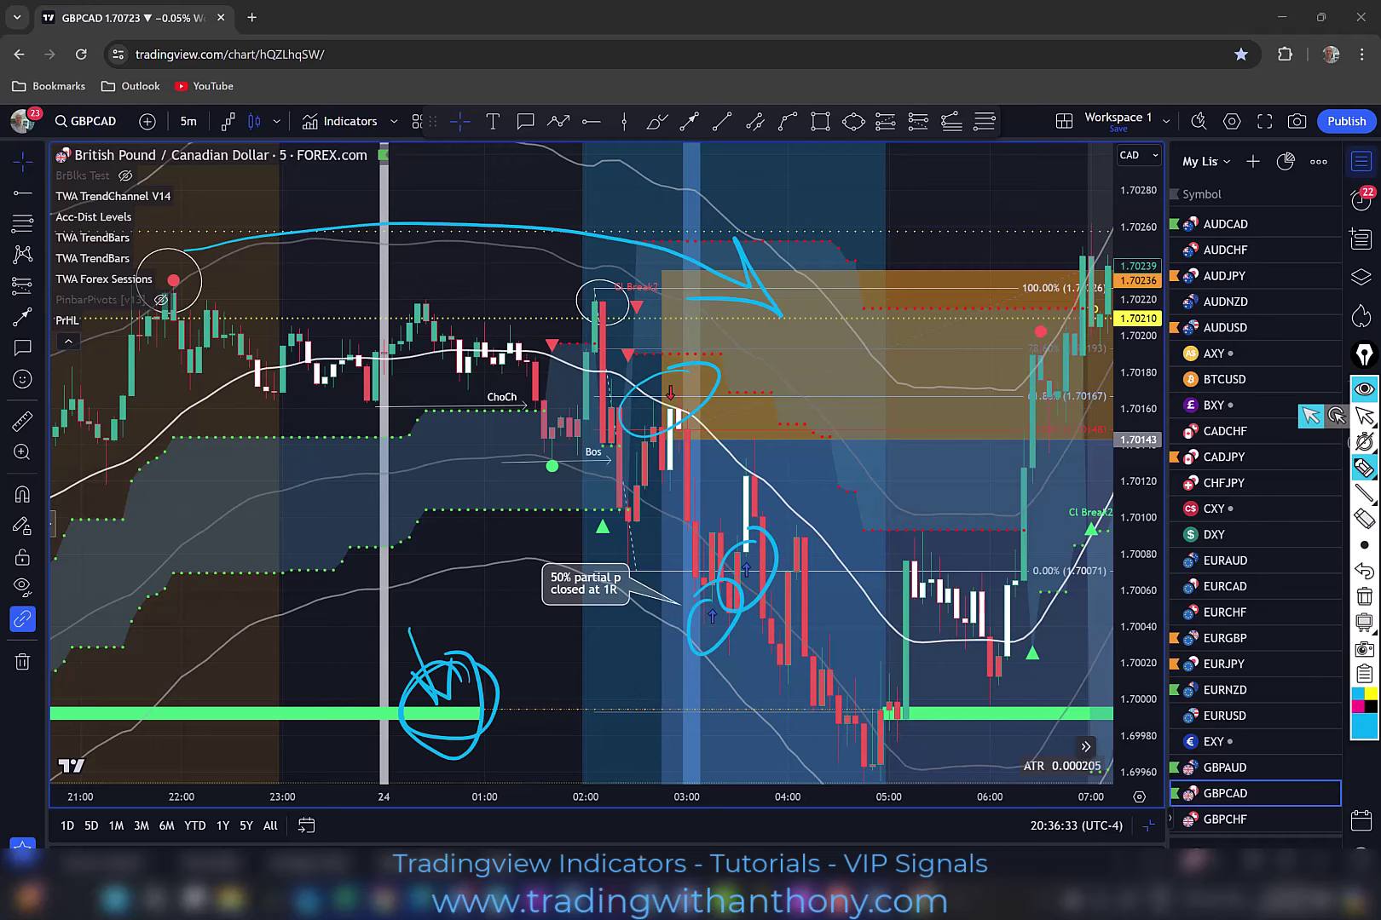
# - Clear the freehand sketches and move the "50% partial p closed at 1R" callout box to about 01:20 at 1.70088
pyautogui.click(1364, 594)
pyautogui.moveTo(494, 613)
pyautogui.mouseDown()
pyautogui.moveTo(400, 468)
pyautogui.moveTo(675, 599)
pyautogui.mouseUp()
pyautogui.moveTo(1142, 512); pyautogui.dragTo(1180, 324)
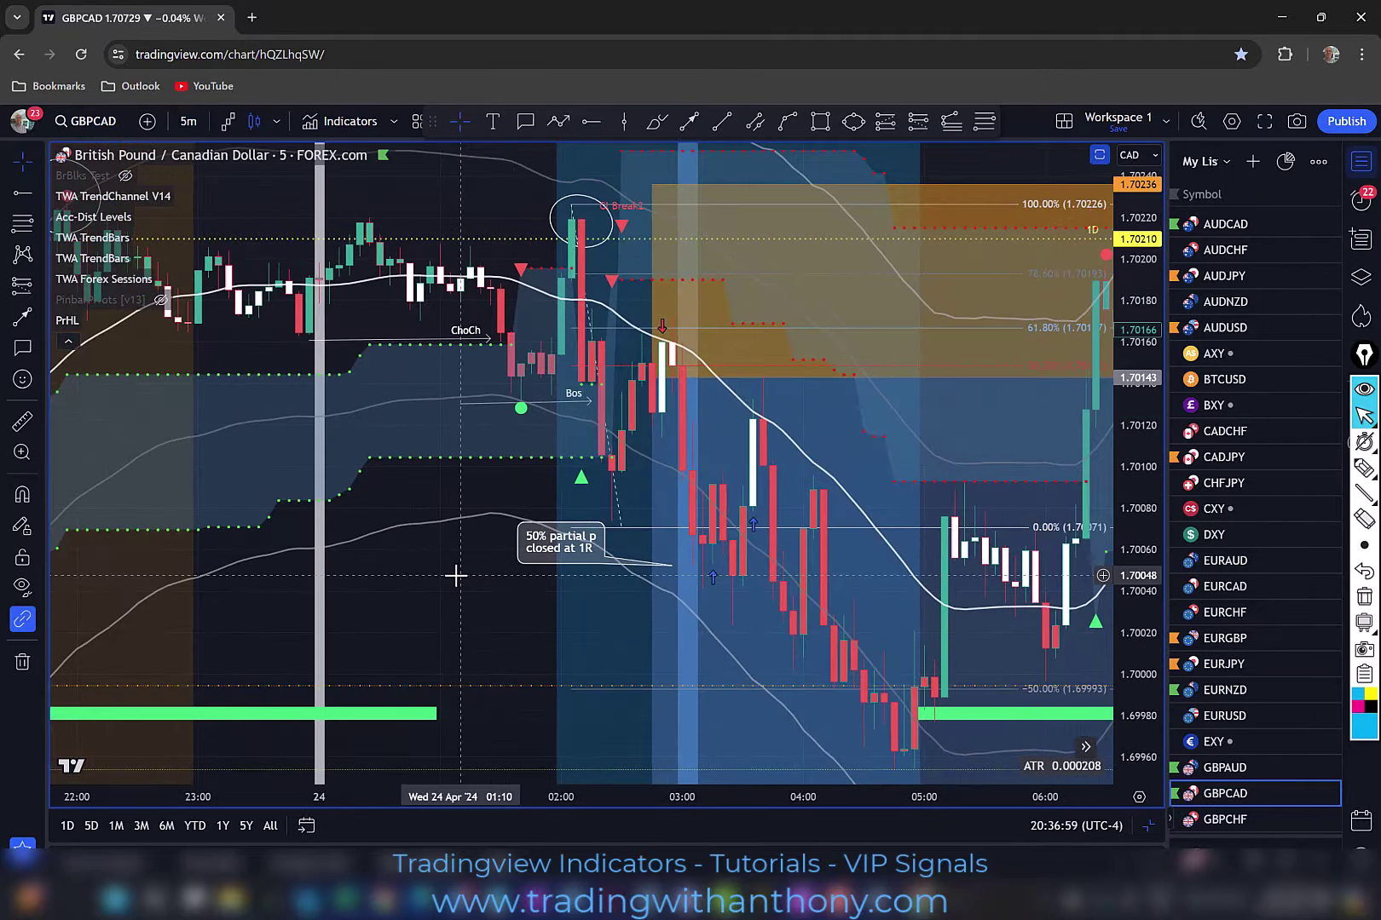
pyautogui.scroll(-1, 461, 576)
pyautogui.moveTo(480, 576); pyautogui.dragTo(471, 605)
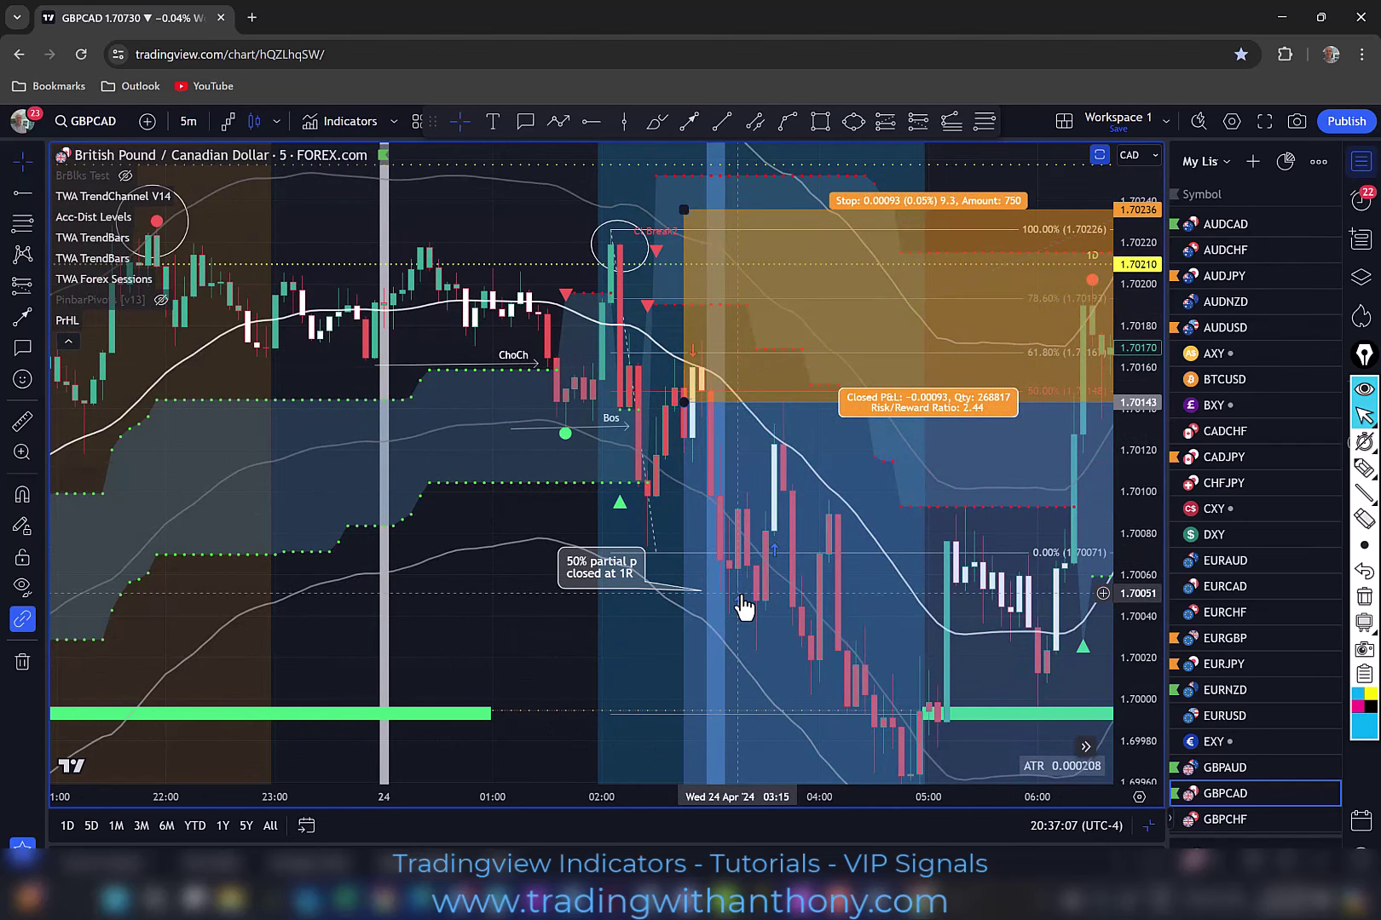
pyautogui.moveTo(586, 567); pyautogui.dragTo(514, 515)
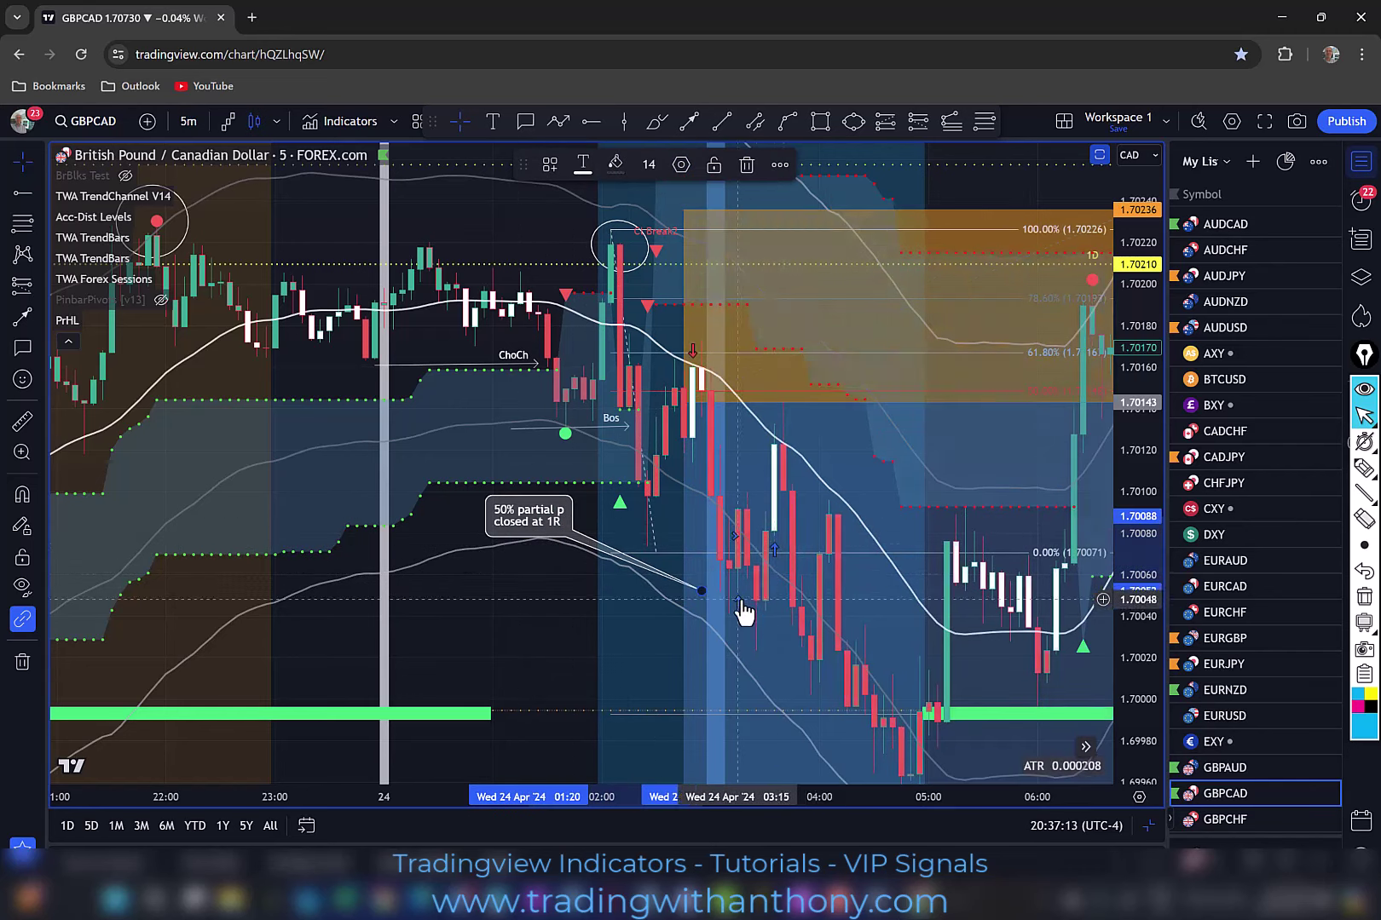
# - Switch the chart to XAUUSD from the watchlist
pyautogui.moveTo(523, 622); pyautogui.dragTo(517, 645)
pyautogui.scroll(-2, 545, 640)
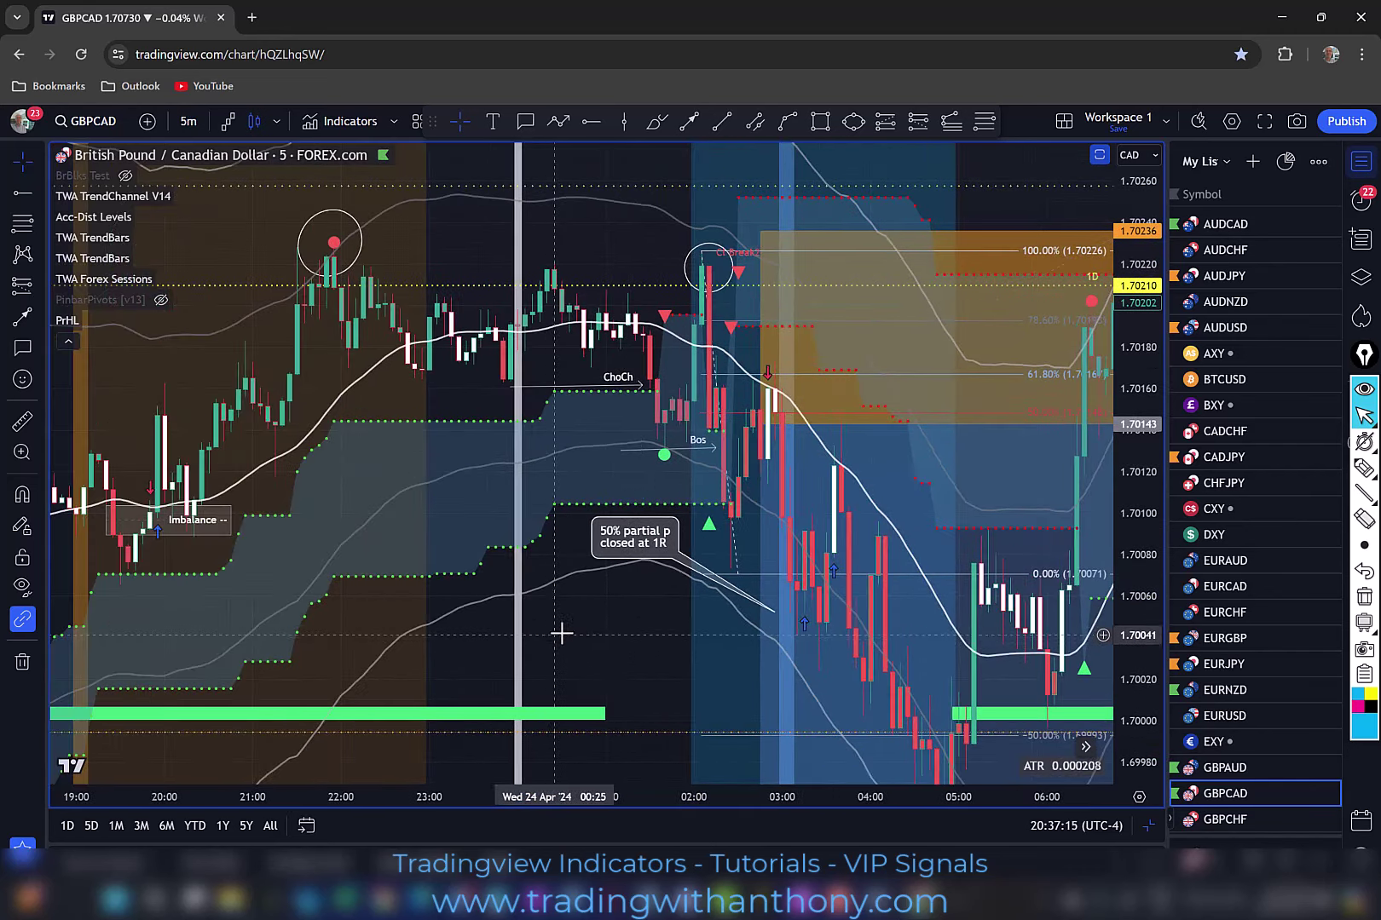
pyautogui.moveTo(603, 624); pyautogui.dragTo(550, 627)
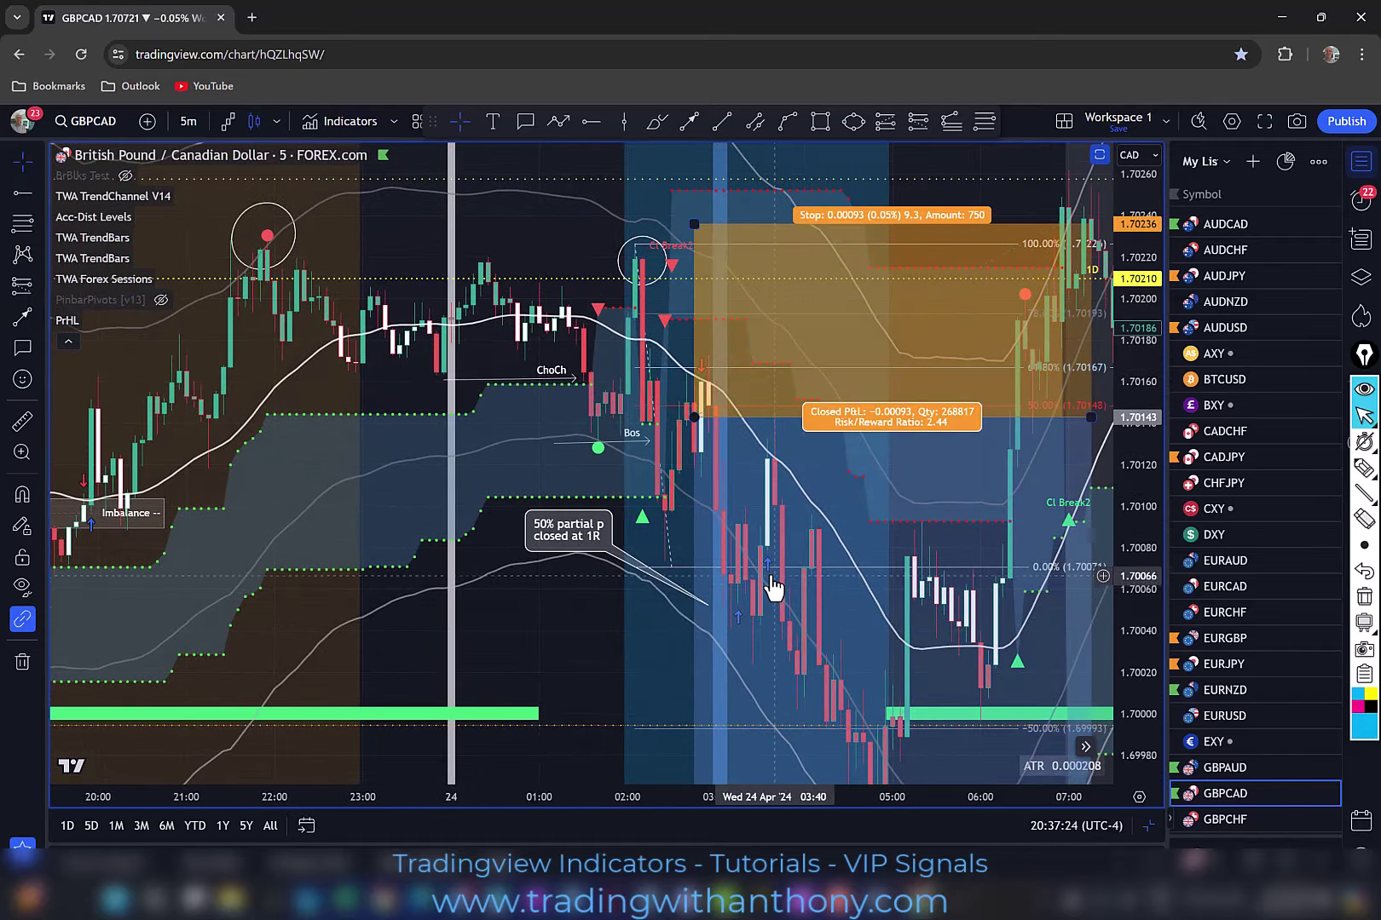
pyautogui.moveTo(544, 629); pyautogui.dragTo(713, 637)
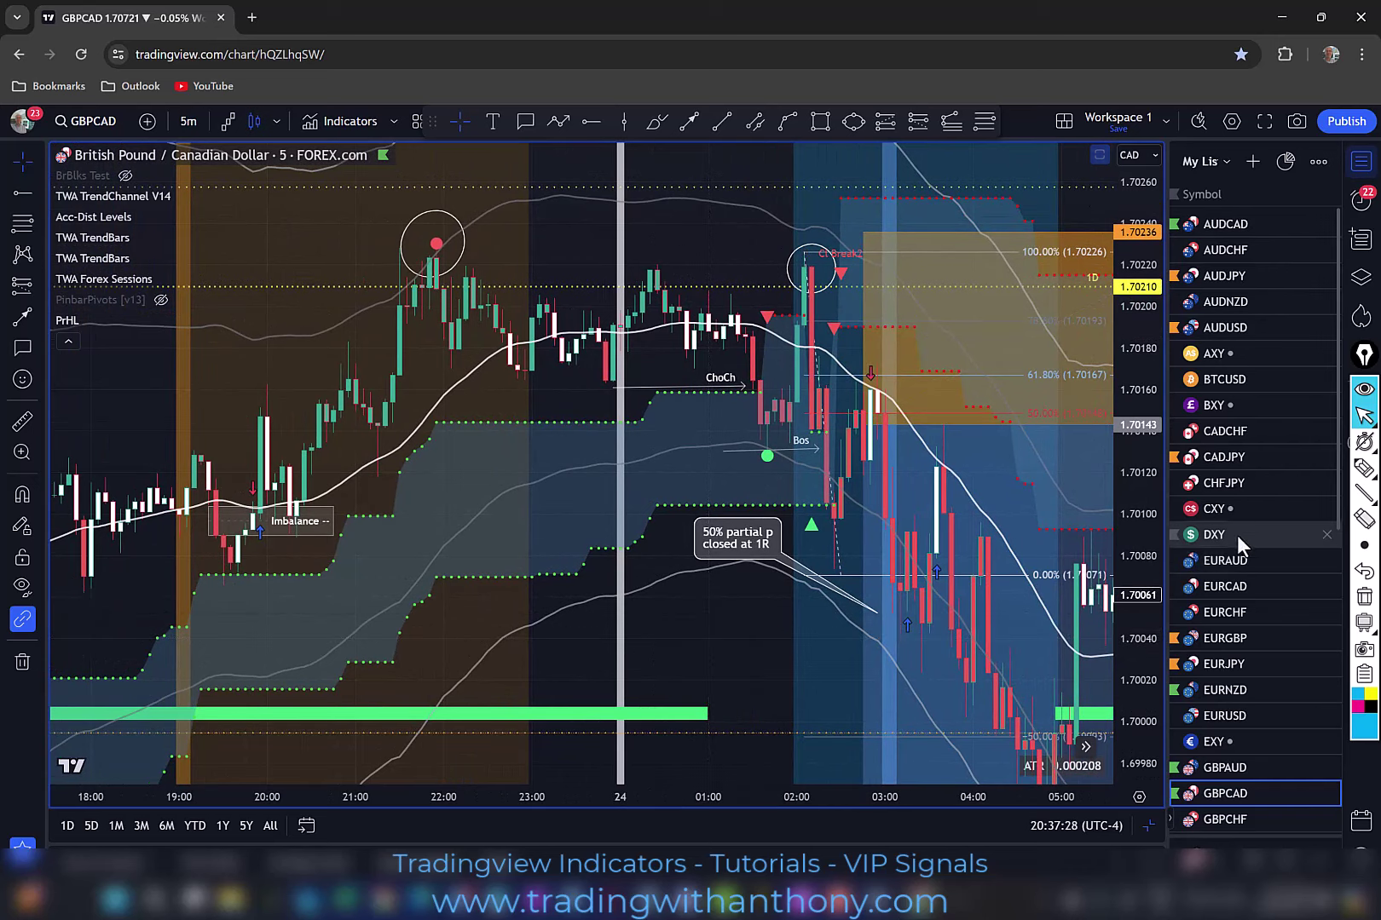
pyautogui.scroll(-6, 1242, 532)
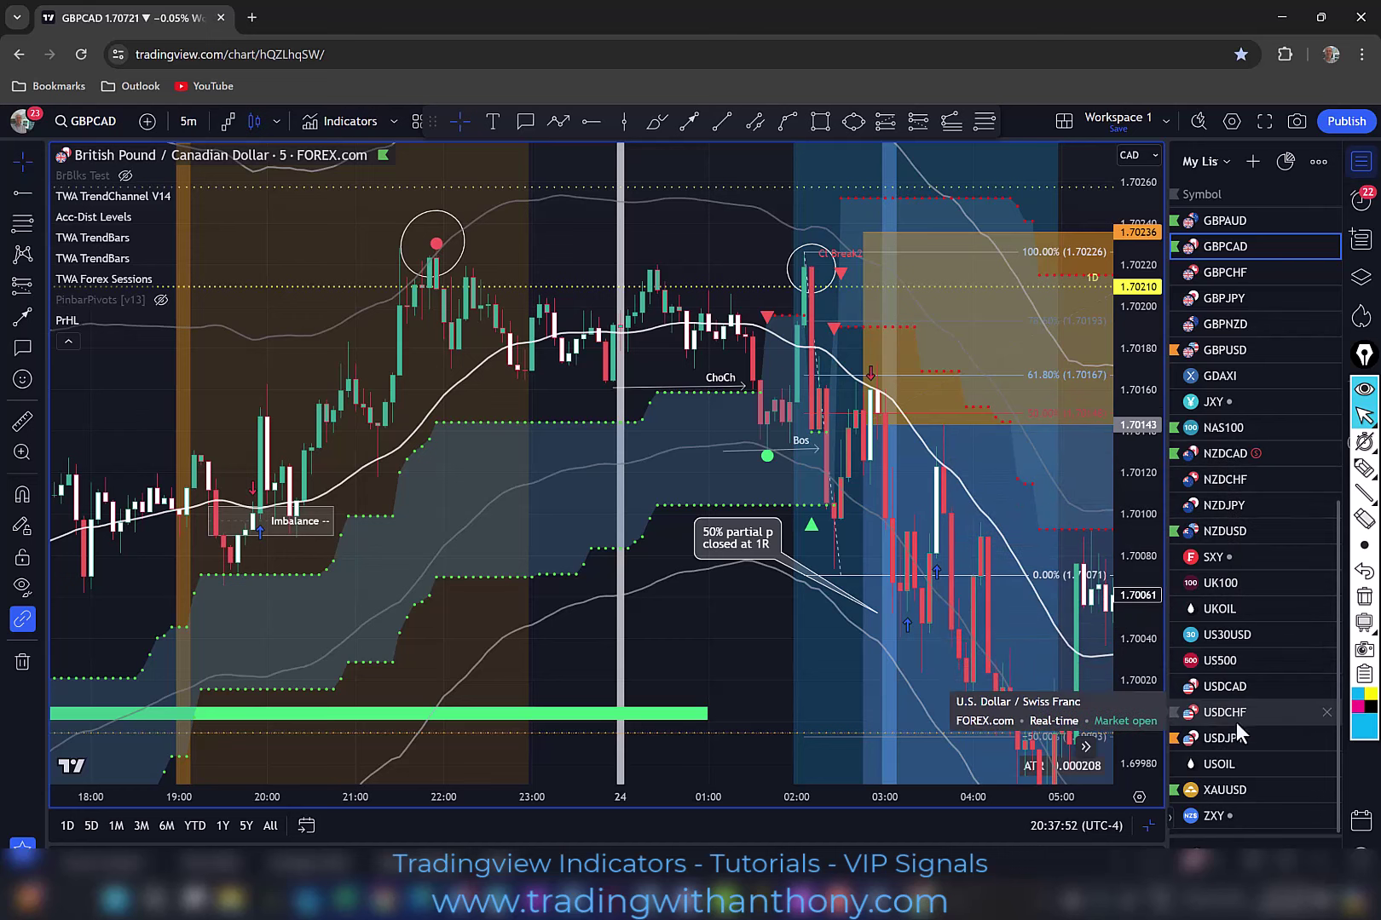
pyautogui.click(1222, 791)
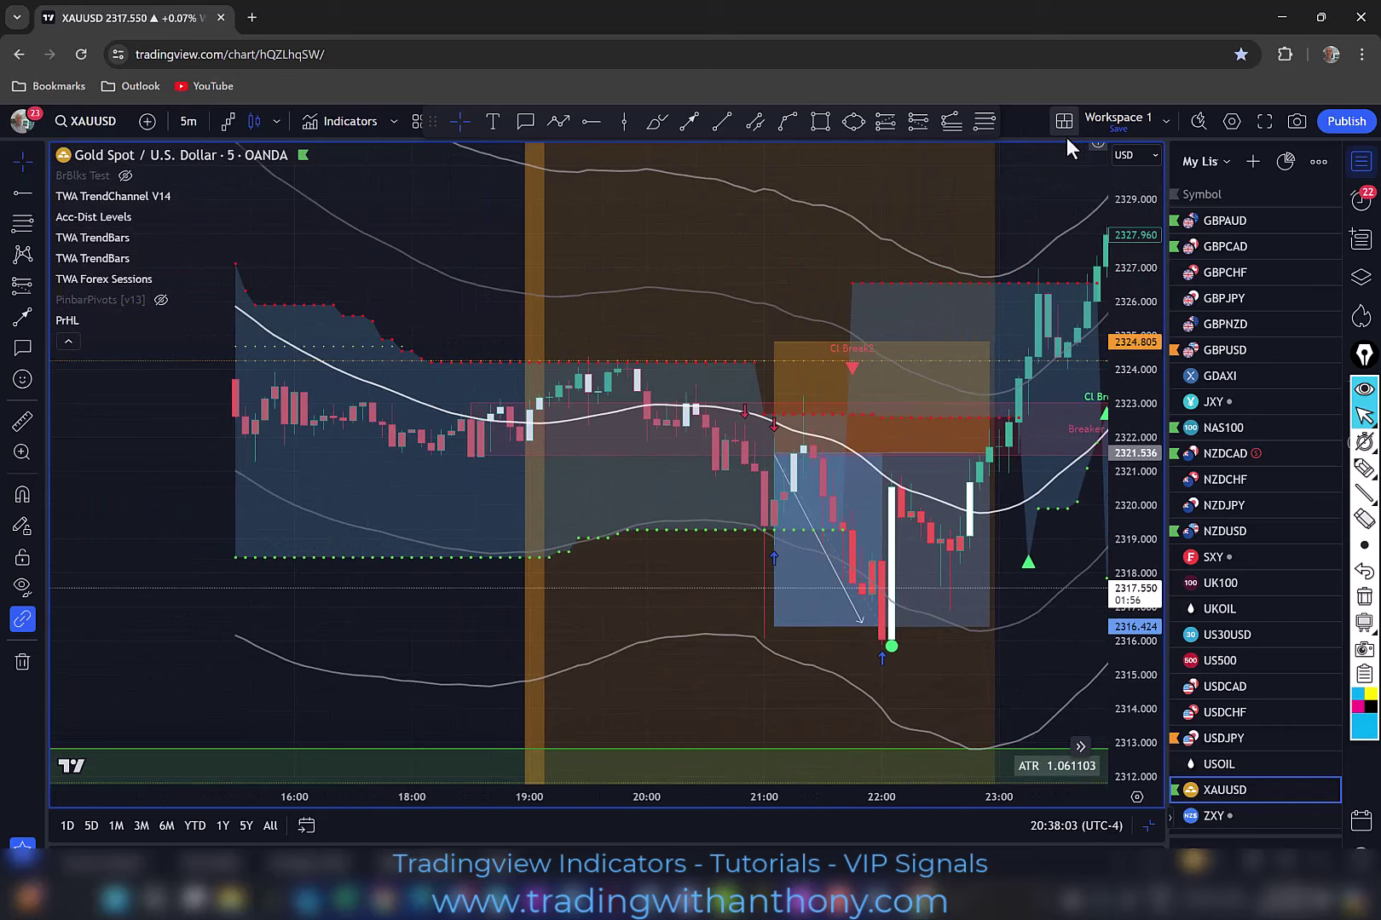
# - Bracket the XAUUSD range between 16:00 and 18:30 with freehand lines, circle the swing high near 19:40, and mark the drop after it
pyautogui.moveTo(1065, 139); pyautogui.dragTo(1062, 129)
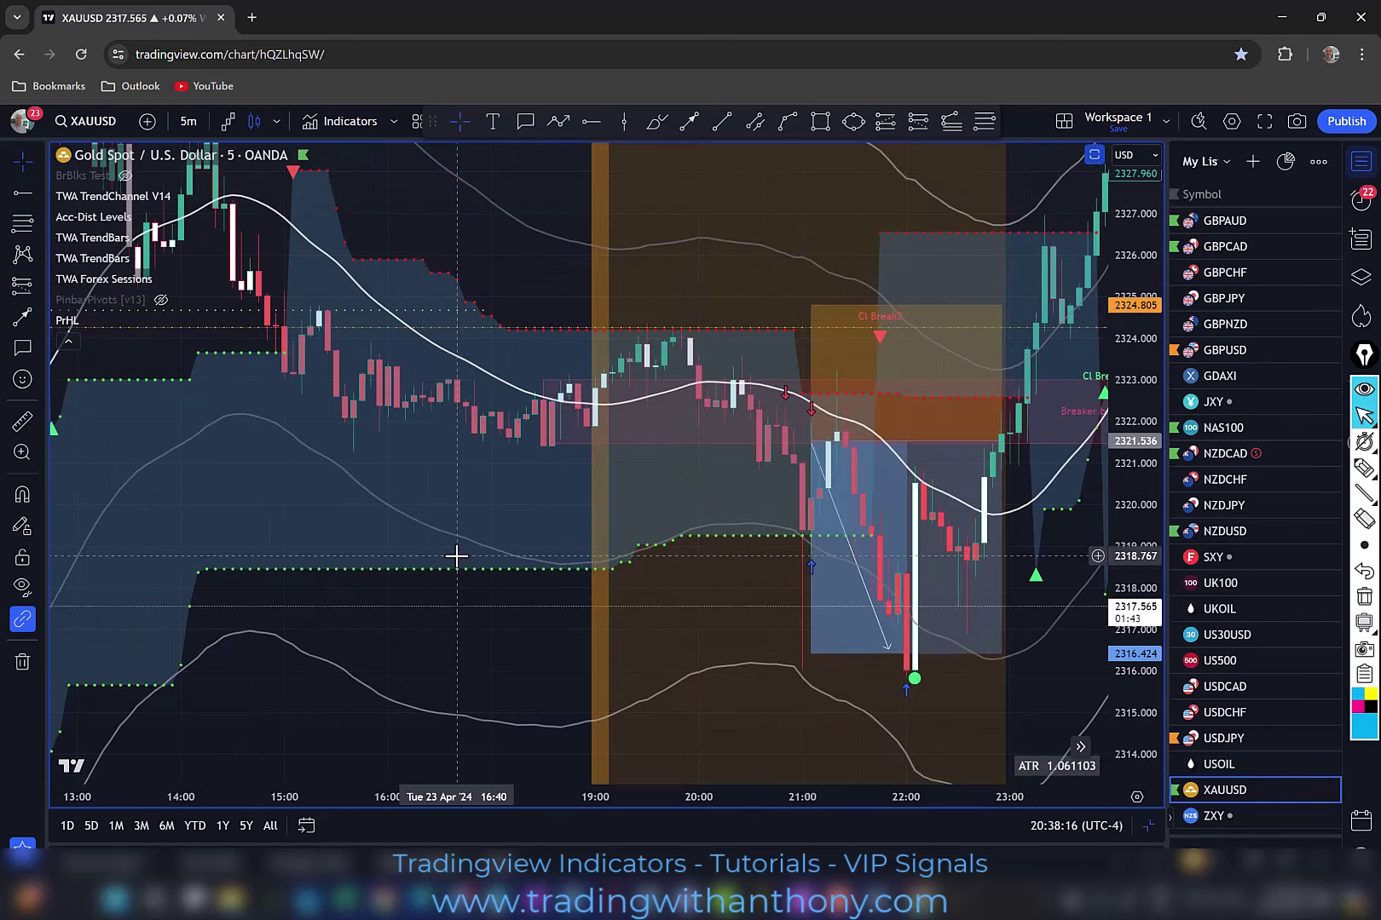
pyautogui.scroll(-2, 499, 277)
pyautogui.moveTo(543, 281); pyautogui.dragTo(548, 391)
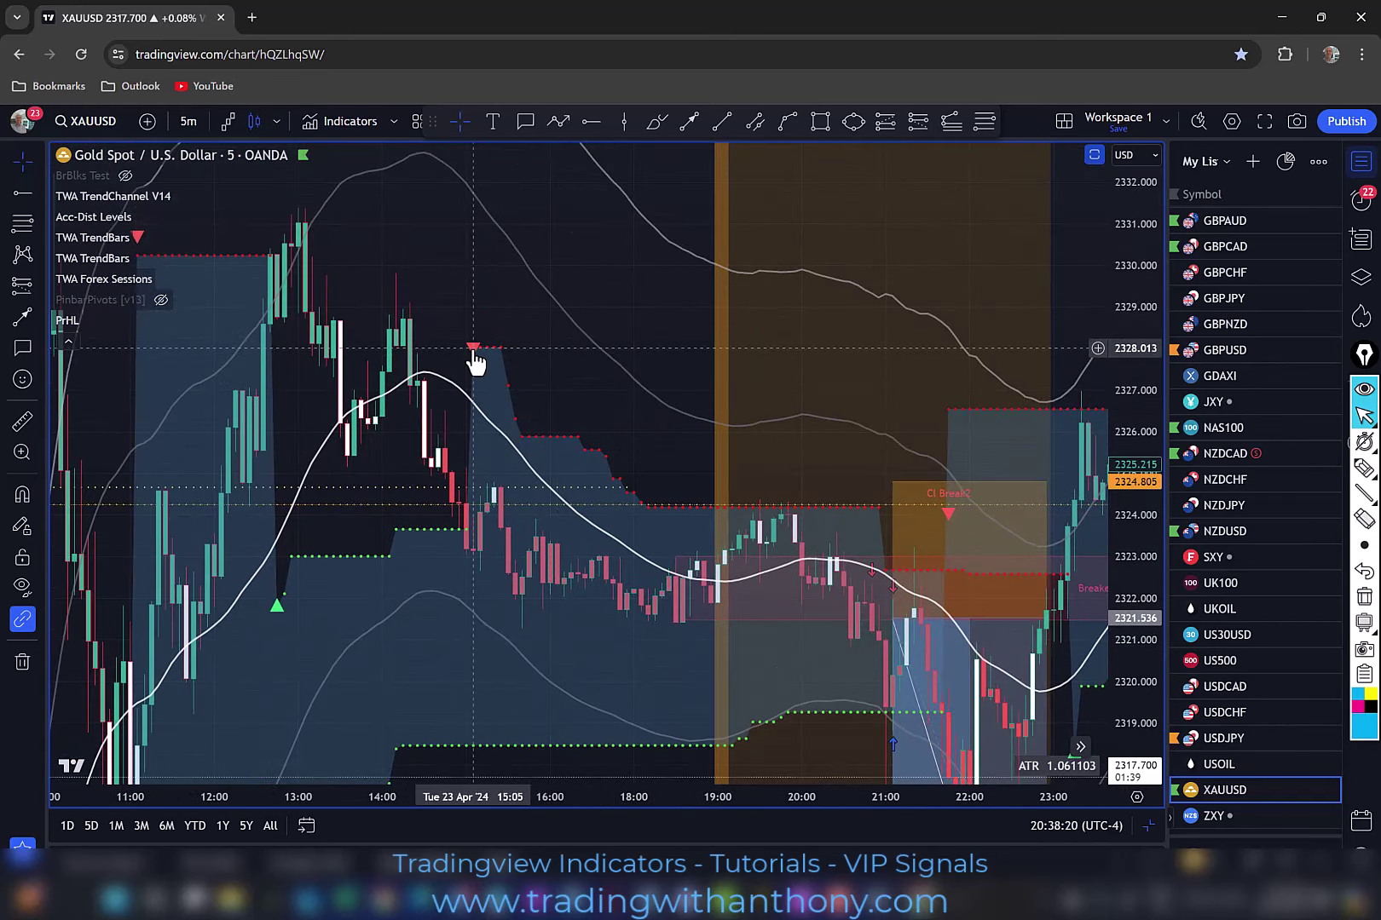
pyautogui.scroll(2, 604, 425)
pyautogui.moveTo(577, 416); pyautogui.dragTo(468, 311)
pyautogui.scroll(-1, 423, 257)
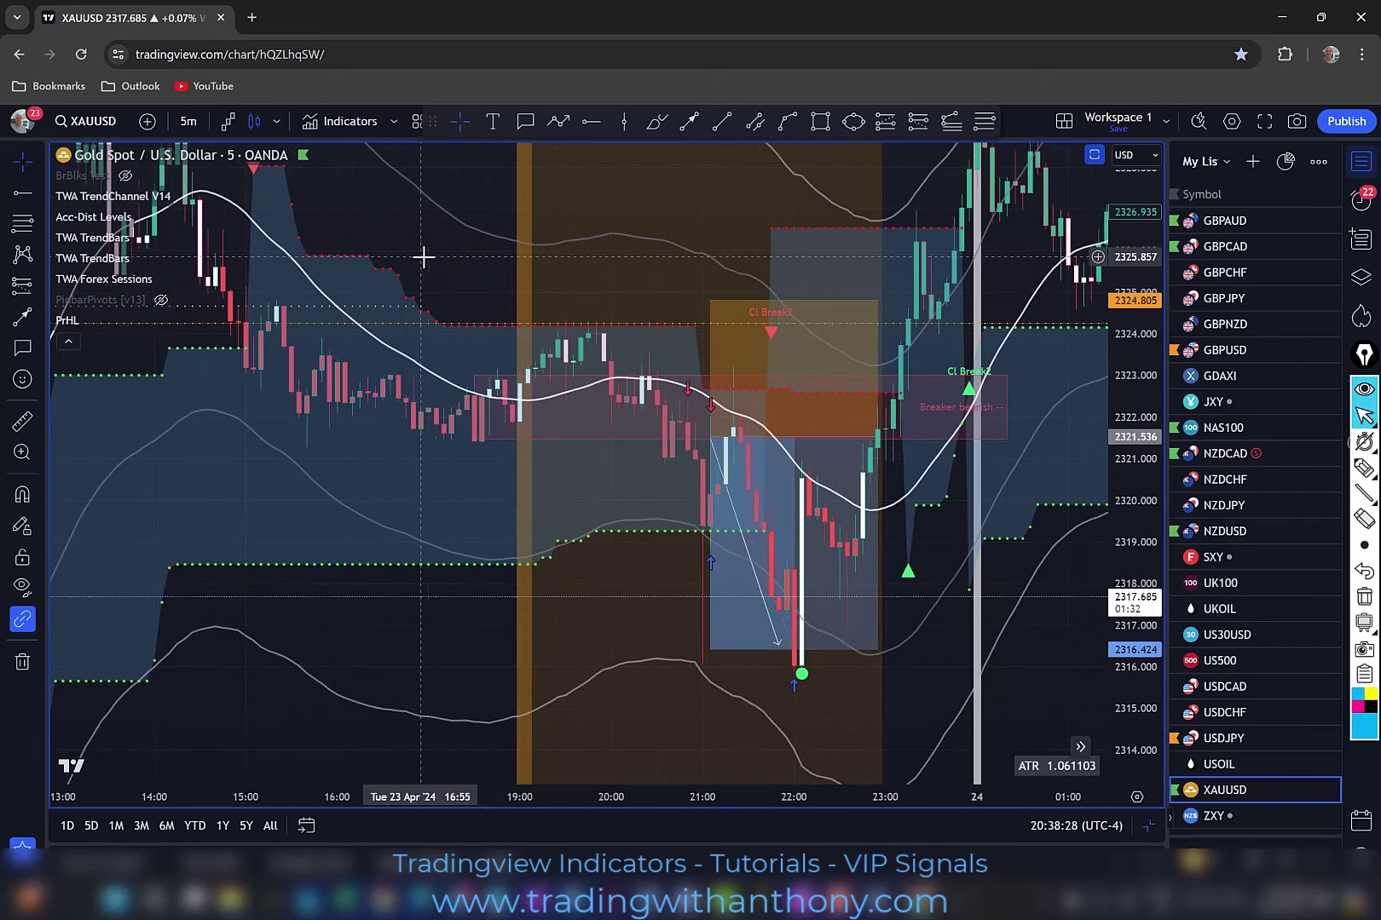
pyautogui.moveTo(431, 259); pyautogui.dragTo(440, 296)
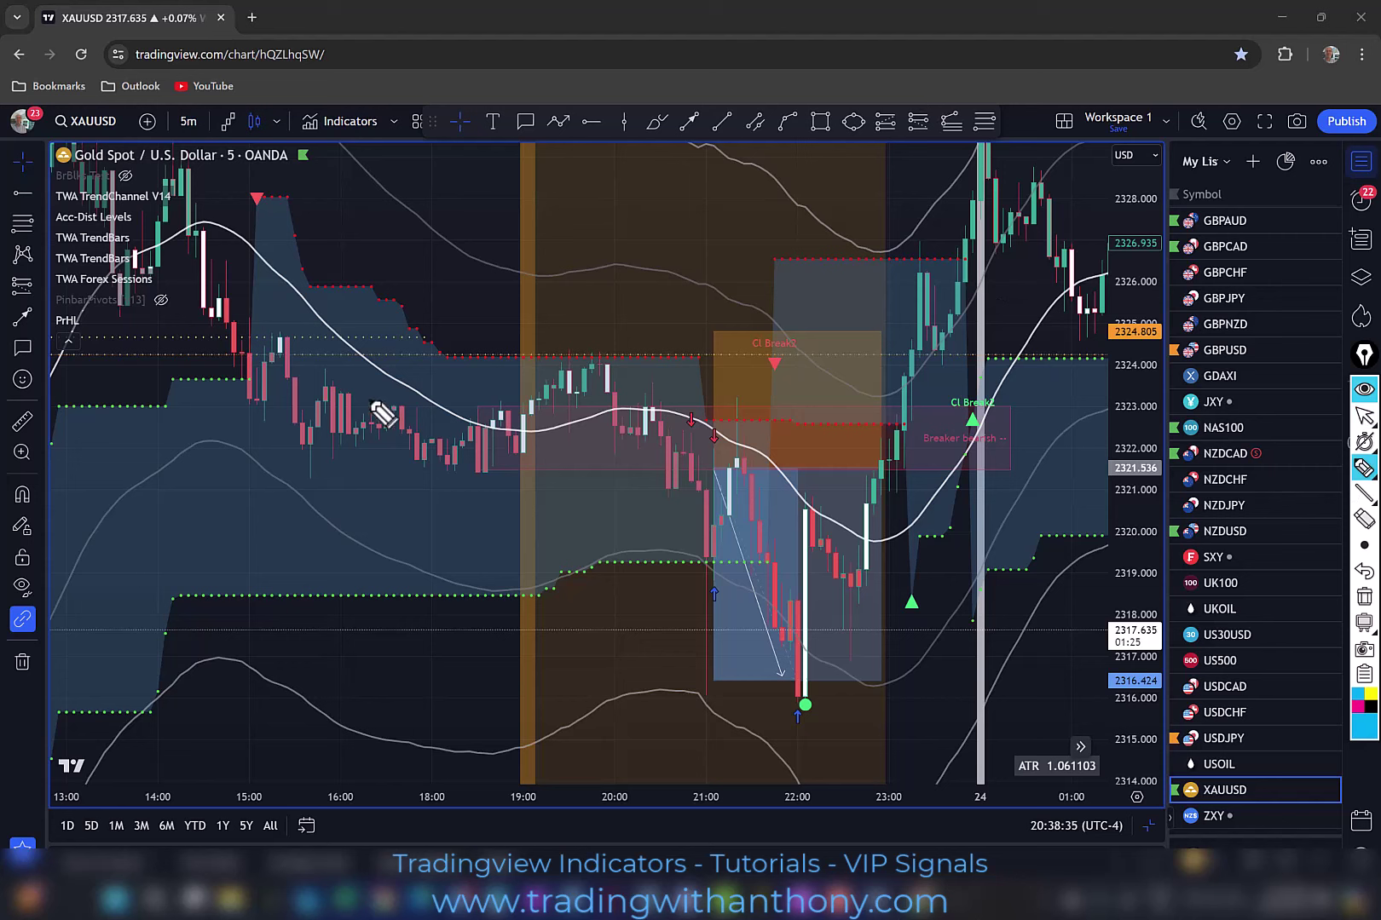
pyautogui.moveTo(338, 403)
pyautogui.mouseDown()
pyautogui.moveTo(488, 401)
pyautogui.moveTo(390, 393)
pyautogui.mouseUp()
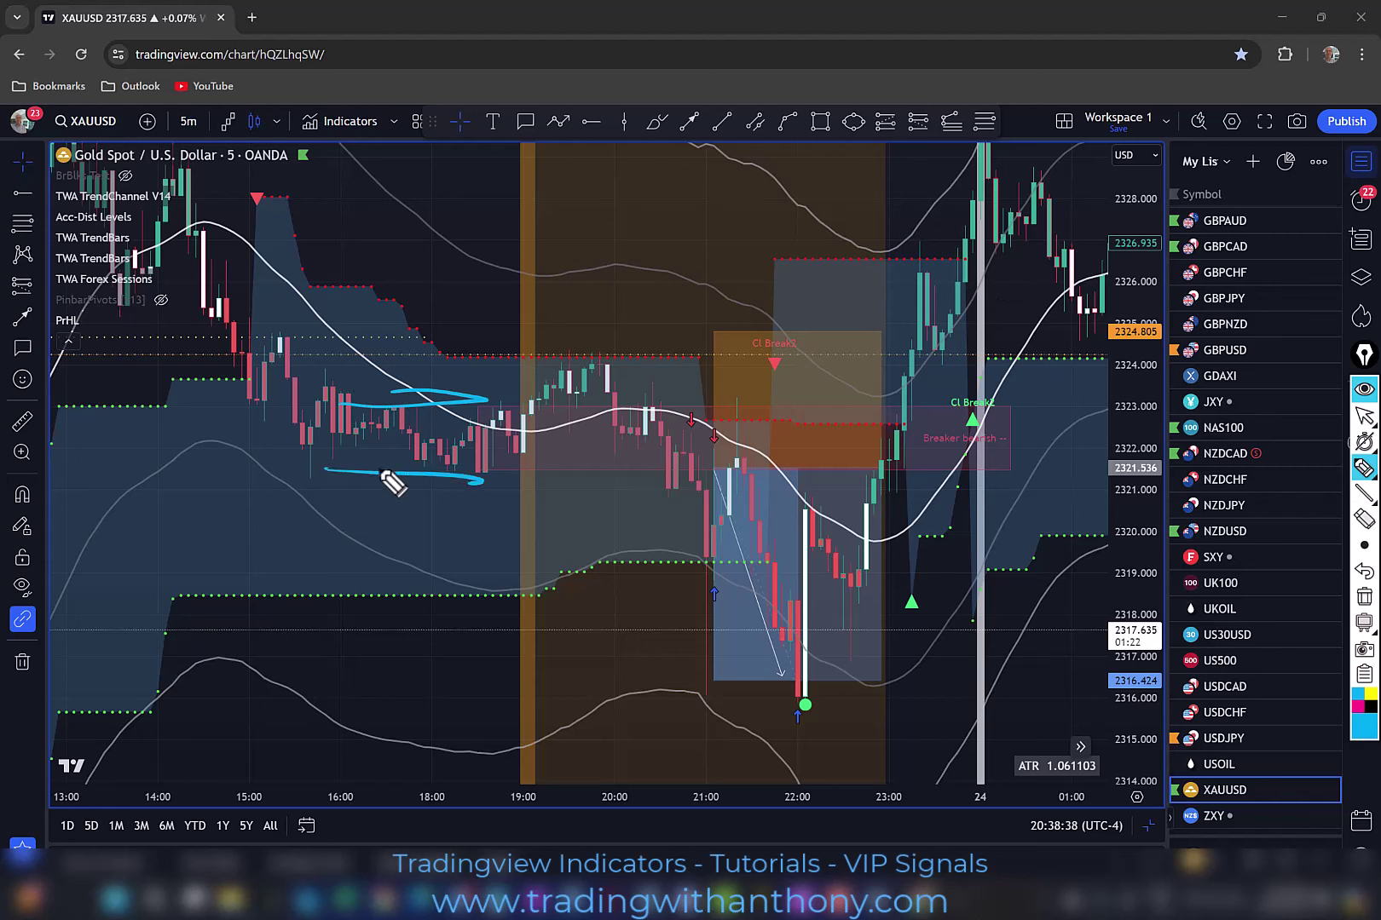
pyautogui.moveTo(577, 333); pyautogui.dragTo(600, 333)
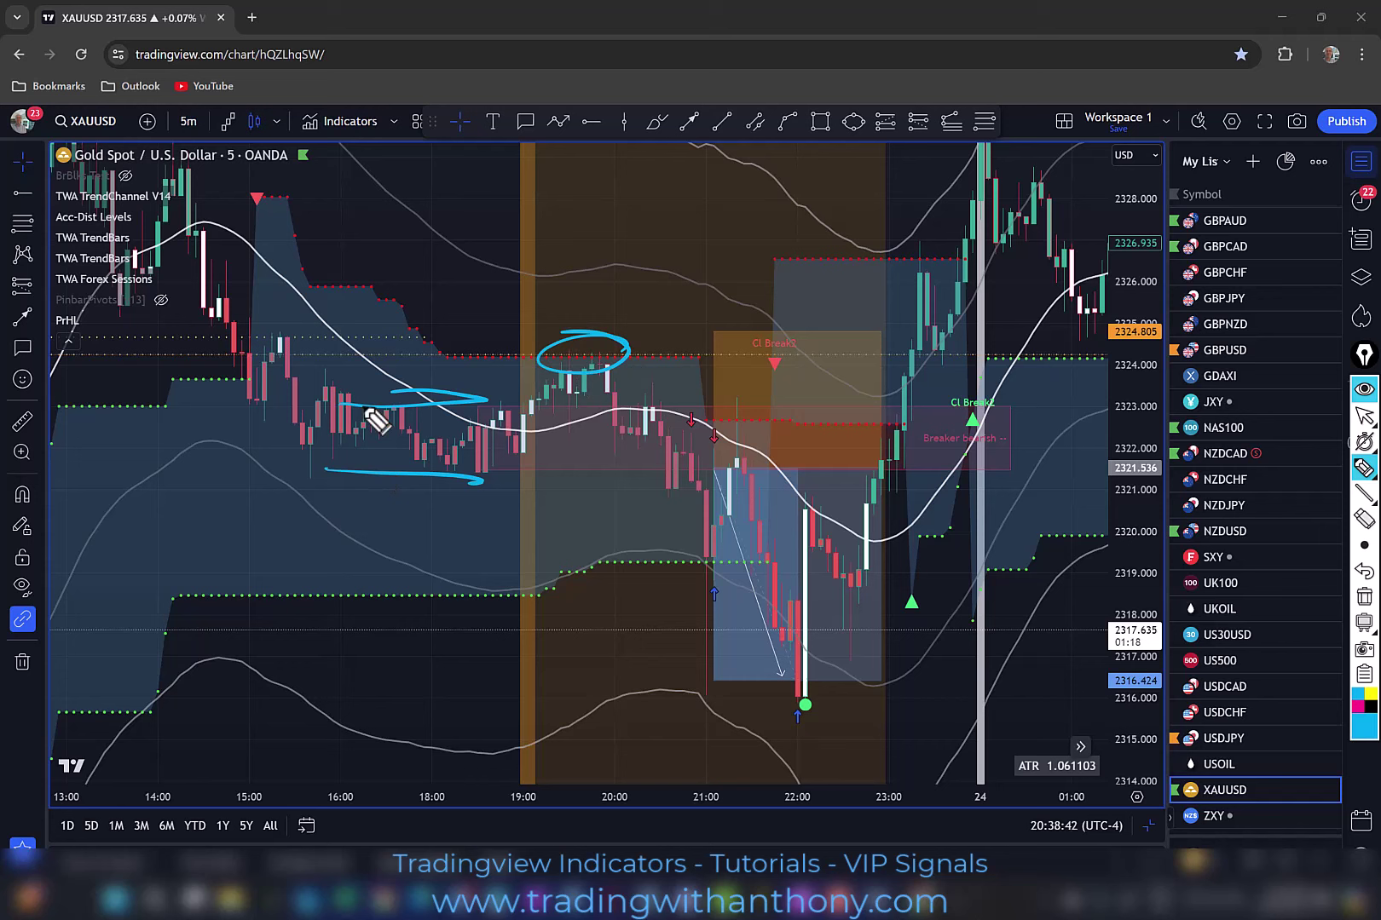
pyautogui.moveTo(569, 412)
pyautogui.mouseDown()
pyautogui.moveTo(614, 527)
pyautogui.moveTo(652, 498)
pyautogui.mouseUp()
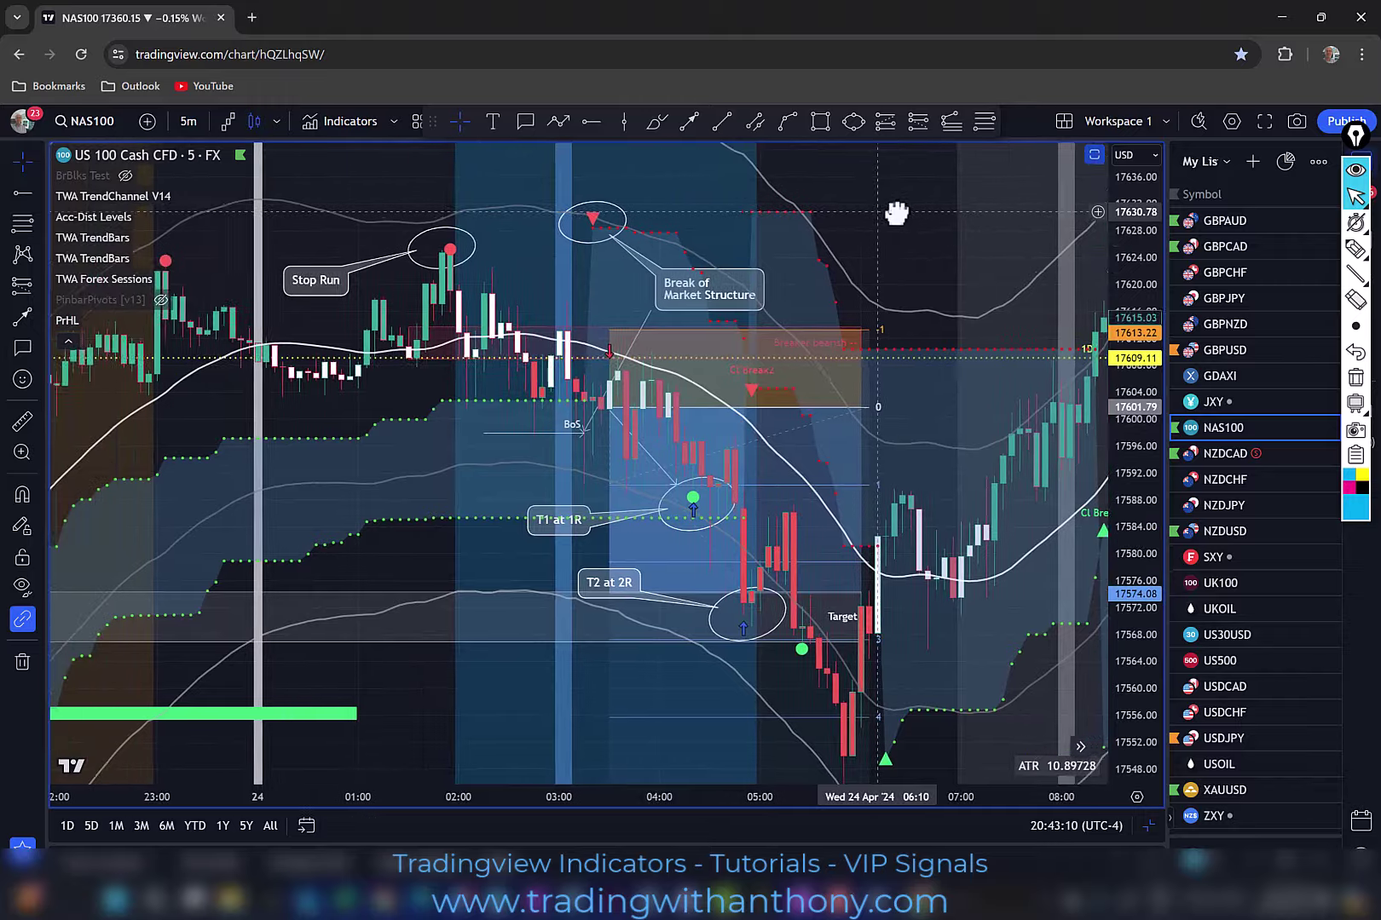
# - On the NAS100 chart, sketch a line along the highs between 23:30 and 01:20, and circle the red Stop Run dot
pyautogui.moveTo(894, 216); pyautogui.dragTo(922, 204)
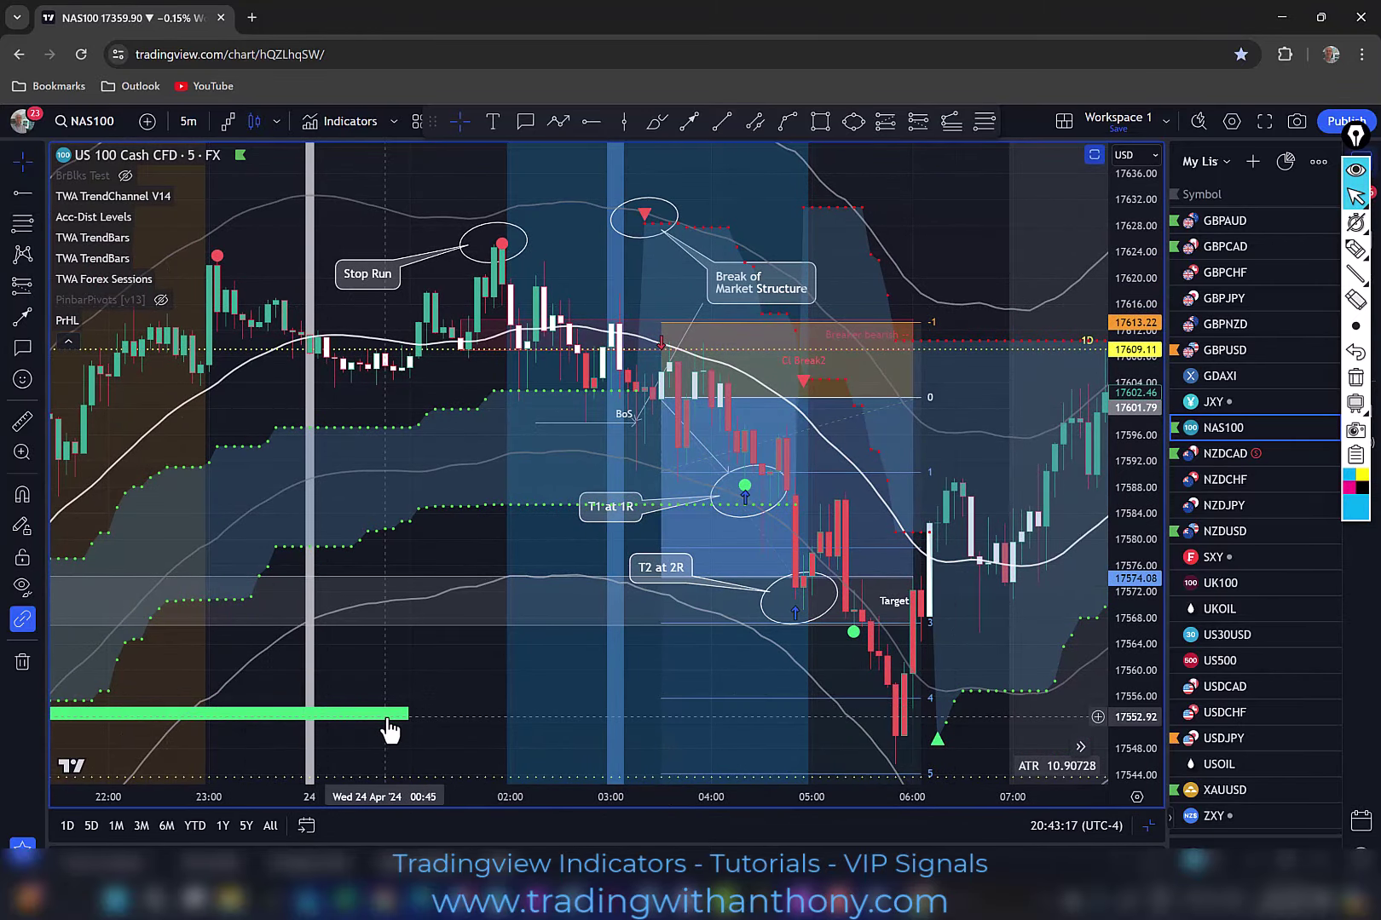
pyautogui.moveTo(440, 674); pyautogui.dragTo(456, 662)
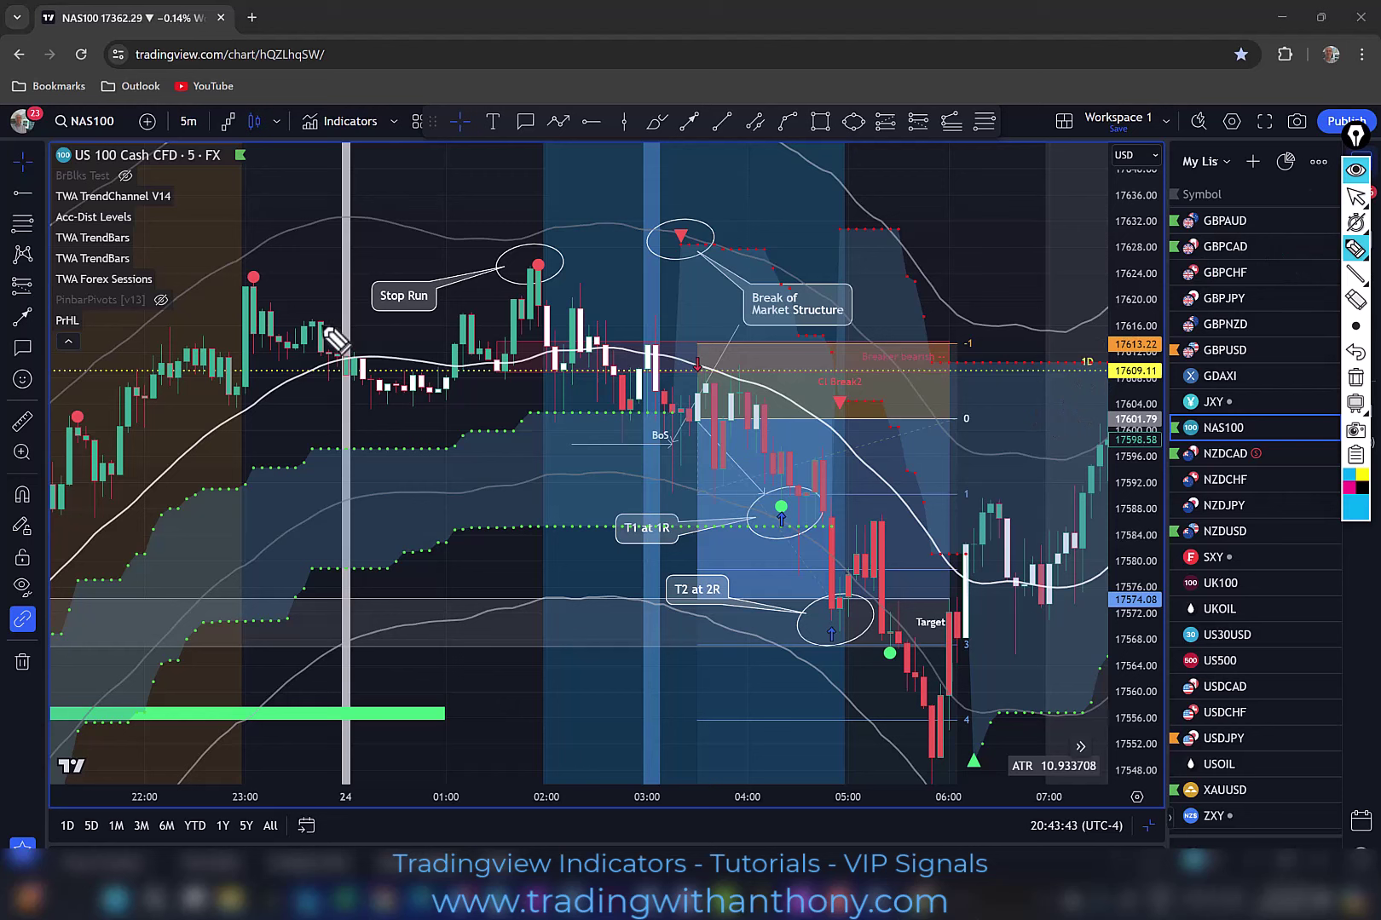
pyautogui.moveTo(328, 332); pyautogui.dragTo(403, 322)
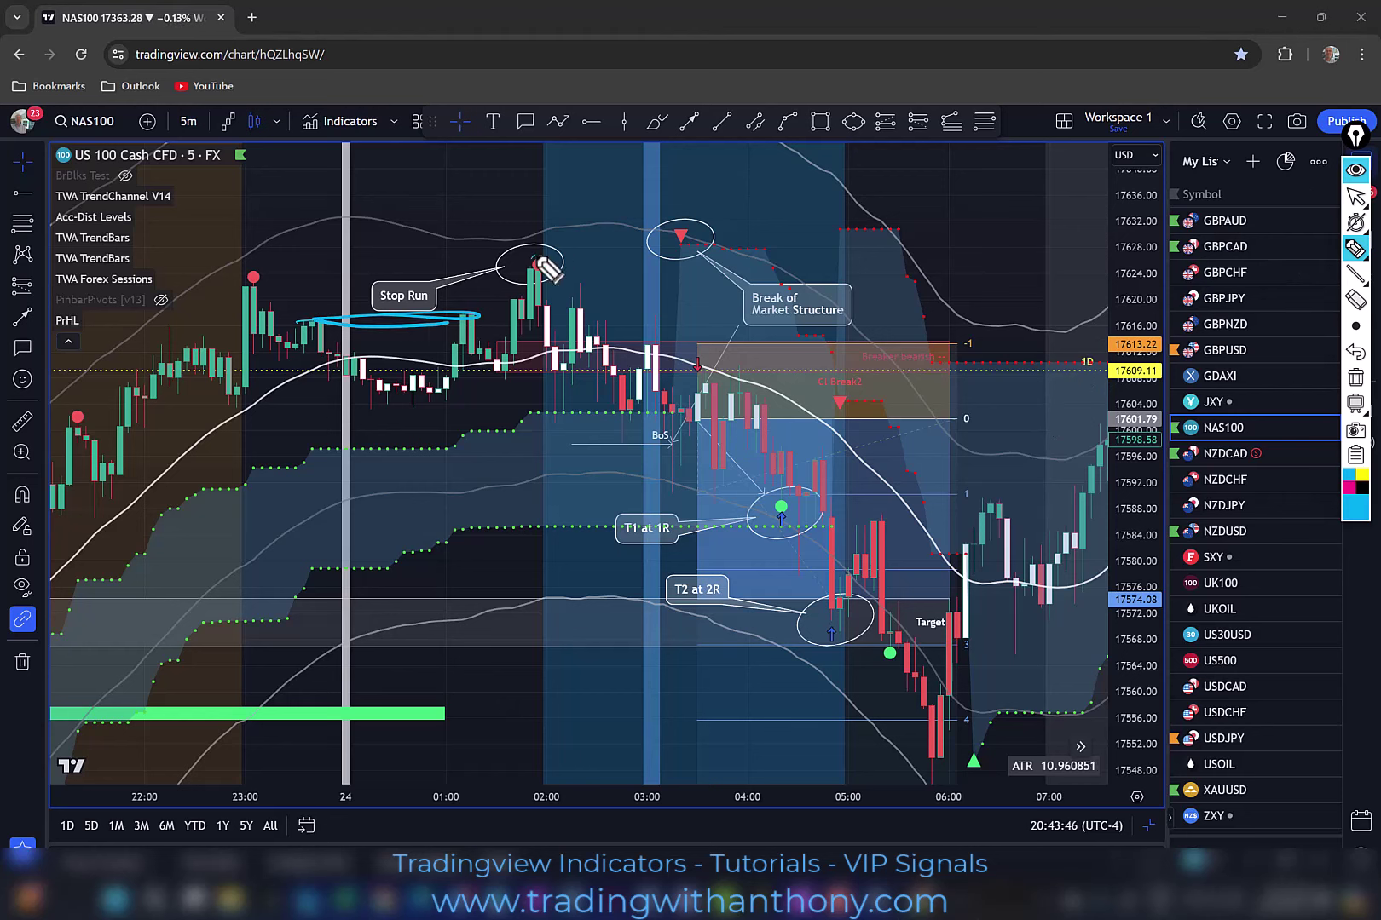
pyautogui.moveTo(537, 263); pyautogui.dragTo(533, 245)
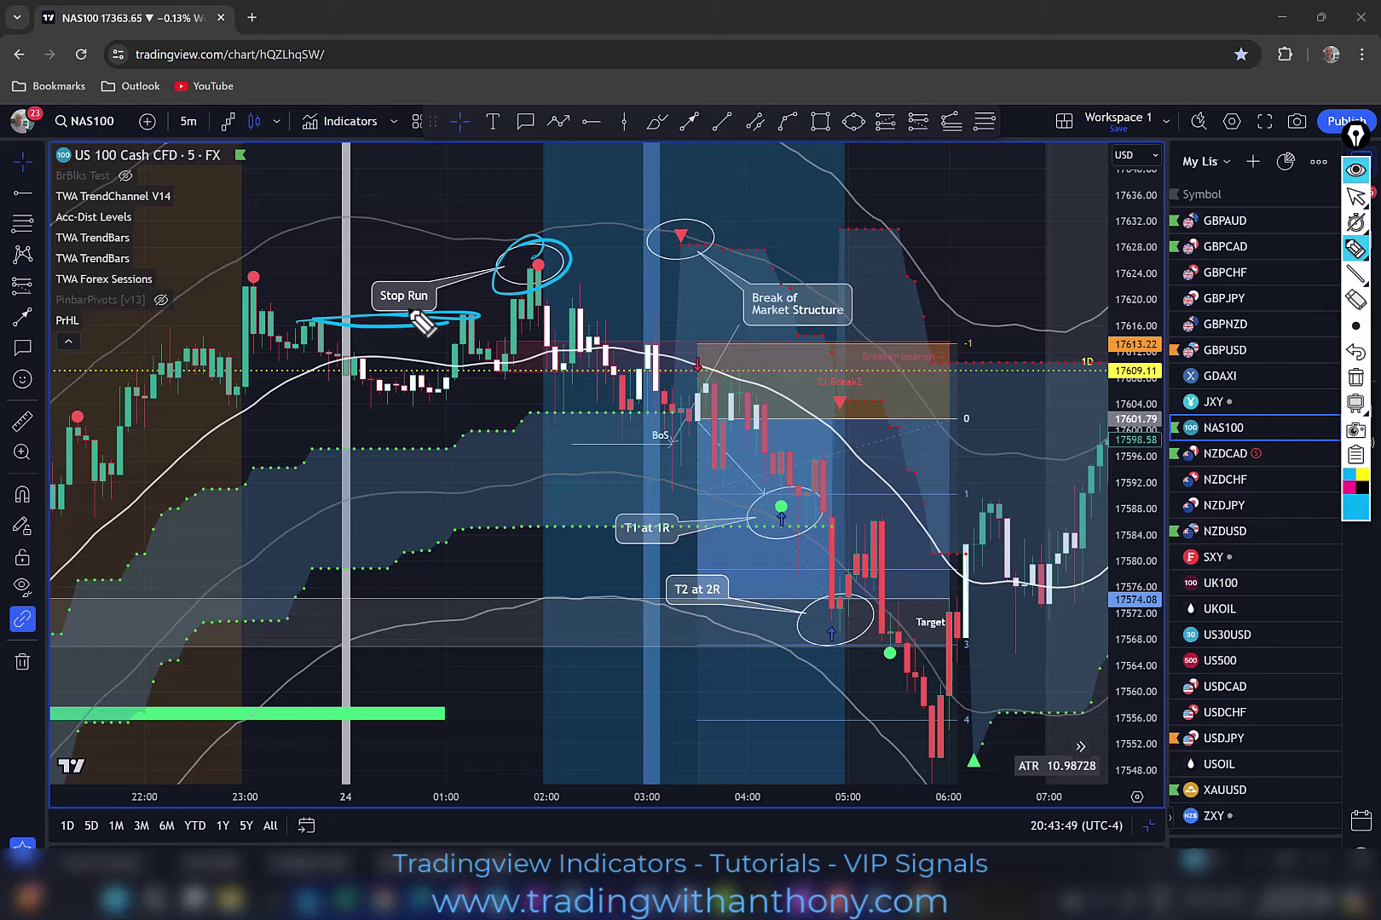
# - Circle the red Break of Market Structure triangle, and sketch a level line and arrows at the BoS level where price breaks down
pyautogui.moveTo(503, 409); pyautogui.dragTo(611, 461)
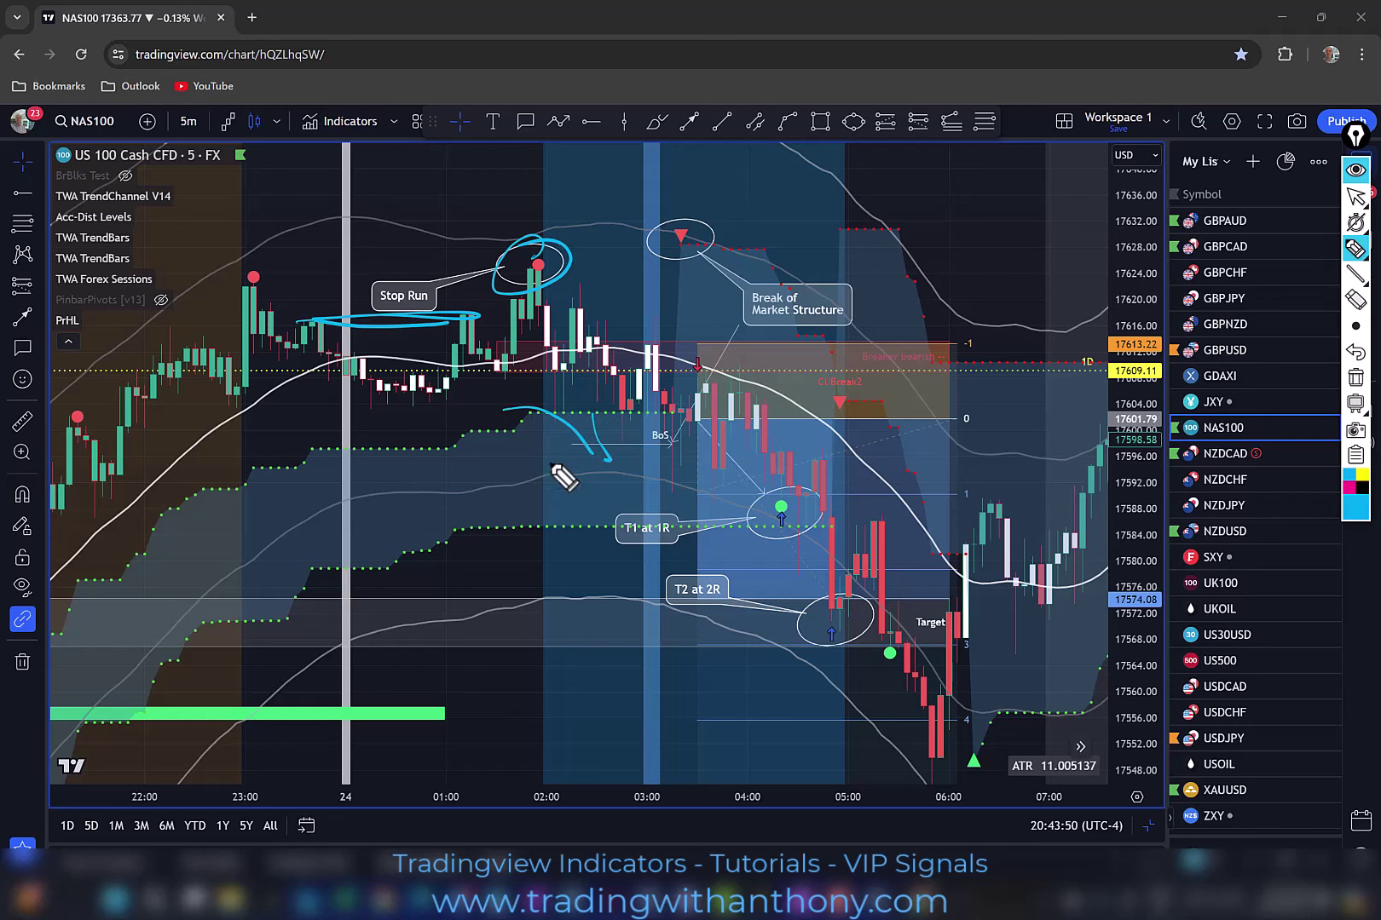
pyautogui.moveTo(677, 260); pyautogui.dragTo(673, 204)
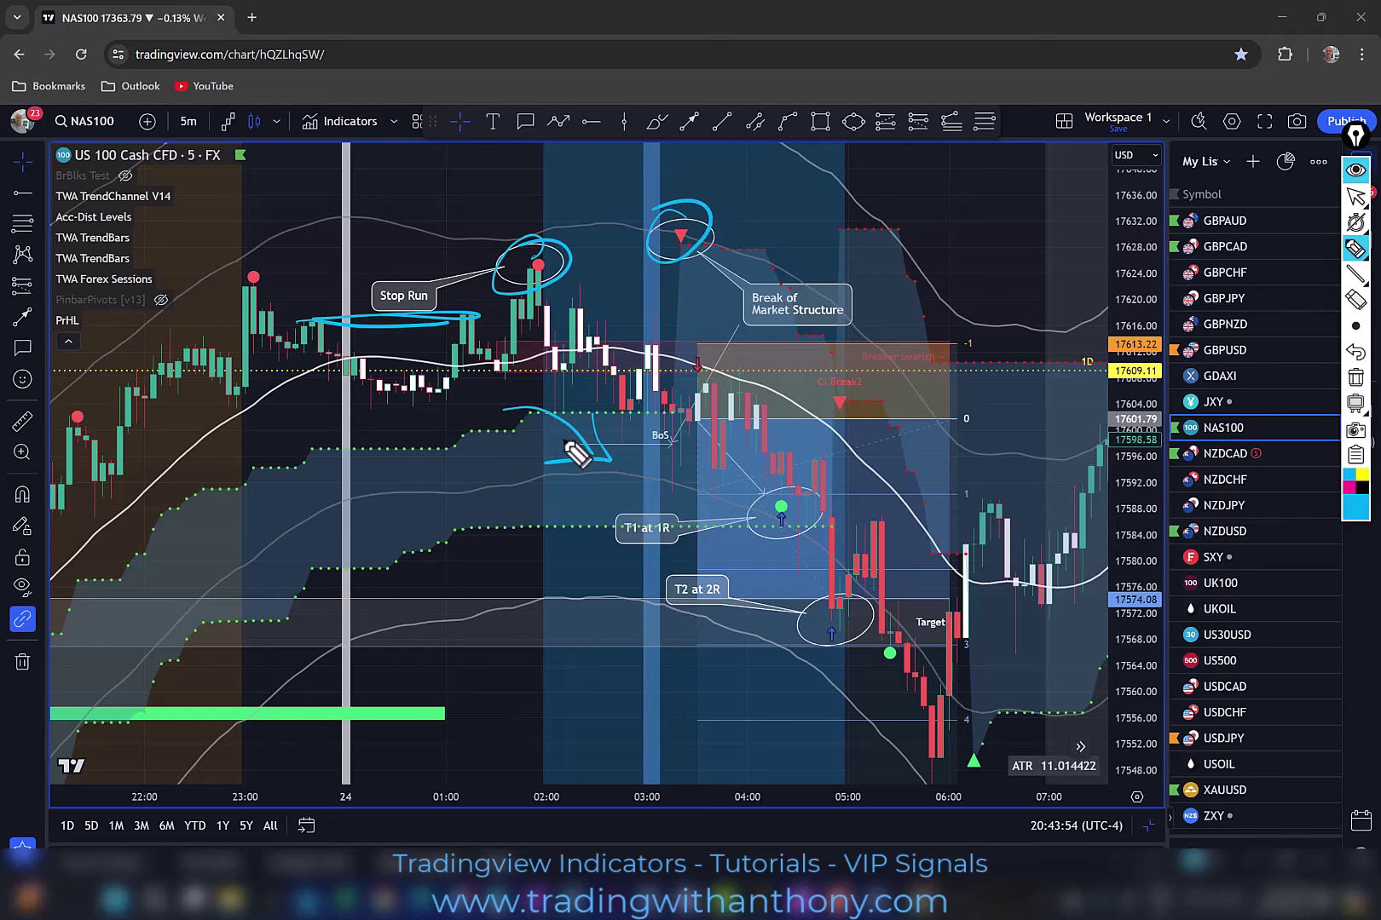
pyautogui.moveTo(545, 446); pyautogui.dragTo(671, 440)
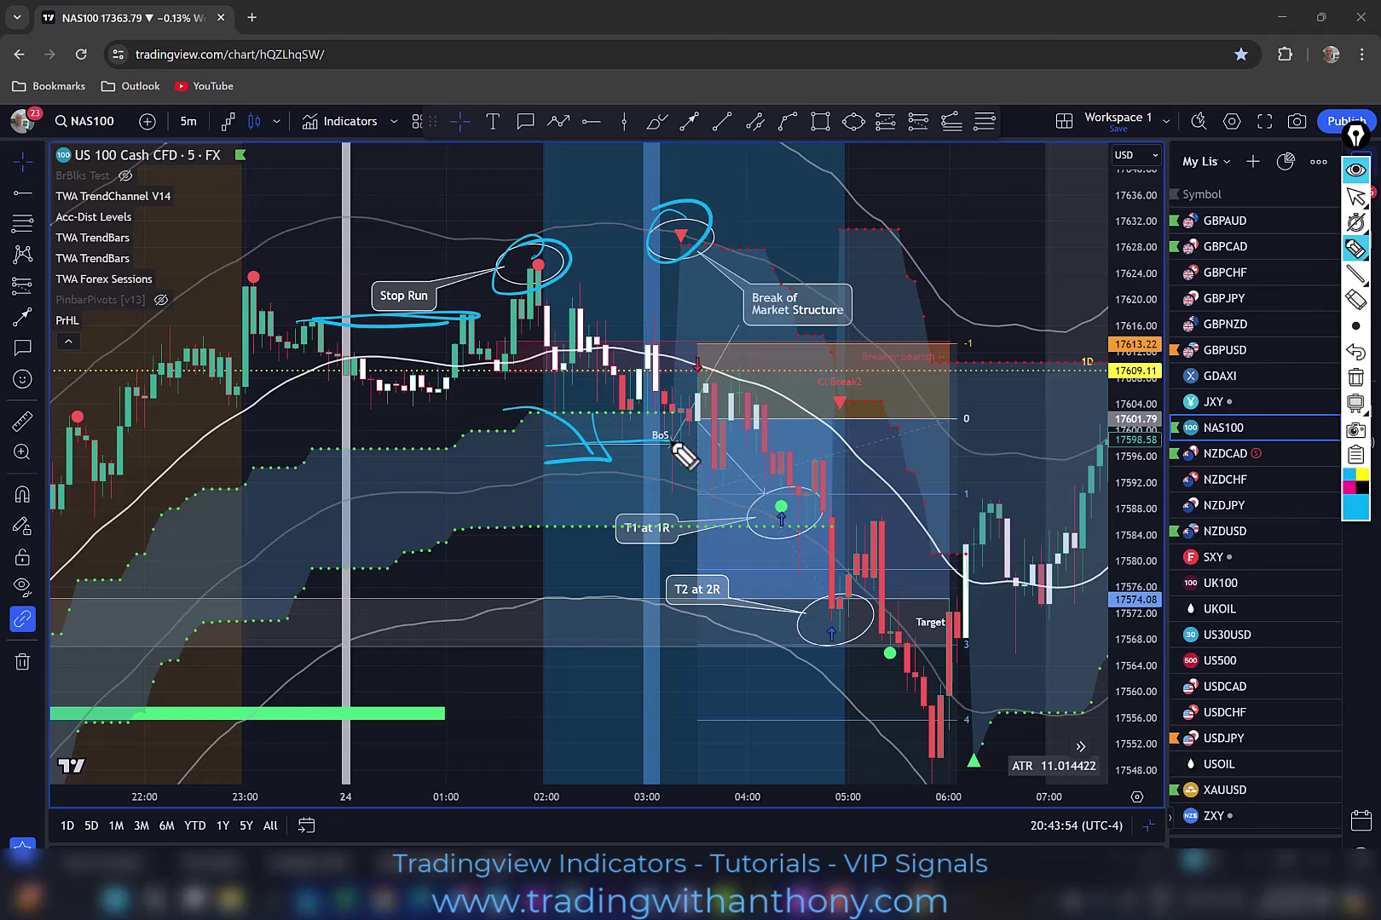
pyautogui.moveTo(634, 332)
pyautogui.mouseDown()
pyautogui.moveTo(658, 462)
pyautogui.moveTo(697, 421)
pyautogui.moveTo(758, 423)
pyautogui.mouseUp()
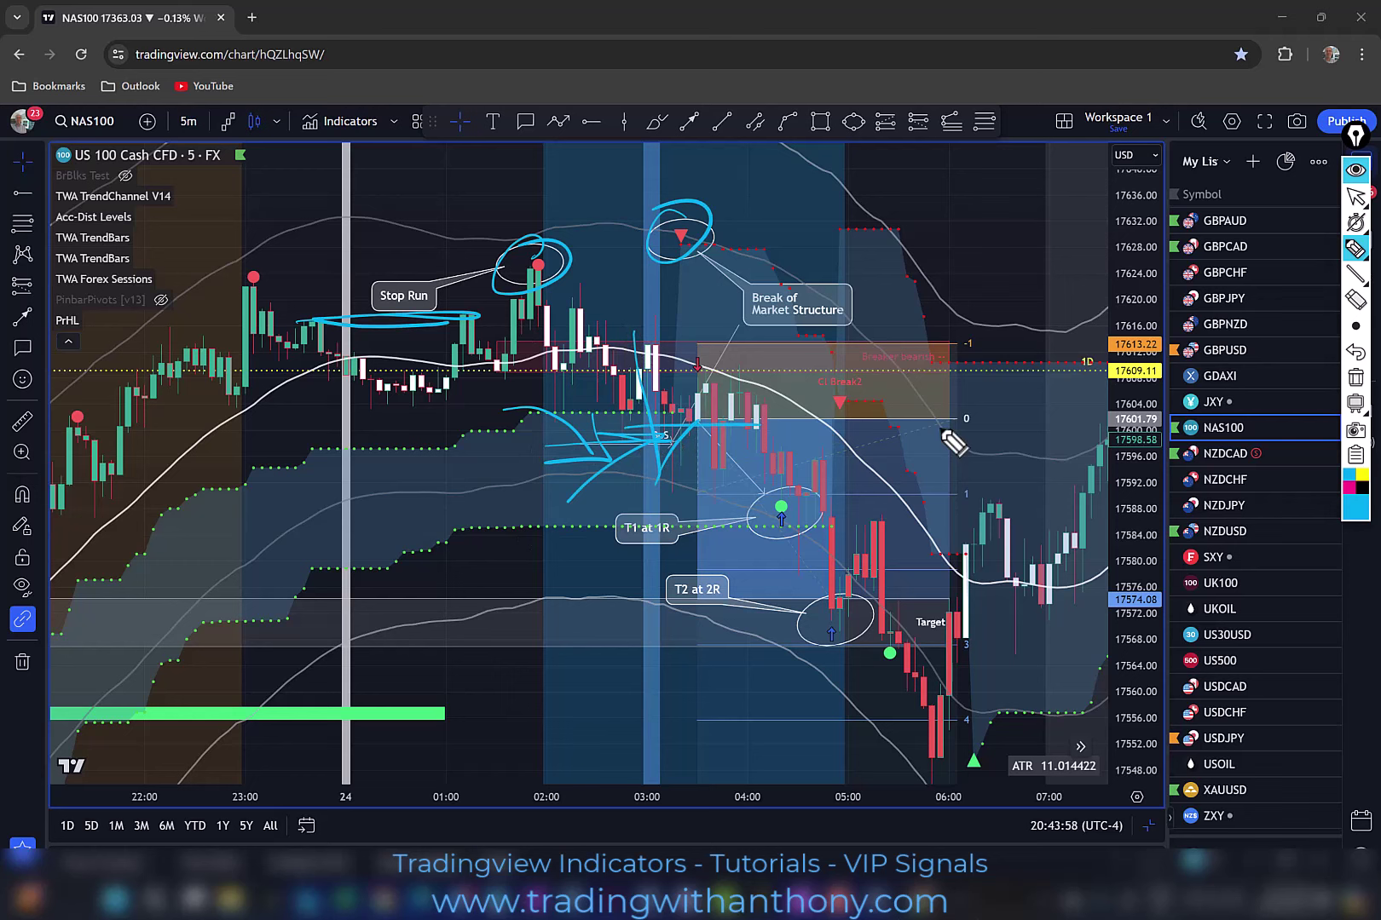
# - Circle the blue exit arrows marked T1 at 1R and T2 at 2R
pyautogui.moveTo(801, 493)
pyautogui.mouseDown()
pyautogui.moveTo(744, 530)
pyautogui.moveTo(818, 496)
pyautogui.mouseUp()
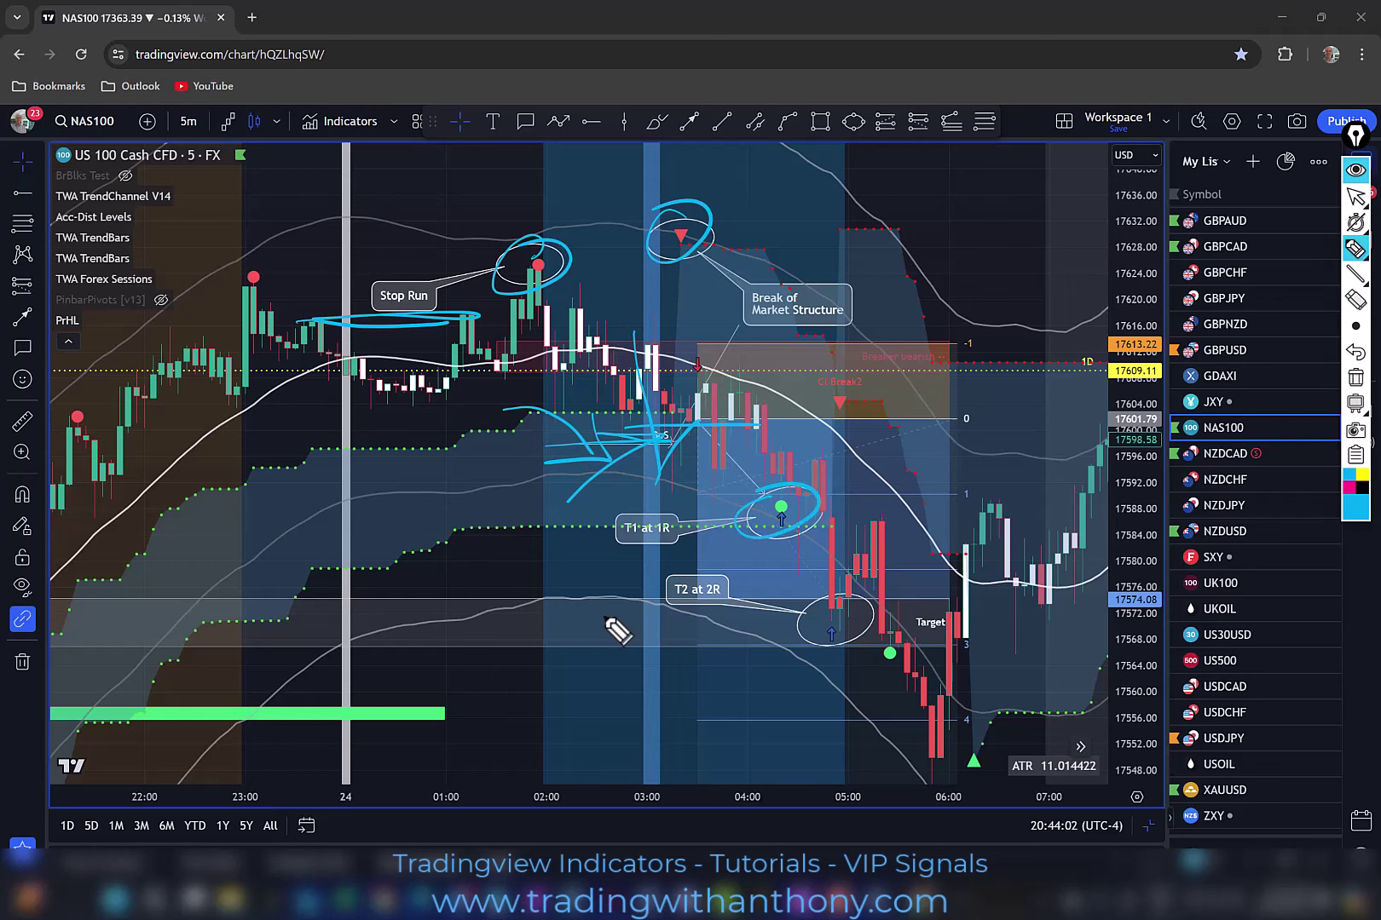
pyautogui.moveTo(850, 611)
pyautogui.mouseDown()
pyautogui.moveTo(810, 671)
pyautogui.moveTo(777, 653)
pyautogui.mouseUp()
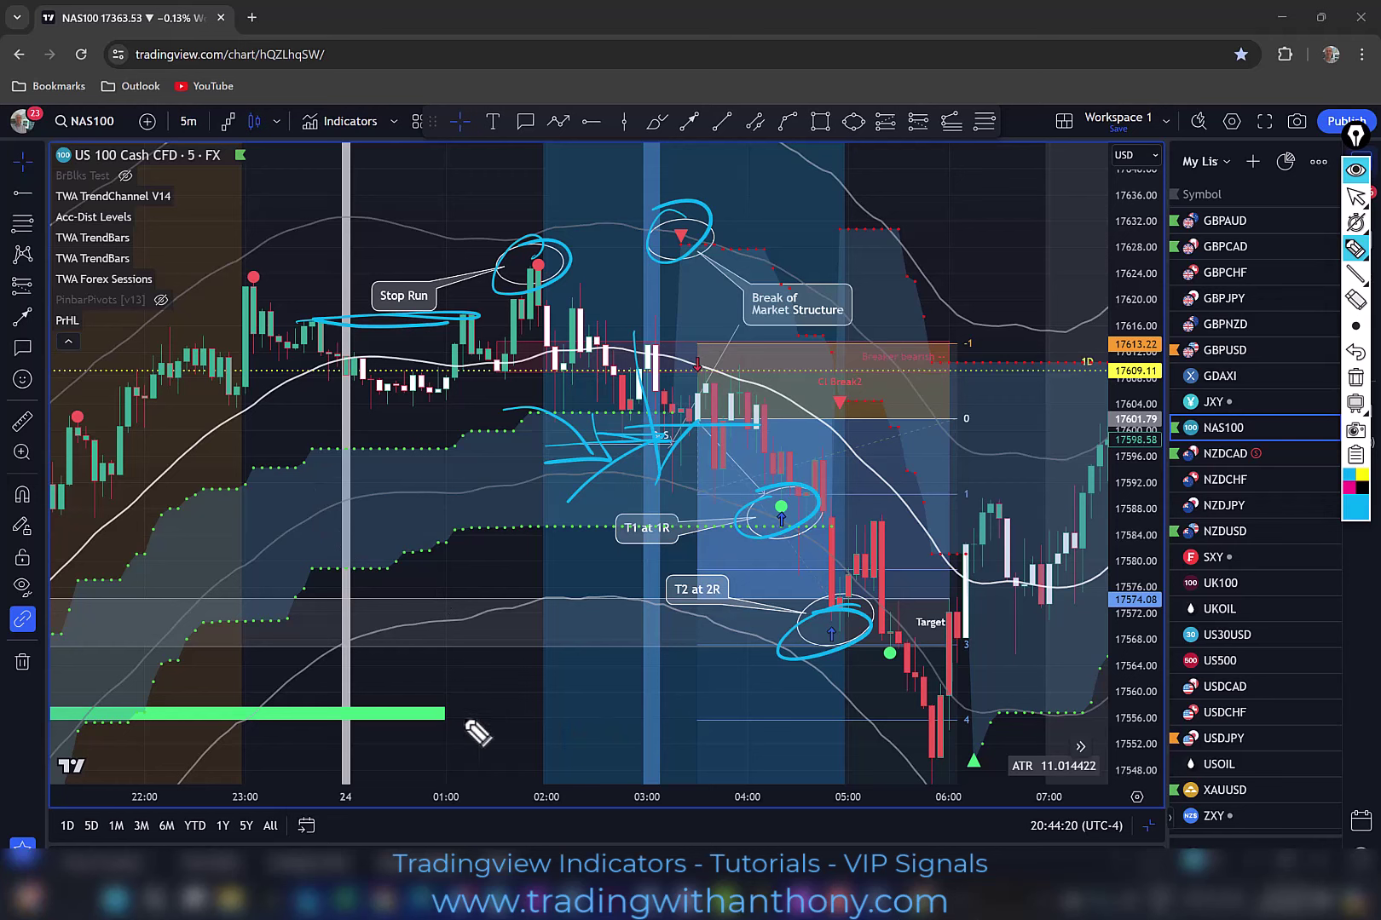
# - Clear all freehand sketches from the NAS100 chart and switch from the pen back to the normal pointer
pyautogui.click(1356, 380)
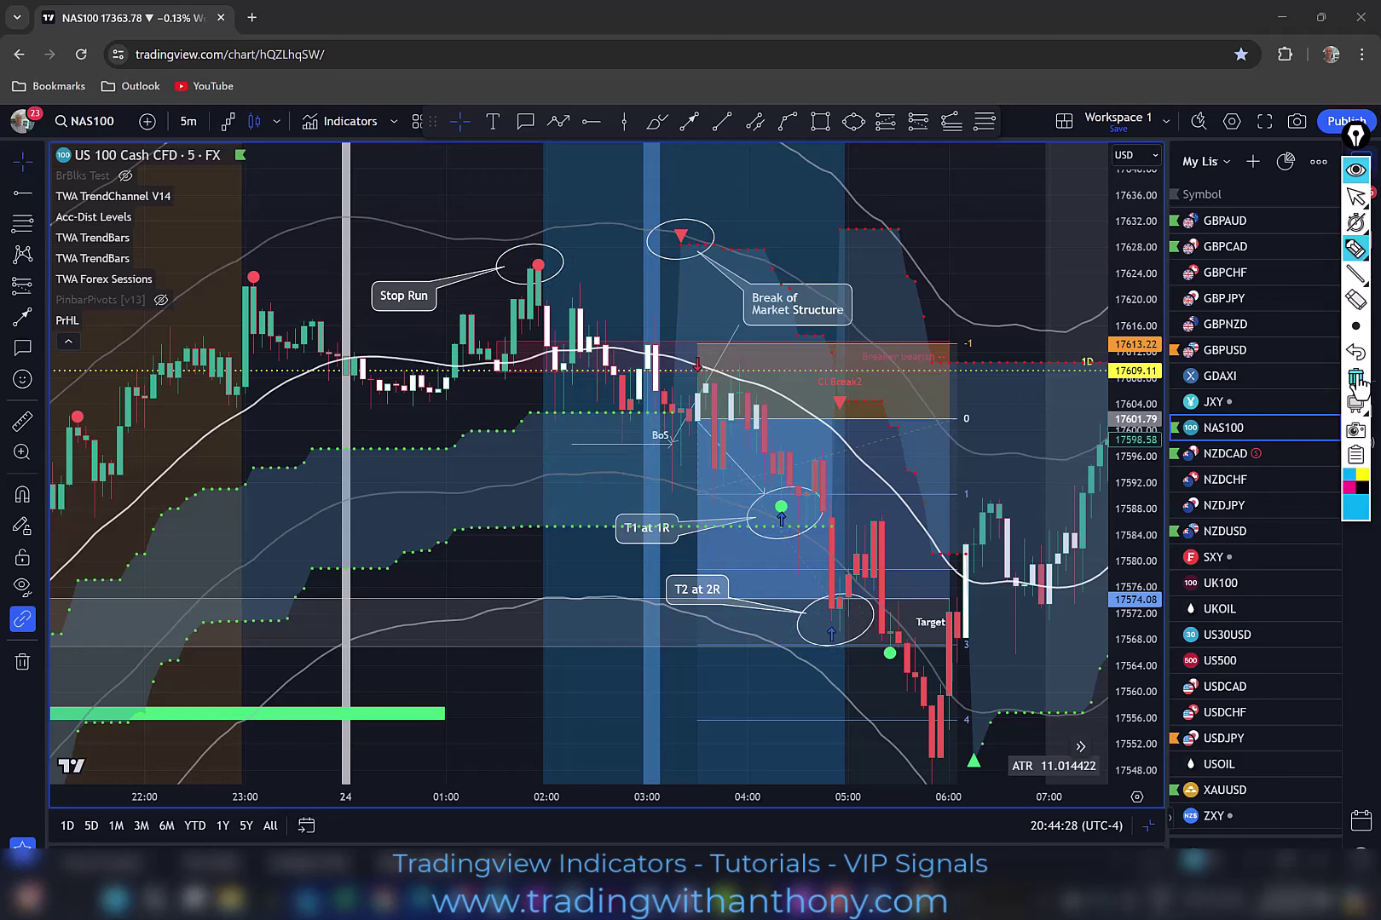
pyautogui.moveTo(1354, 200)
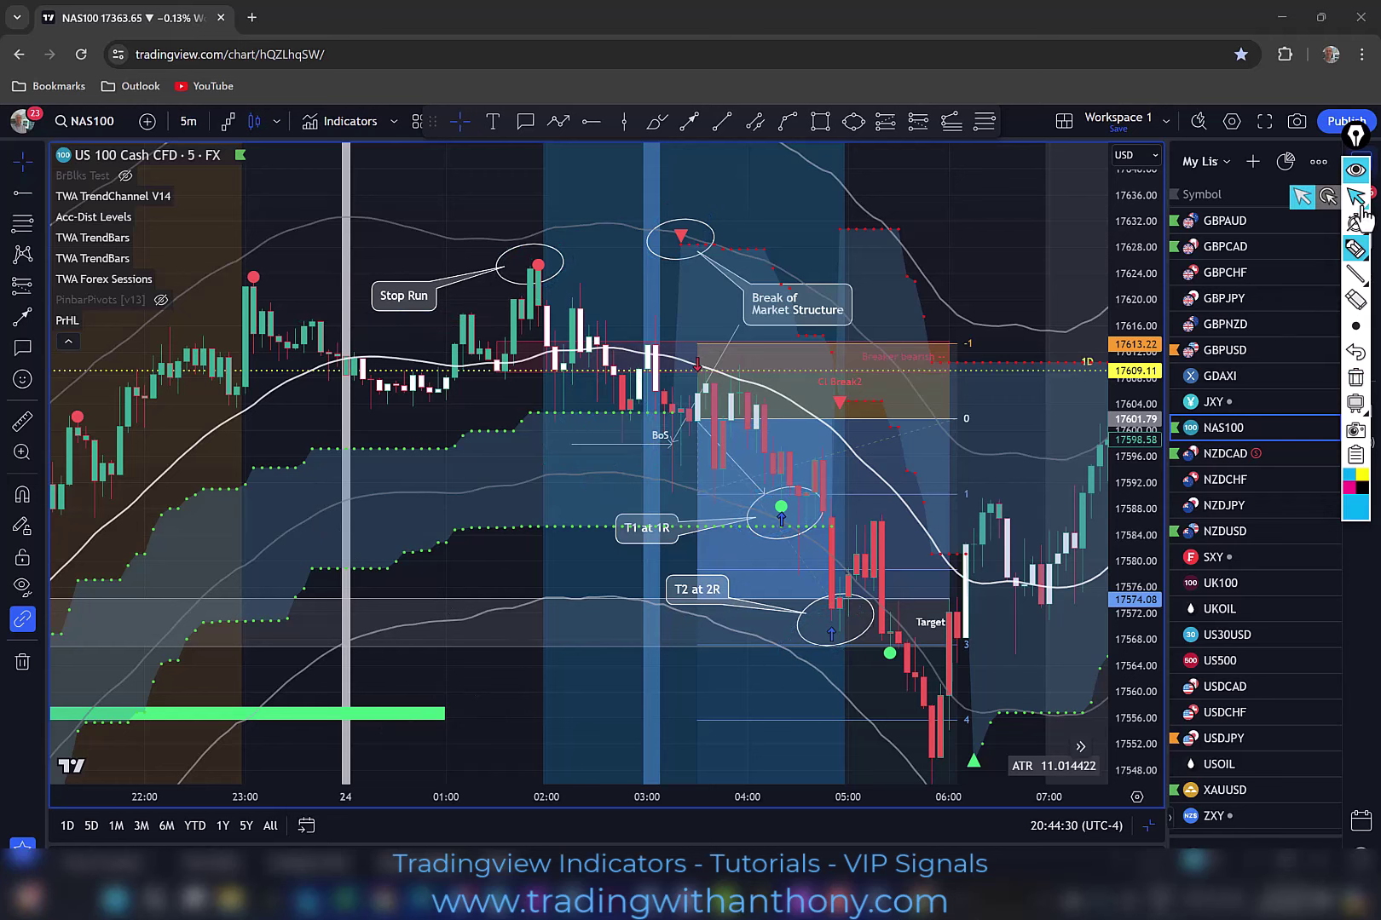
pyautogui.click(1305, 198)
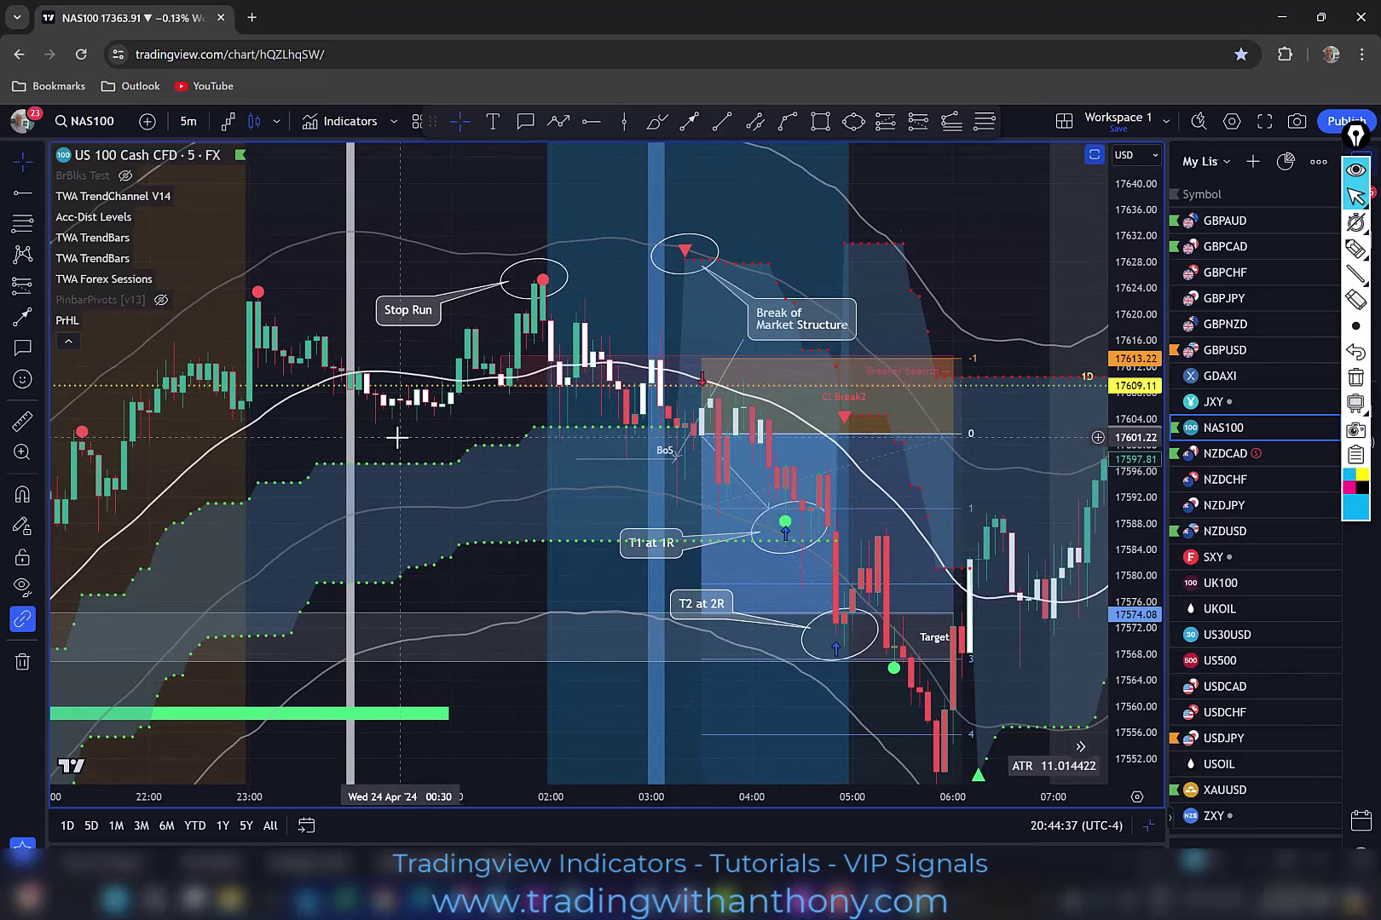
# - Examine the earlier NAS100 price action back through the 23 April sessions, following the green trend bands and signal markers
pyautogui.moveTo(397, 437); pyautogui.dragTo(428, 429)
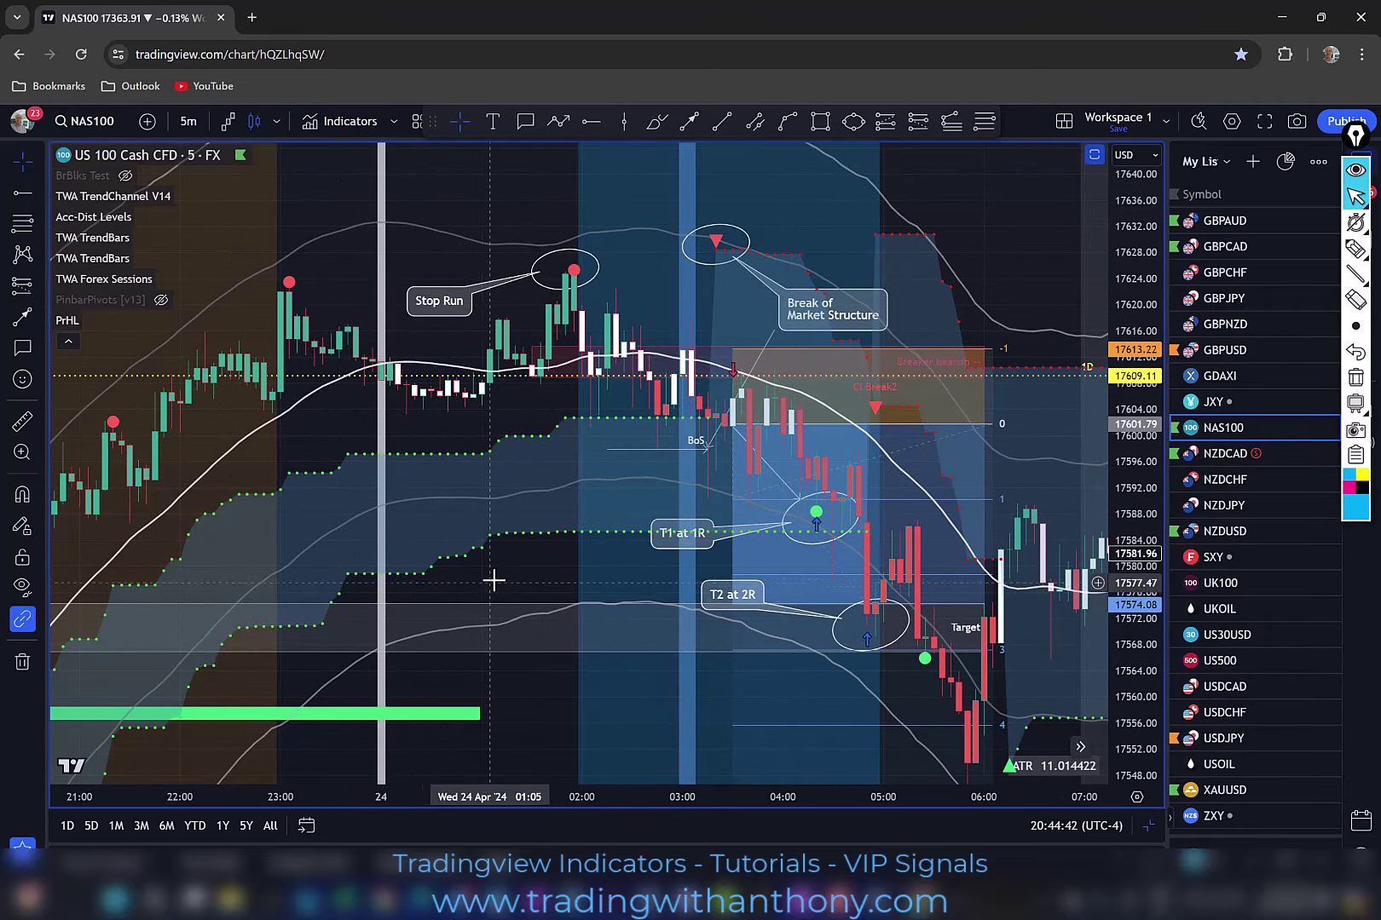
pyautogui.moveTo(499, 571); pyautogui.dragTo(1020, 309)
pyautogui.moveTo(567, 750); pyautogui.dragTo(906, 484)
pyautogui.moveTo(886, 605); pyautogui.dragTo(1081, 364)
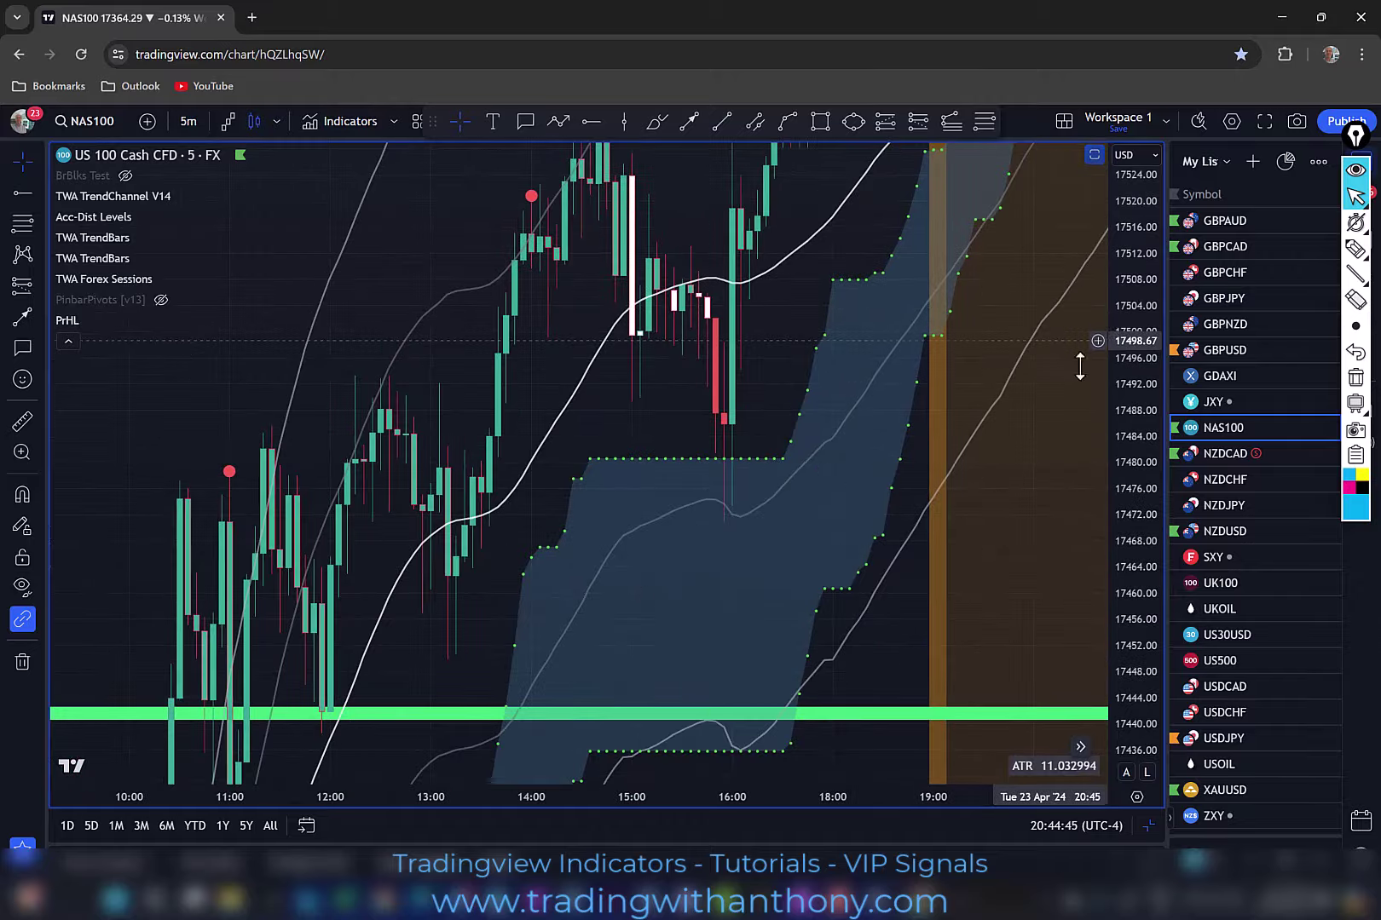
pyautogui.moveTo(482, 767); pyautogui.dragTo(855, 205)
pyautogui.moveTo(869, 534); pyautogui.dragTo(925, 242)
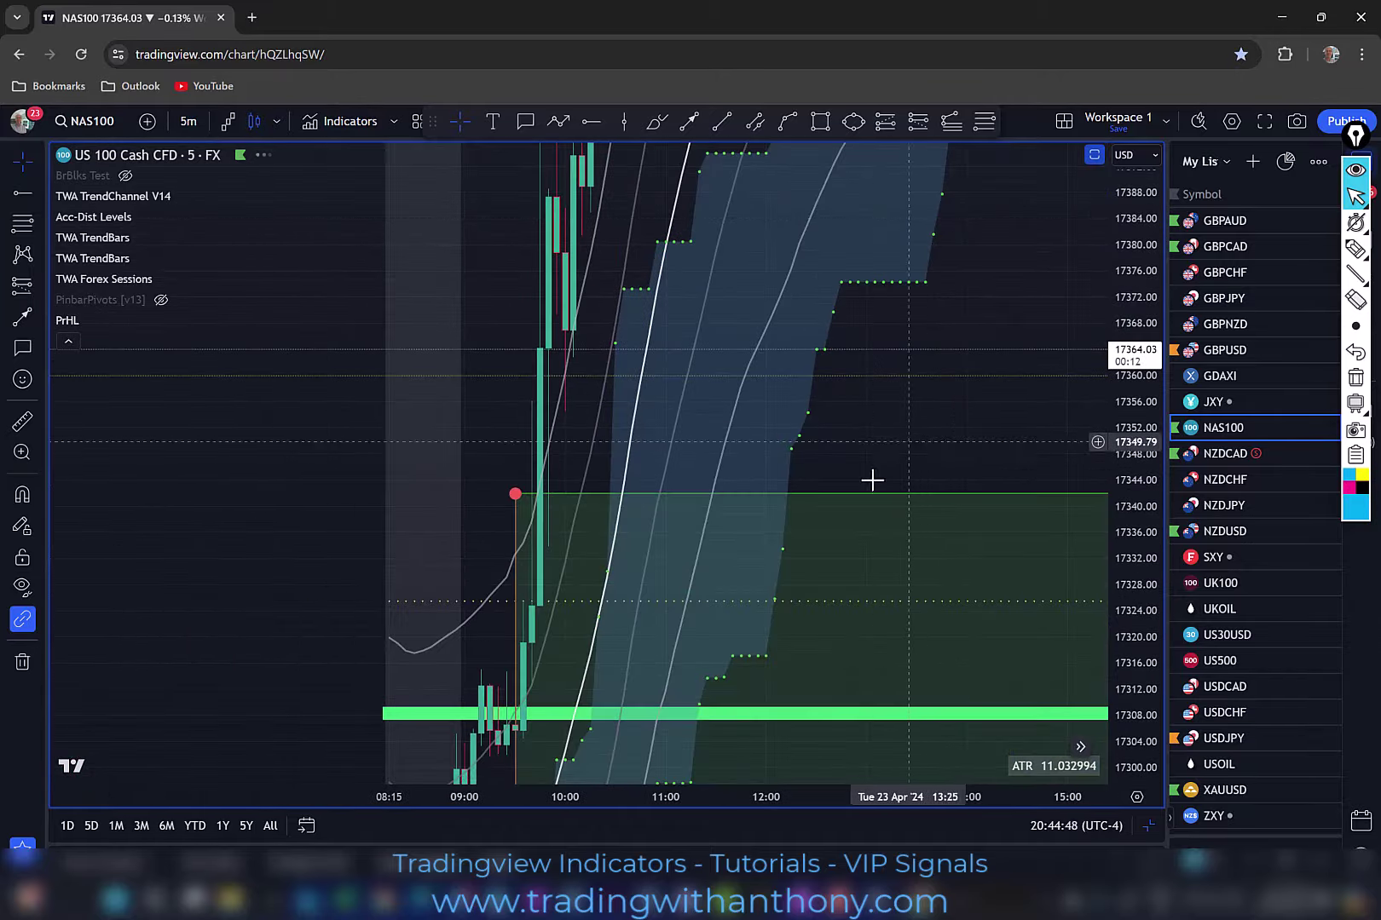
pyautogui.scroll(3, 852, 460)
pyautogui.moveTo(842, 422); pyautogui.dragTo(987, 199)
pyautogui.moveTo(727, 607); pyautogui.dragTo(807, 484)
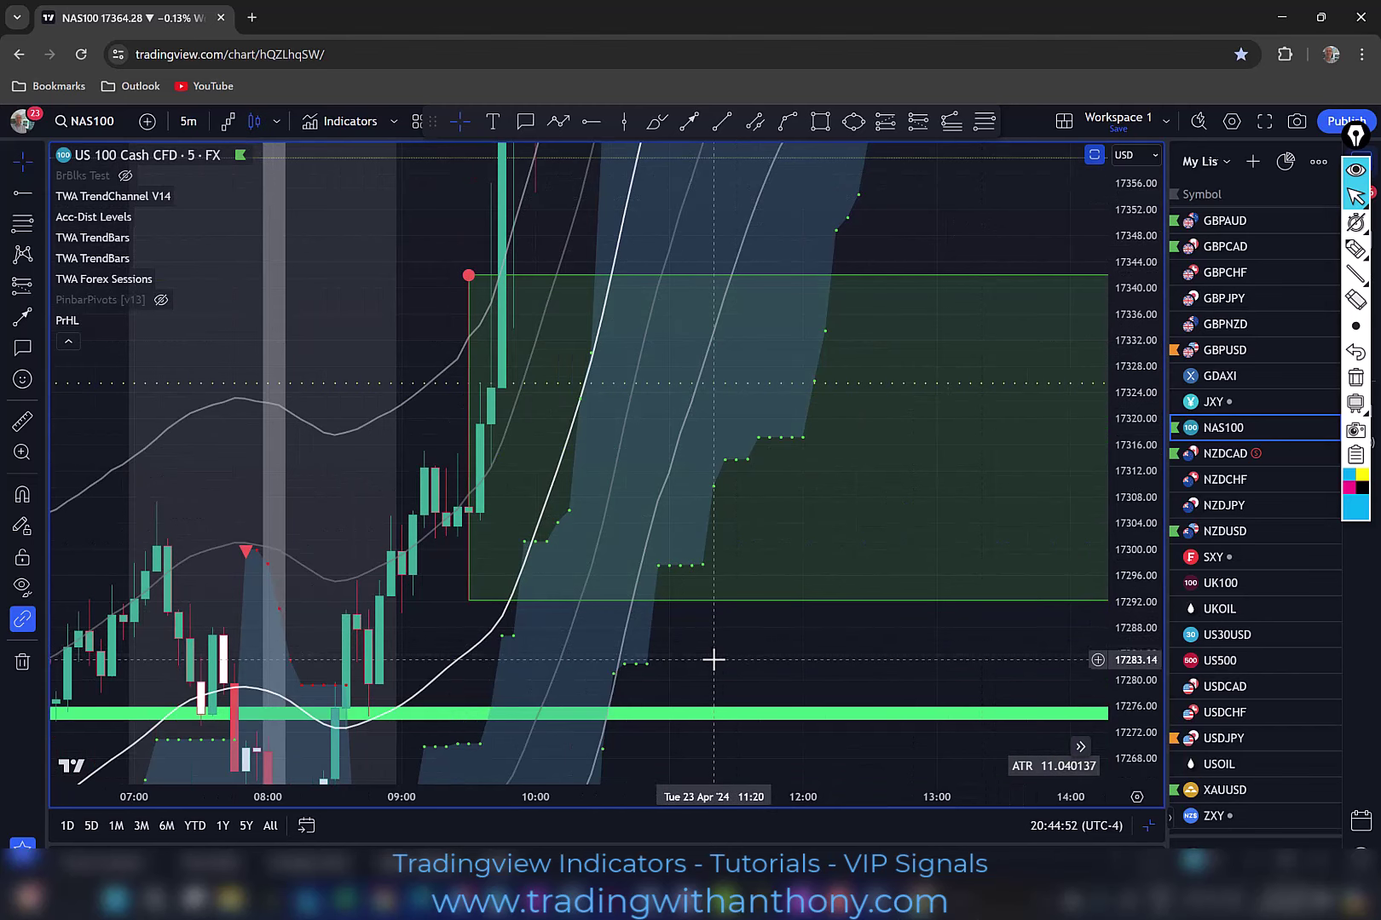
pyautogui.moveTo(709, 651); pyautogui.dragTo(940, 388)
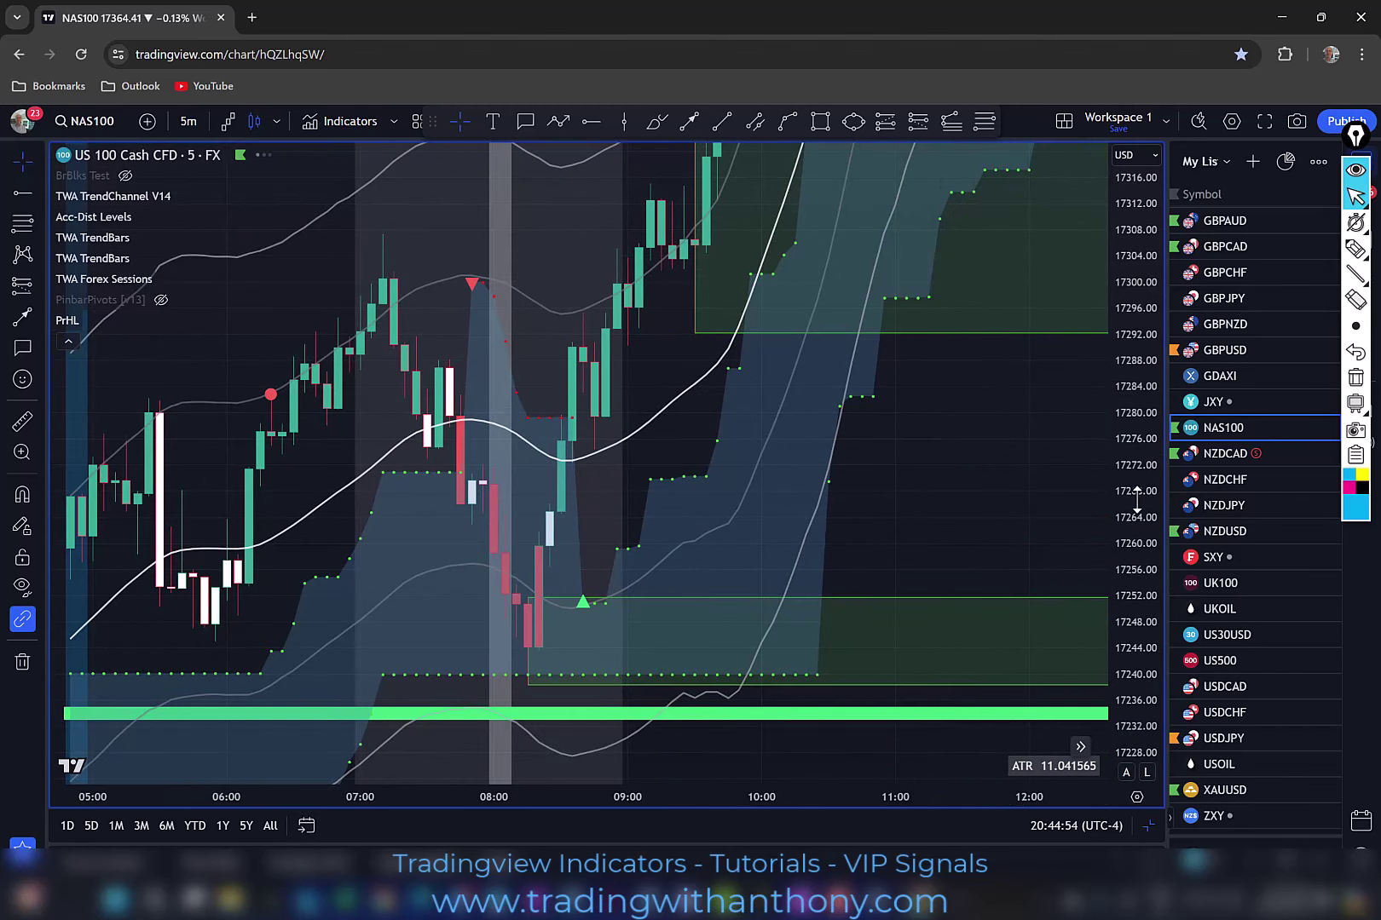
pyautogui.moveTo(1136, 499); pyautogui.dragTo(1136, 554)
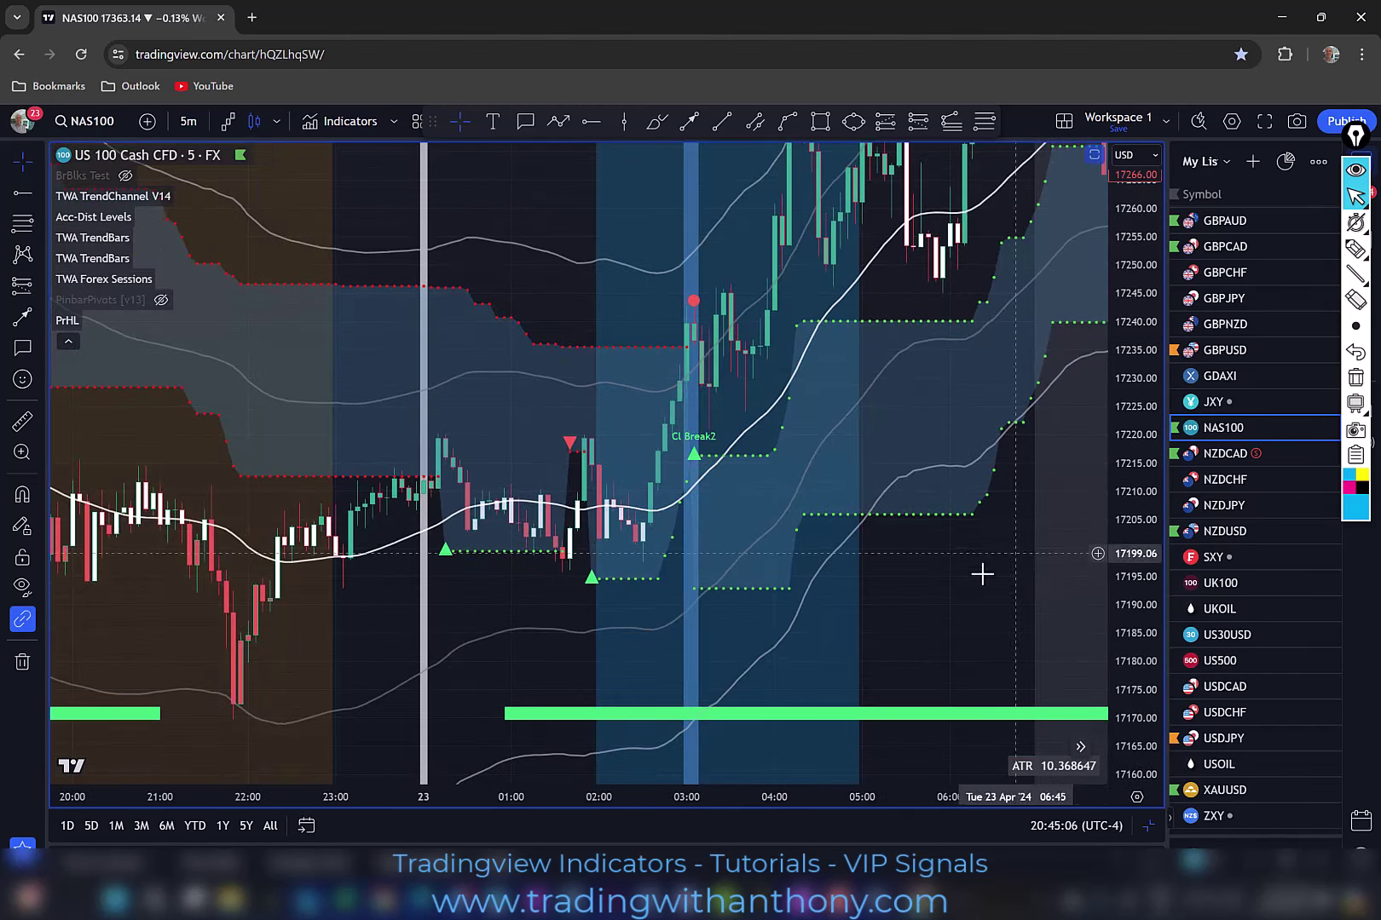
pyautogui.moveTo(982, 574); pyautogui.dragTo(894, 597)
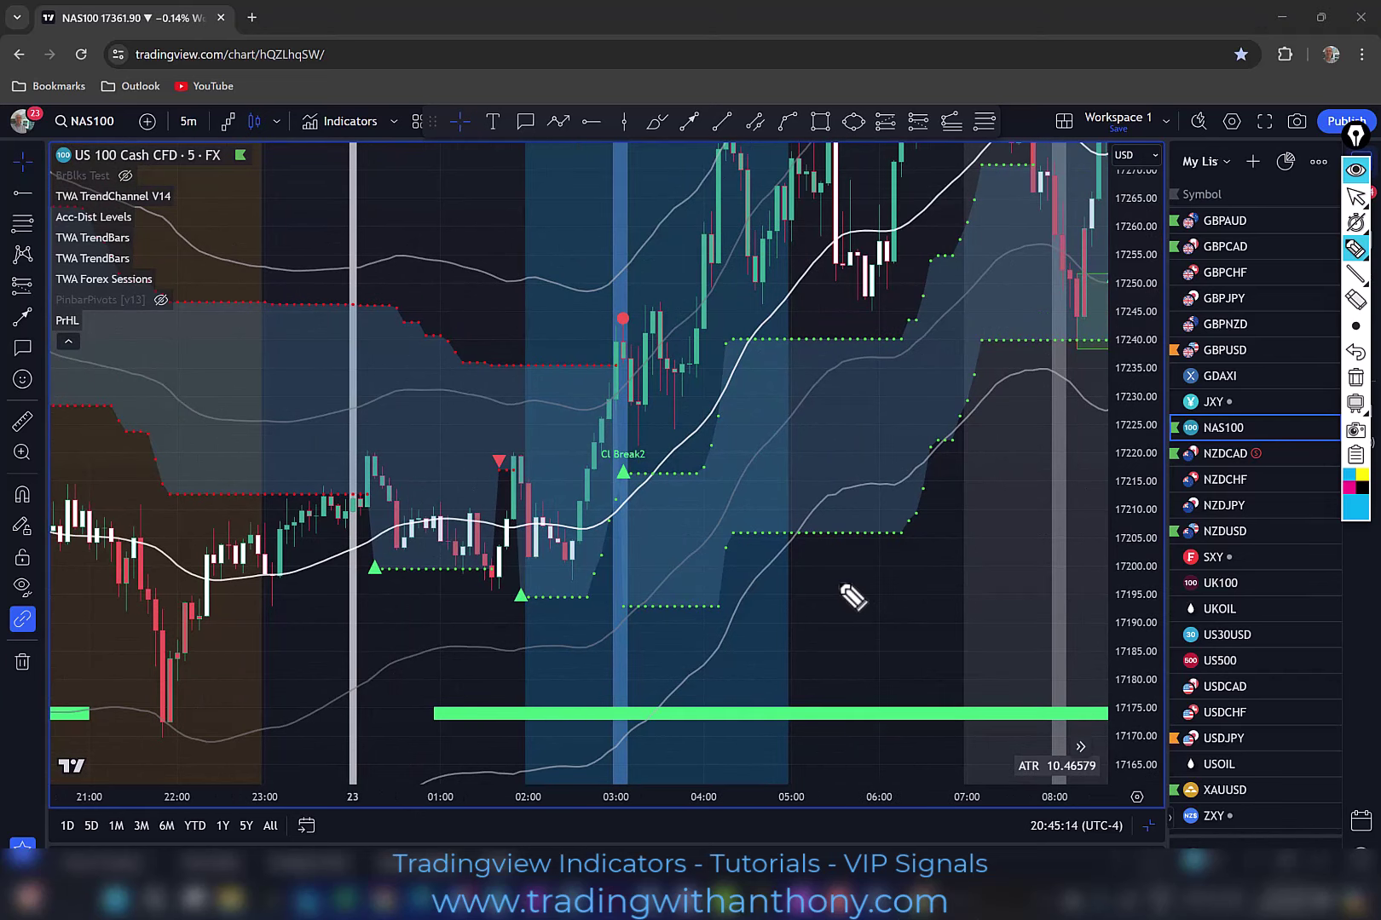
# - Sketch freehand strokes above the price action around midnight on 23 April, and move the floating drawing toolbar off the chart
pyautogui.moveTo(453, 230); pyautogui.dragTo(325, 242)
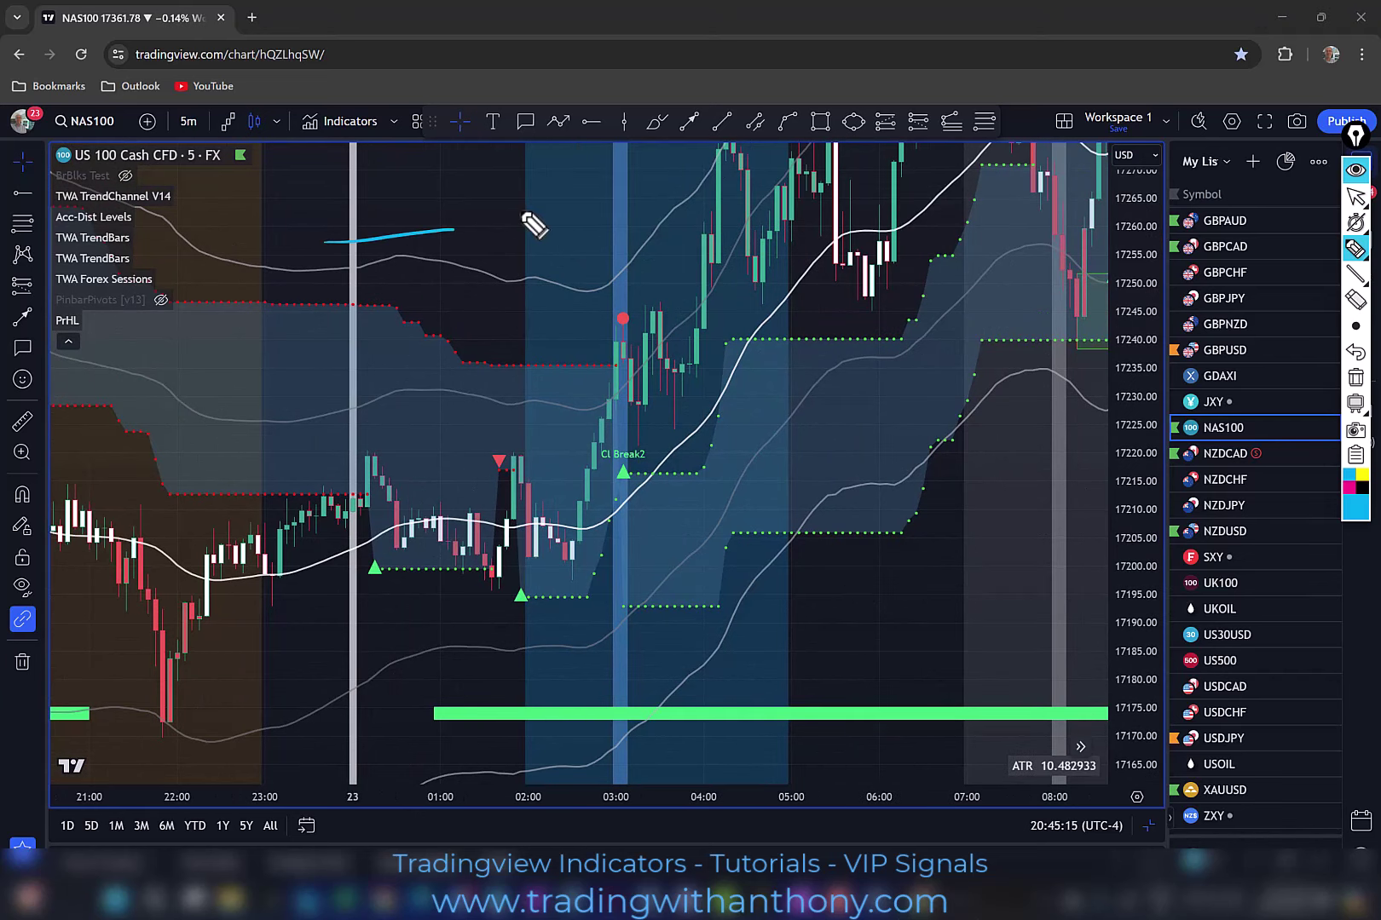
pyautogui.moveTo(499, 225)
pyautogui.mouseDown()
pyautogui.moveTo(415, 205)
pyautogui.moveTo(413, 266)
pyautogui.mouseUp()
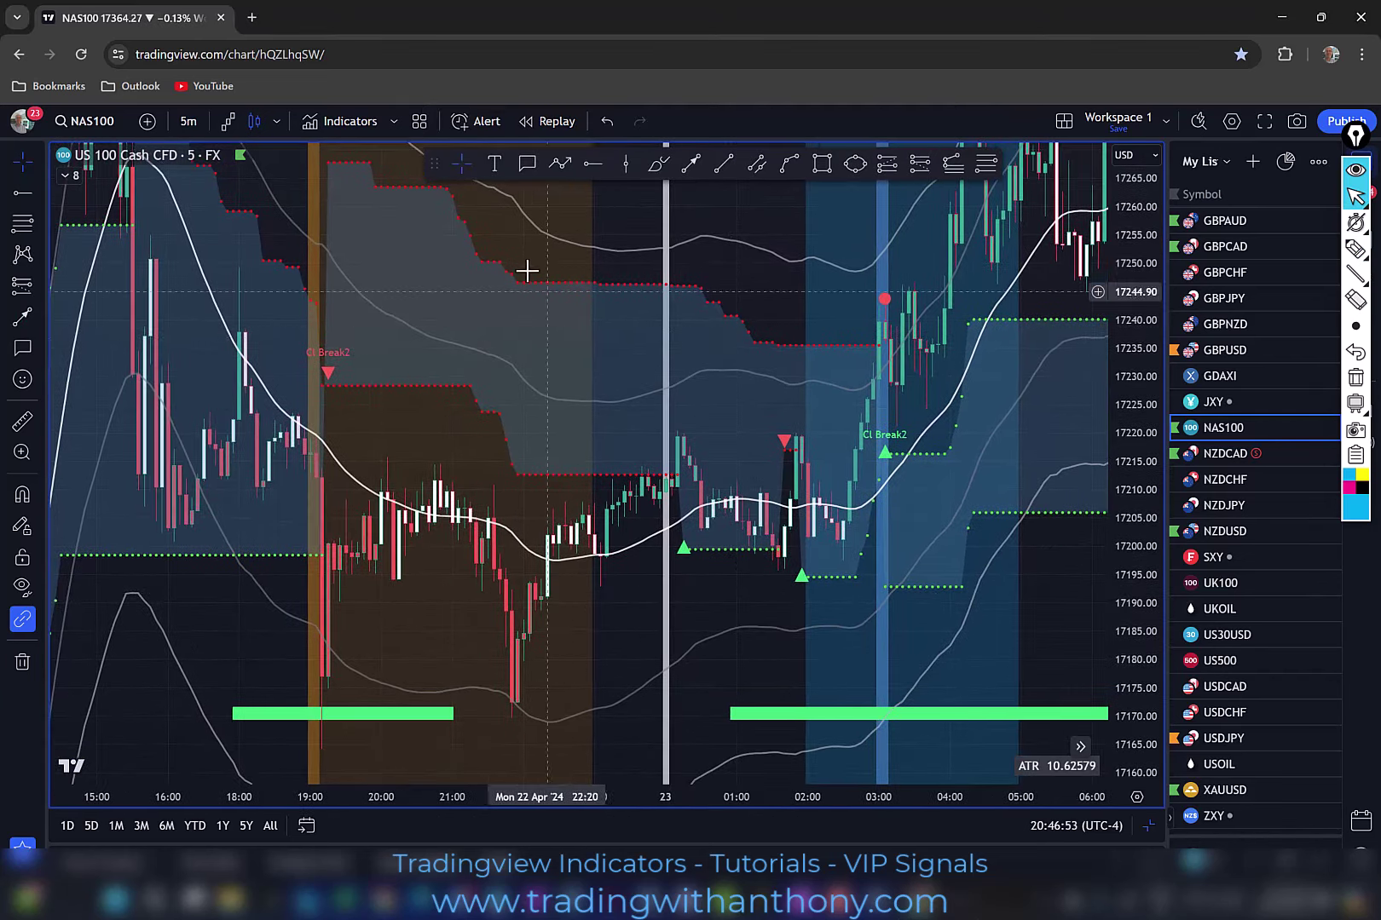
pyautogui.moveTo(430, 159); pyautogui.dragTo(425, 86)
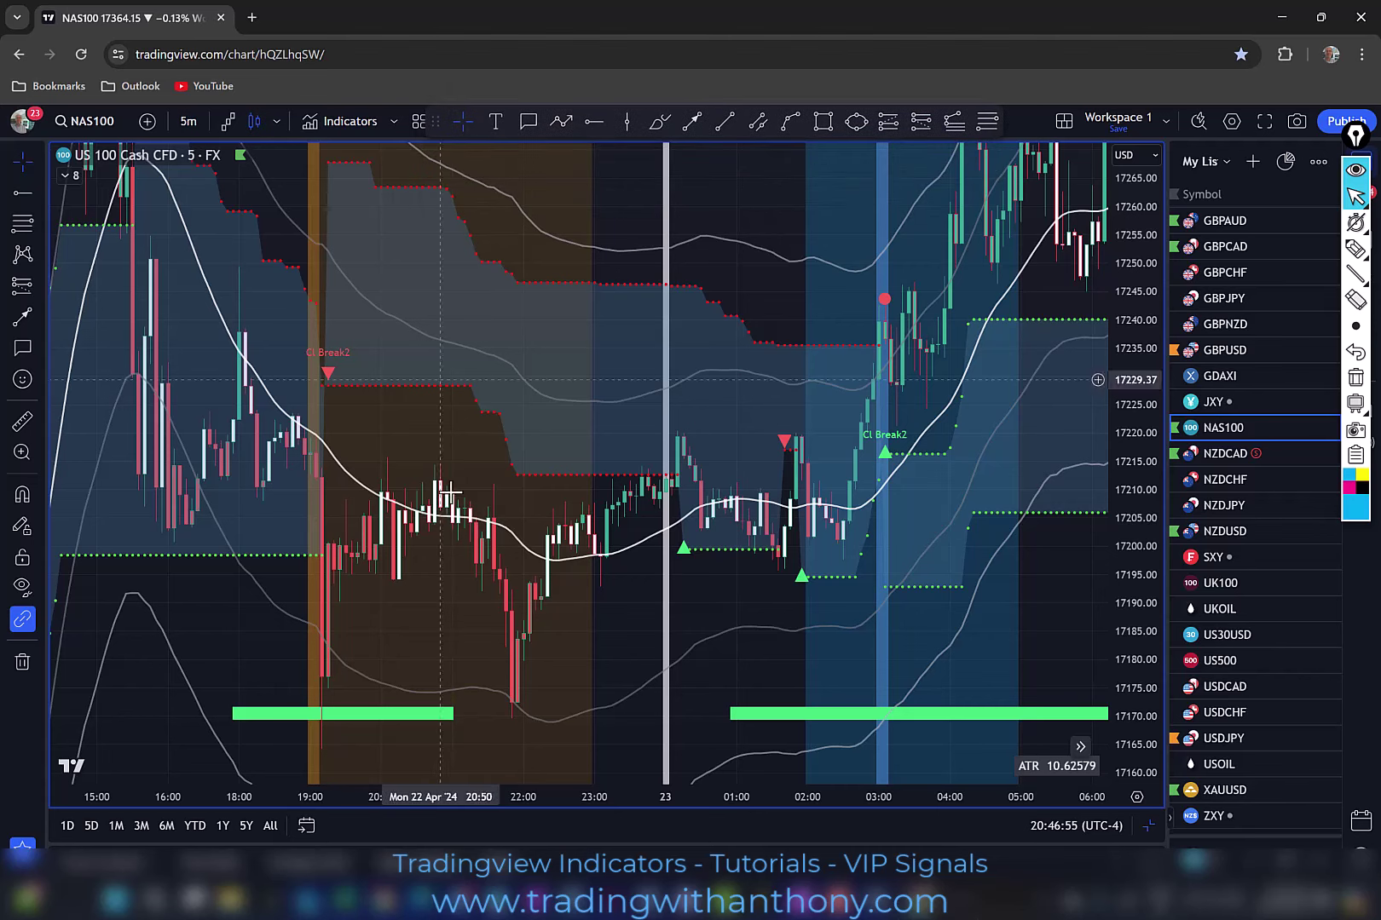
# - Place a horizontal ray at about 17183 just before 19:00 on 22 April, and delete it
pyautogui.moveTo(735, 580); pyautogui.dragTo(780, 564)
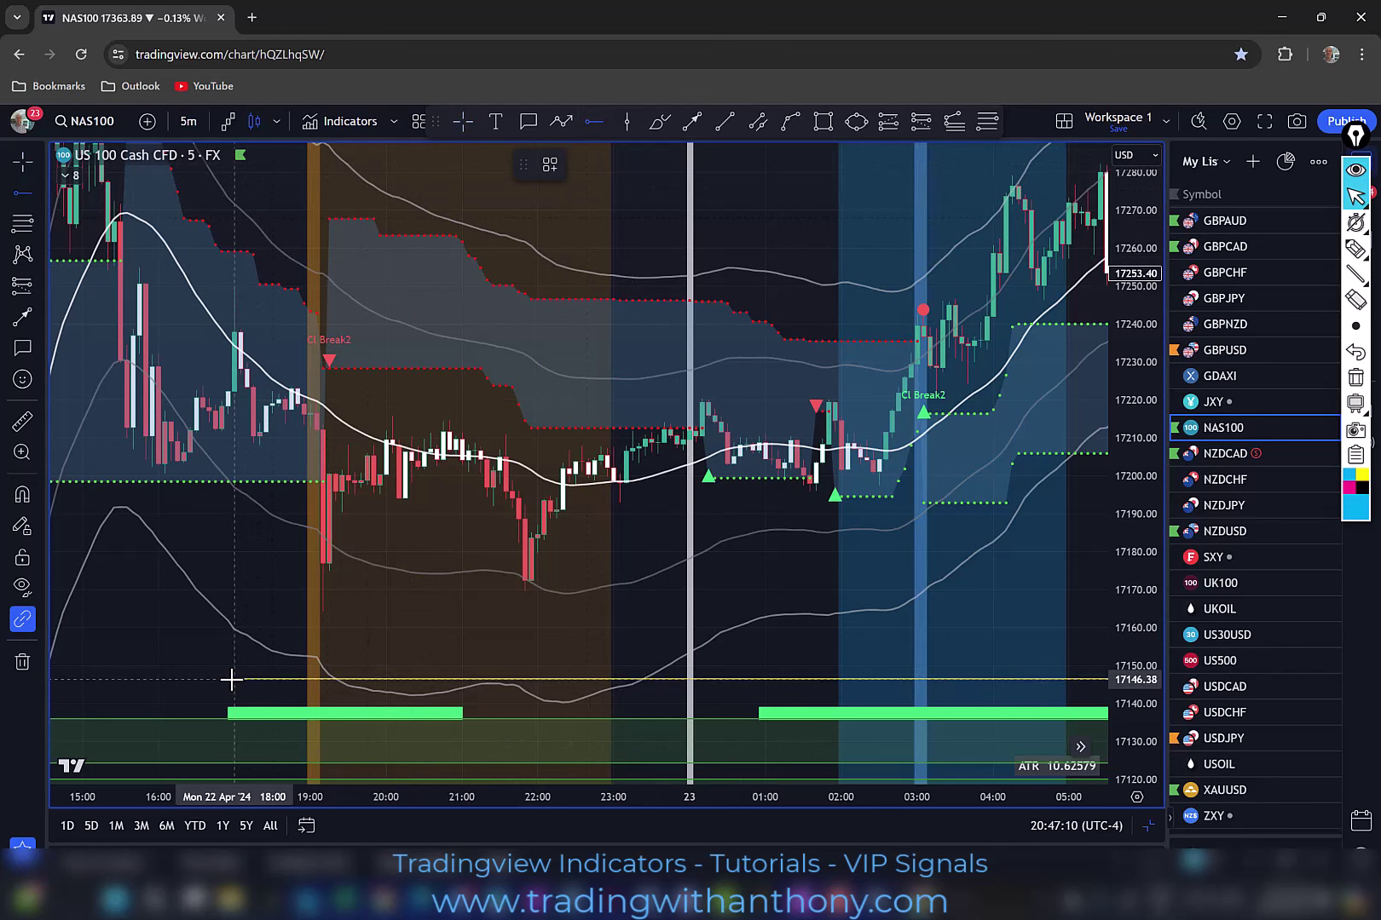
pyautogui.click(266, 539)
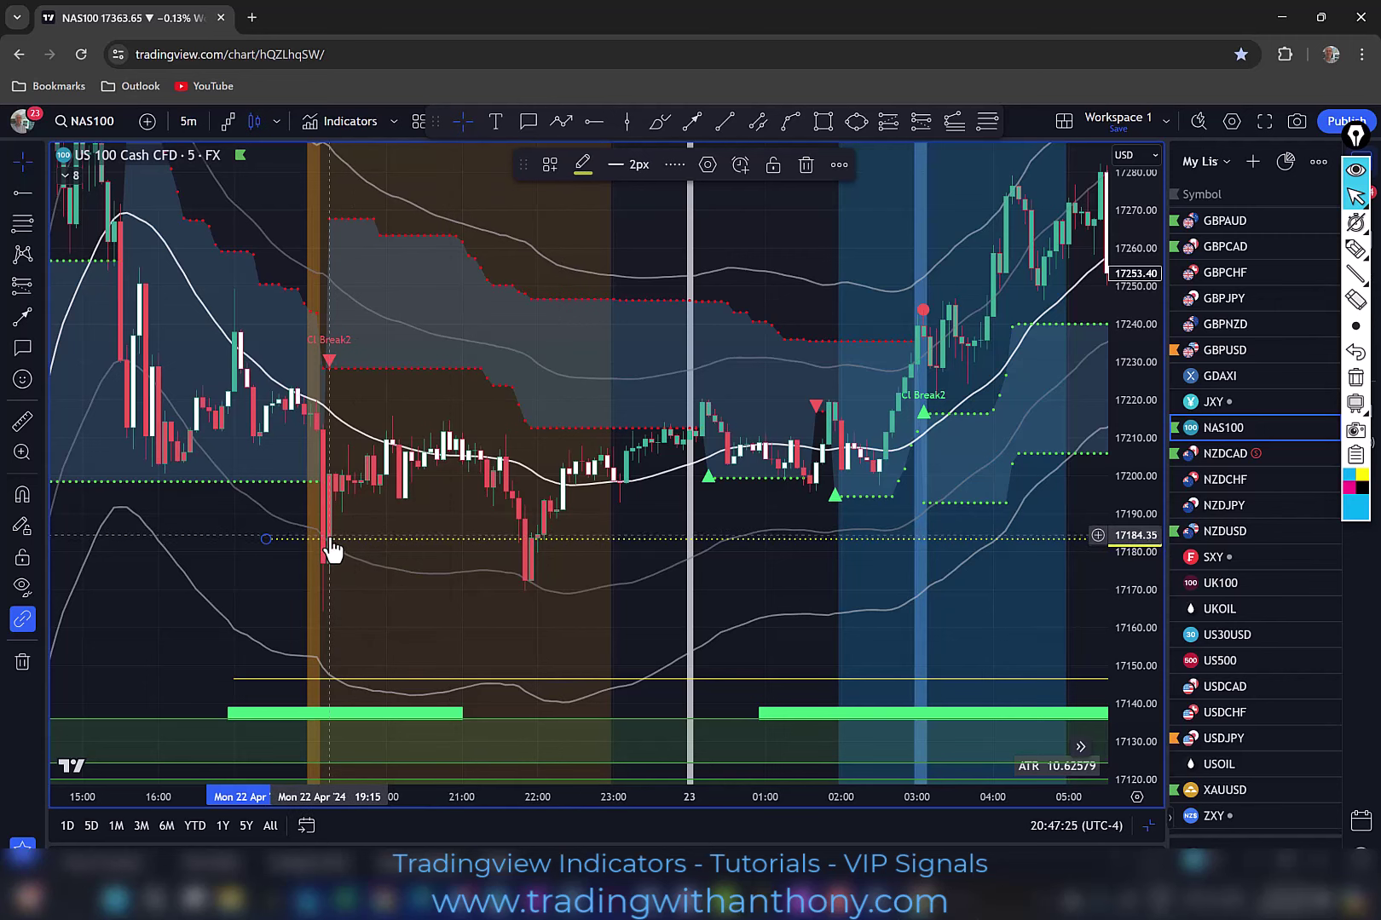
pyautogui.press('Delete')
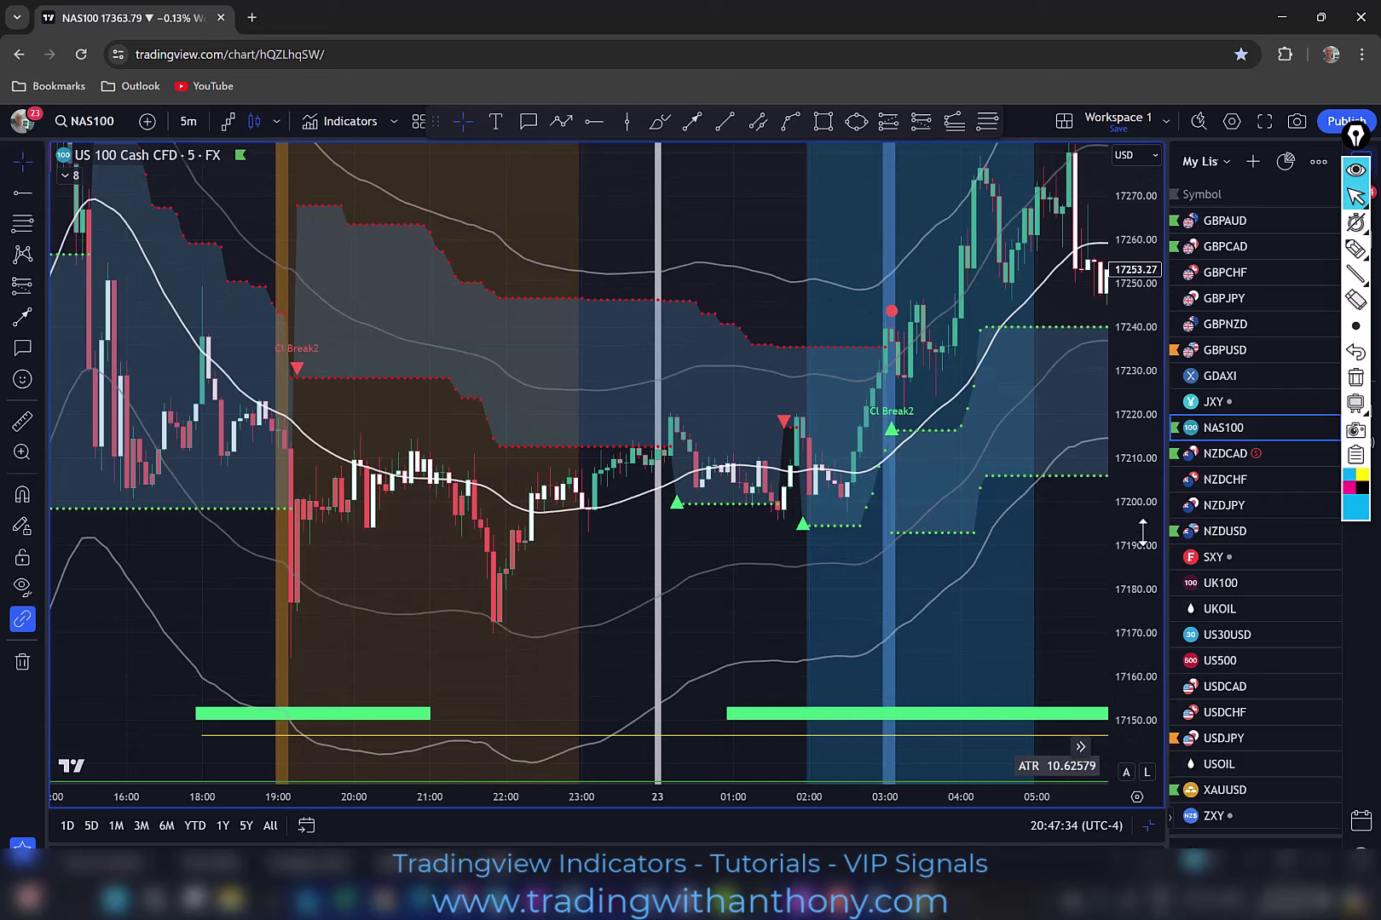
pyautogui.scroll(1, 784, 629)
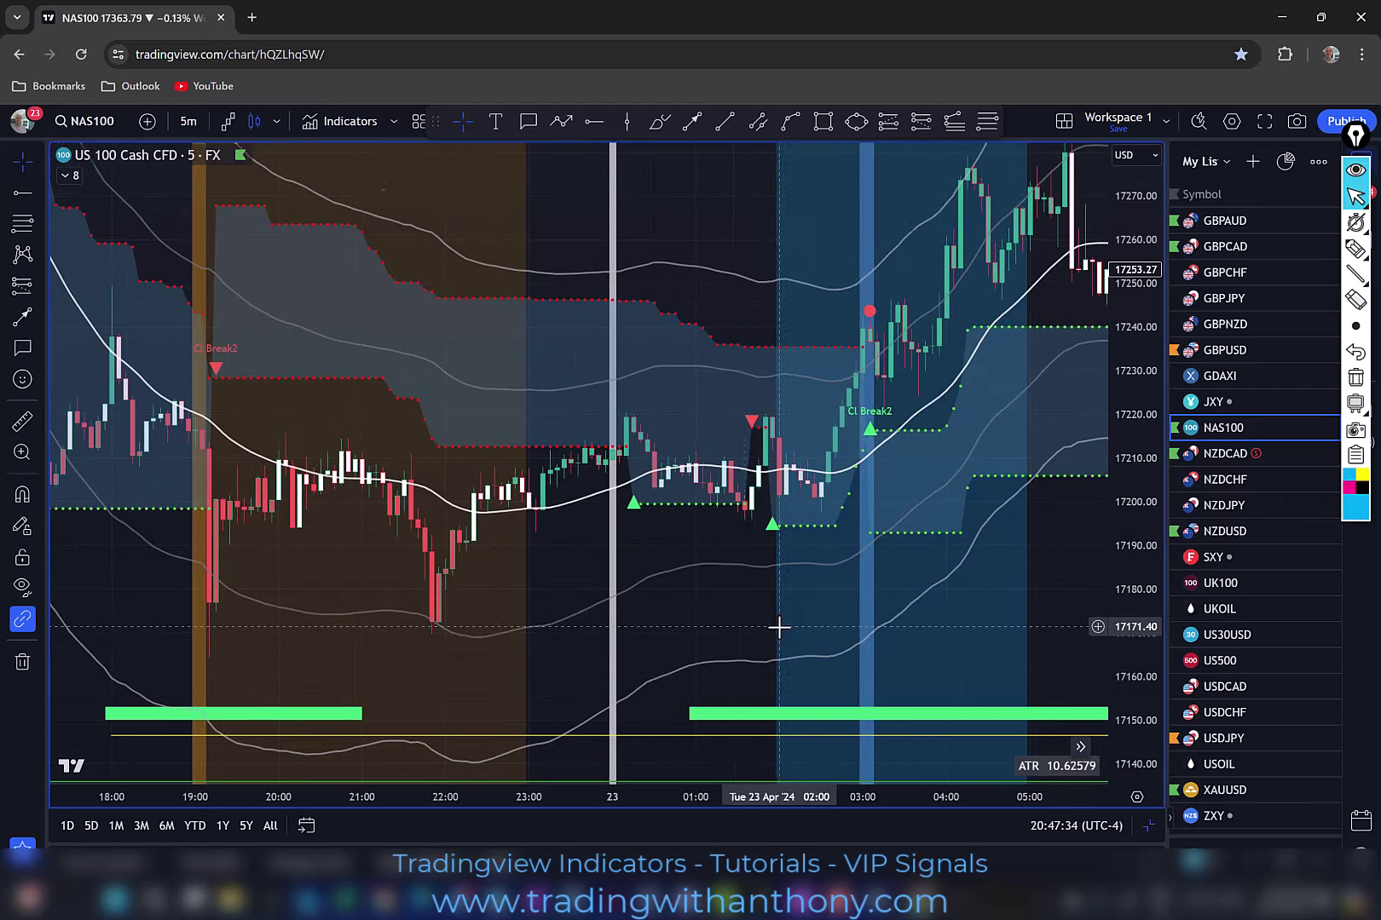
pyautogui.moveTo(711, 620); pyautogui.dragTo(745, 621)
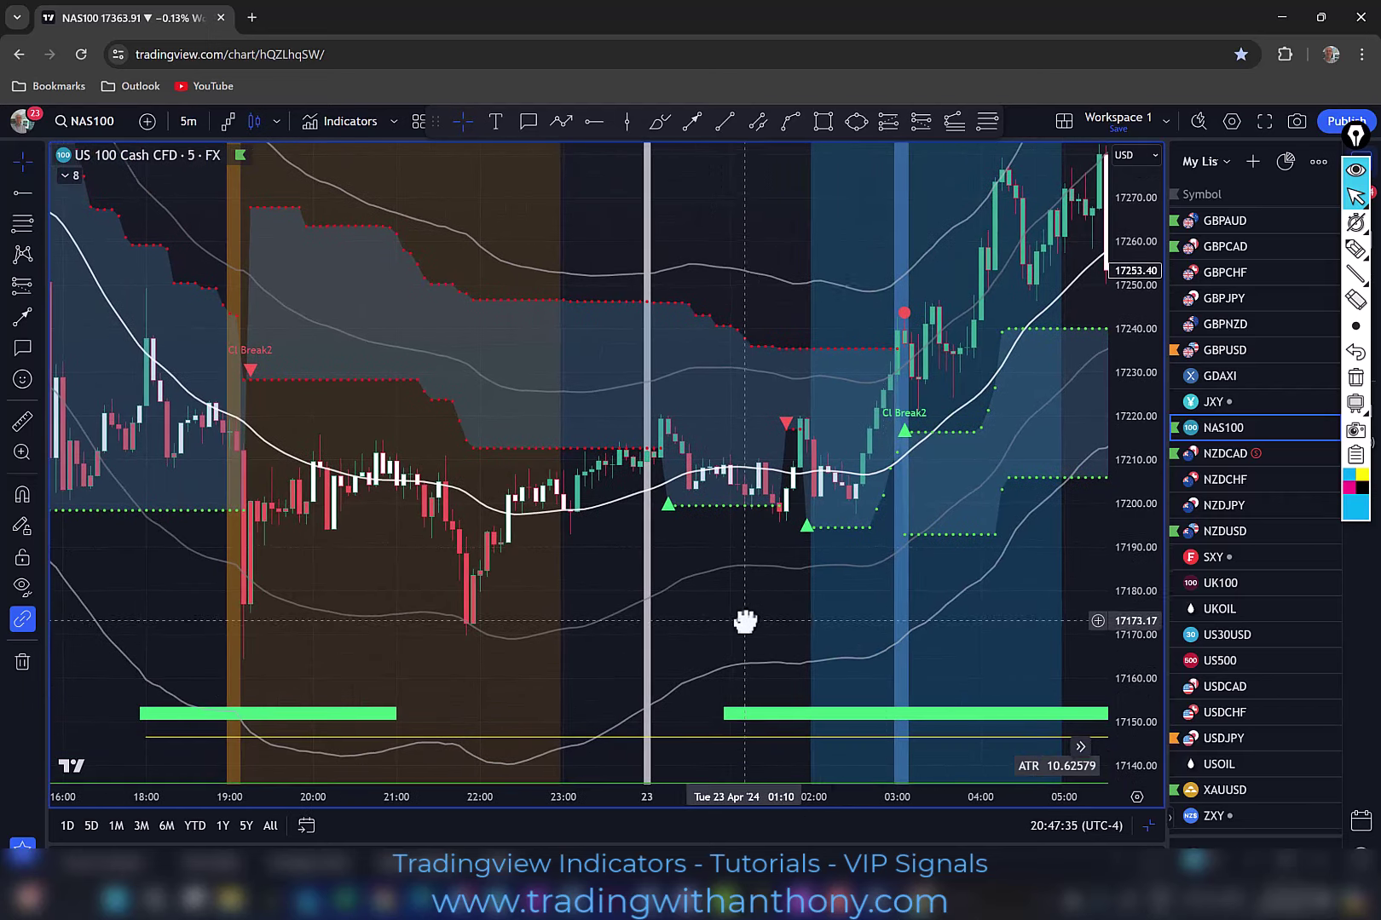
# - Sketch pen lines along the falling prices around 19:00 on 22 April and bracket the sideways ranges that follow
pyautogui.click(1355, 248)
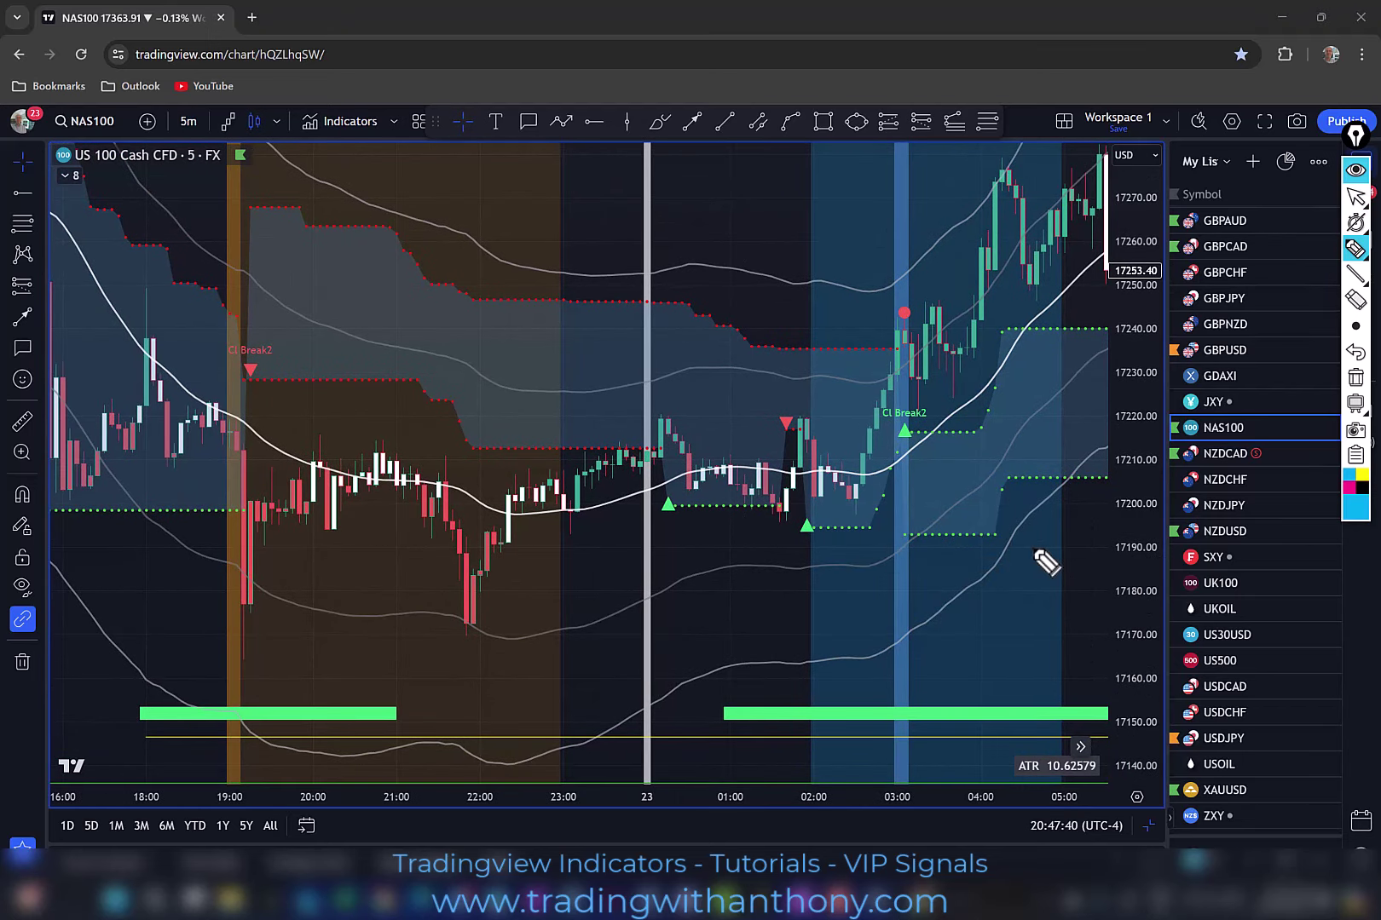
pyautogui.moveTo(151, 536); pyautogui.dragTo(308, 620)
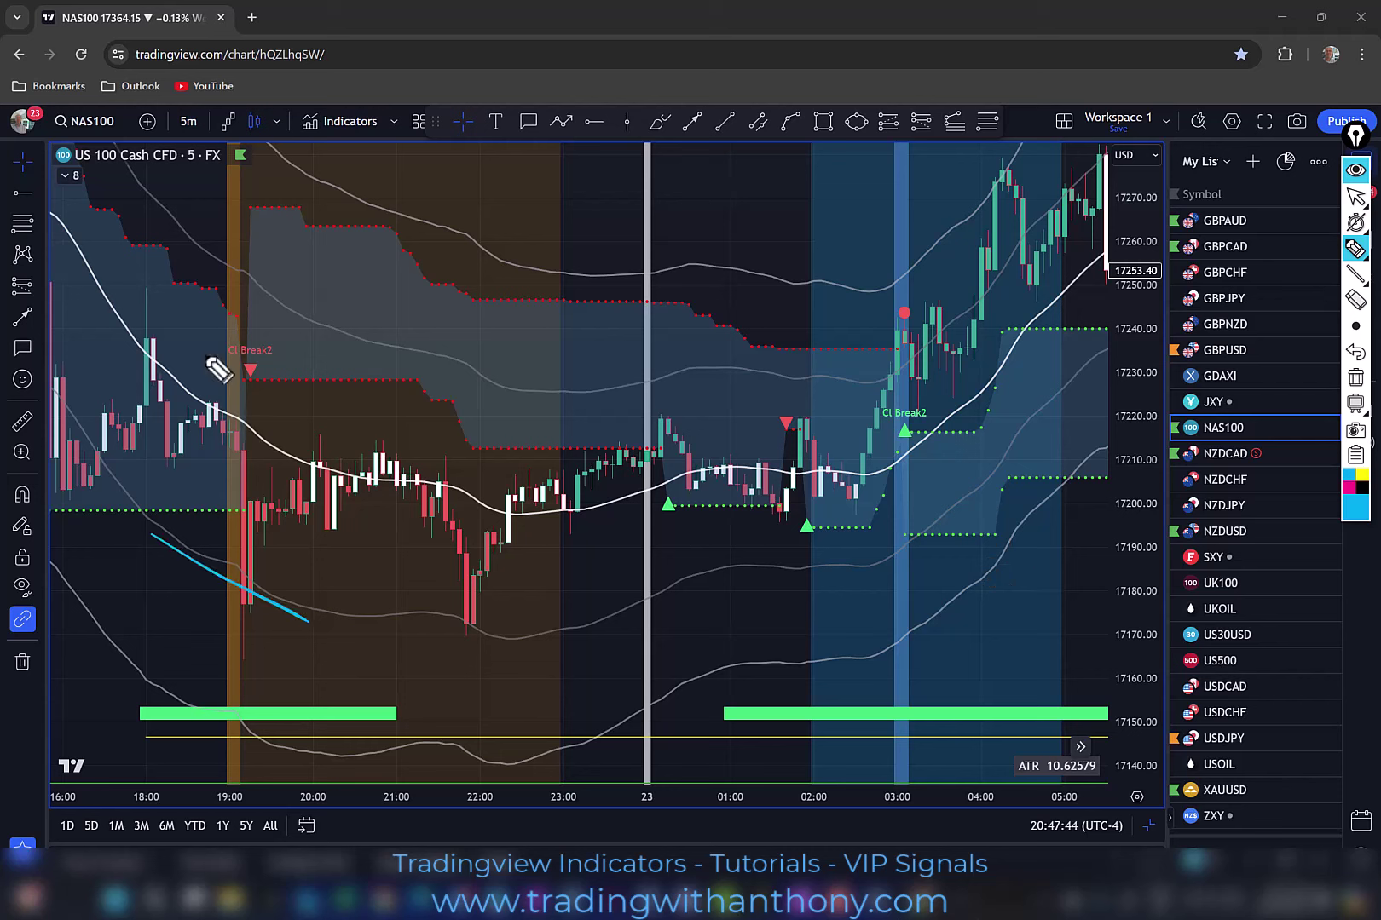
pyautogui.moveTo(232, 355)
pyautogui.mouseDown()
pyautogui.moveTo(373, 444)
pyautogui.moveTo(438, 451)
pyautogui.mouseUp()
pyautogui.moveTo(312, 506)
pyautogui.mouseDown()
pyautogui.moveTo(548, 484)
pyautogui.moveTo(474, 507)
pyautogui.mouseUp()
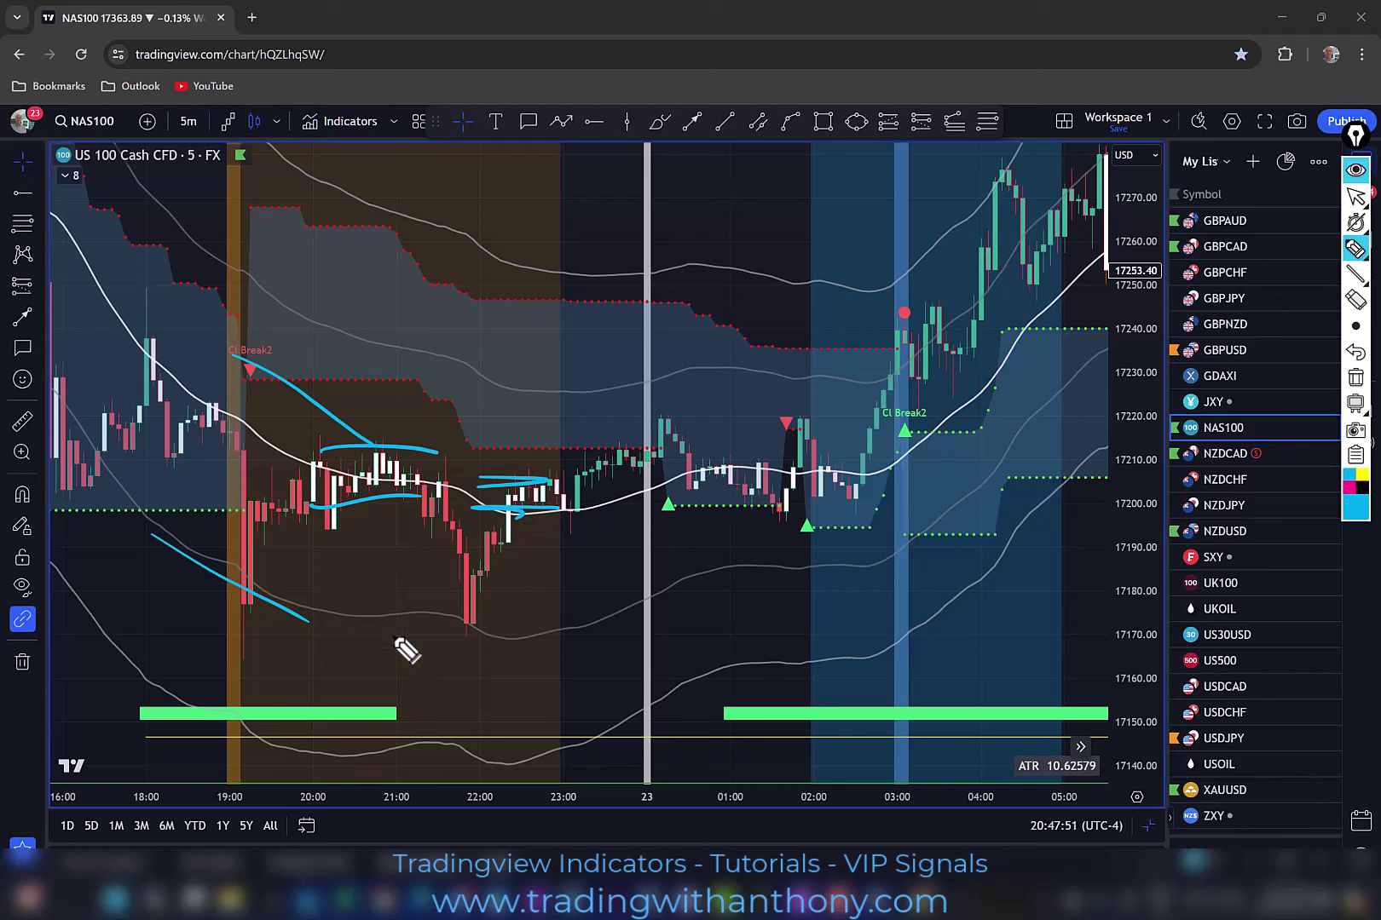
# - Circle the low just before 22:00 and draw arrows to the lower green bar, the midnight line and the 02:00 session start
pyautogui.moveTo(470, 599); pyautogui.dragTo(511, 619)
pyautogui.moveTo(364, 620); pyautogui.dragTo(332, 706)
pyautogui.moveTo(307, 670); pyautogui.dragTo(369, 667)
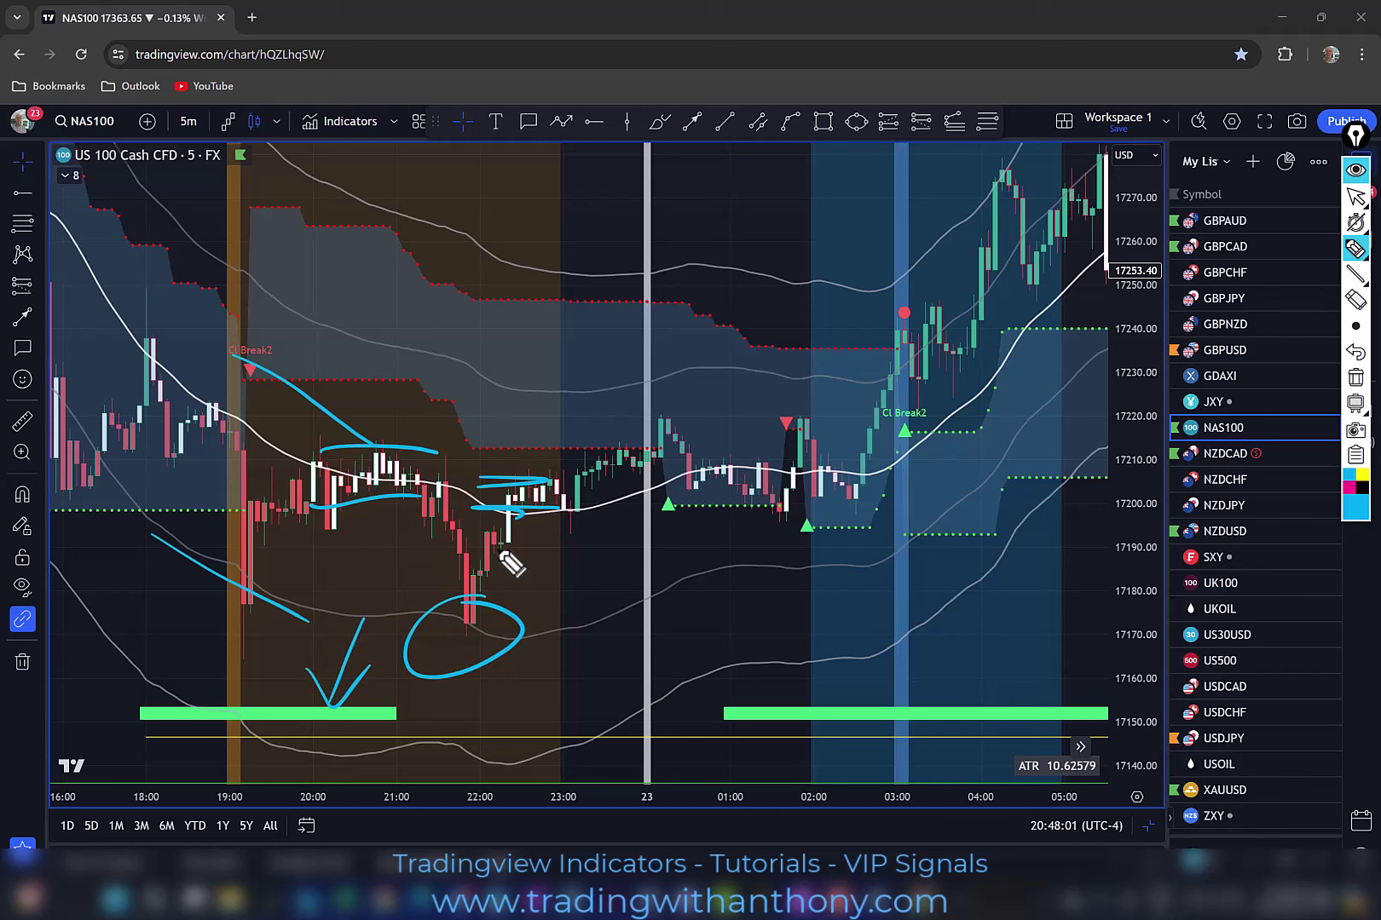
pyautogui.moveTo(624, 201)
pyautogui.mouseDown()
pyautogui.moveTo(632, 217)
pyautogui.moveTo(697, 205)
pyautogui.mouseUp()
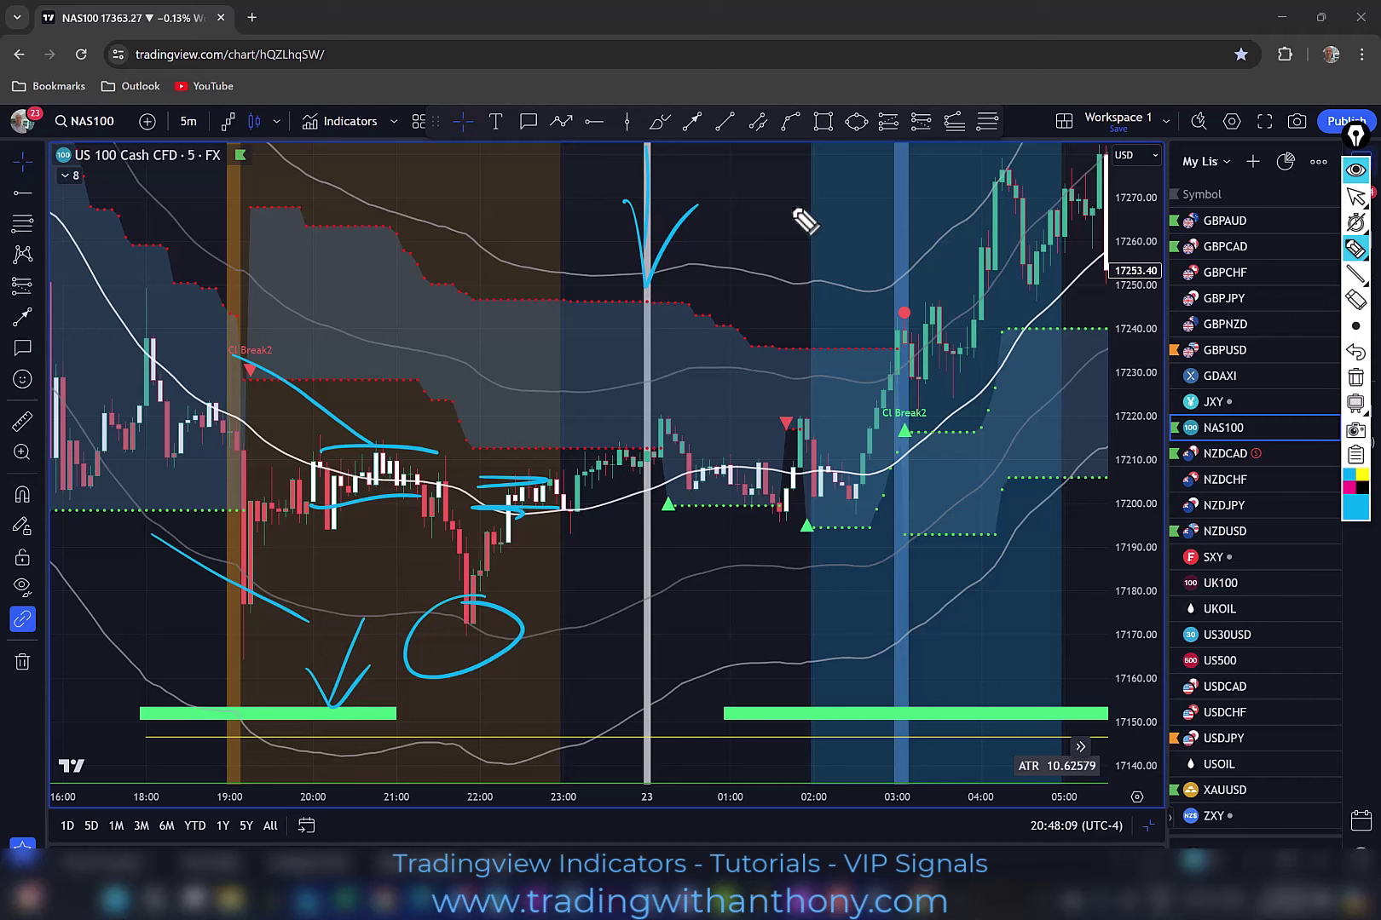
pyautogui.moveTo(687, 215)
pyautogui.mouseDown()
pyautogui.moveTo(809, 209)
pyautogui.moveTo(753, 250)
pyautogui.mouseUp()
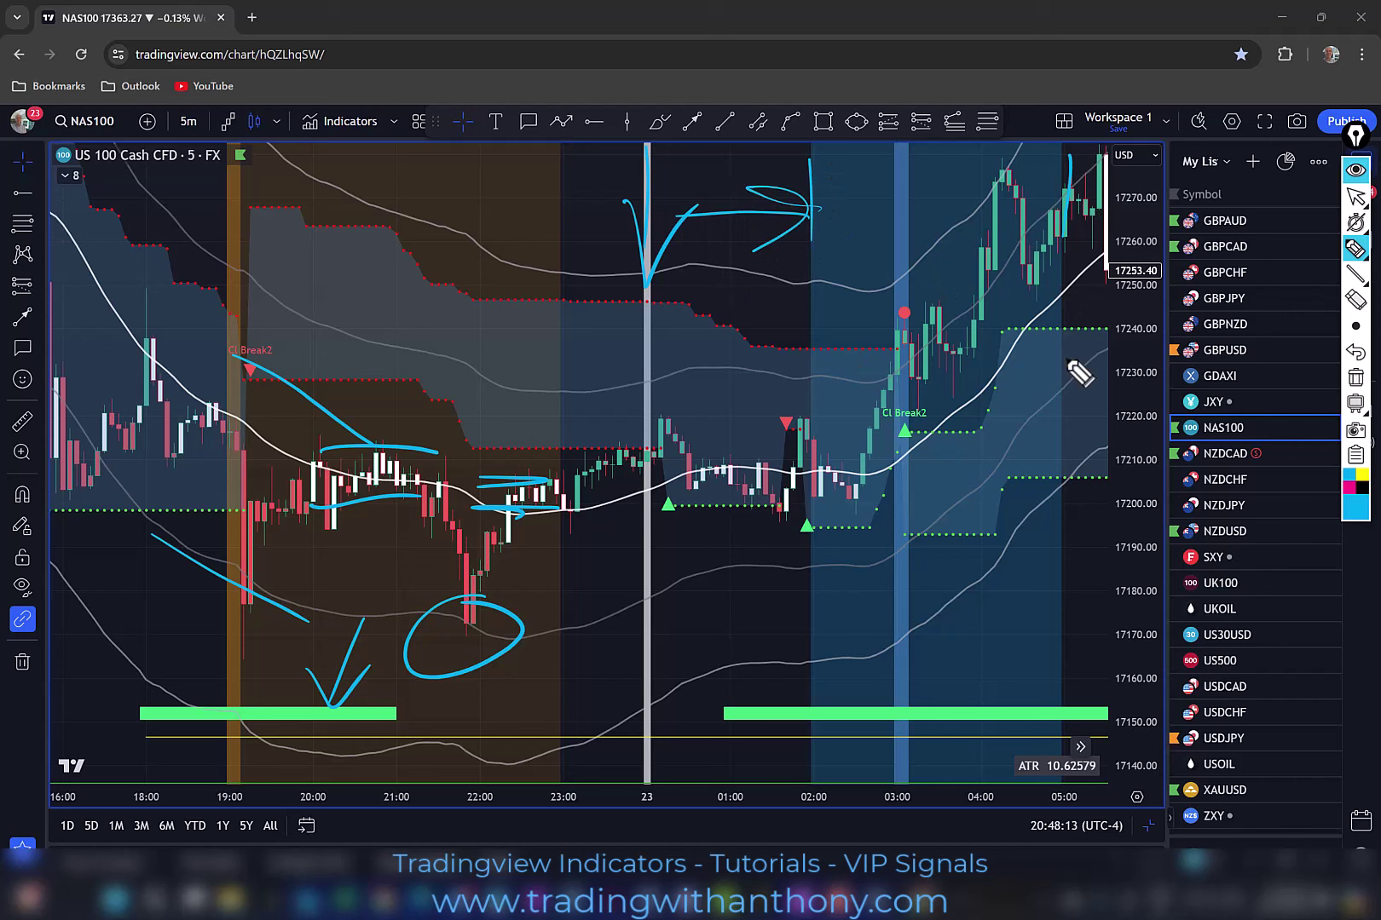
# - Sketch the rise into midnight and the pullback circled near 01:45, and clear all sketches from the chart
pyautogui.moveTo(554, 539); pyautogui.dragTo(620, 499)
pyautogui.moveTo(580, 545); pyautogui.dragTo(622, 497)
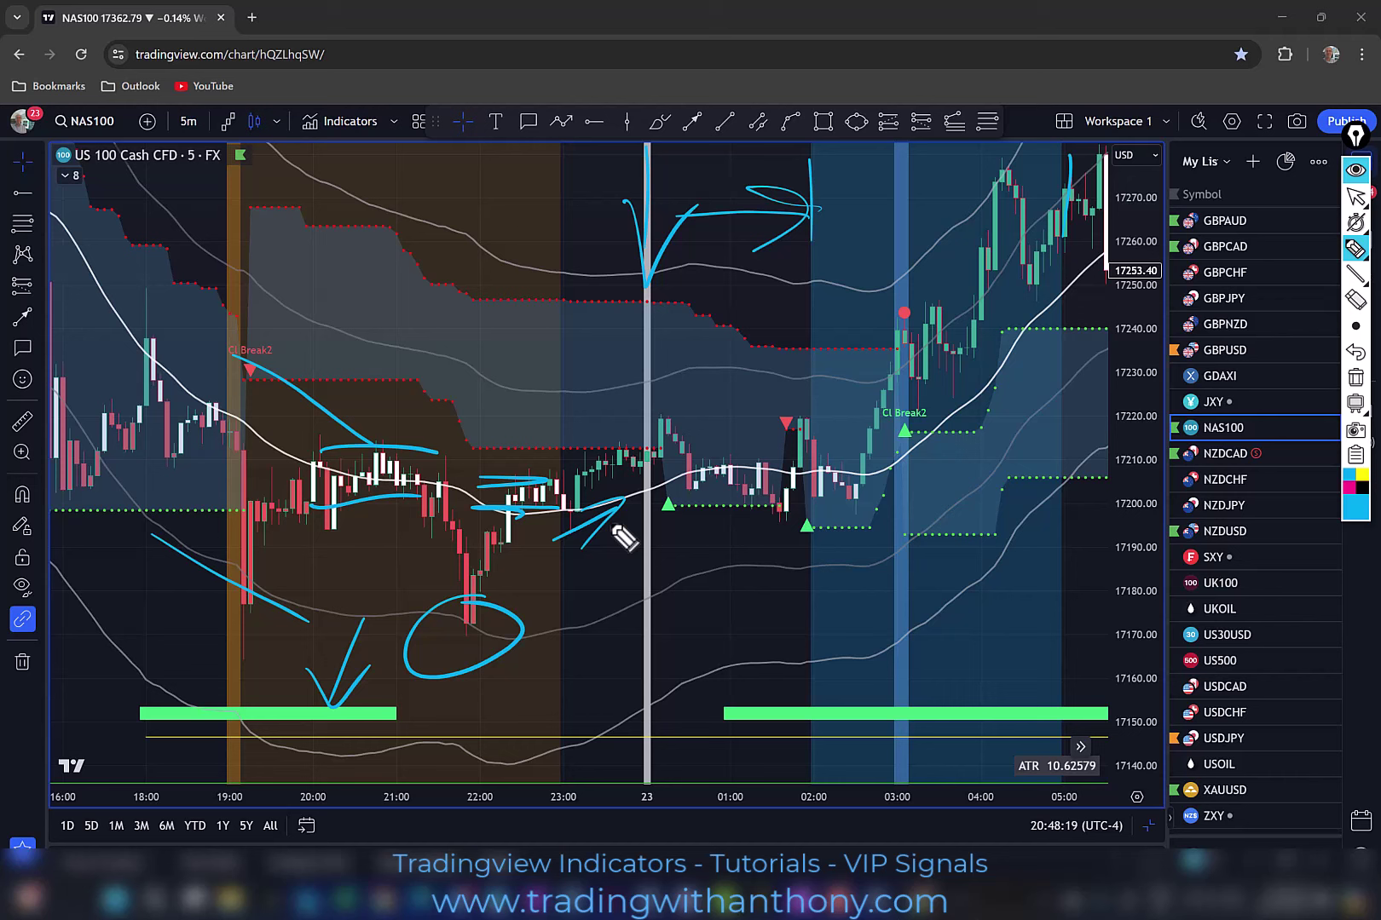
pyautogui.moveTo(543, 470); pyautogui.dragTo(640, 409)
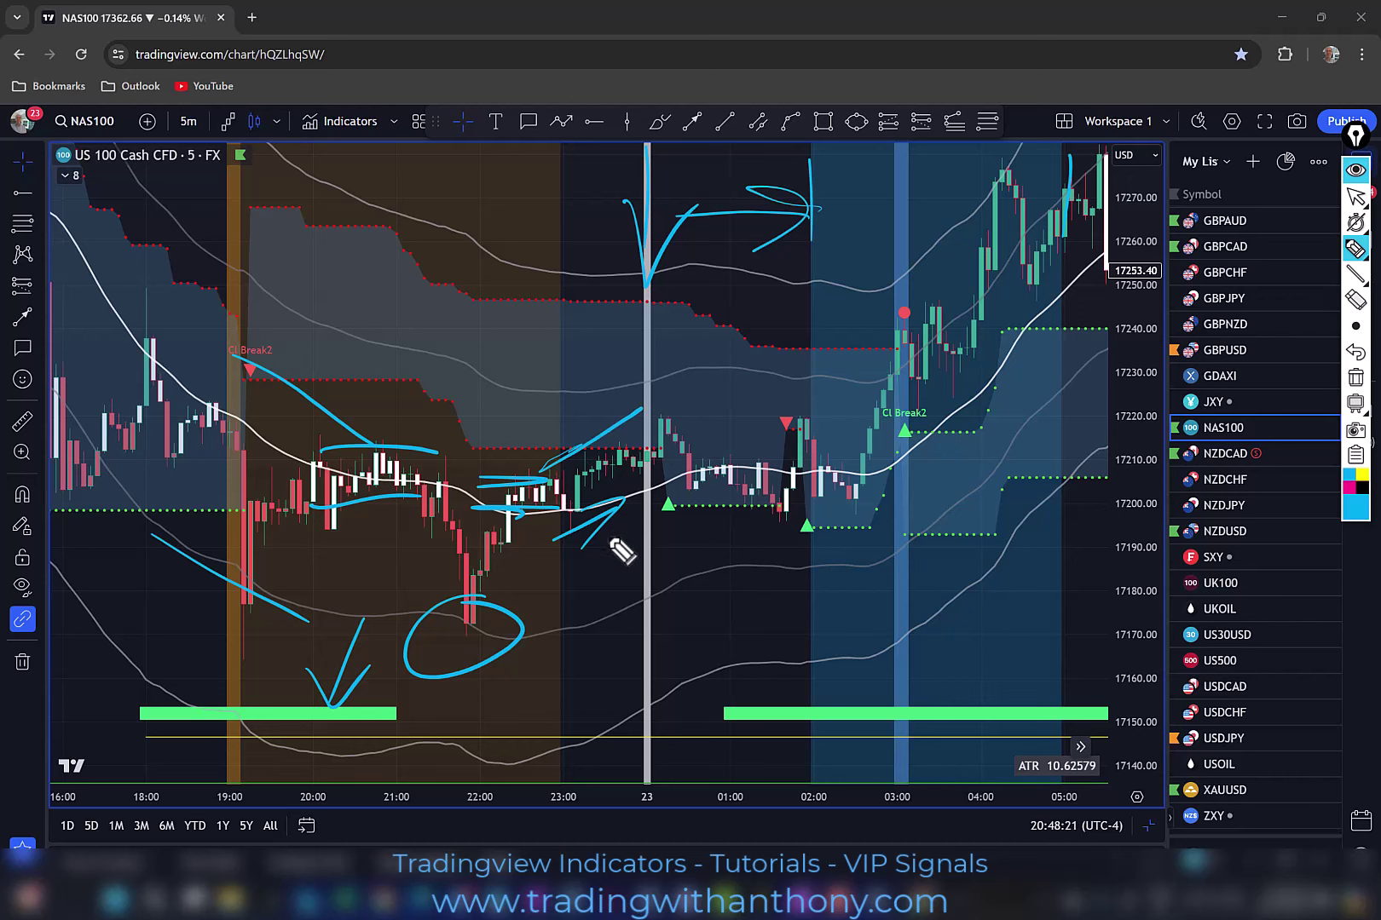
pyautogui.moveTo(610, 541)
pyautogui.mouseDown()
pyautogui.moveTo(580, 571)
pyautogui.moveTo(591, 583)
pyautogui.mouseUp()
pyautogui.moveTo(661, 418)
pyautogui.mouseDown()
pyautogui.moveTo(767, 535)
pyautogui.moveTo(699, 534)
pyautogui.mouseUp()
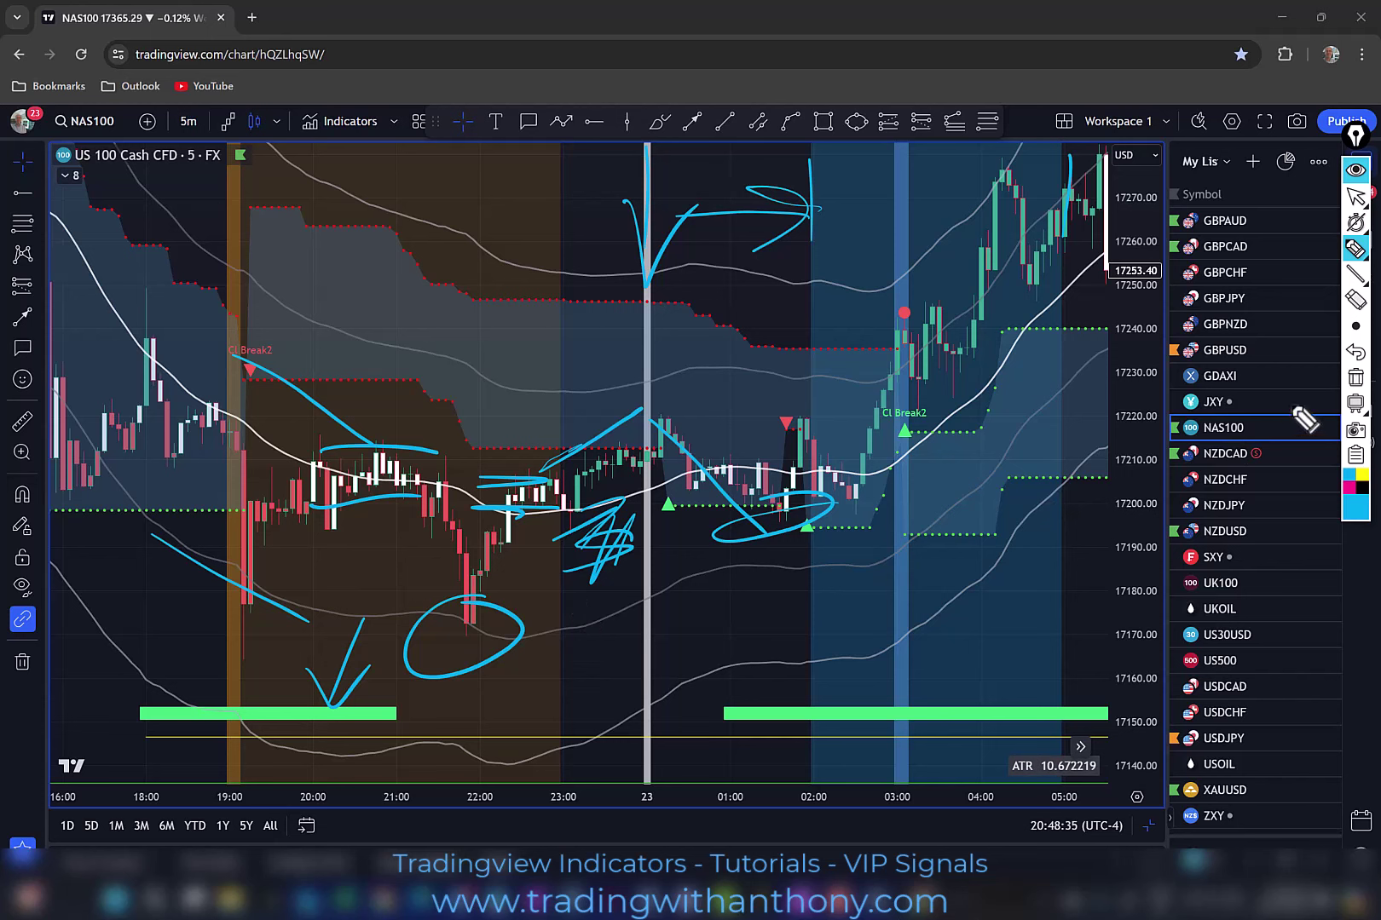
pyautogui.click(1355, 378)
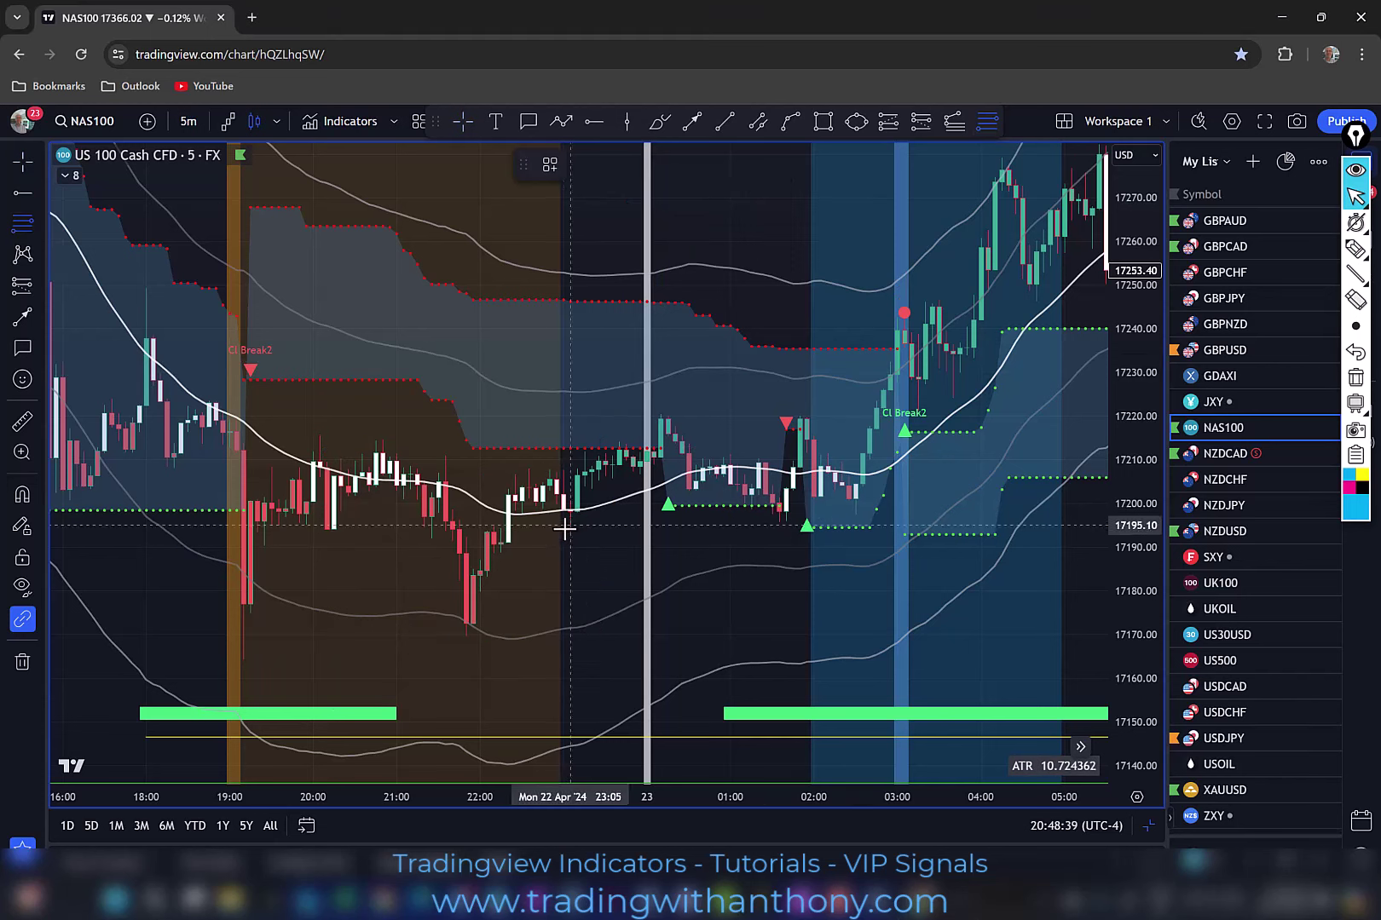
# - Draw a Fibonacci retracement from the 21:50 low at 17170.21 to the 00:10 high at 17221.17, and mark the pullback to its 50% level
pyautogui.click(465, 634)
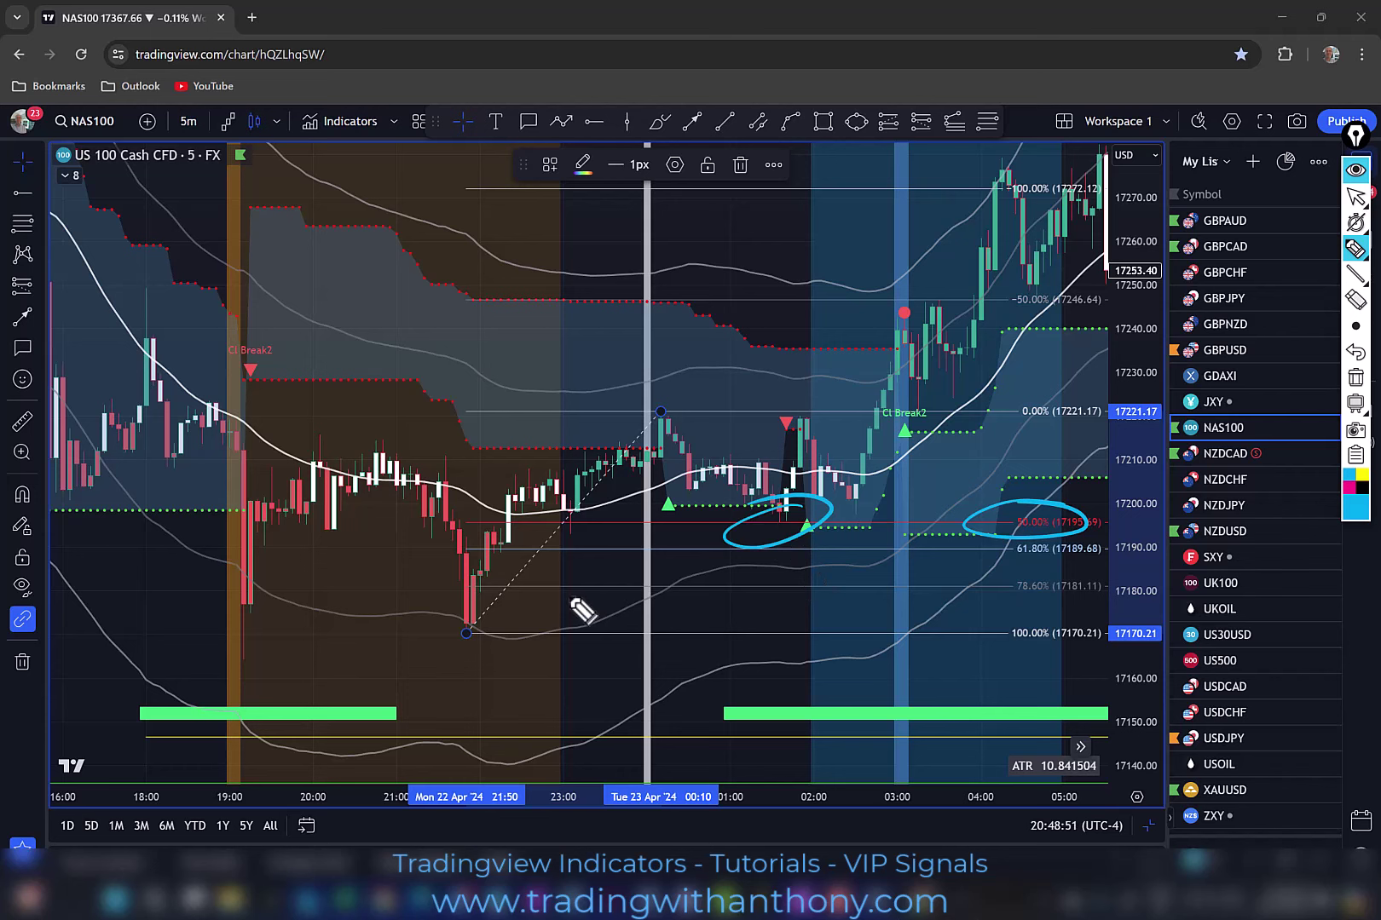
pyautogui.moveTo(755, 588); pyautogui.dragTo(788, 525)
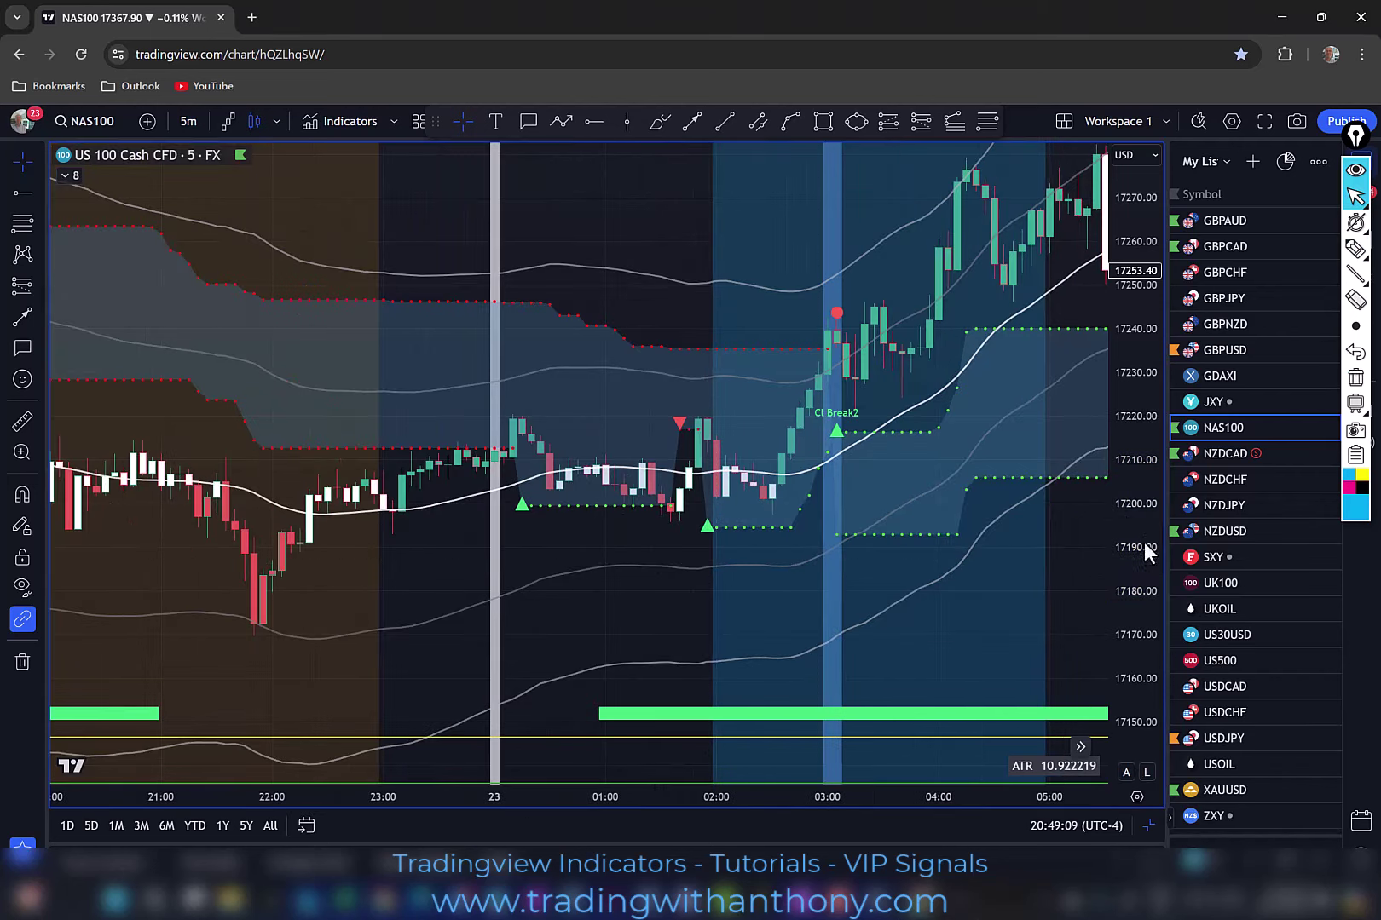
# - Draw a Fibonacci retracement from the low at 17195.77 to the 01:55 high at 17221.04 on 23 April
pyautogui.moveTo(1147, 512); pyautogui.dragTo(1149, 401)
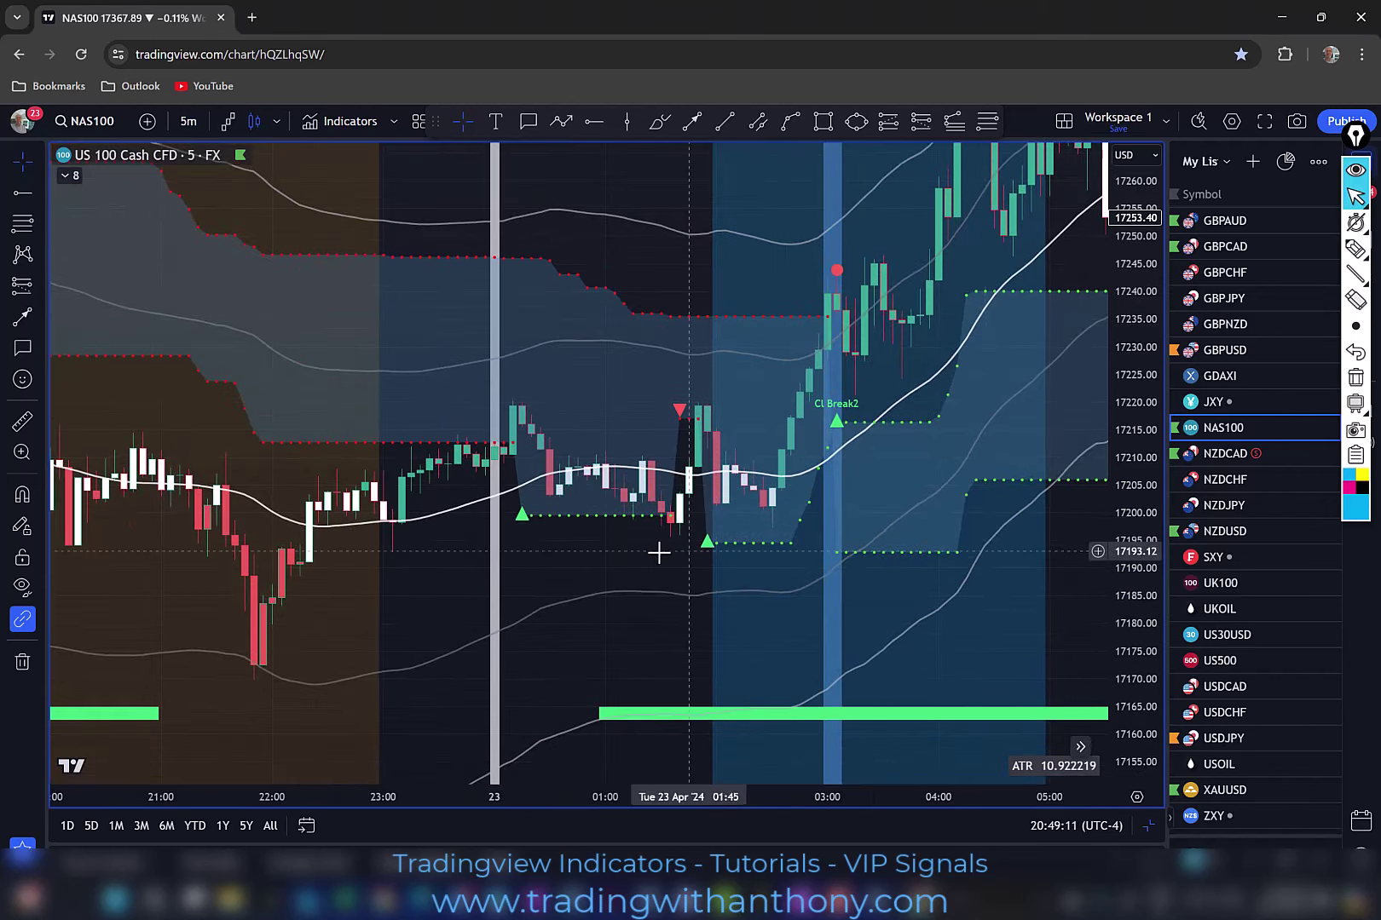
pyautogui.moveTo(659, 553); pyautogui.dragTo(581, 561)
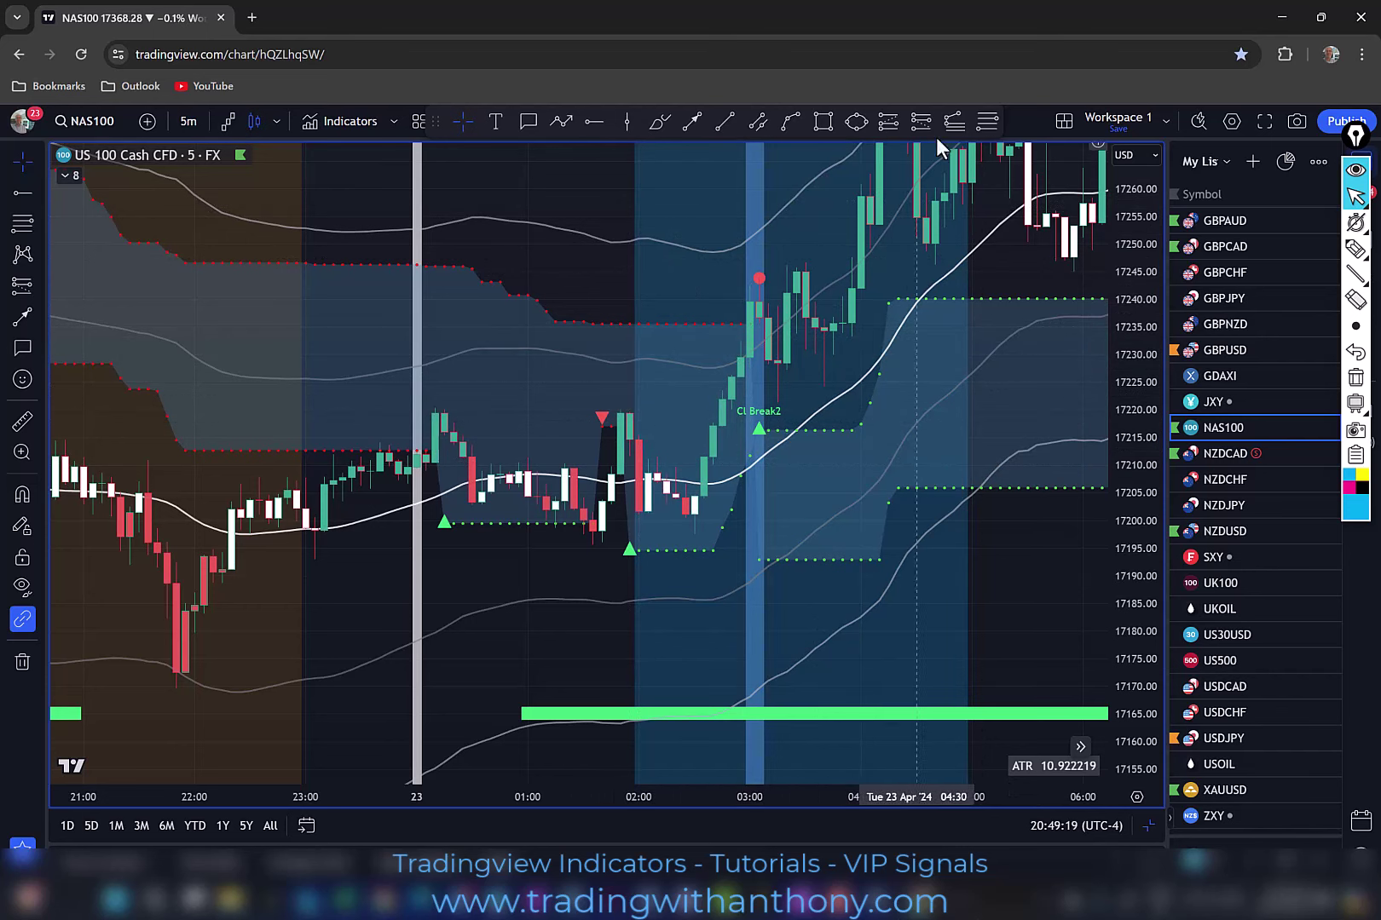
pyautogui.click(988, 121)
pyautogui.click(592, 543)
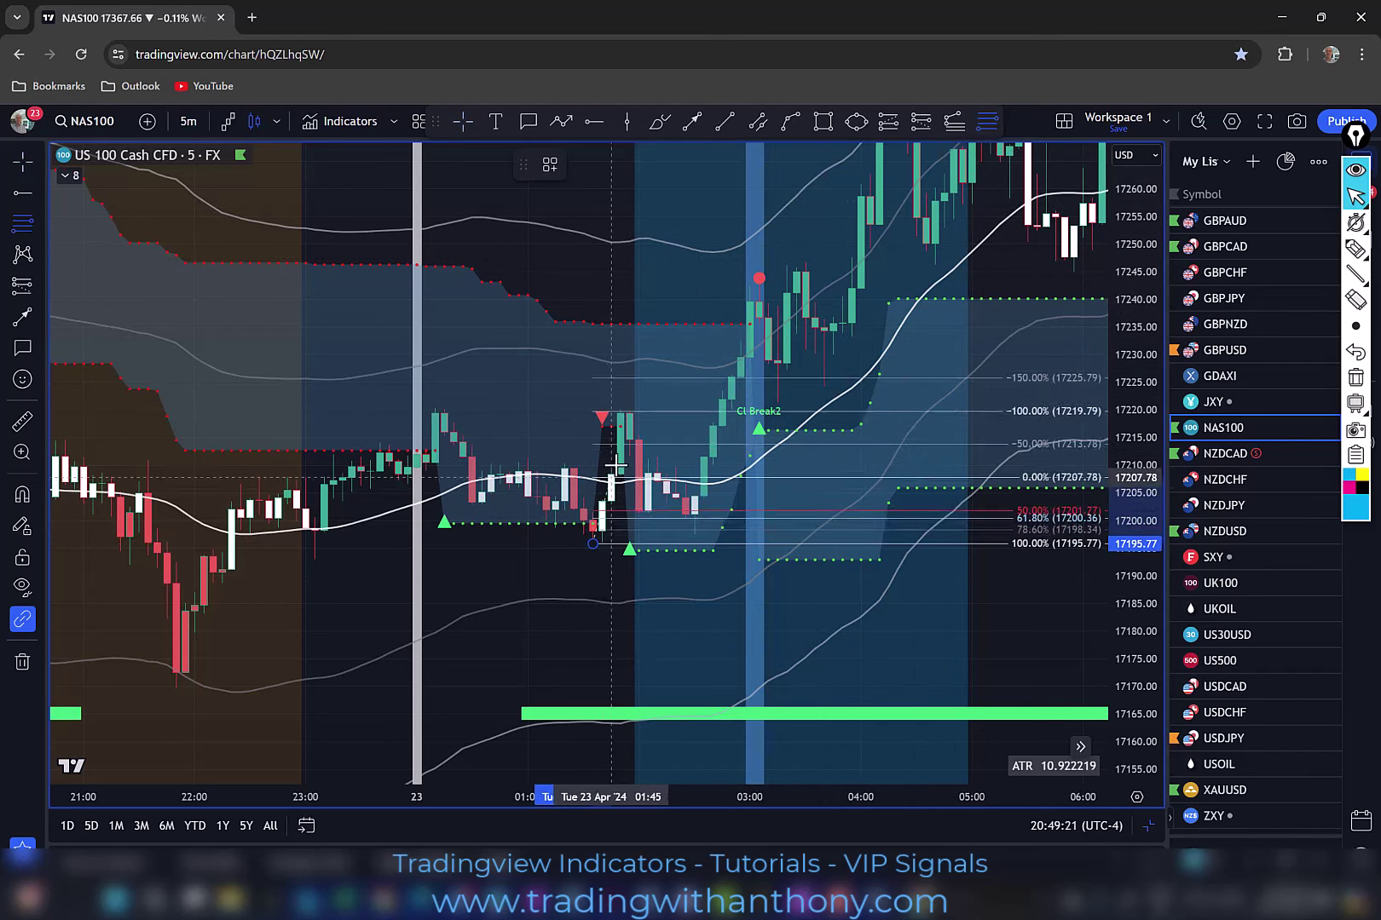
pyautogui.click(632, 404)
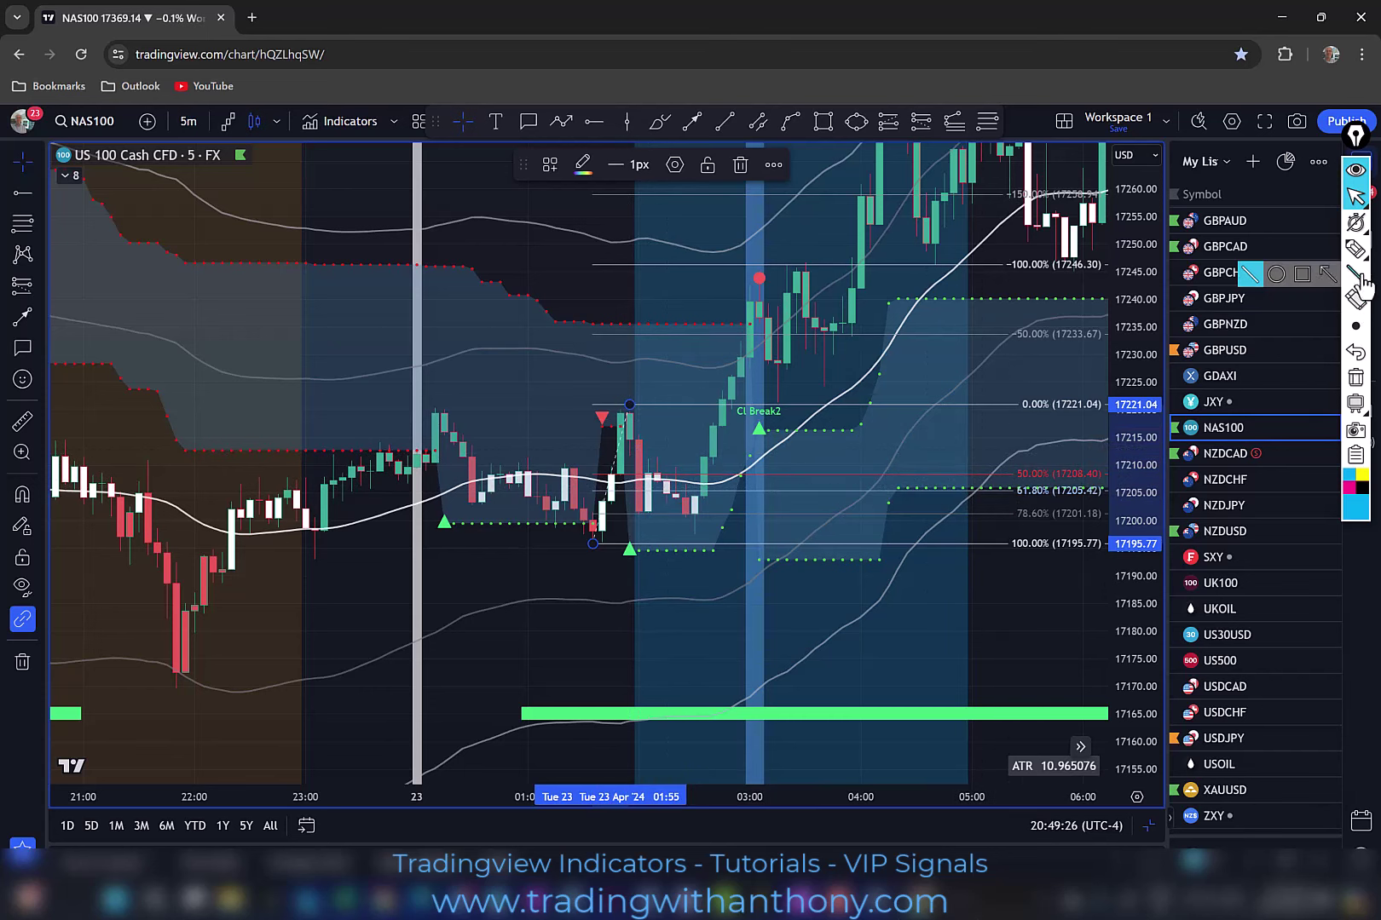
# - Place a long position at 02:05 with entry at 17206.38, stop at 17191.71 and target at 17245.68
pyautogui.click(888, 121)
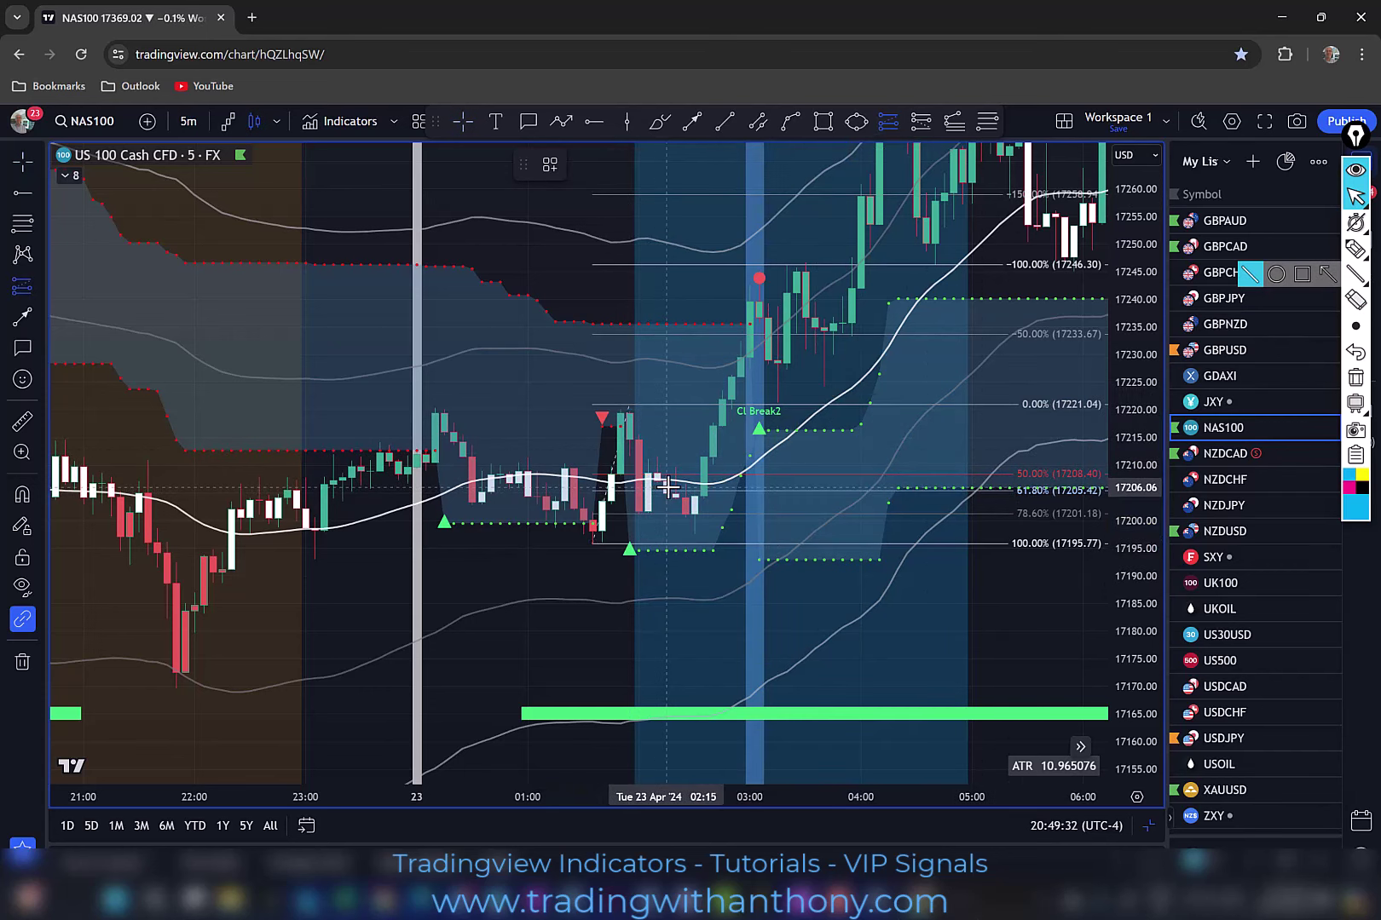
pyautogui.click(647, 485)
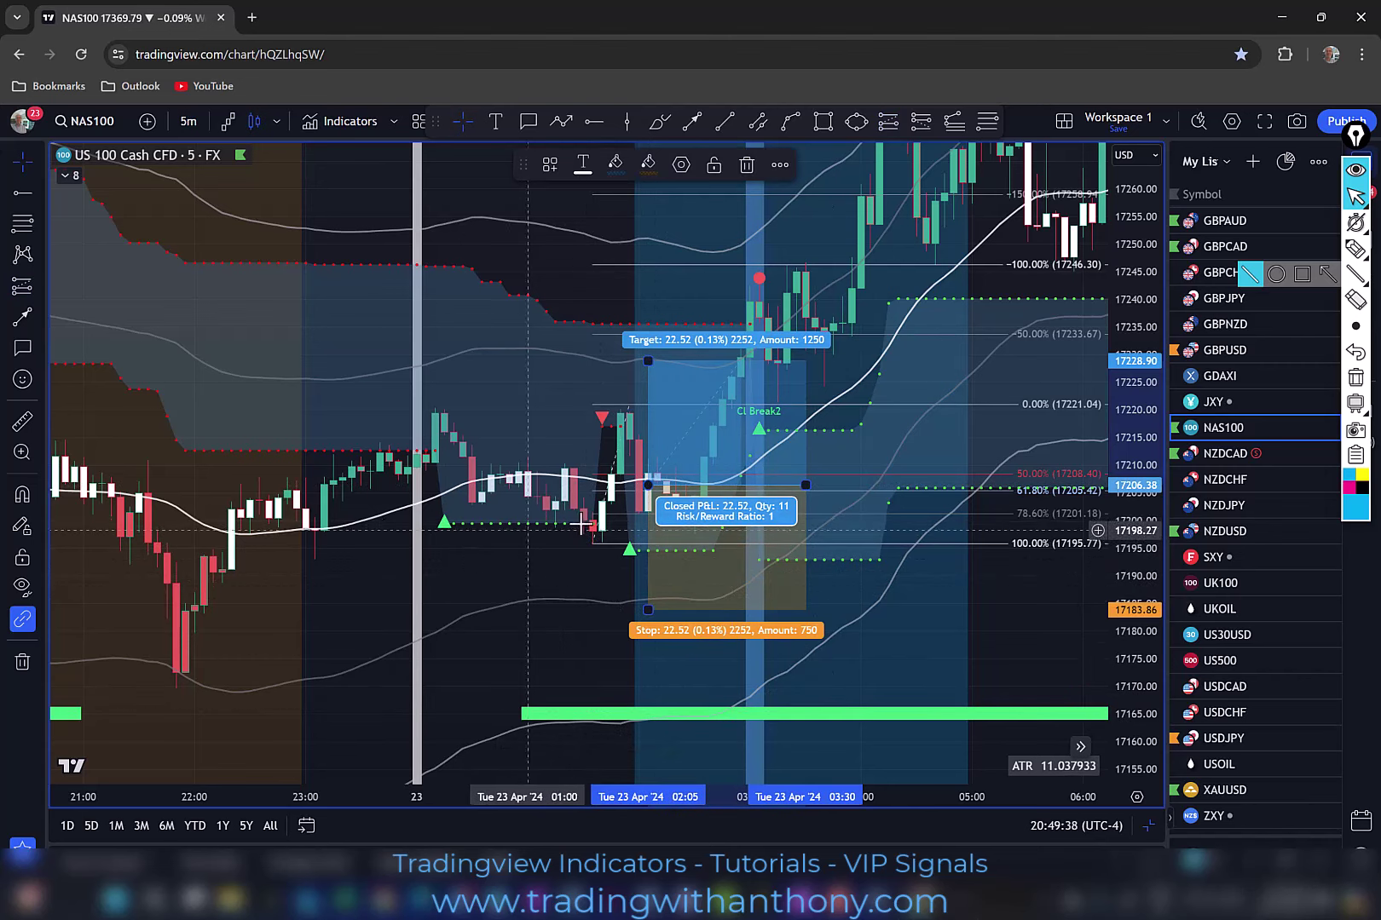
pyautogui.moveTo(647, 610); pyautogui.dragTo(647, 566)
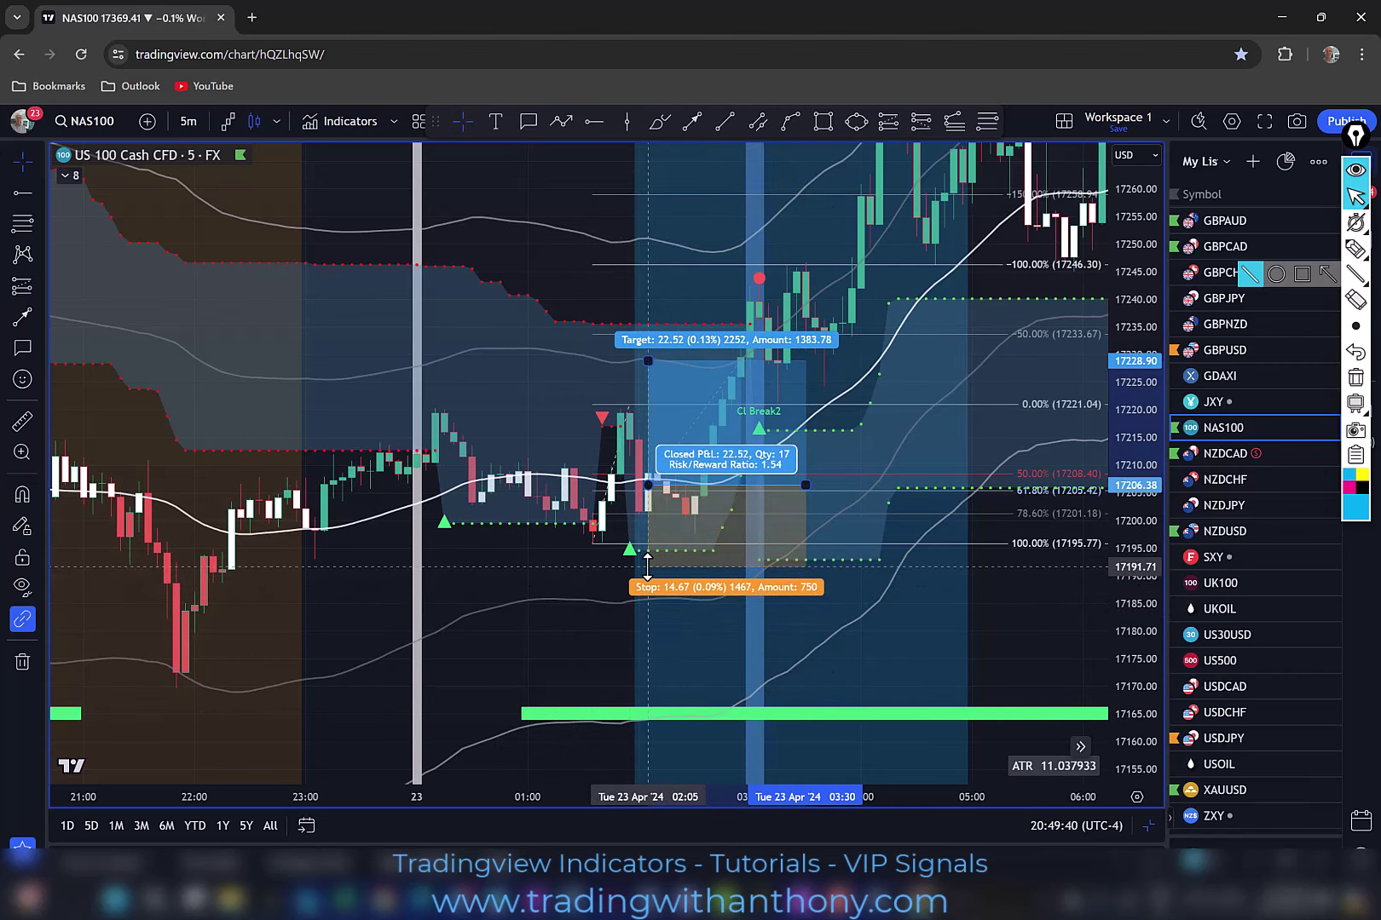
pyautogui.moveTo(648, 361); pyautogui.dragTo(645, 266)
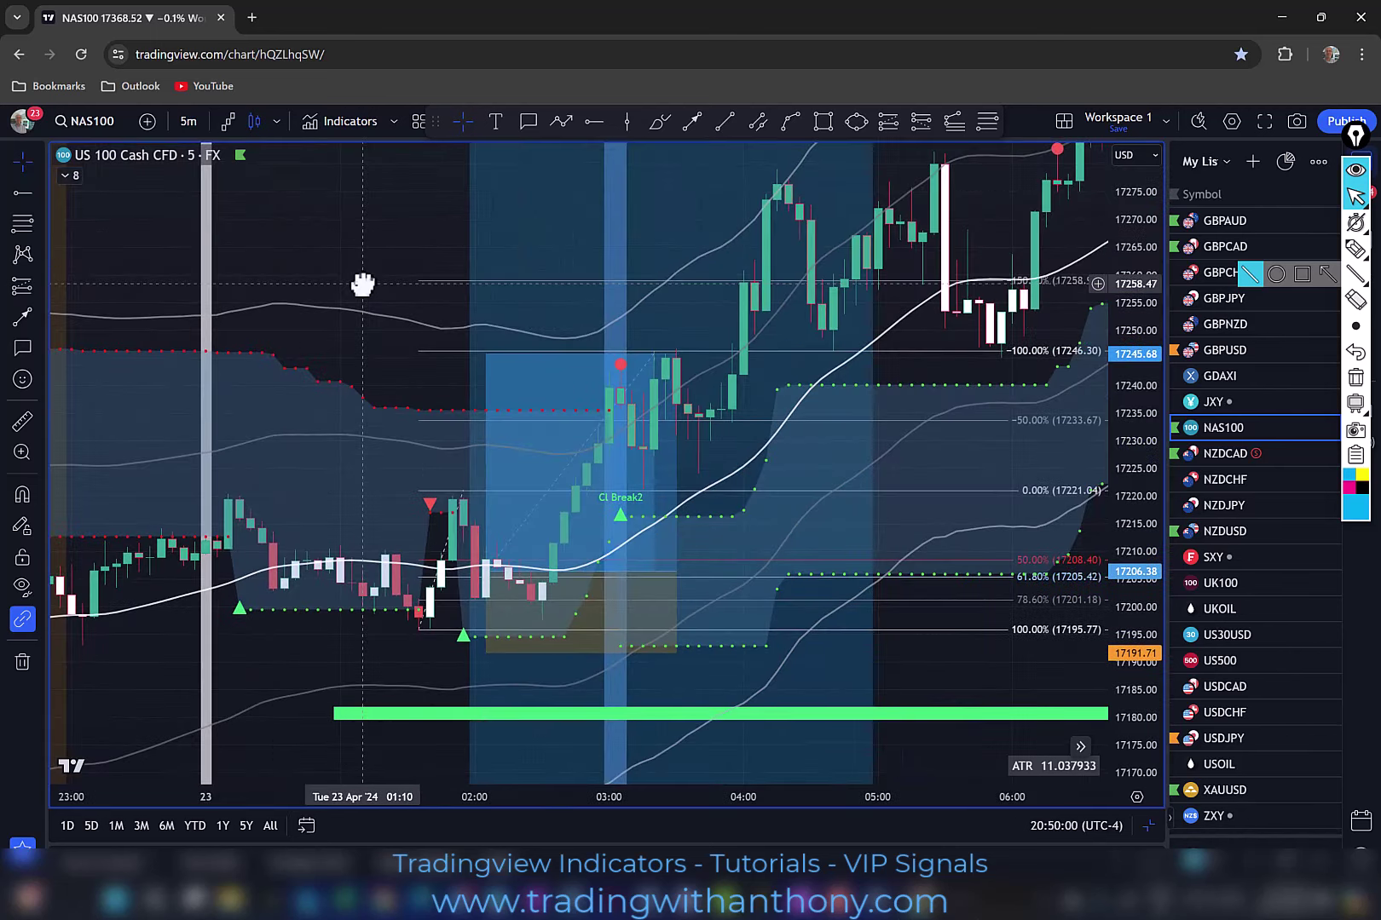
# - Raise the long position's target to 17277.92, near the swing high just after 04:00
pyautogui.moveTo(362, 284); pyautogui.dragTo(353, 298)
pyautogui.moveTo(1152, 290); pyautogui.dragTo(1152, 356)
pyautogui.scroll(-1, 683, 336)
pyautogui.moveTo(478, 251); pyautogui.dragTo(421, 287)
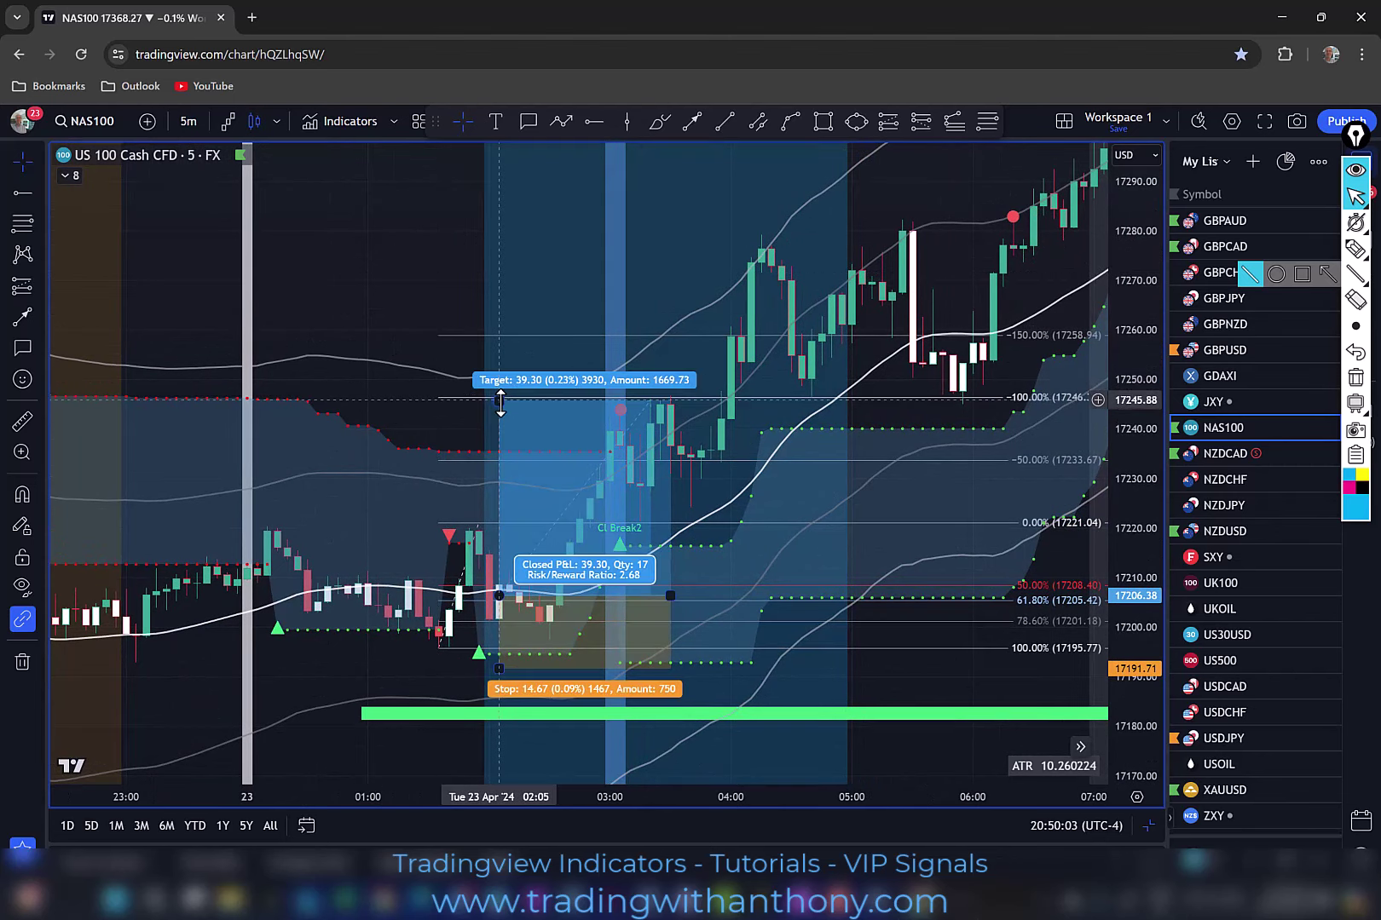
pyautogui.moveTo(499, 400); pyautogui.dragTo(493, 232)
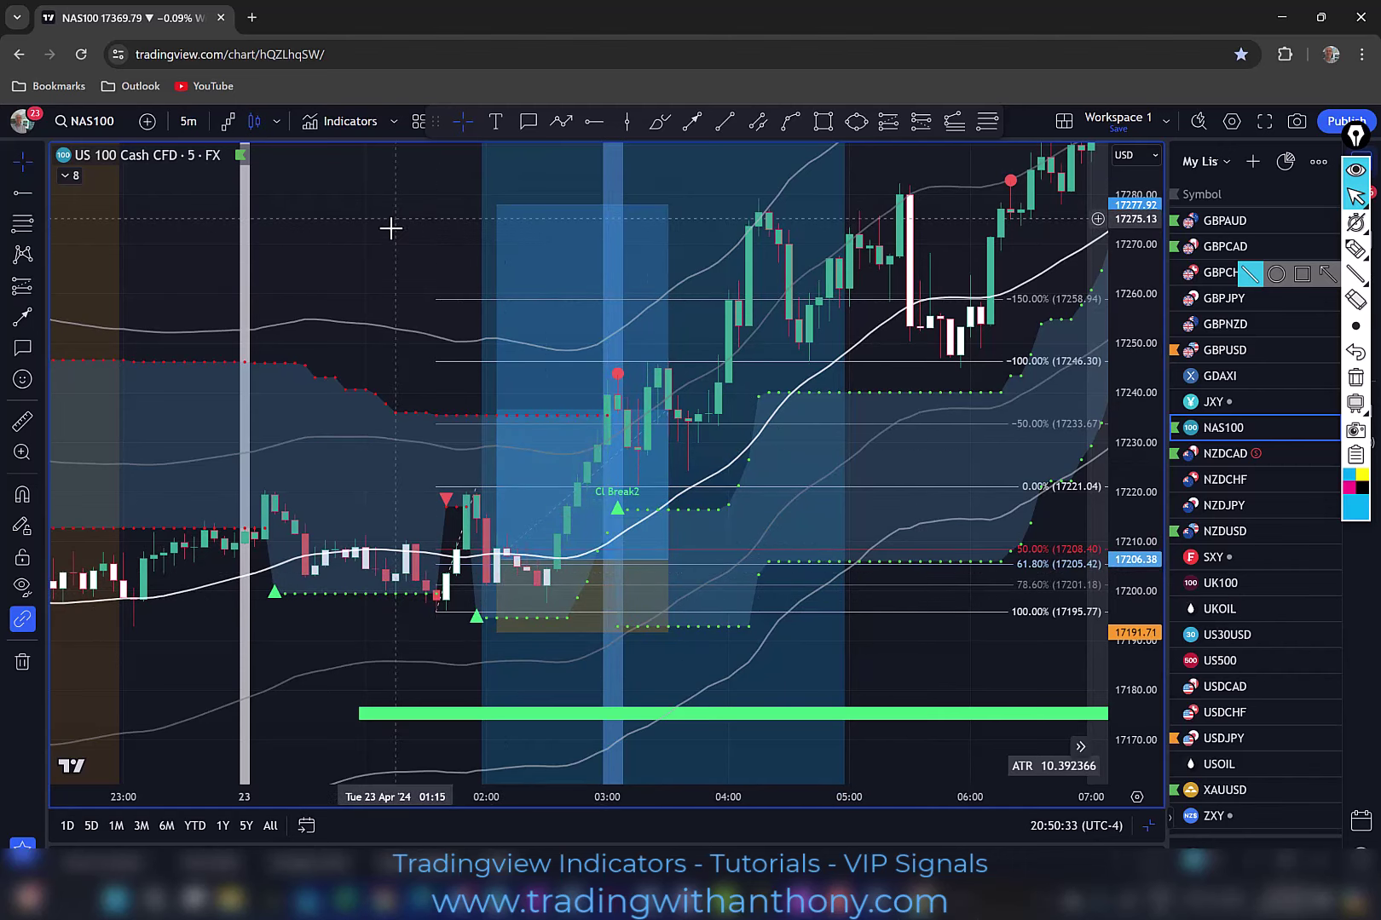
# - Mark the red-dot signals near 03:00 and 06:20 and circle the peak after 05:00 with the pen, and clear the sketches
pyautogui.moveTo(391, 225)
pyautogui.mouseDown()
pyautogui.moveTo(260, 350)
pyautogui.moveTo(235, 298)
pyautogui.mouseUp()
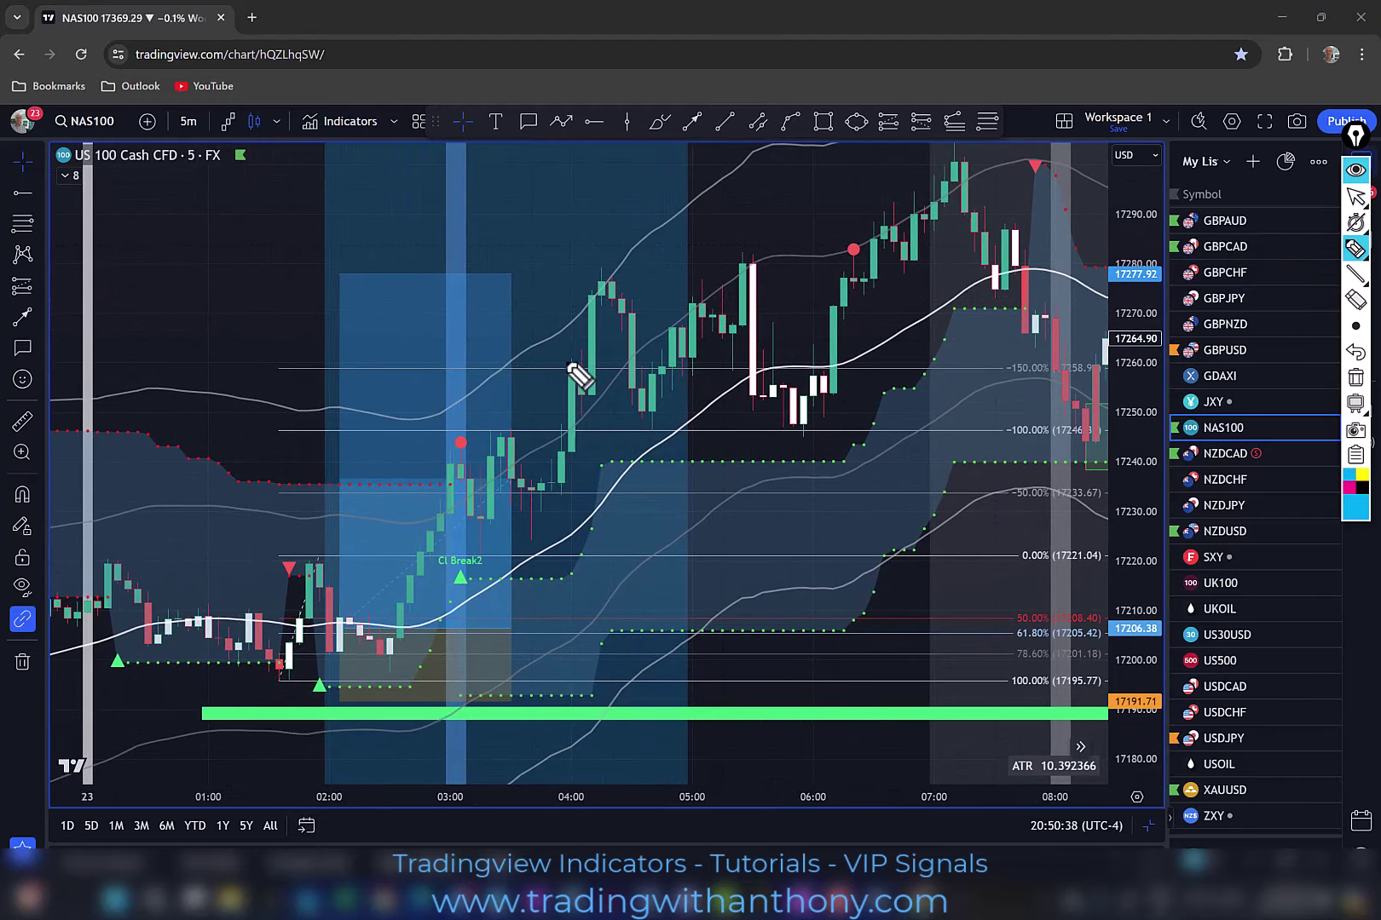
pyautogui.moveTo(330, 488); pyautogui.dragTo(417, 518)
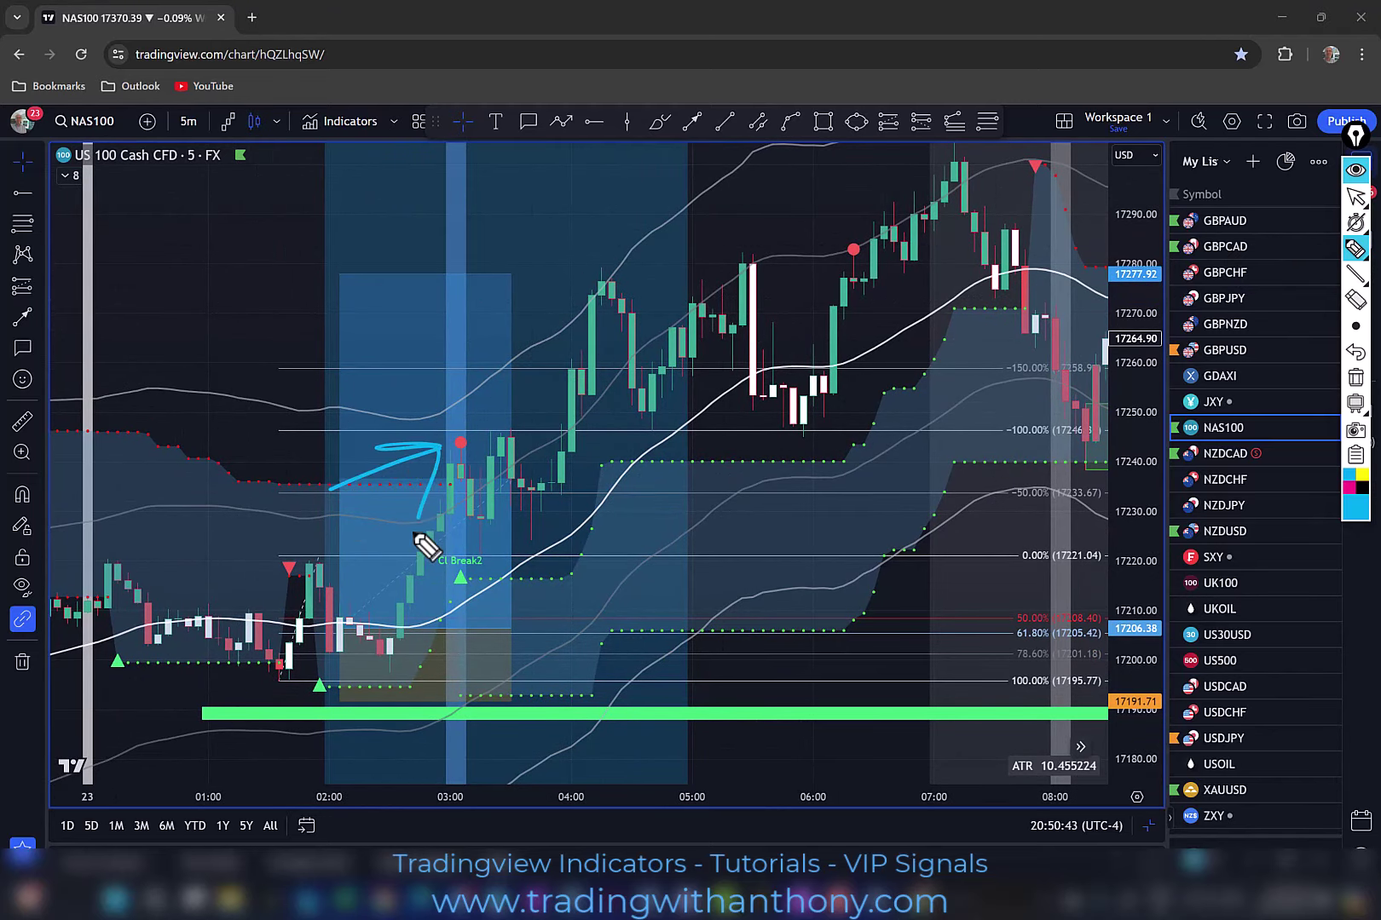
pyautogui.moveTo(882, 223); pyautogui.dragTo(897, 241)
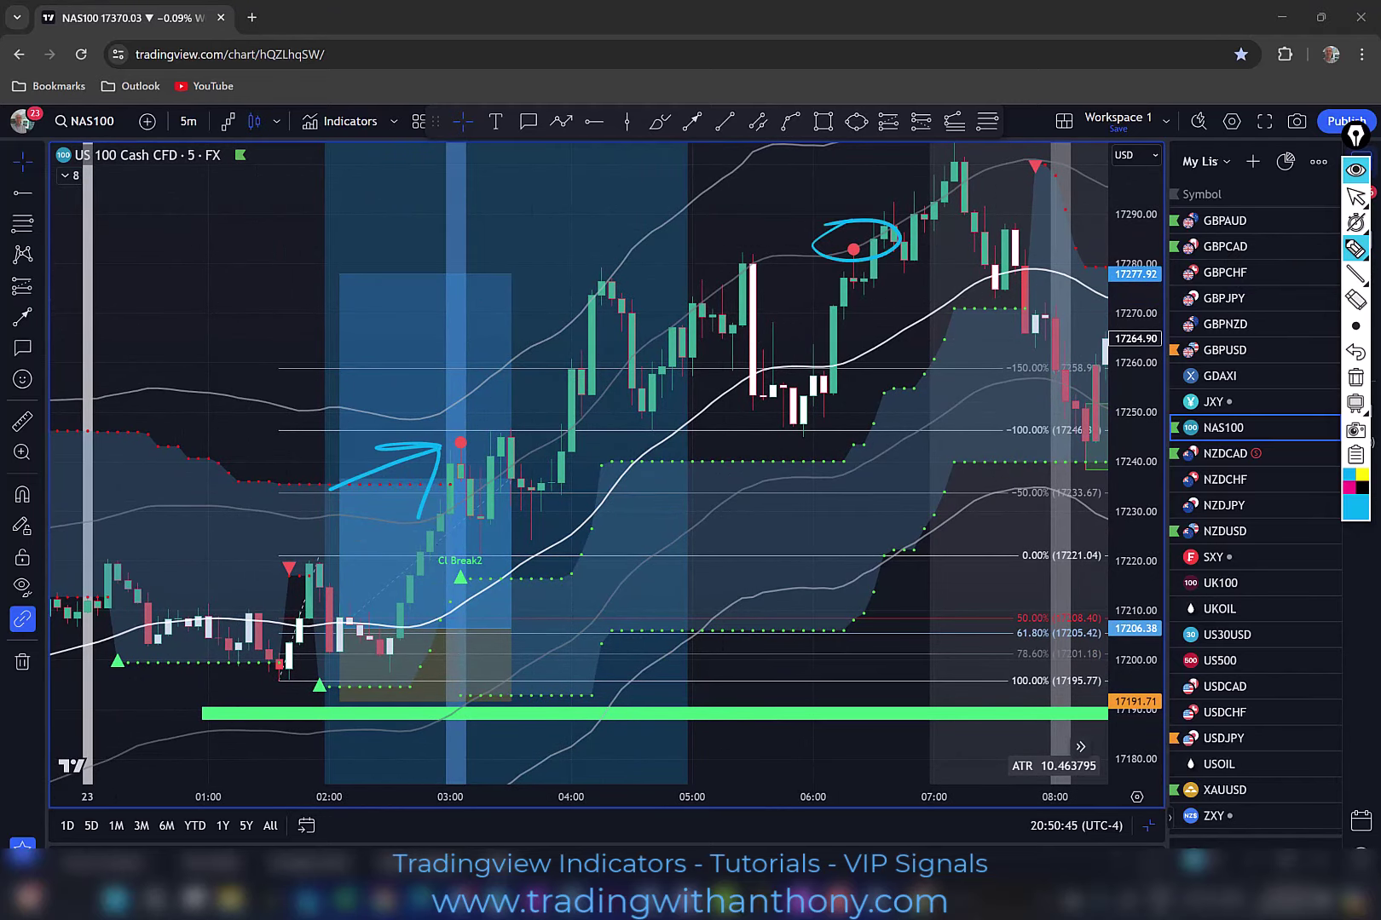
pyautogui.moveTo(414, 469); pyautogui.dragTo(467, 478)
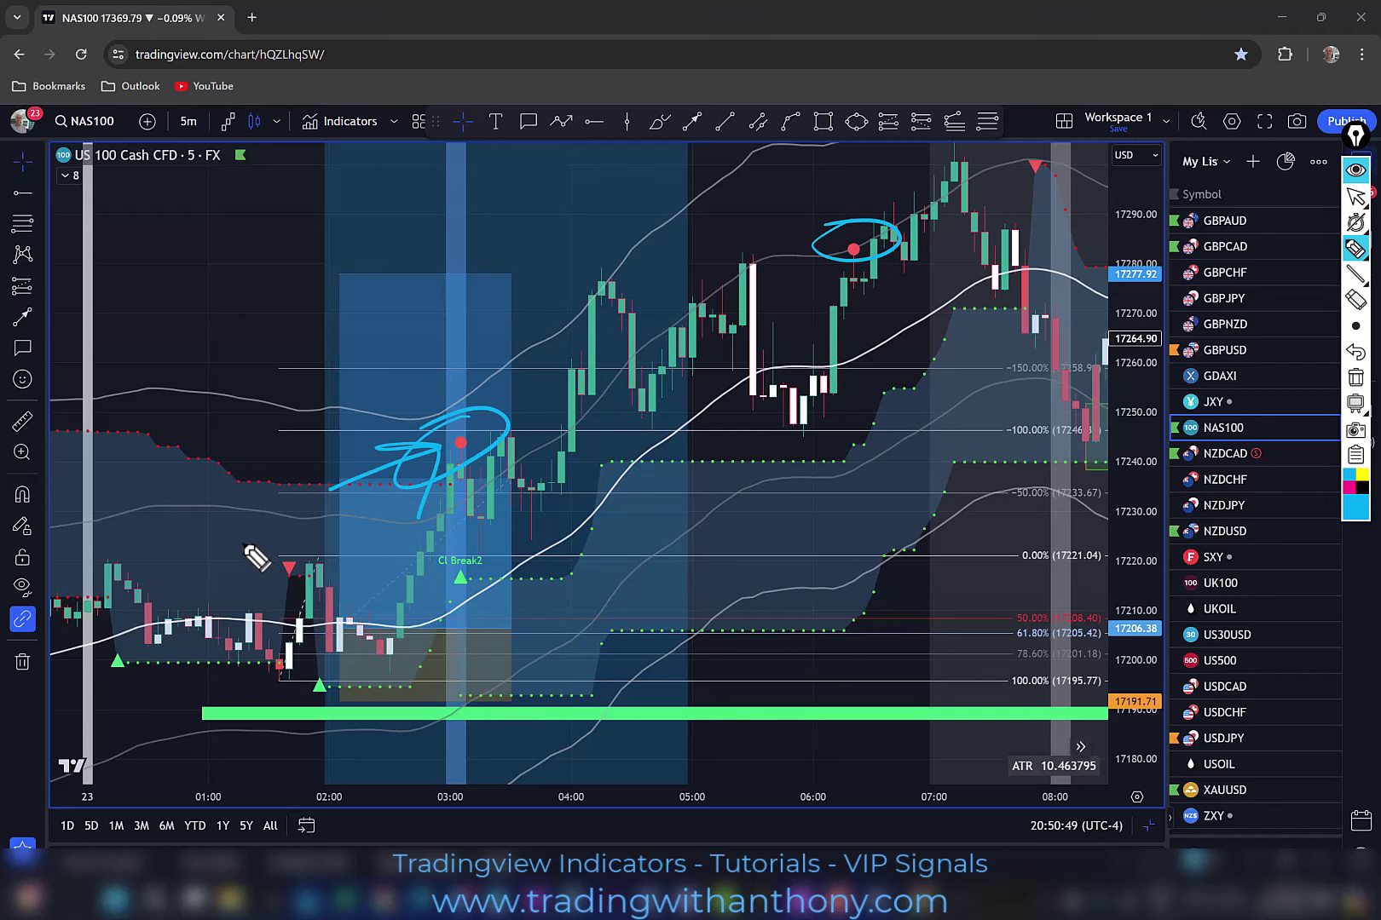
pyautogui.moveTo(767, 256); pyautogui.dragTo(689, 280)
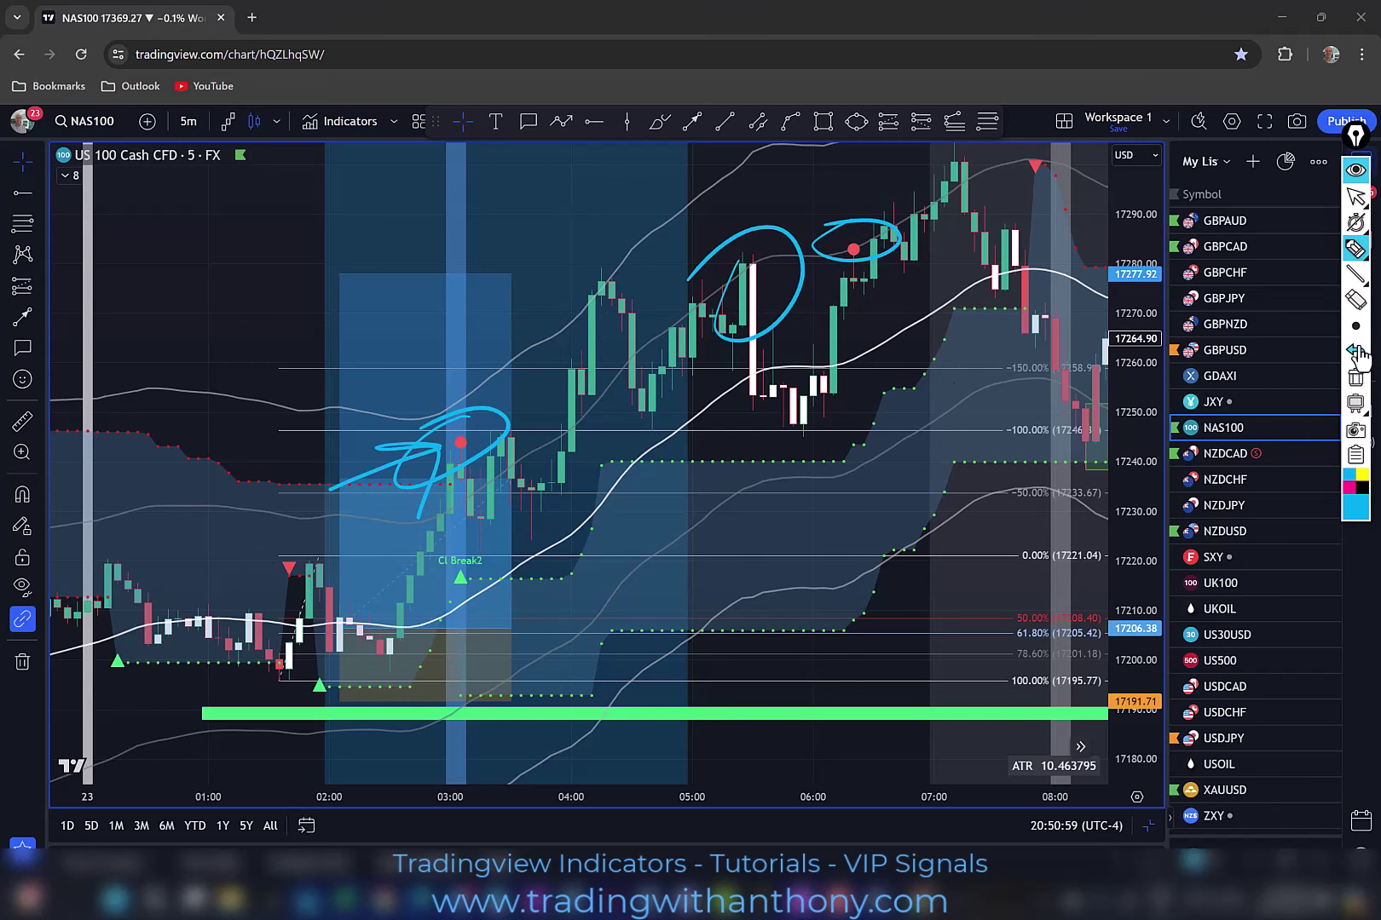
pyautogui.click(1355, 222)
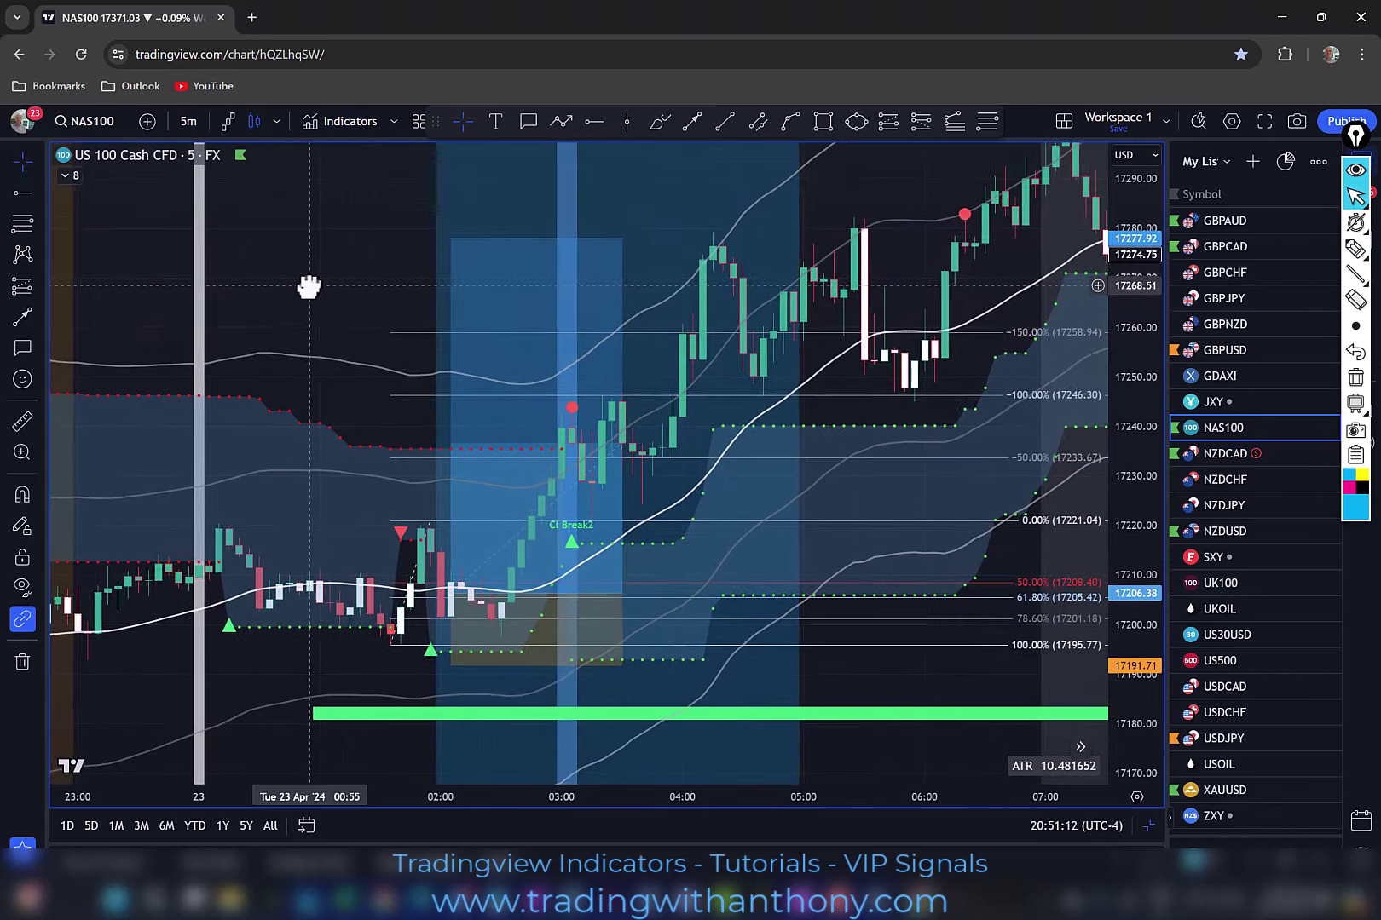
# - Sketch a double-ended arrow across the 02:00 to 05:00 session and an arrow pointing at the session's start
pyautogui.moveTo(308, 286); pyautogui.dragTo(276, 300)
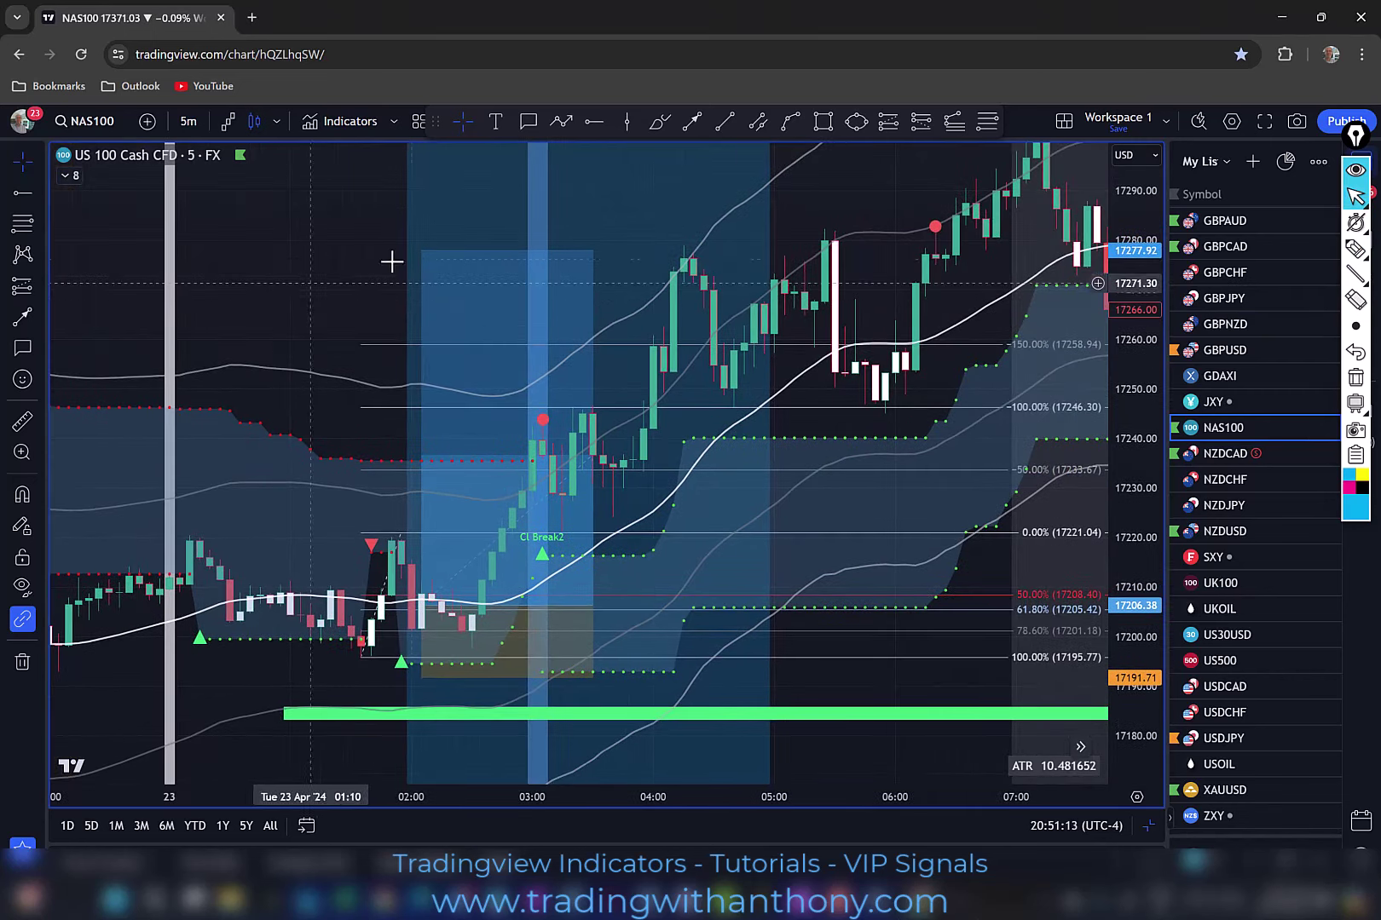
pyautogui.moveTo(1345, 254)
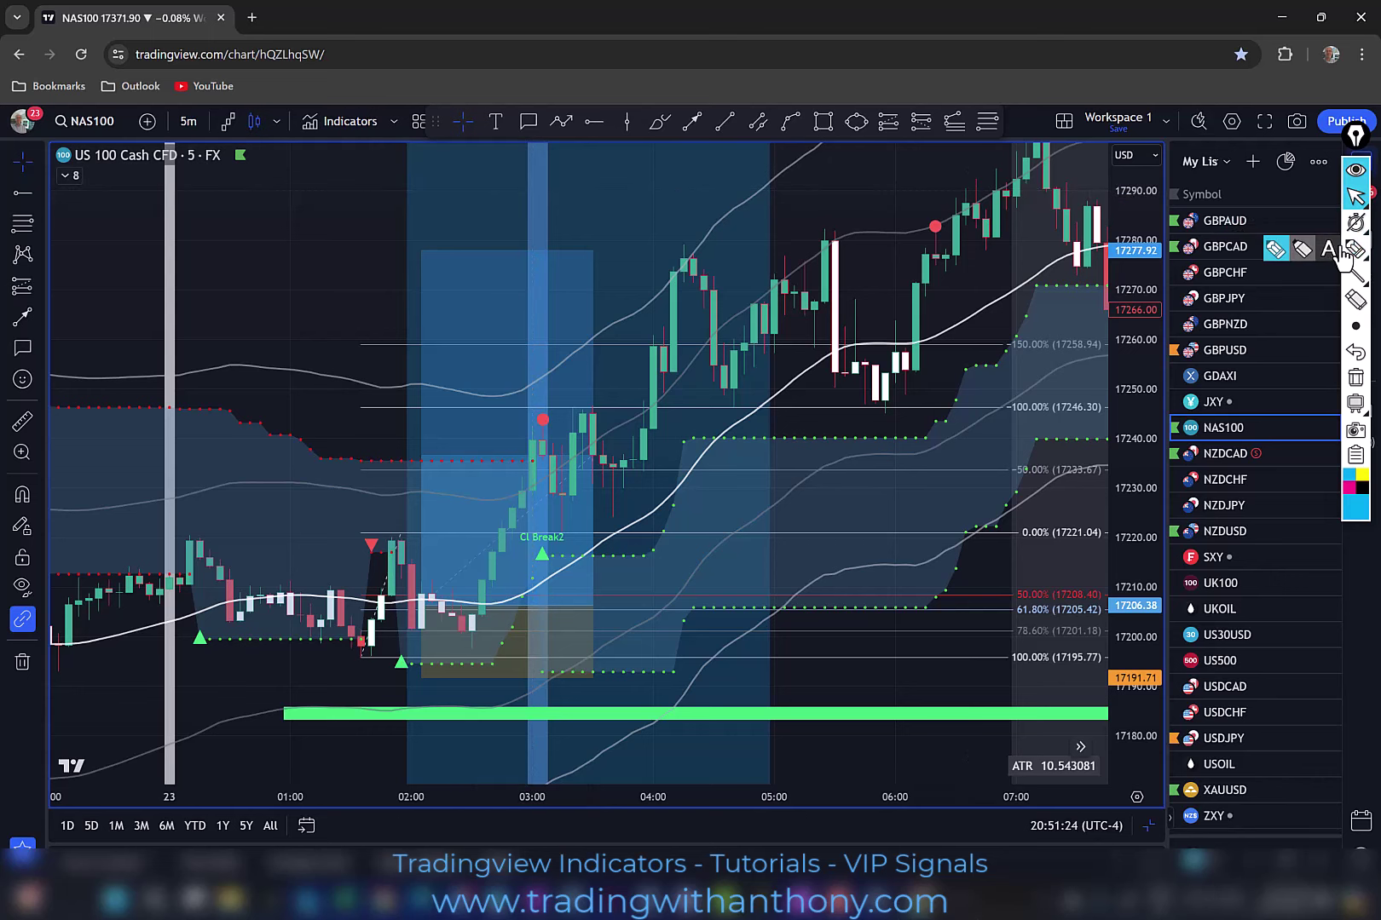
pyautogui.click(1274, 251)
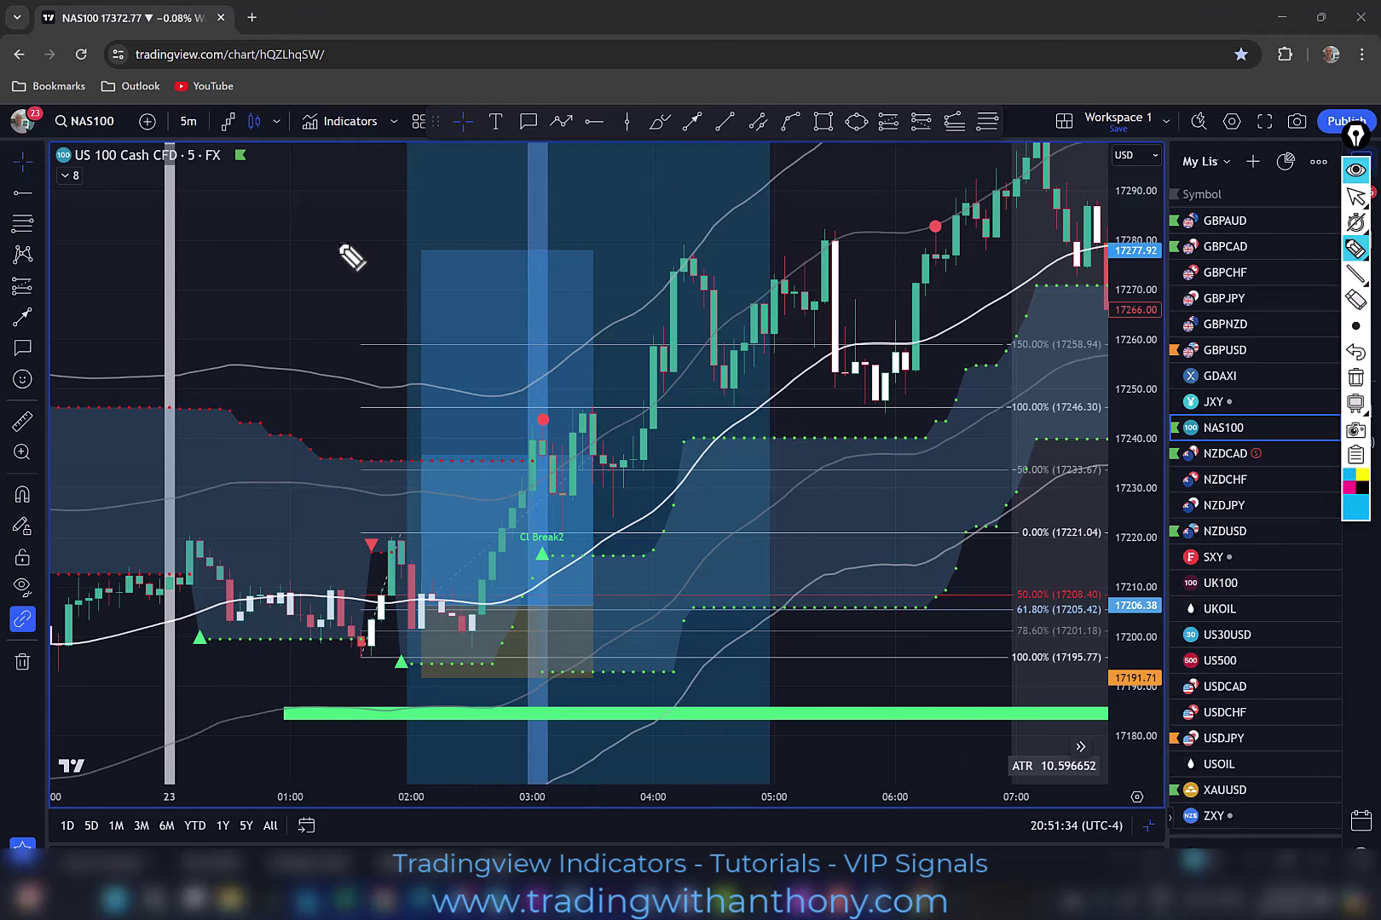
pyautogui.moveTo(419, 179); pyautogui.dragTo(762, 170)
pyautogui.moveTo(700, 159); pyautogui.dragTo(692, 207)
pyautogui.moveTo(448, 155); pyautogui.dragTo(445, 213)
pyautogui.moveTo(211, 271); pyautogui.dragTo(407, 281)
pyautogui.moveTo(297, 345); pyautogui.dragTo(385, 271)
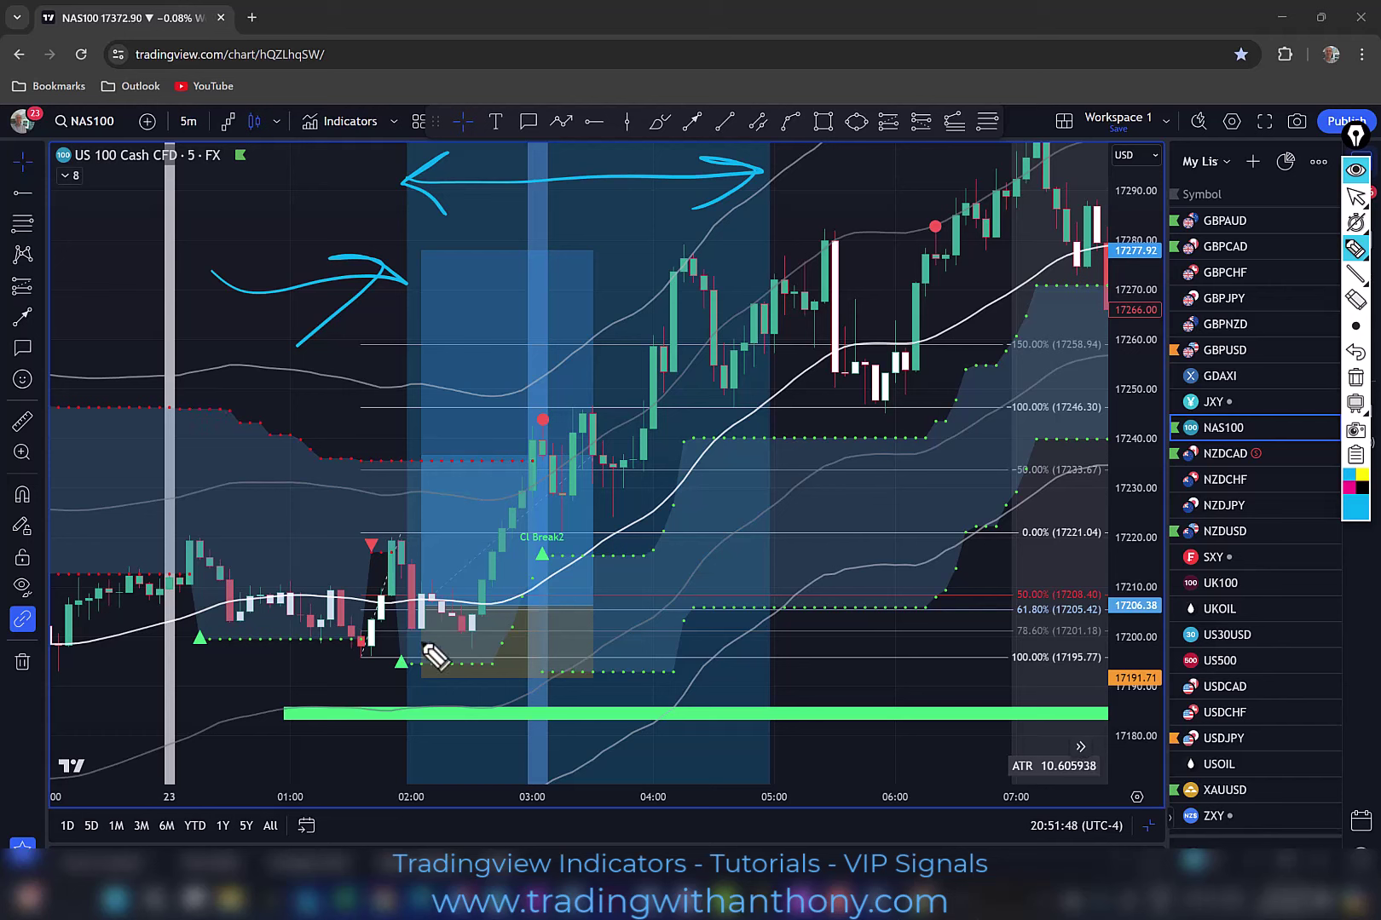
# - Circle the green signal triangle near 02:00 and the green bar below it, add arrows to the bar, and clear all sketches
pyautogui.moveTo(400, 645); pyautogui.dragTo(391, 635)
pyautogui.moveTo(467, 706); pyautogui.dragTo(502, 701)
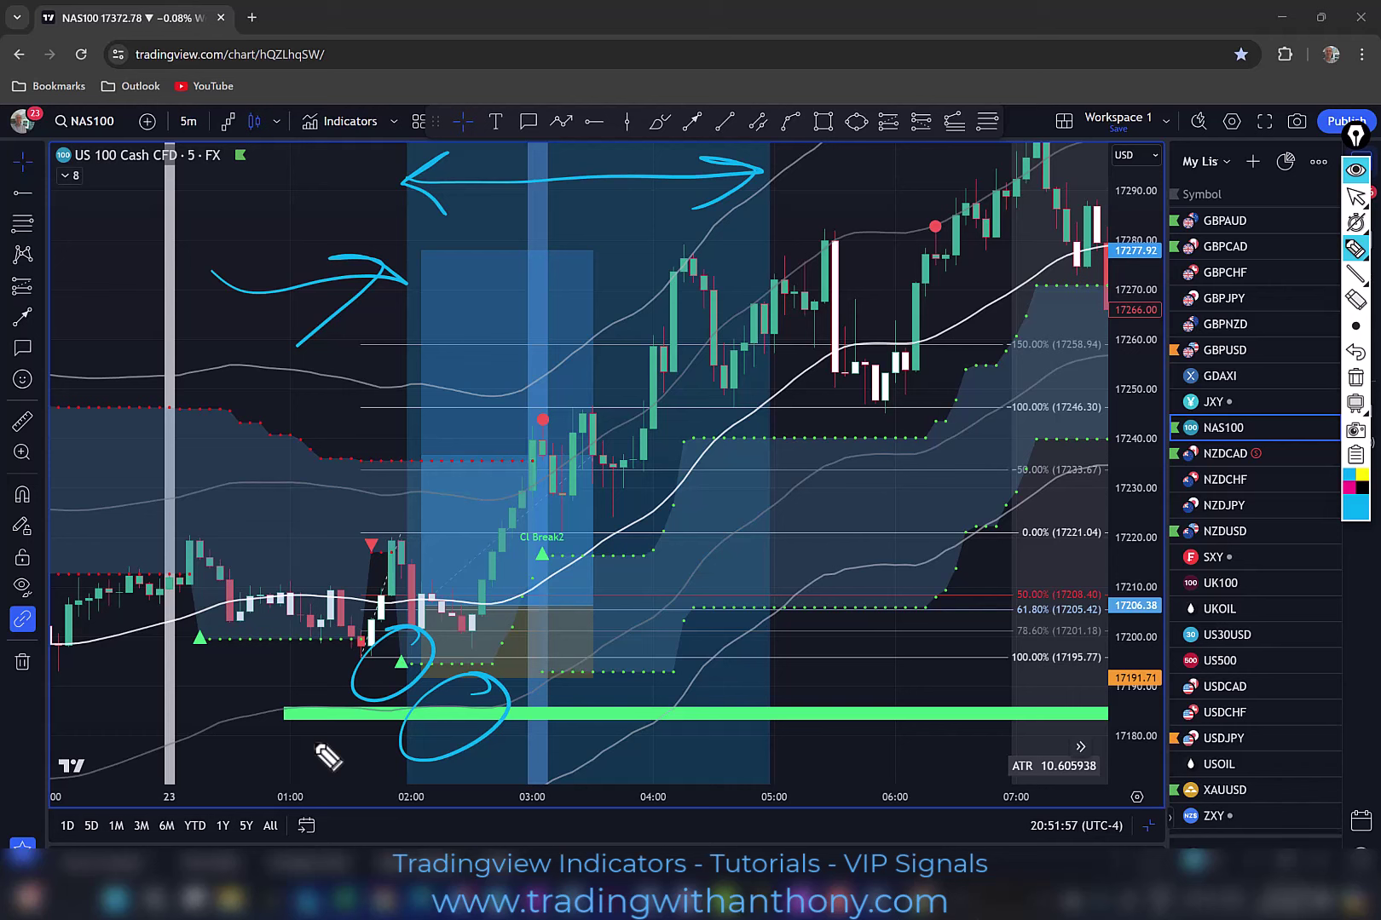
pyautogui.moveTo(515, 621); pyautogui.dragTo(473, 698)
pyautogui.moveTo(522, 632); pyautogui.dragTo(479, 689)
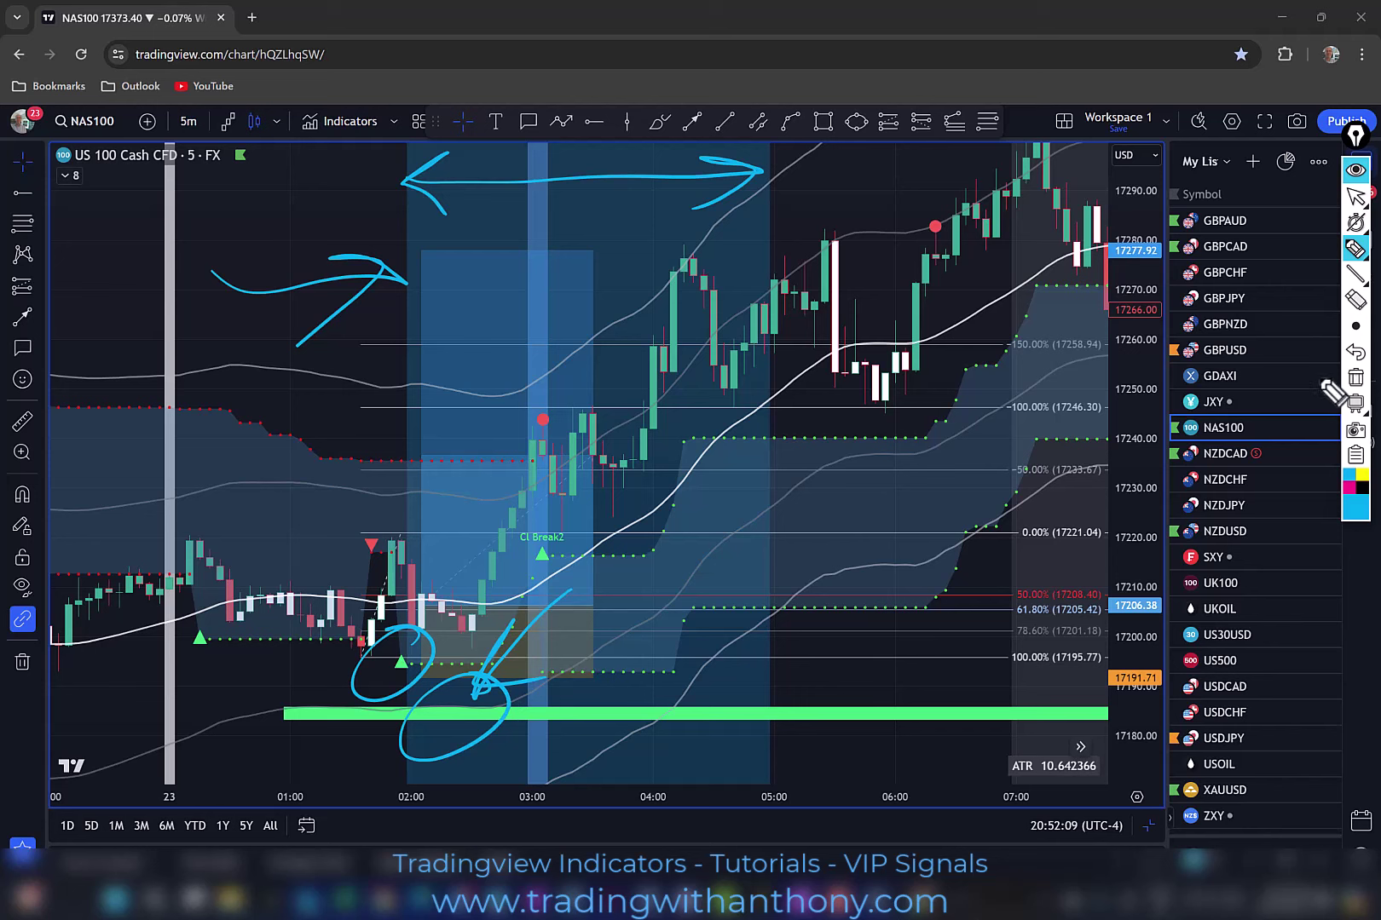
pyautogui.click(1356, 380)
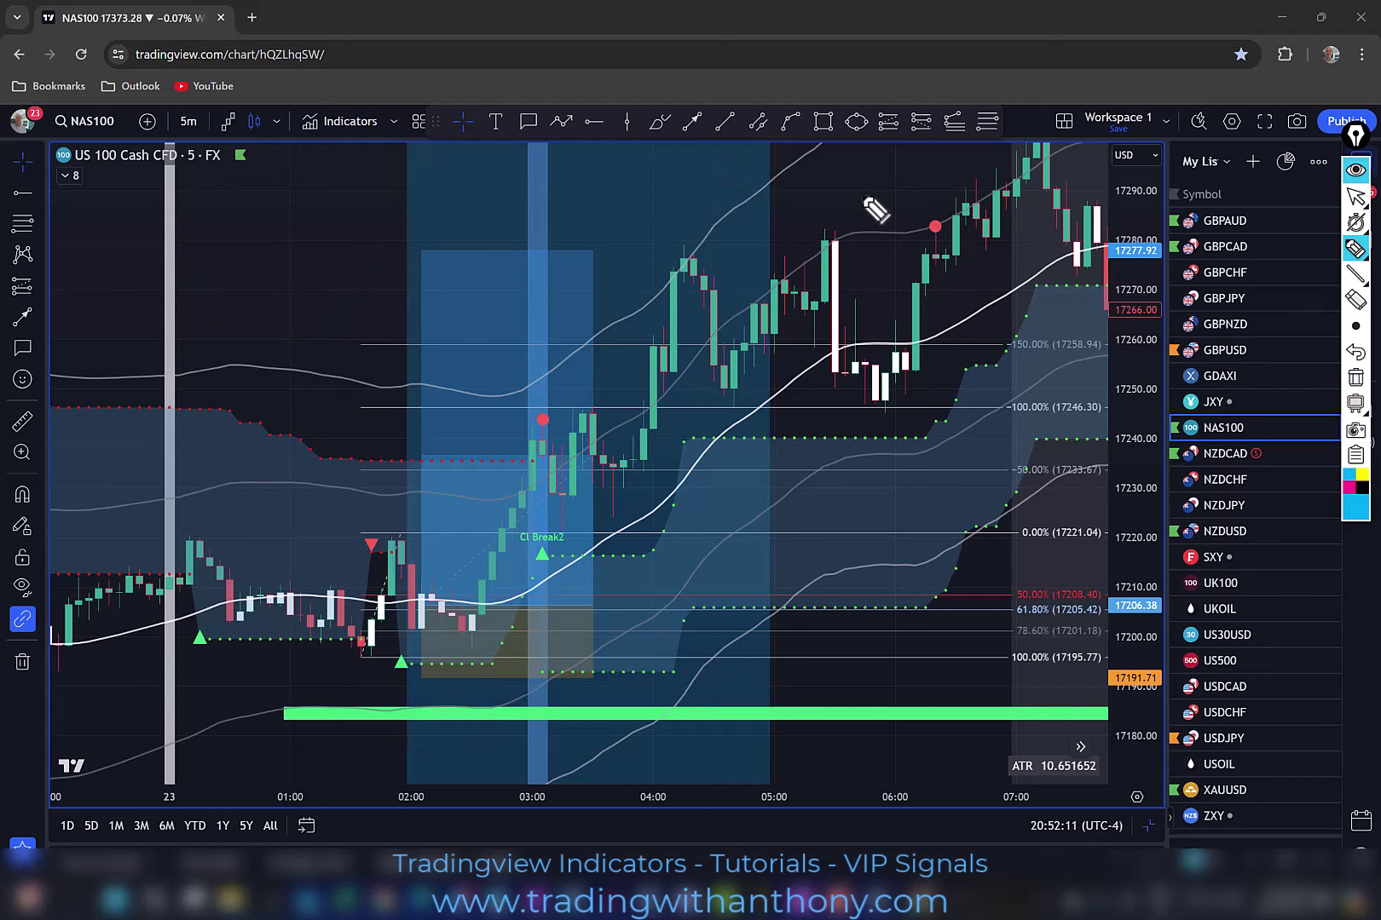
# - Examine the NAS100 price action from the 23 April 05:00 area through to the Stop Run trade on 24 April
pyautogui.click(1355, 197)
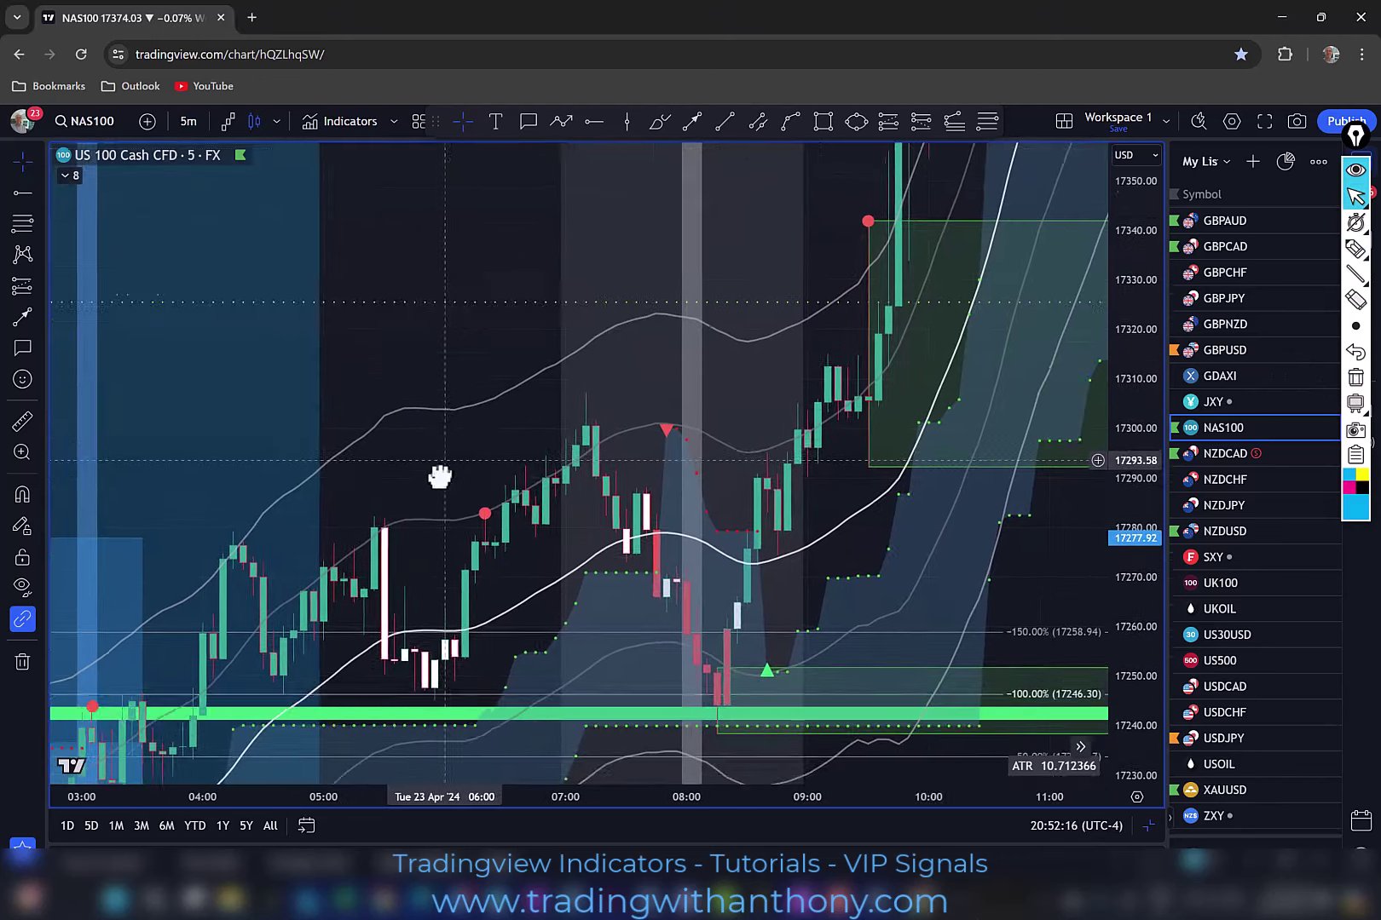
pyautogui.moveTo(437, 478); pyautogui.dragTo(350, 601)
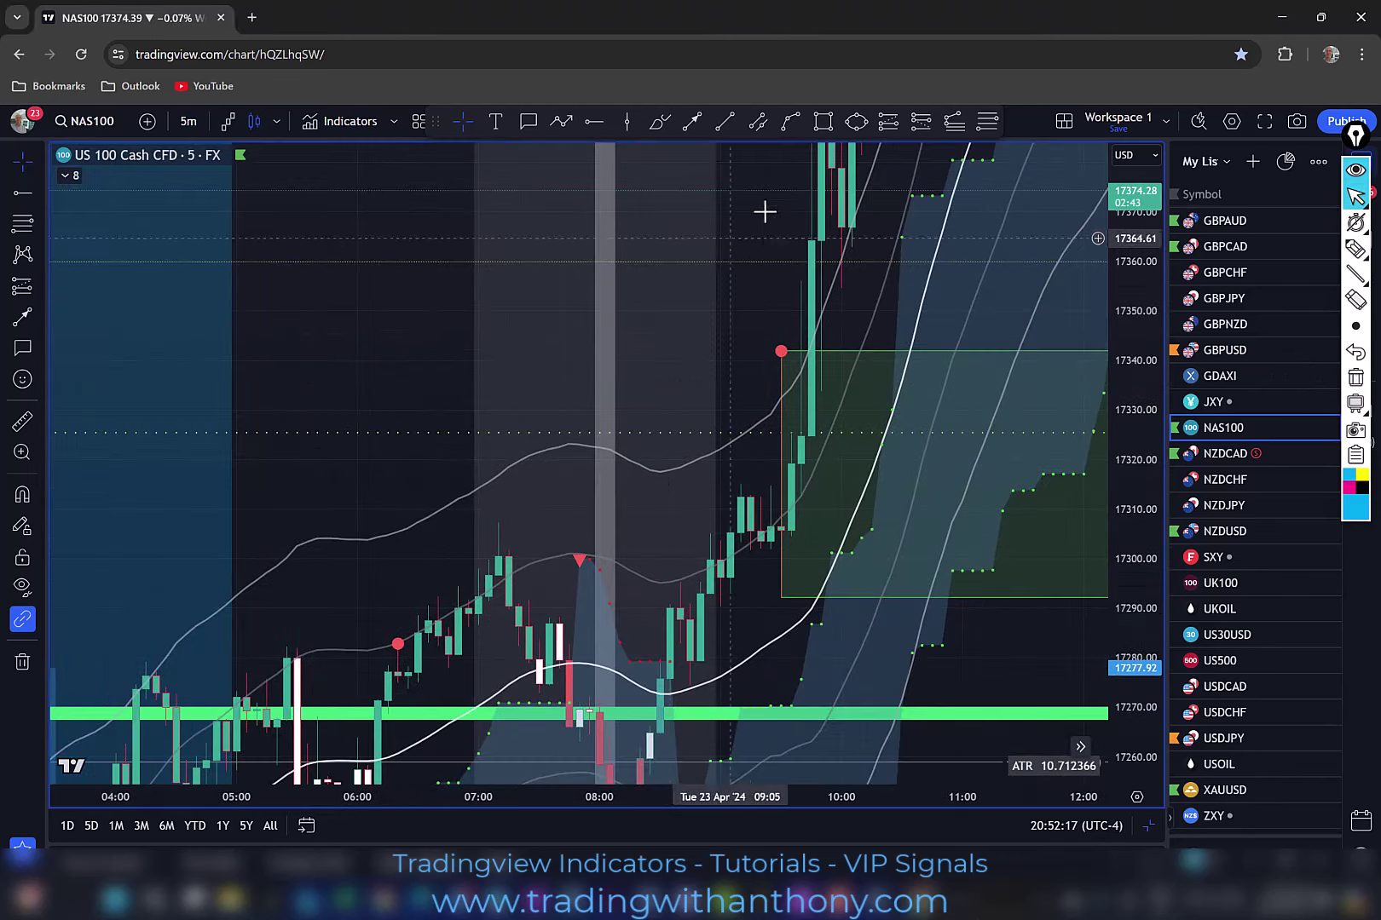
pyautogui.moveTo(781, 221); pyautogui.dragTo(722, 348)
pyautogui.moveTo(1129, 300); pyautogui.dragTo(1128, 430)
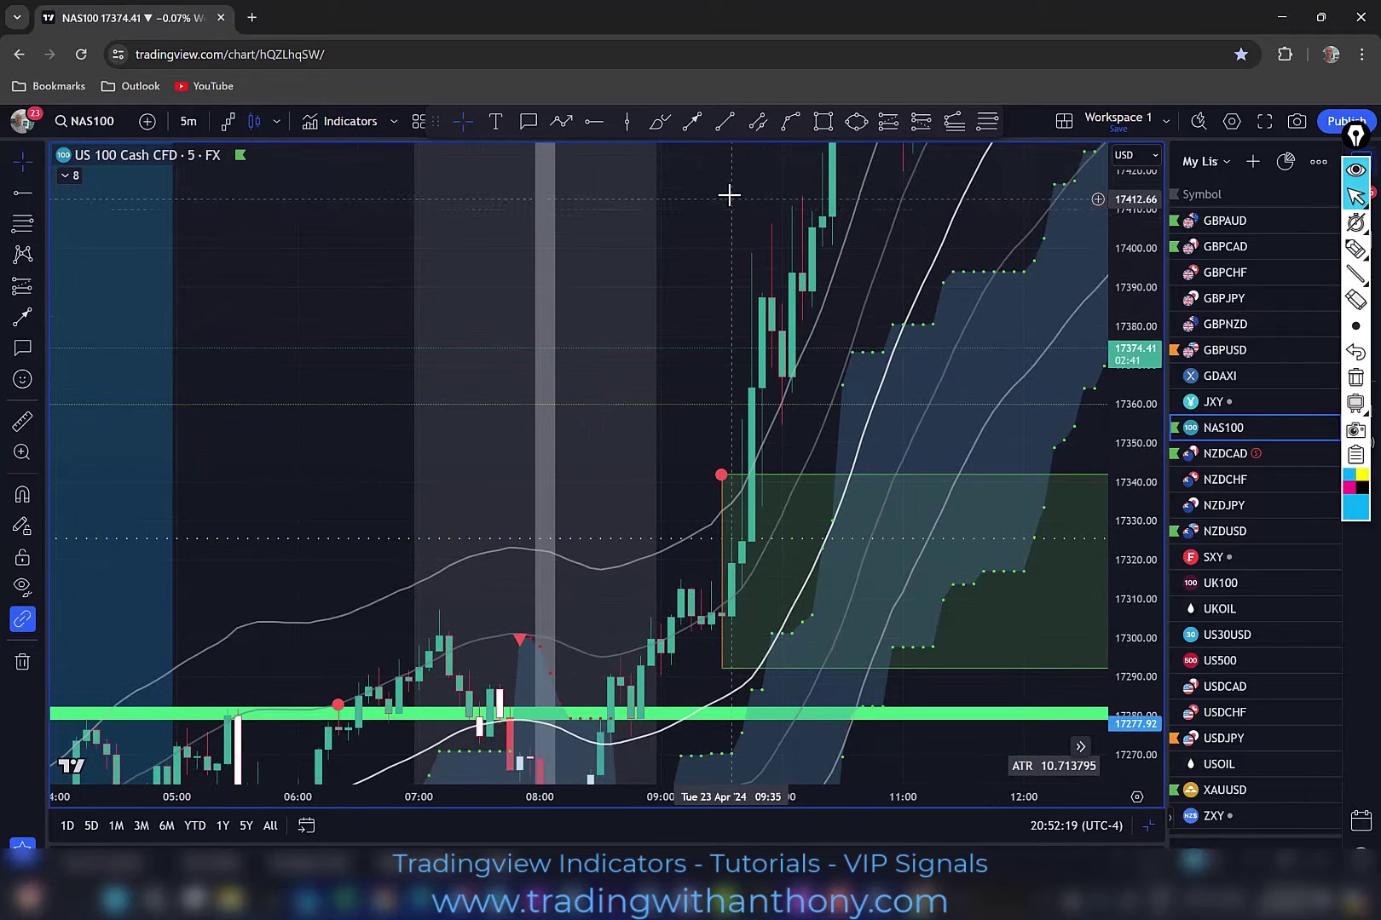
pyautogui.moveTo(713, 235); pyautogui.dragTo(523, 562)
pyautogui.moveTo(594, 253); pyautogui.dragTo(239, 477)
pyautogui.moveTo(733, 281); pyautogui.dragTo(255, 462)
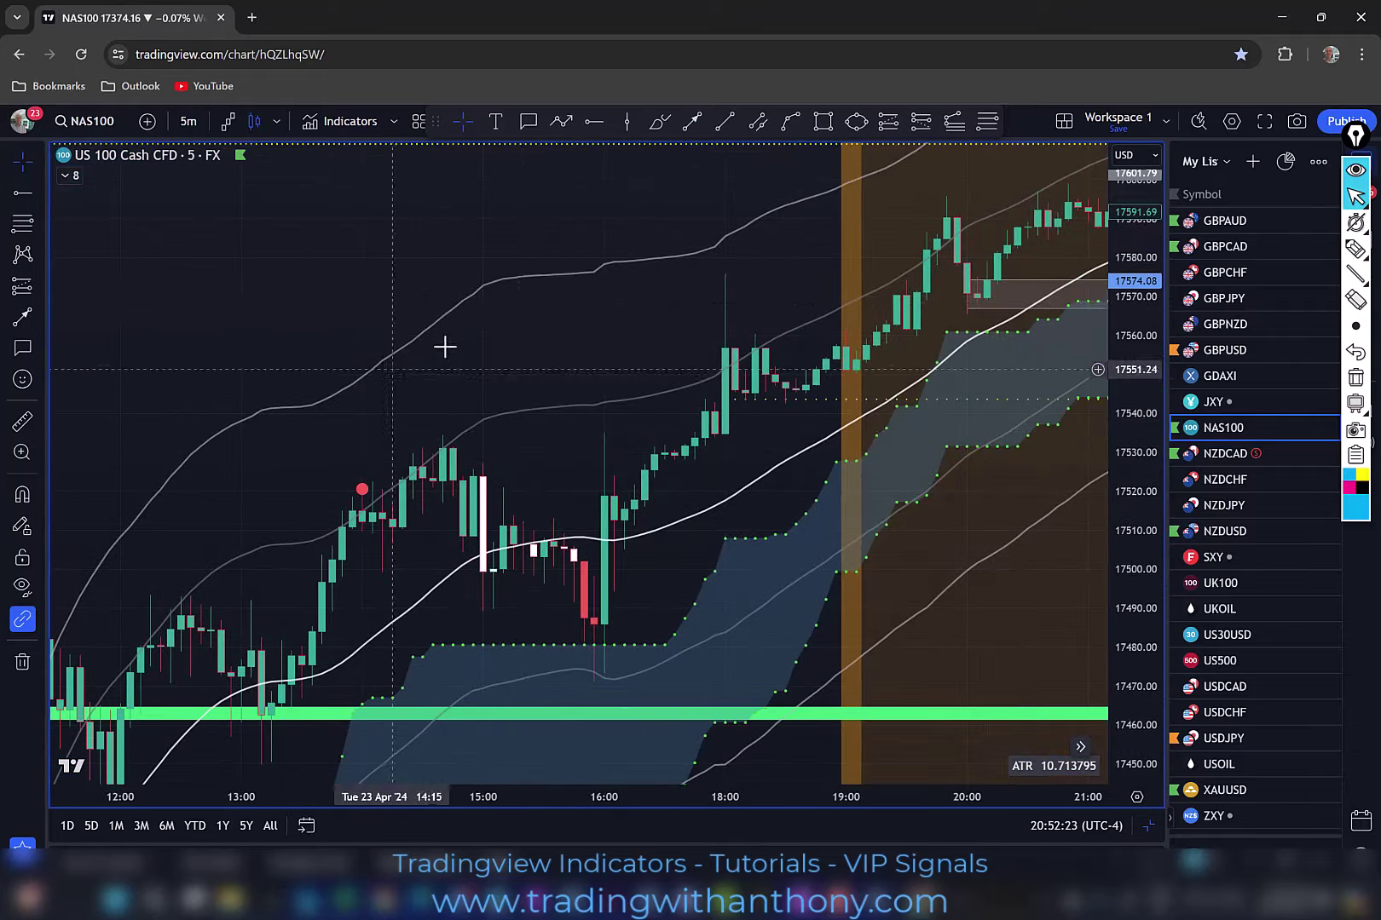
pyautogui.moveTo(568, 295); pyautogui.dragTo(245, 459)
pyautogui.moveTo(975, 356); pyautogui.dragTo(607, 462)
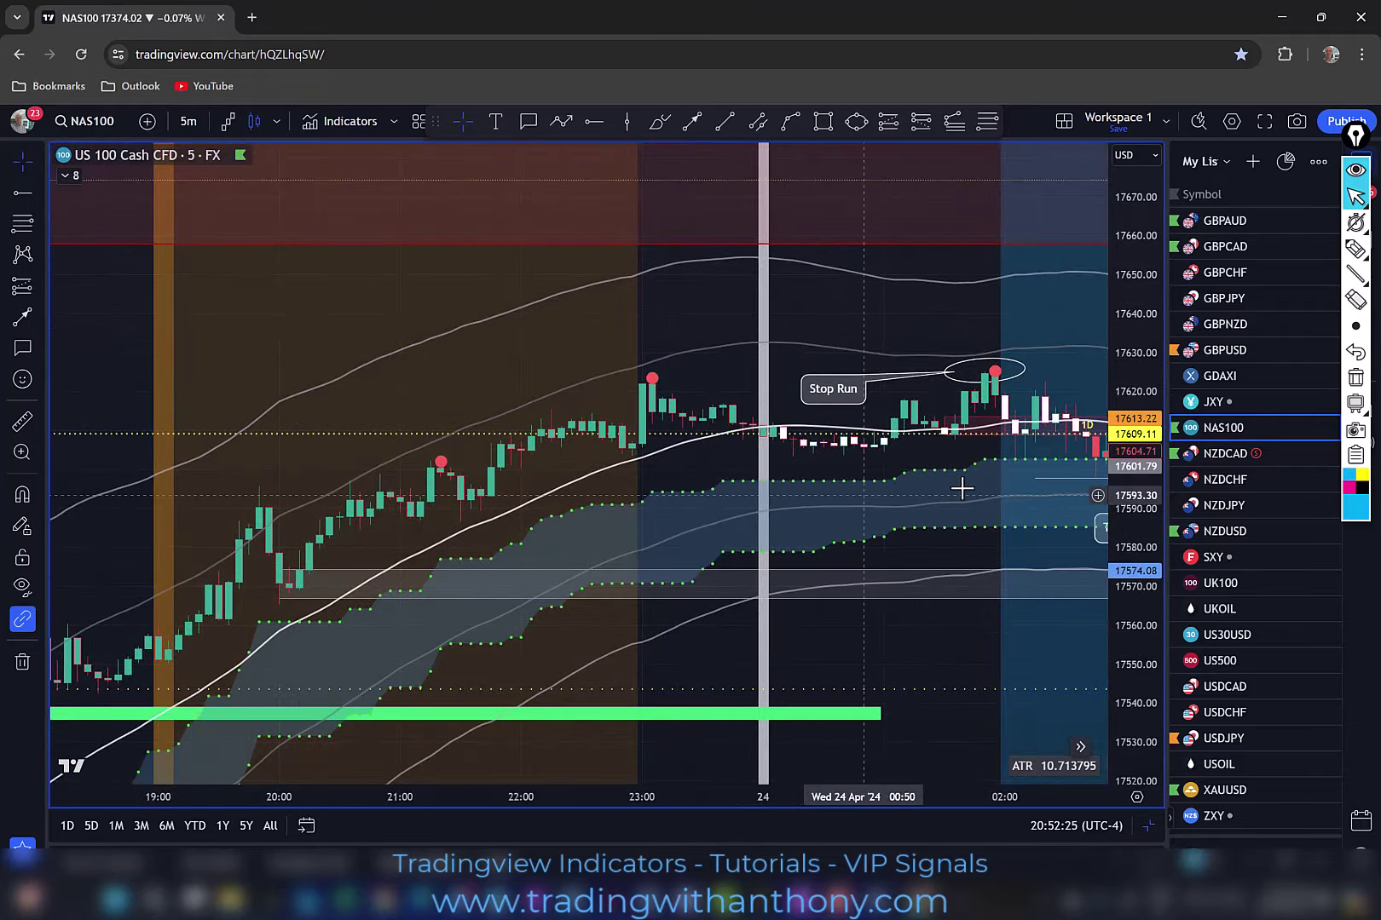
pyautogui.moveTo(404, 197); pyautogui.dragTo(453, 231)
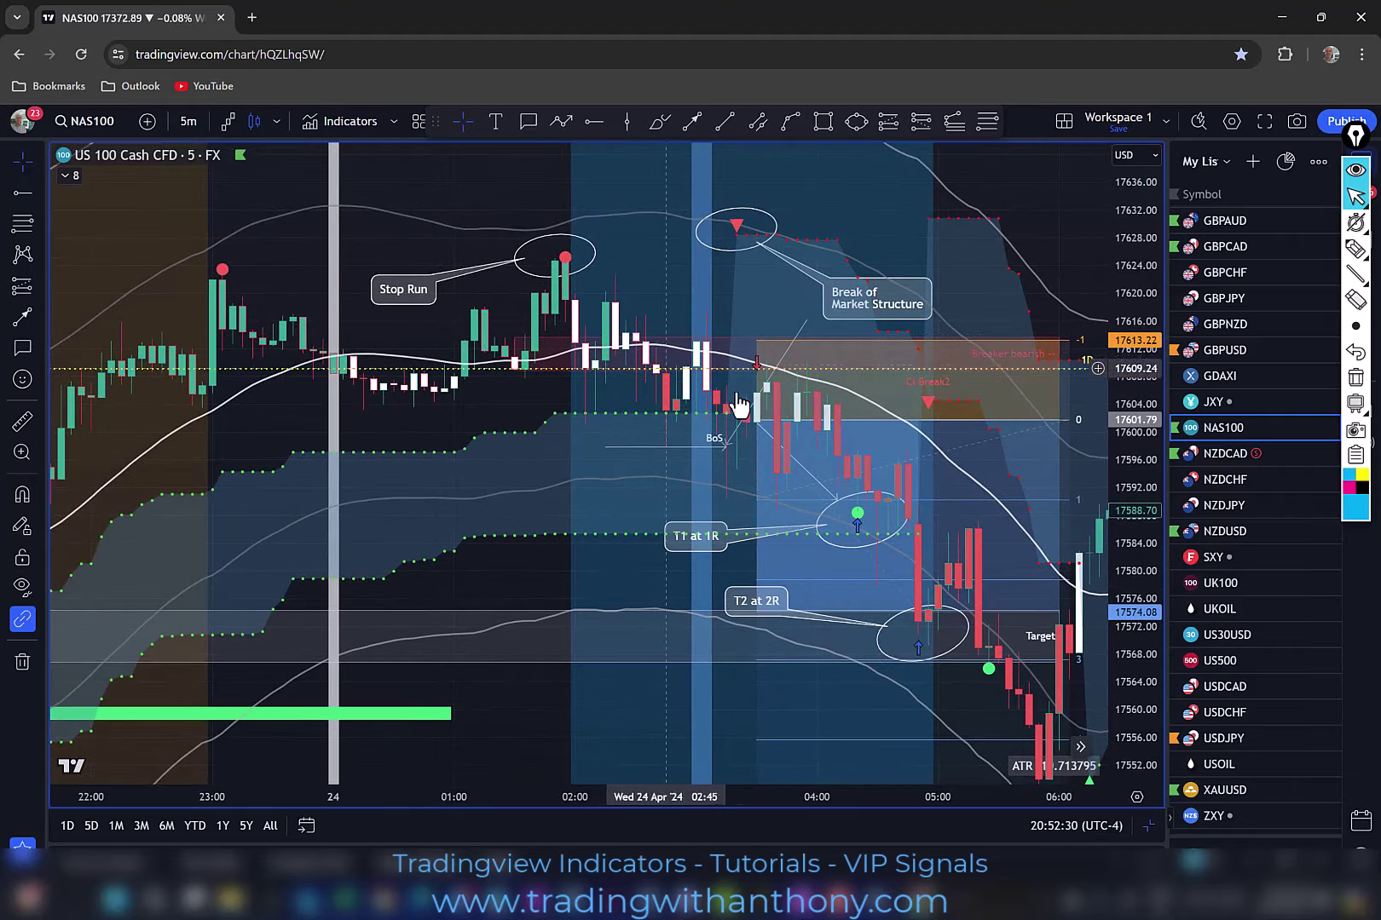
# - Review the NAS100 rally back from 24 April to the 02:00 to 05:00 session on 23 April and its long position
pyautogui.moveTo(585, 334); pyautogui.dragTo(985, 175)
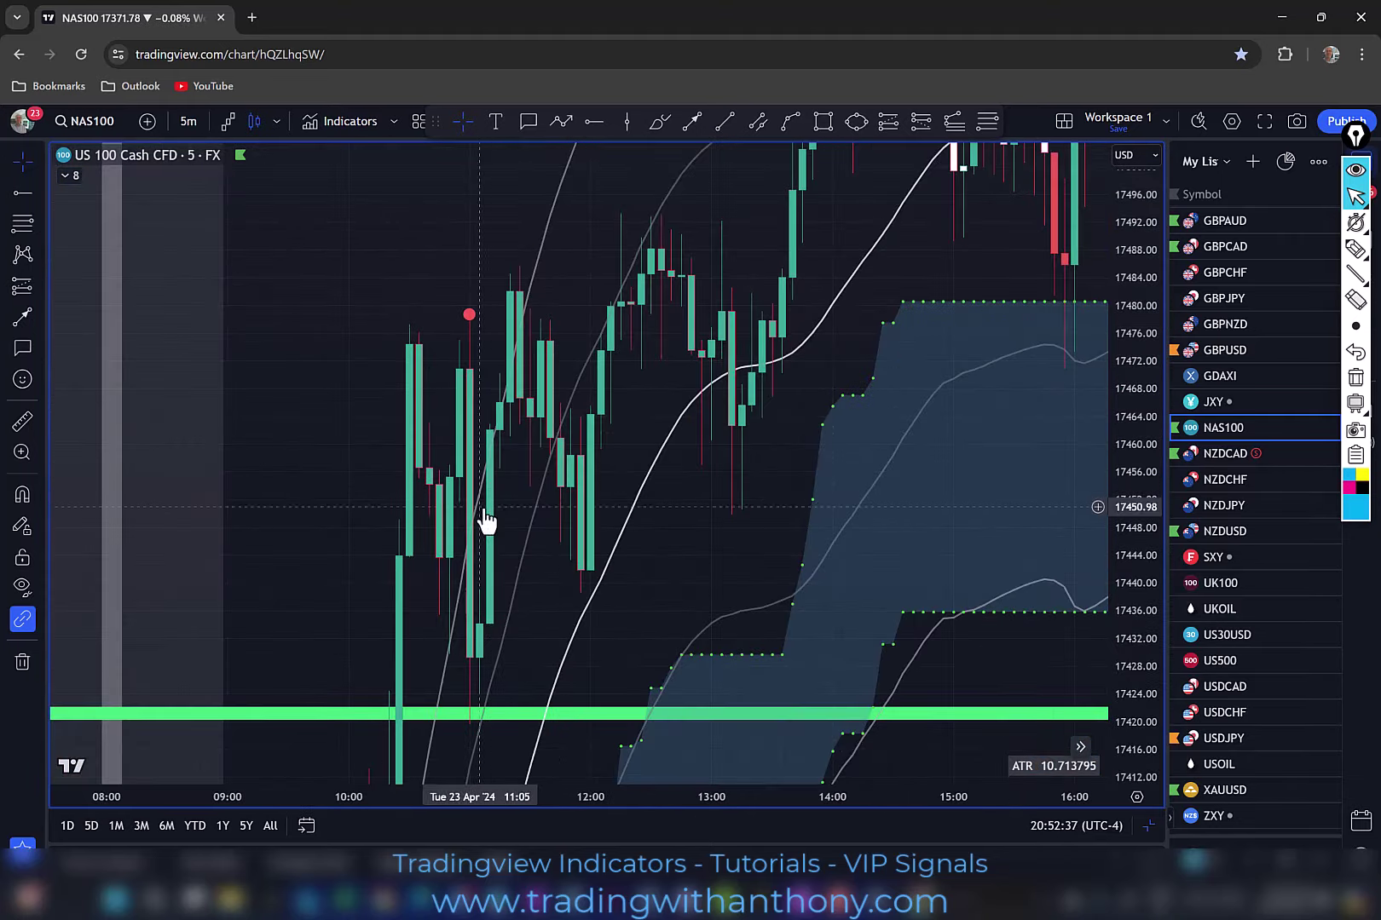
pyautogui.moveTo(1135, 241); pyautogui.dragTo(1134, 435)
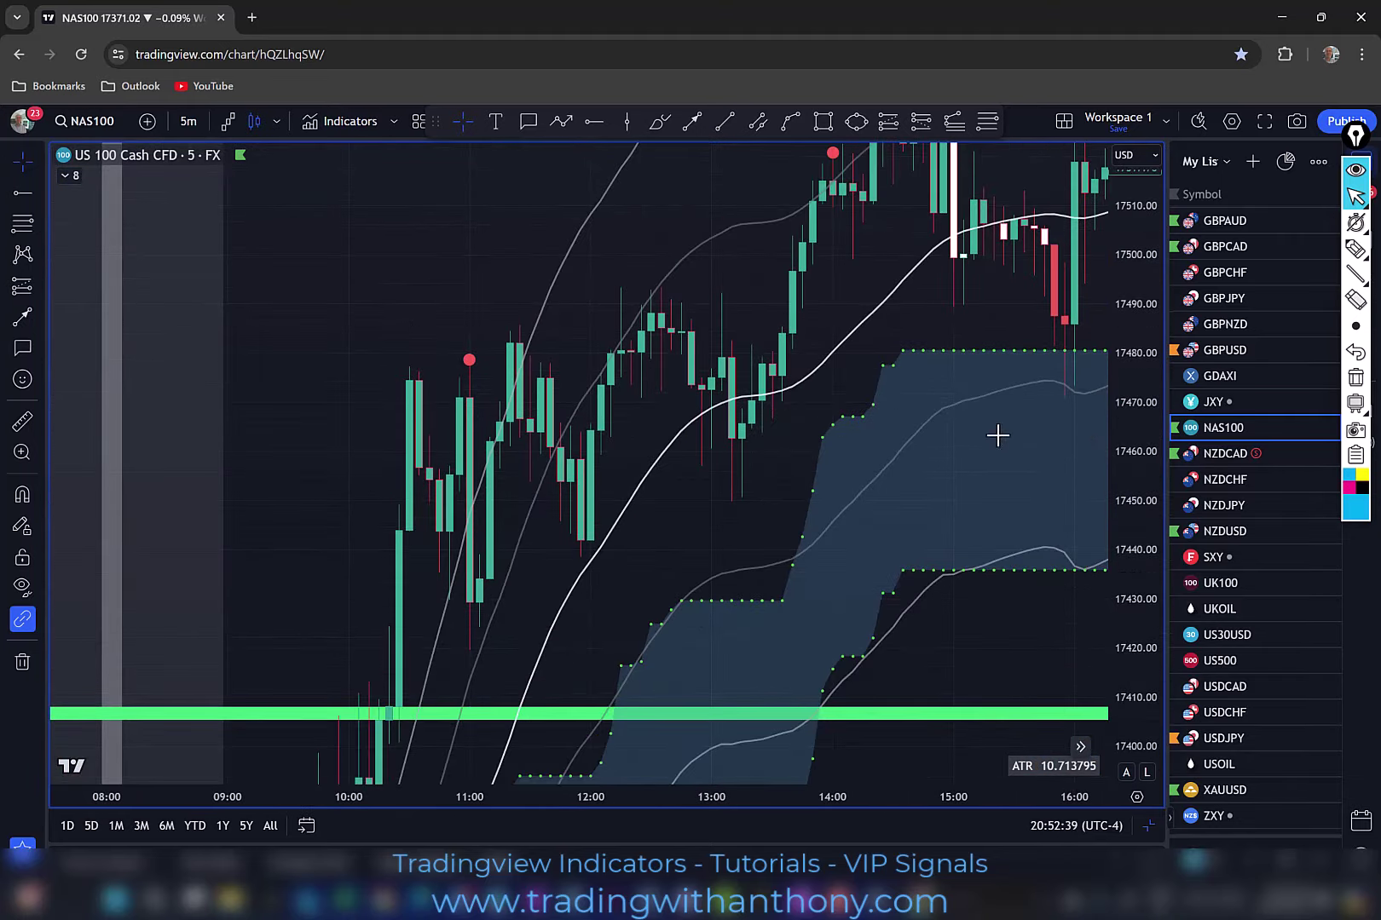
pyautogui.moveTo(695, 496); pyautogui.dragTo(743, 401)
pyautogui.moveTo(684, 574); pyautogui.dragTo(767, 363)
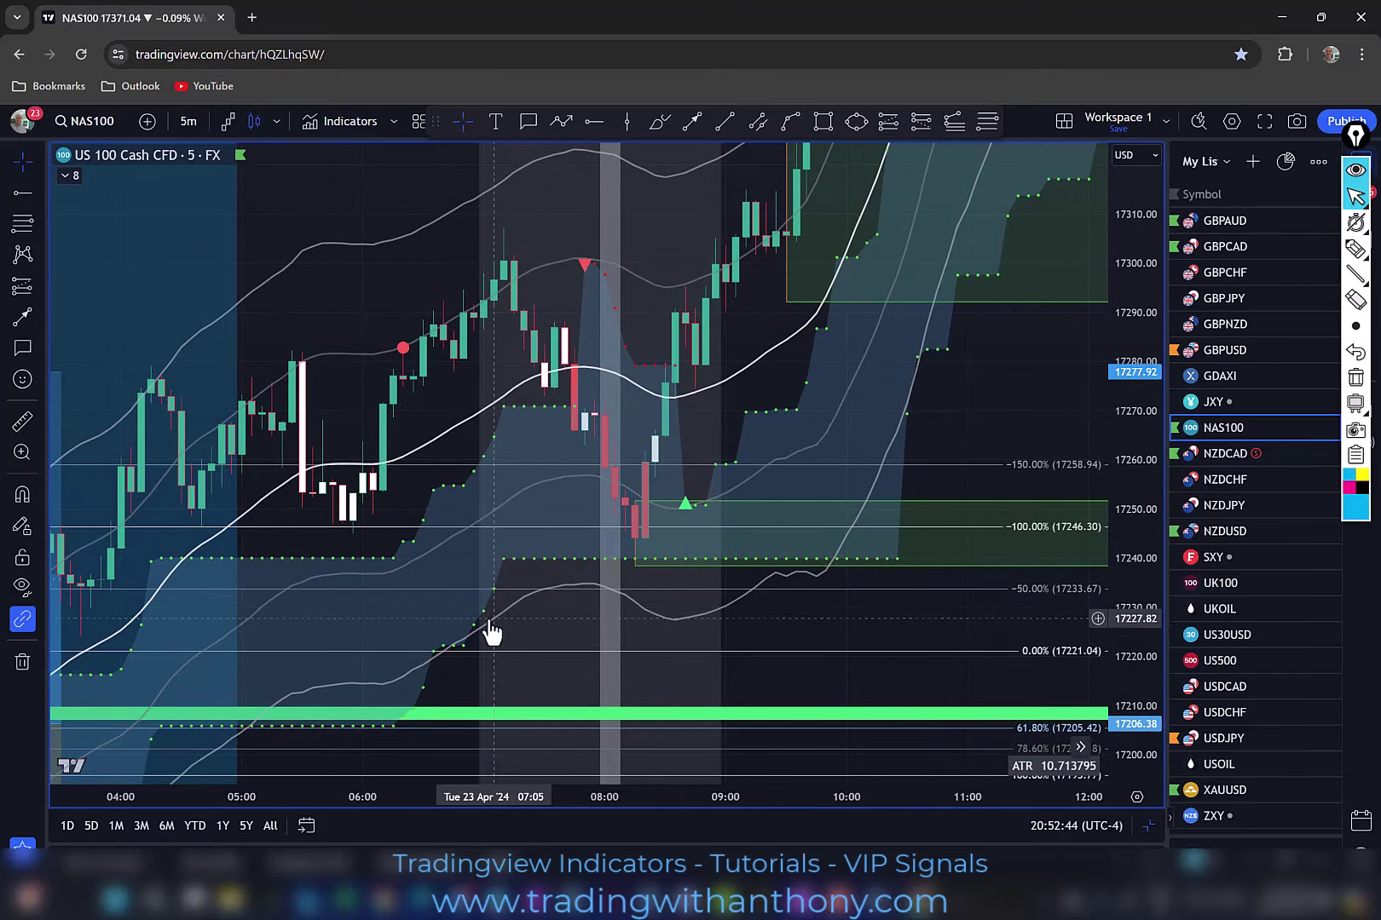
pyautogui.moveTo(523, 586); pyautogui.dragTo(570, 552)
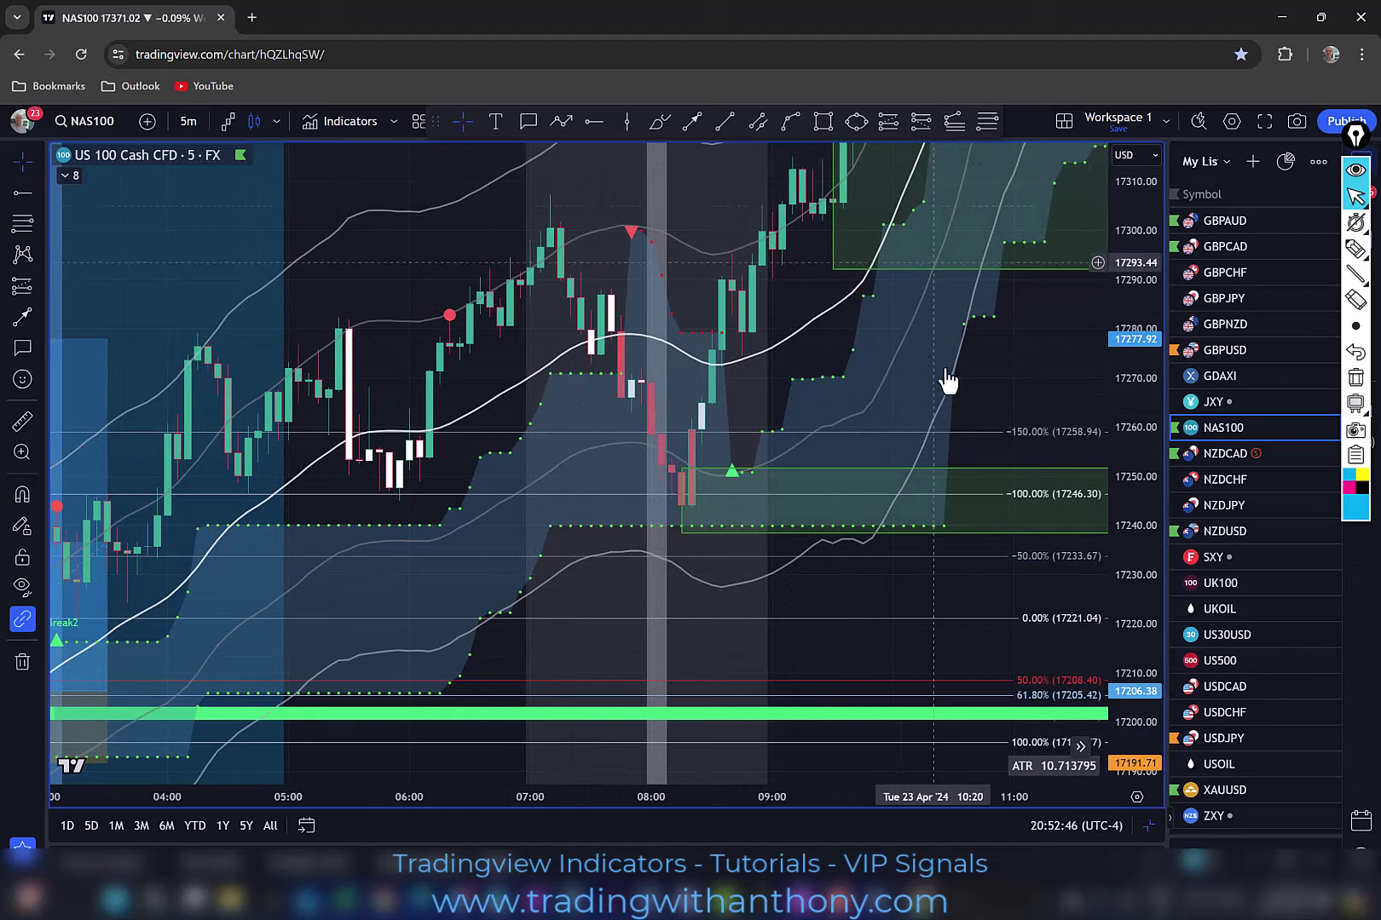
pyautogui.moveTo(989, 366); pyautogui.dragTo(813, 498)
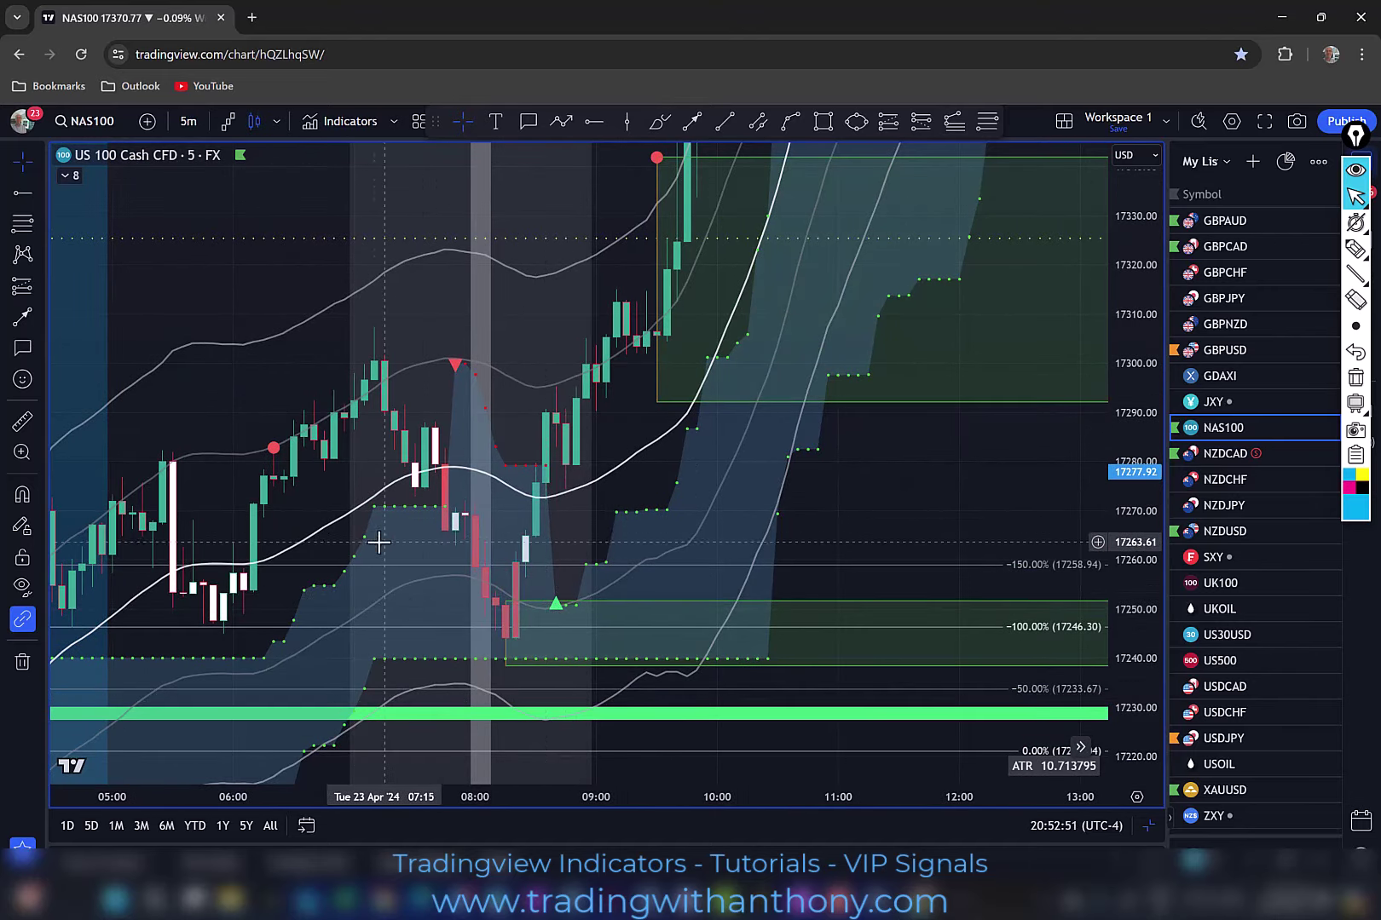
pyautogui.moveTo(382, 538); pyautogui.dragTo(1071, 274)
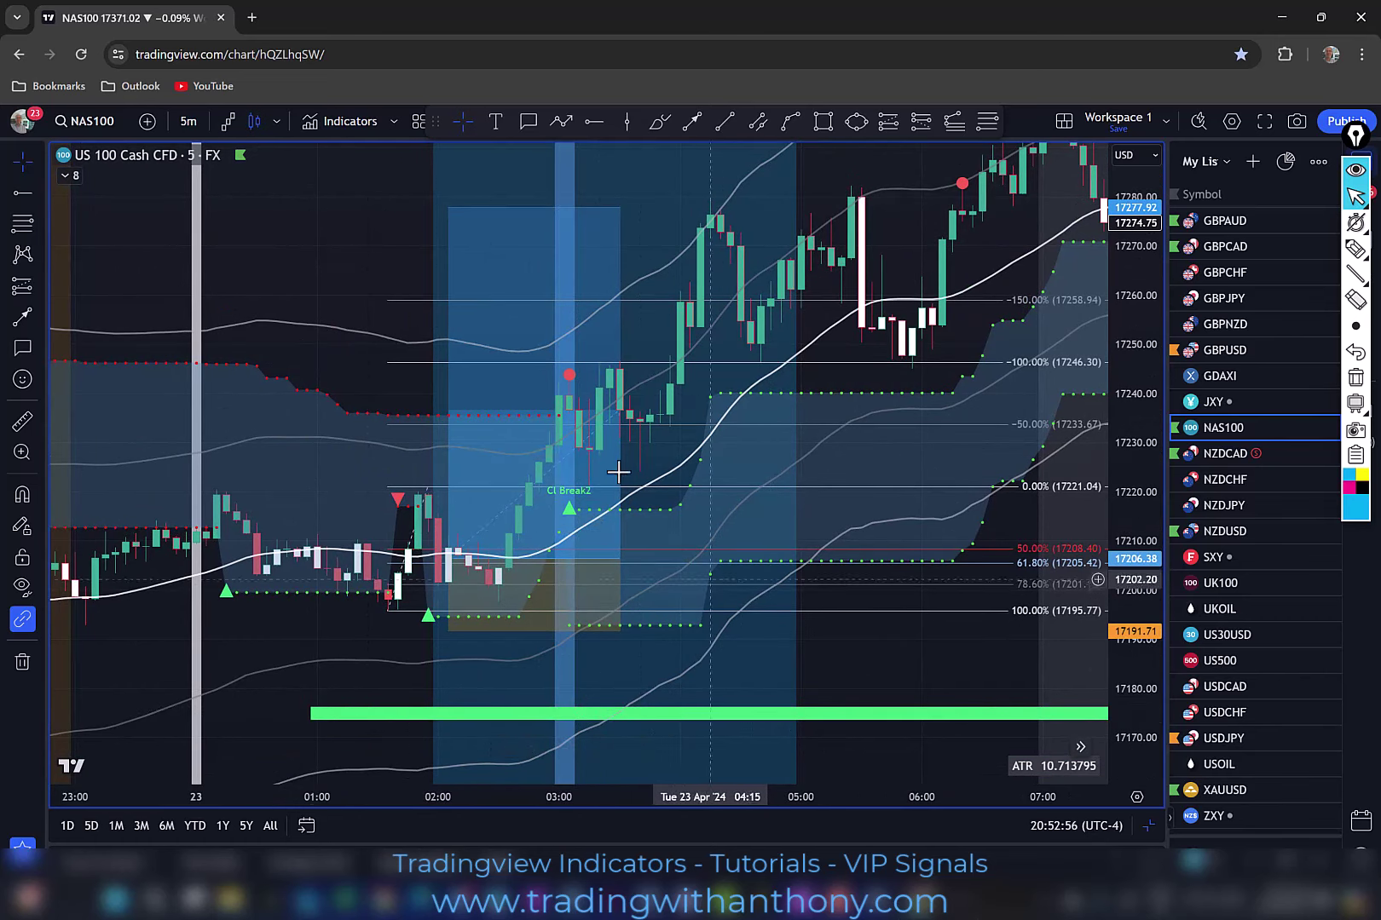
pyautogui.moveTo(355, 269); pyautogui.dragTo(571, 271)
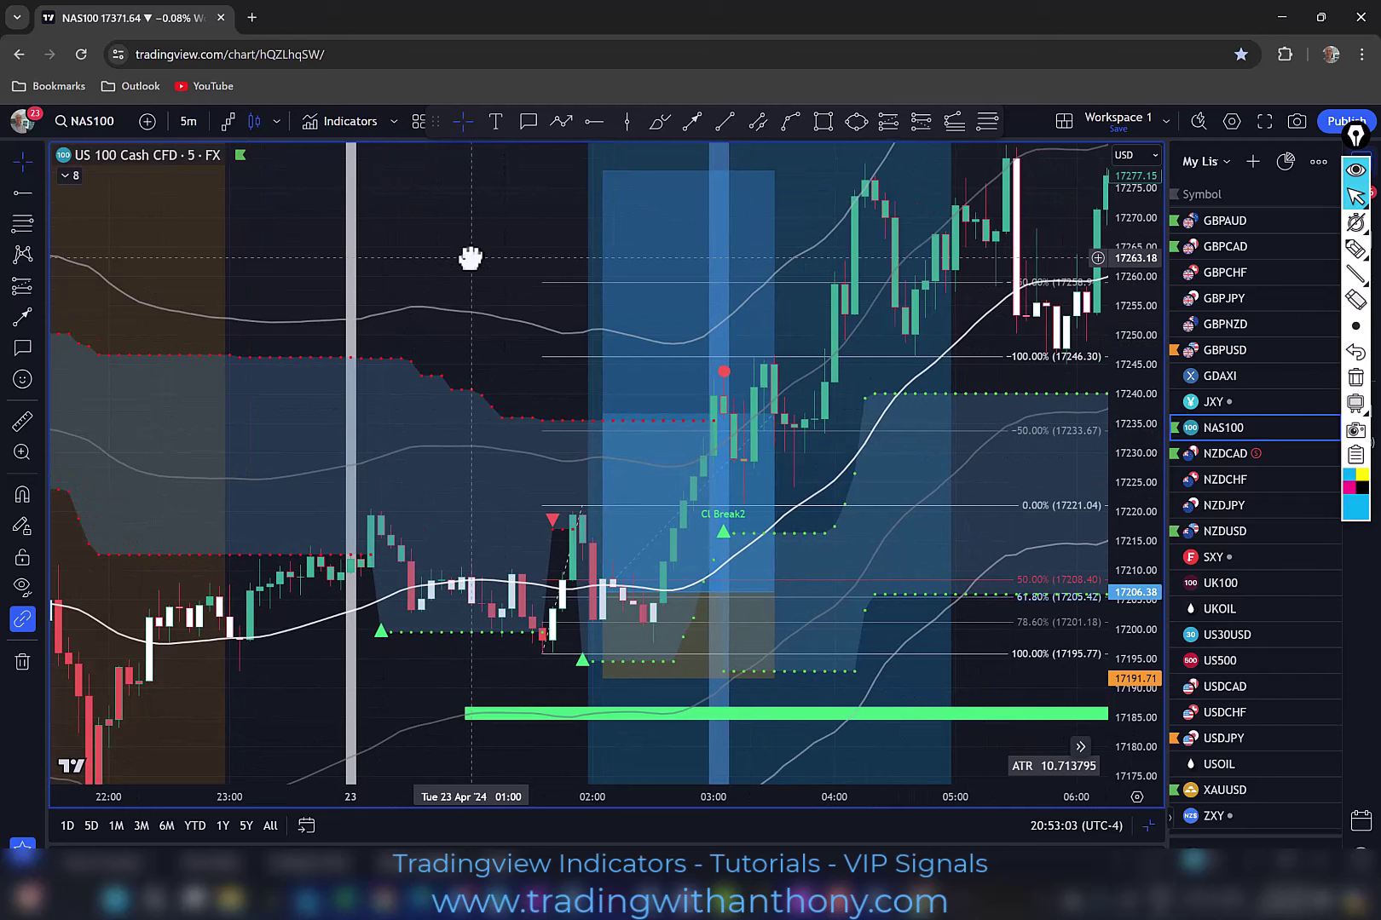
# - Sketch lines above and below the candles around 01:00, a rising arrow above them, and an upward stroke from the low before 02:00
pyautogui.click(1355, 248)
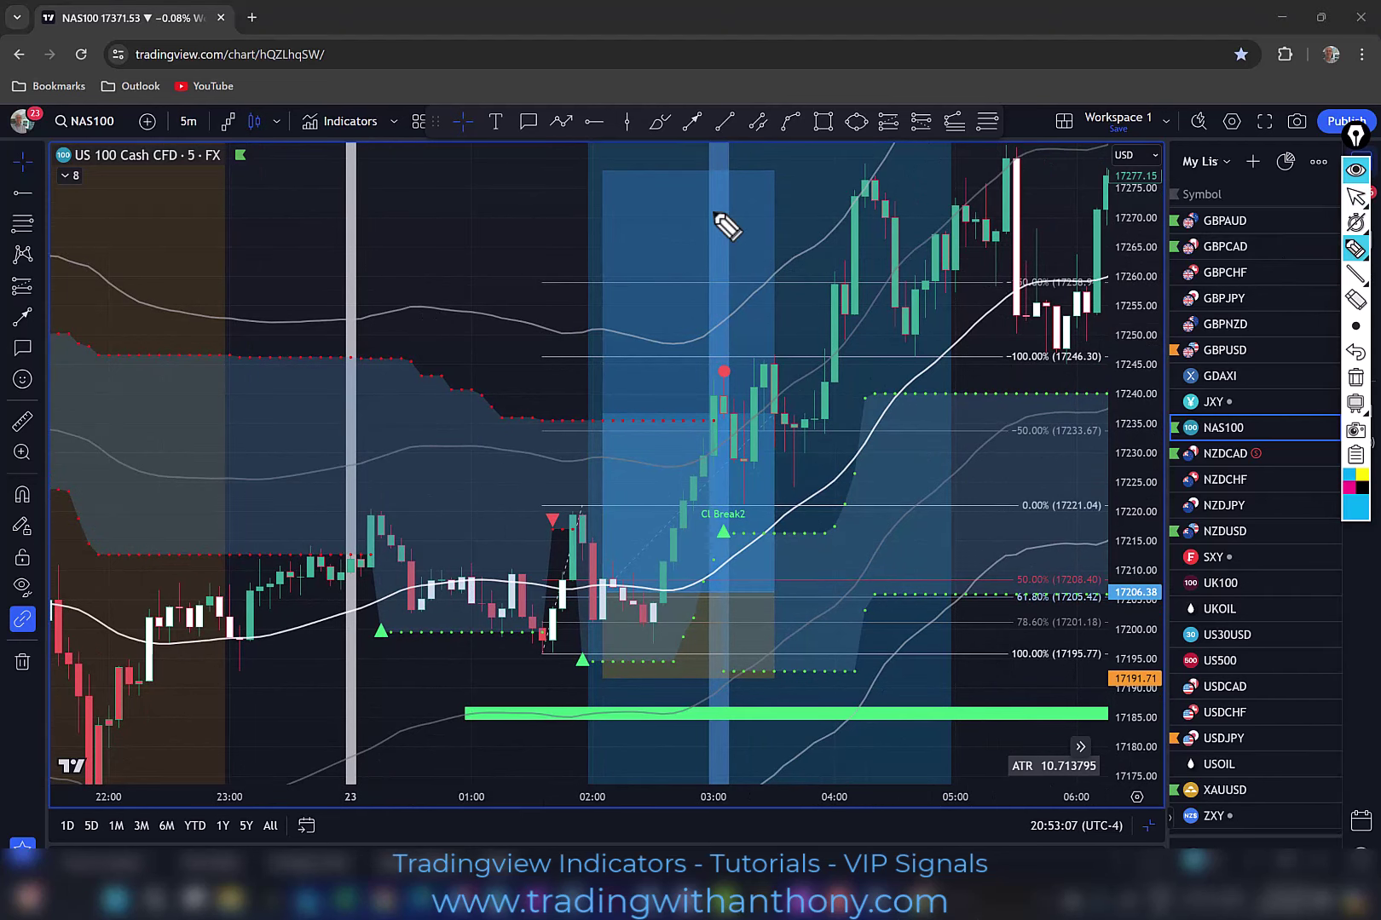
pyautogui.moveTo(445, 569); pyautogui.dragTo(498, 571)
pyautogui.moveTo(409, 612); pyautogui.dragTo(483, 612)
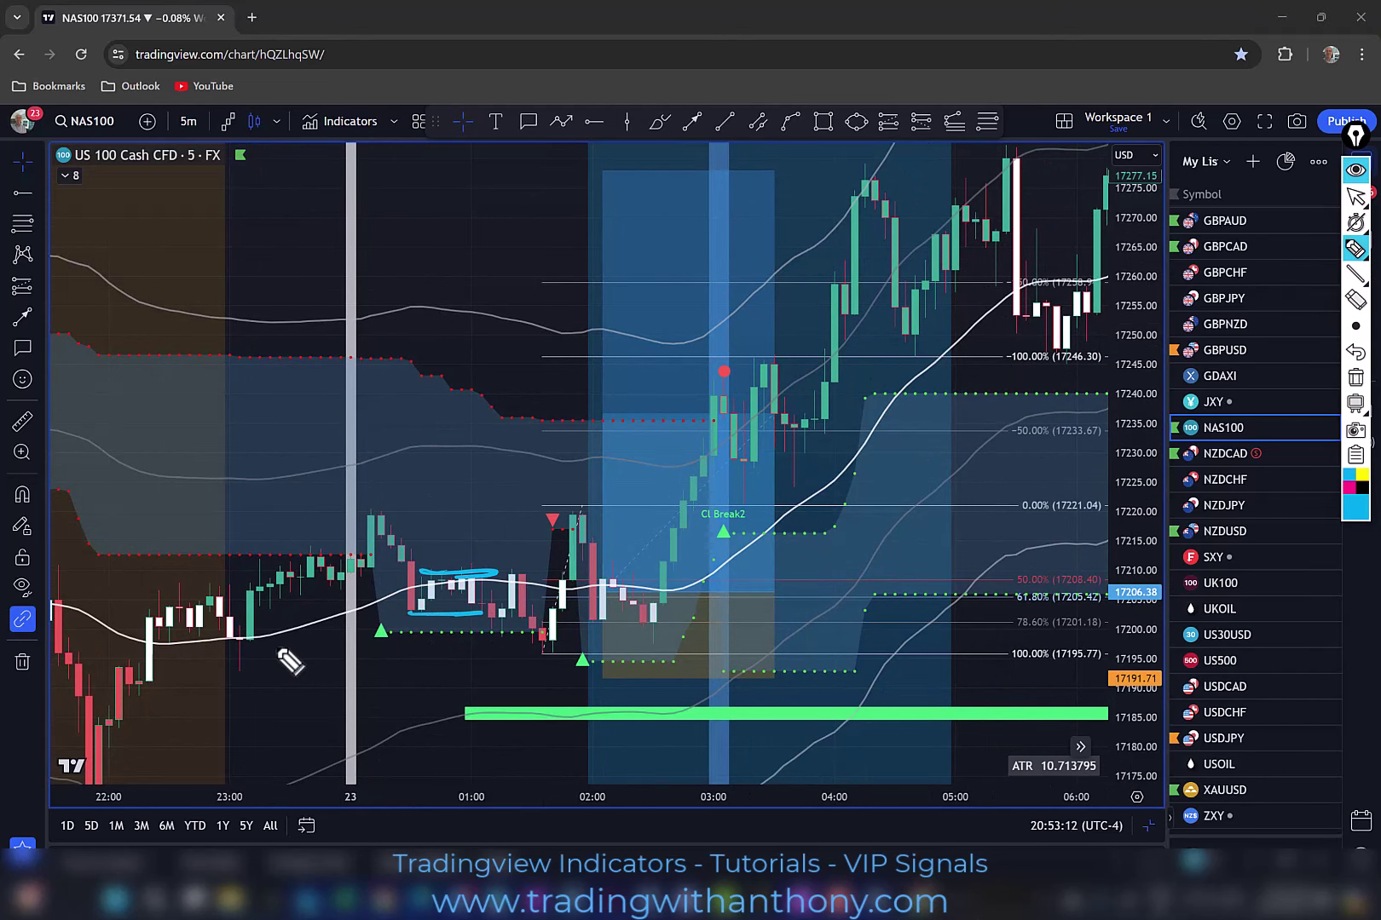
pyautogui.moveTo(427, 392); pyautogui.dragTo(552, 273)
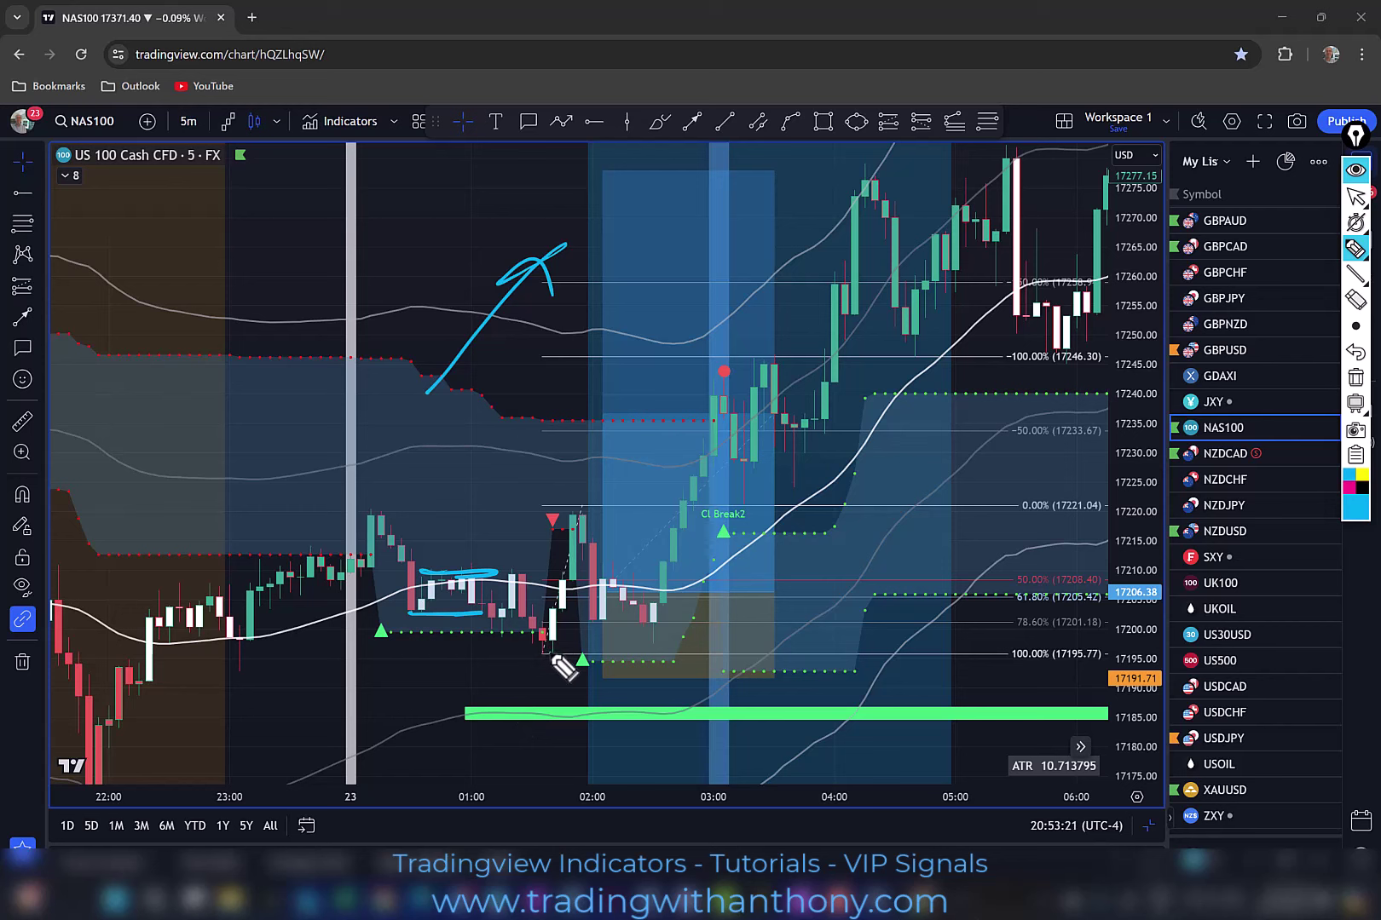
pyautogui.moveTo(554, 655)
pyautogui.mouseDown()
pyautogui.moveTo(582, 641)
pyautogui.moveTo(580, 548)
pyautogui.moveTo(592, 606)
pyautogui.moveTo(611, 615)
pyautogui.moveTo(607, 599)
pyautogui.mouseUp()
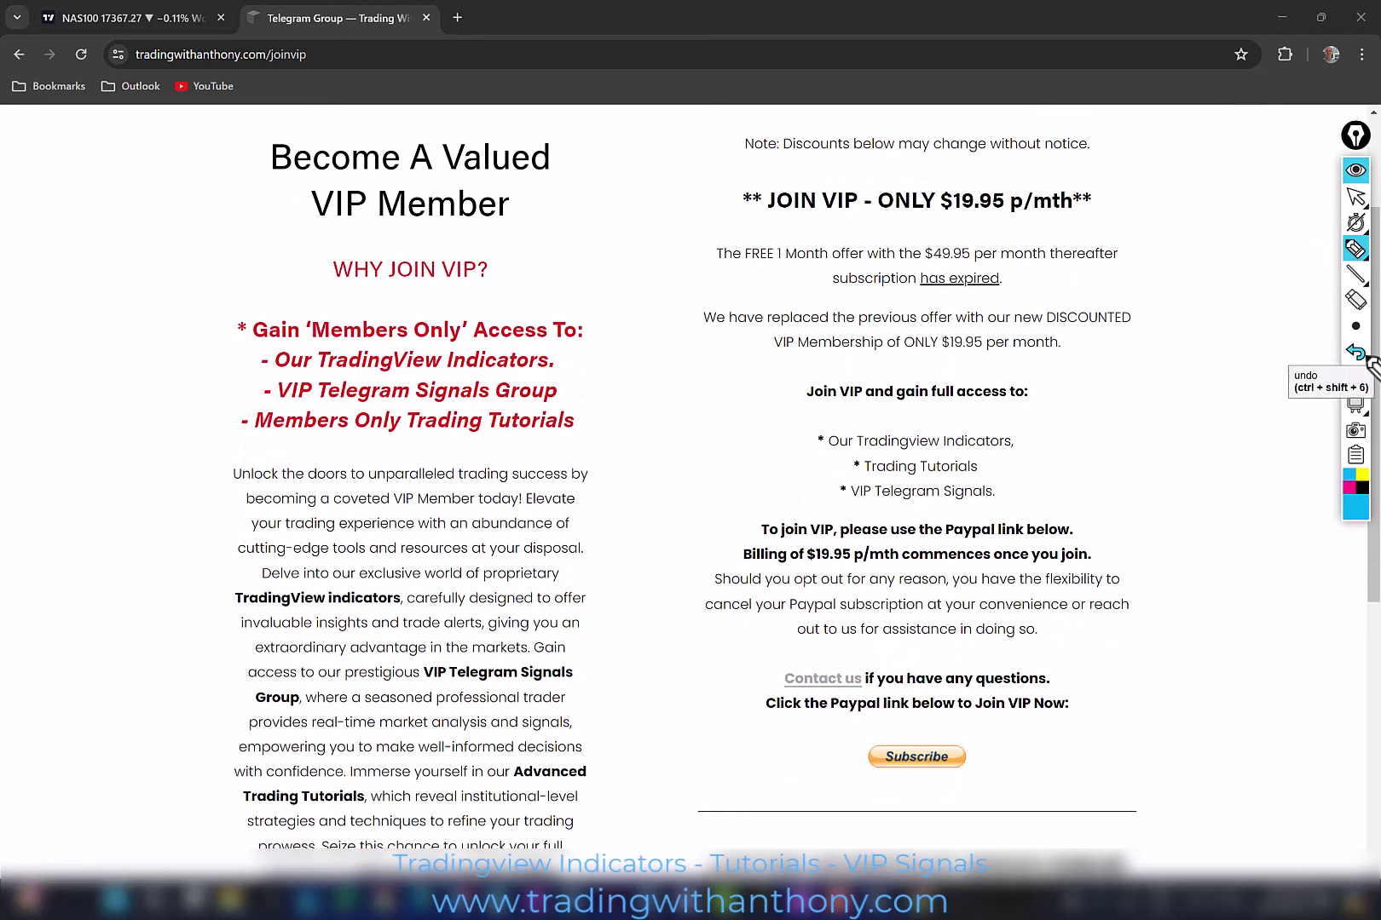
# - Handwrite 49 beside the VIP offer and cross it out, underline the $19.95 monthly price with the pen, and clear the sketches
pyautogui.moveTo(1185, 156); pyautogui.dragTo(1209, 207)
pyautogui.moveTo(1177, 181); pyautogui.dragTo(1176, 280)
pyautogui.moveTo(1244, 170); pyautogui.dragTo(1246, 261)
pyautogui.moveTo(1108, 158); pyautogui.dragTo(1245, 289)
pyautogui.moveTo(1261, 135); pyautogui.dragTo(1160, 260)
pyautogui.moveTo(933, 224)
pyautogui.mouseDown()
pyautogui.moveTo(976, 228)
pyautogui.moveTo(952, 235)
pyautogui.mouseUp()
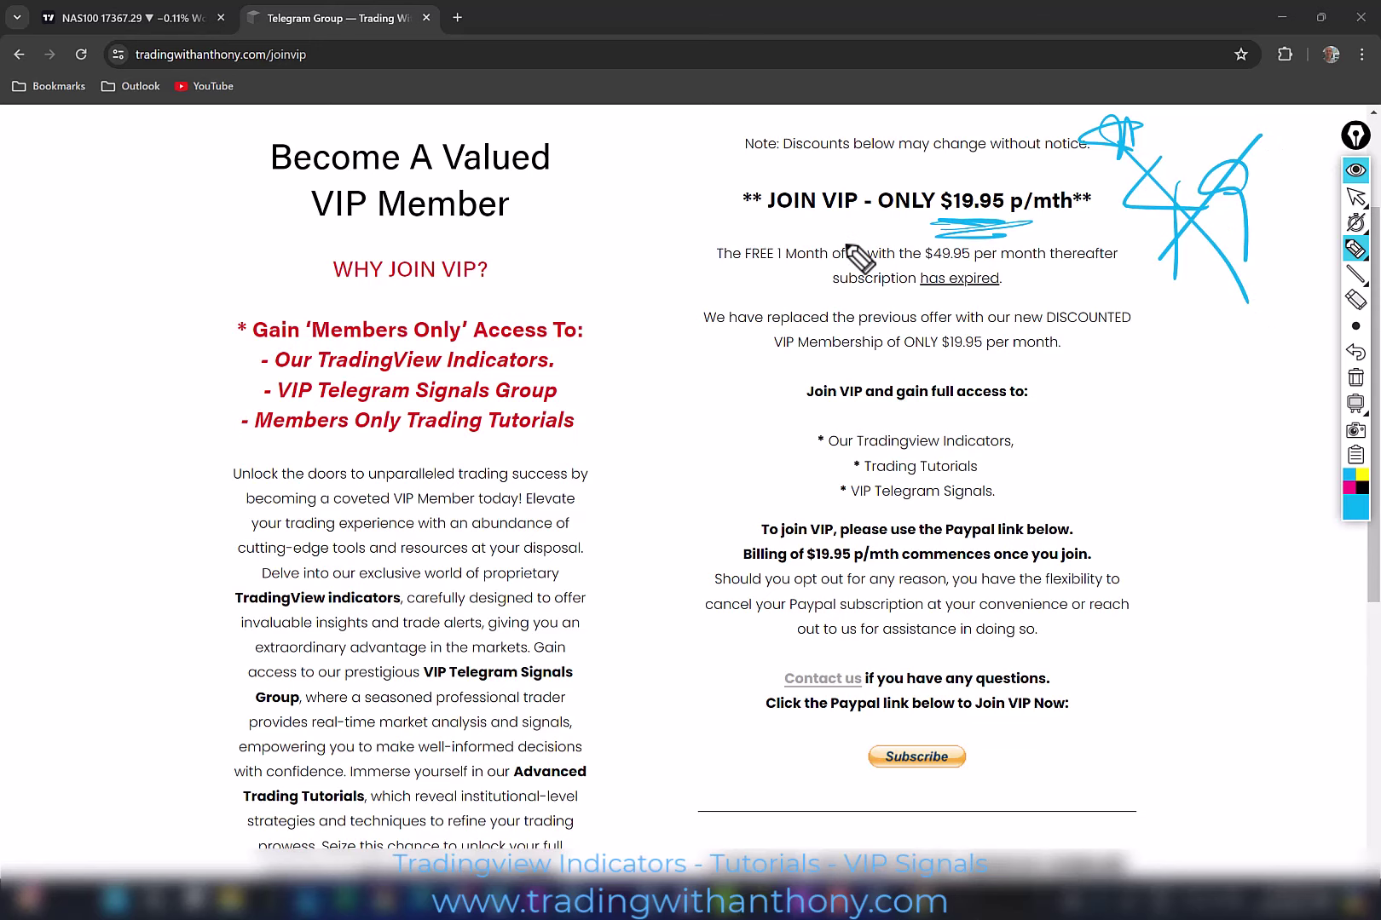
pyautogui.hotkey('ctrl', 'shift', '7')
pyautogui.hotkey('ctrl', 'shift', '2')
# - Look at the lifetime membership offer, and switch to TradingView to review the paper trading account history before returning to the VIP page
pyautogui.scroll(-2, 1066, 610)
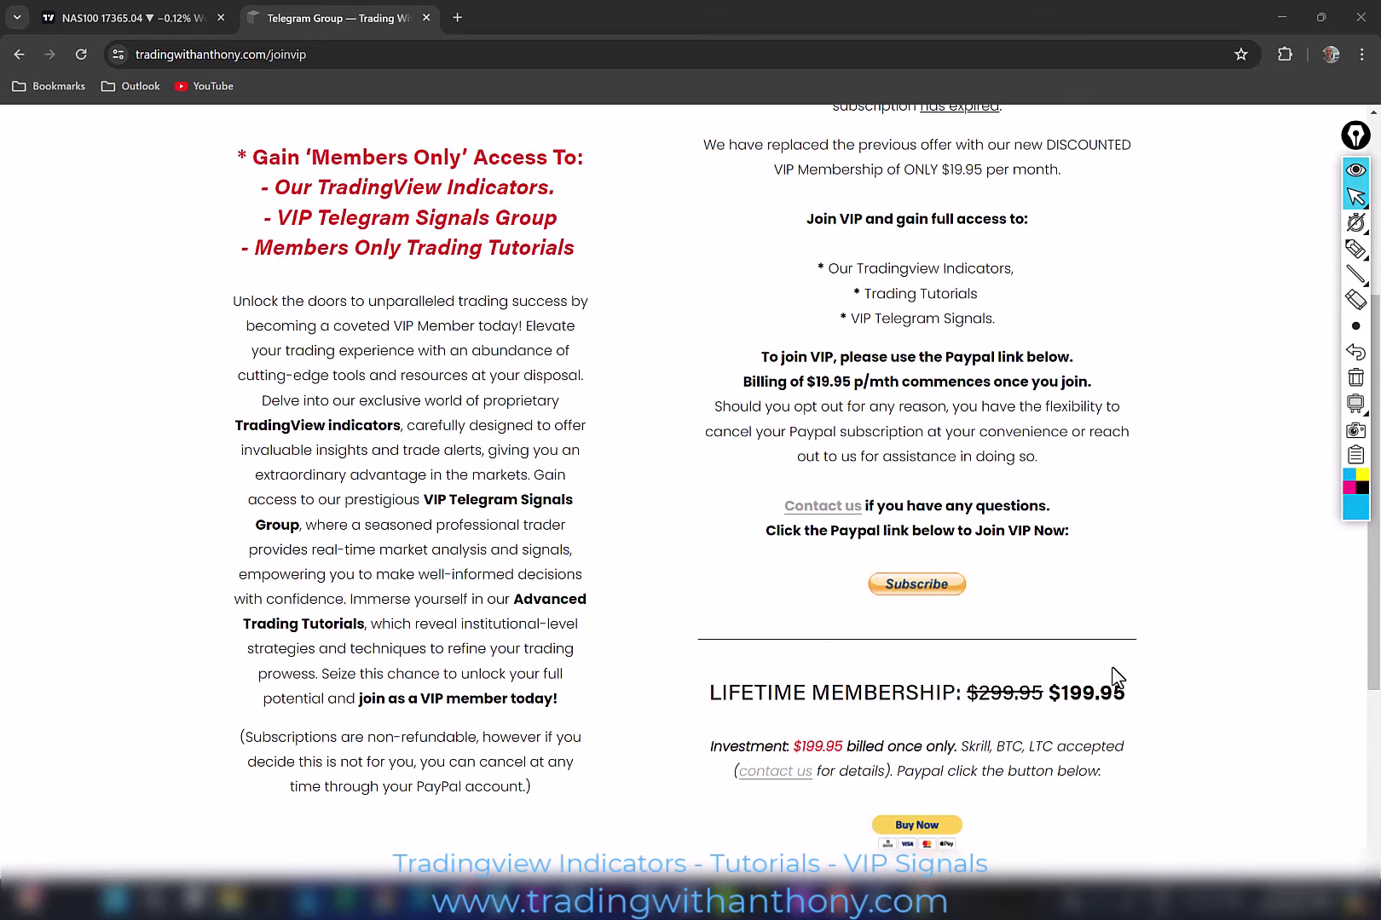
pyautogui.scroll(2, 1125, 655)
pyautogui.hotkey('ctrl', 'Tab')
pyautogui.click(414, 855)
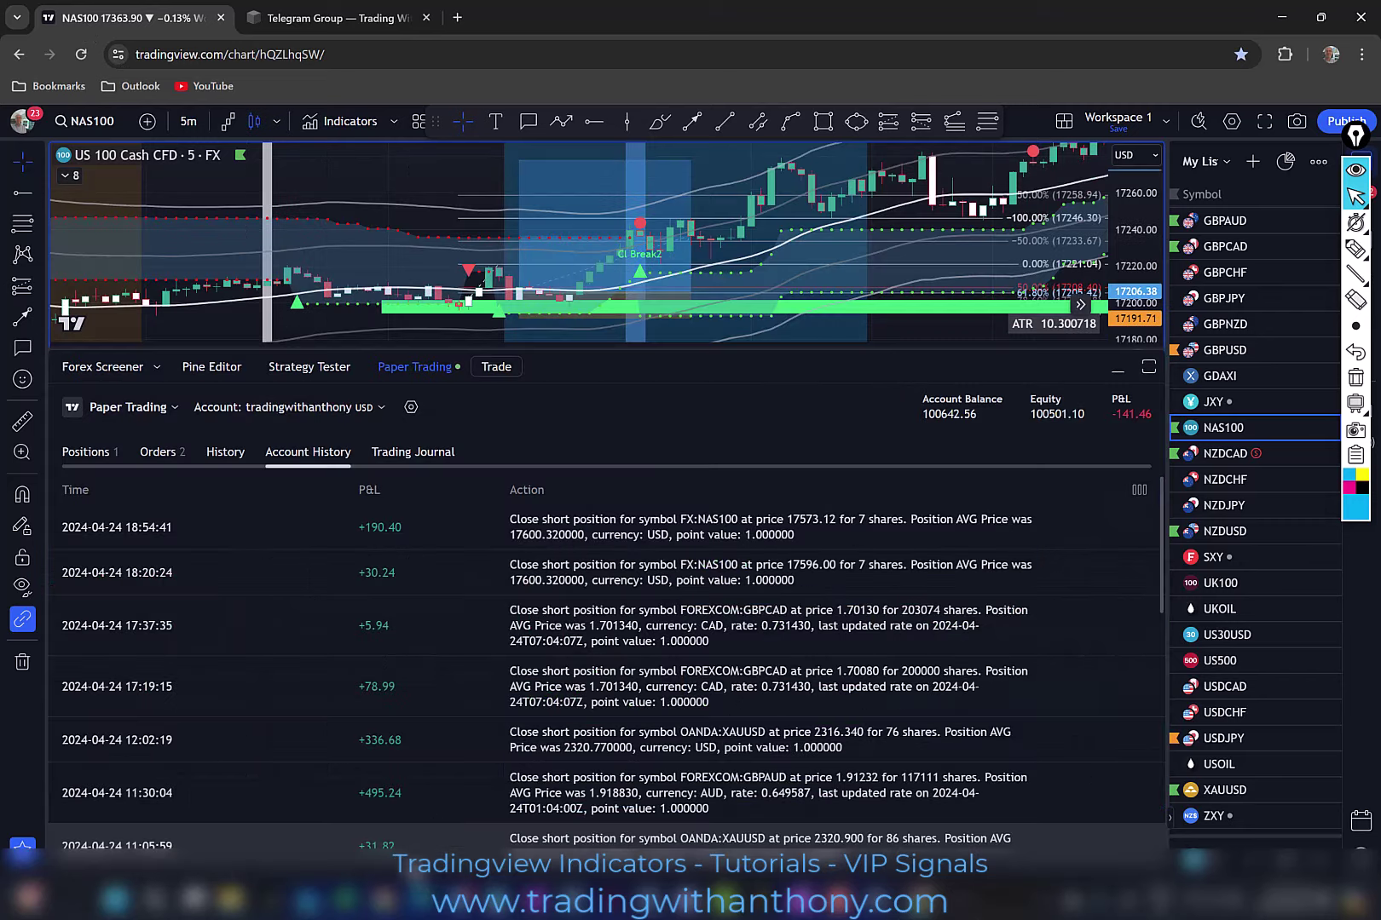
pyautogui.scroll(-1, 621, 391)
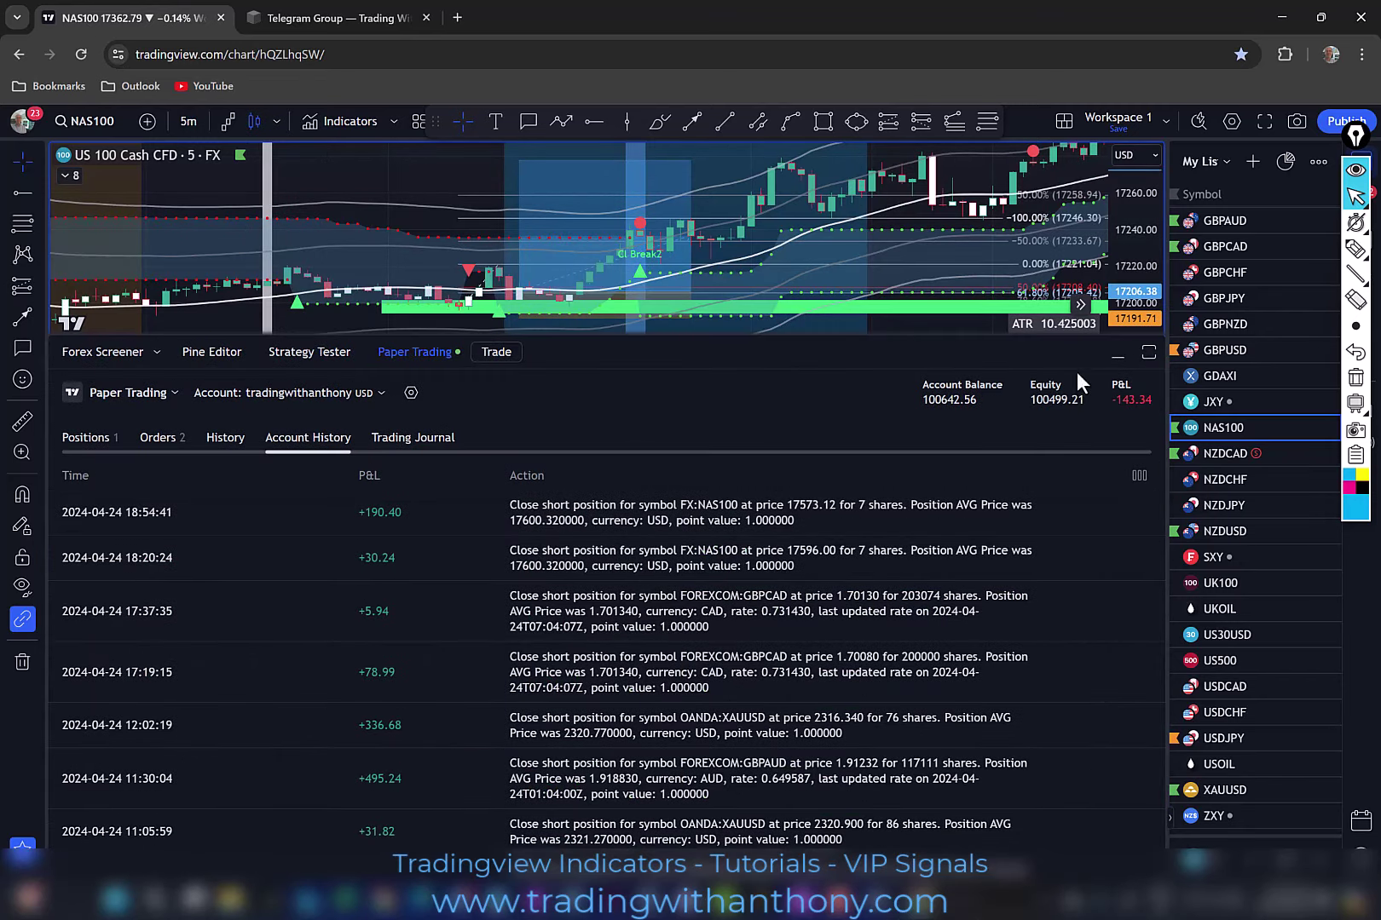
pyautogui.hotkey('ctrl', '2')
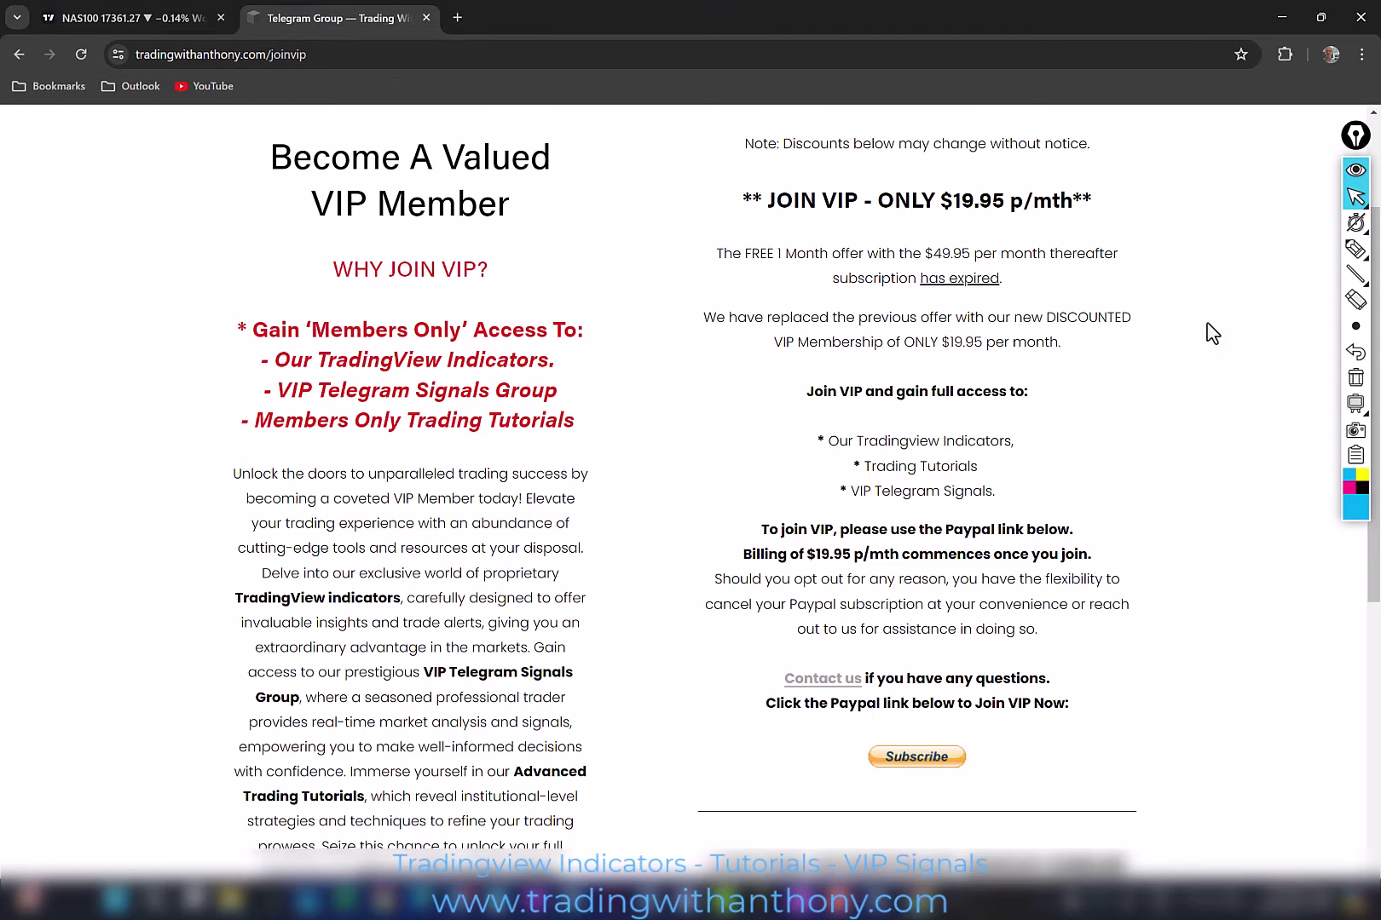